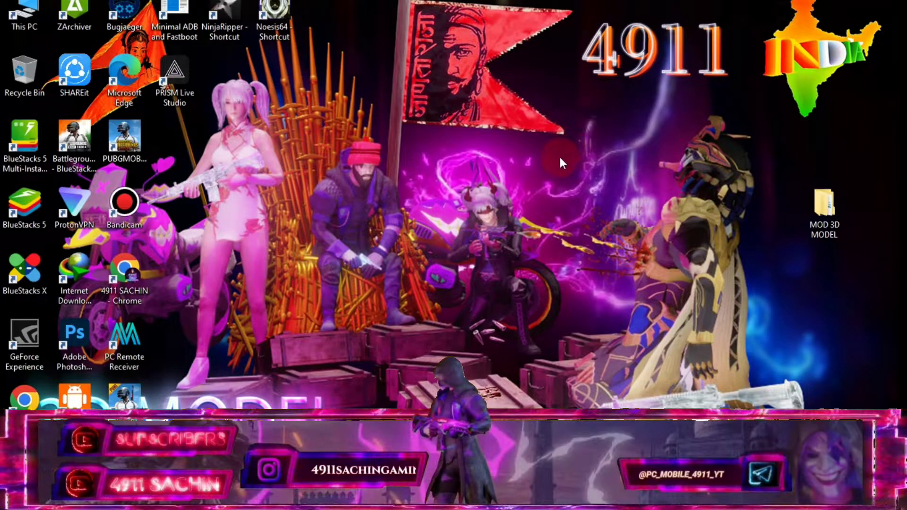
# Refresh the Windows desktop three times from its right-click menu.
pyautogui.rightClick(557, 158)
pyautogui.click(588, 199)
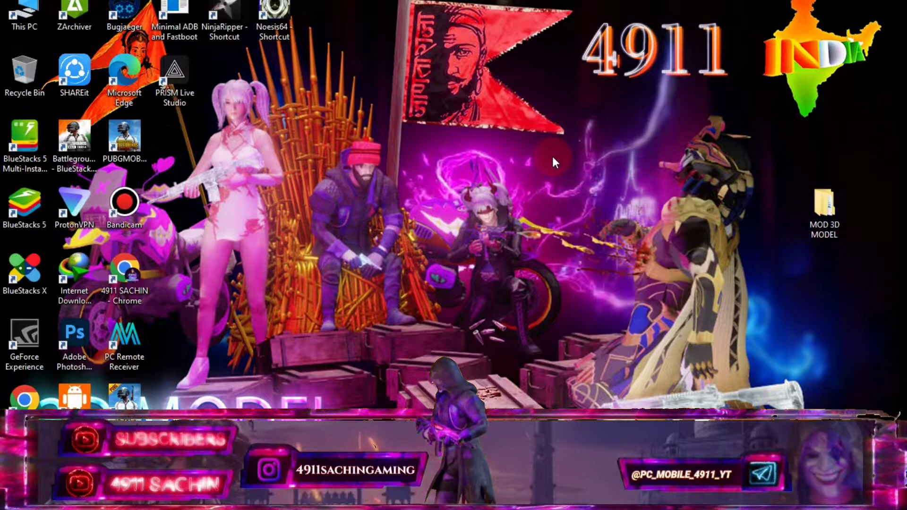
pyautogui.rightClick(552, 156)
pyautogui.click(600, 197)
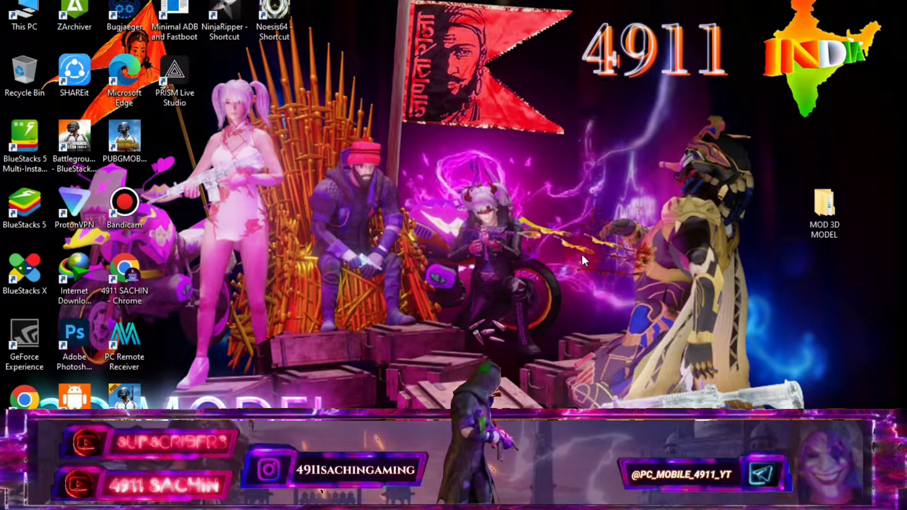
pyautogui.rightClick(557, 214)
pyautogui.click(602, 248)
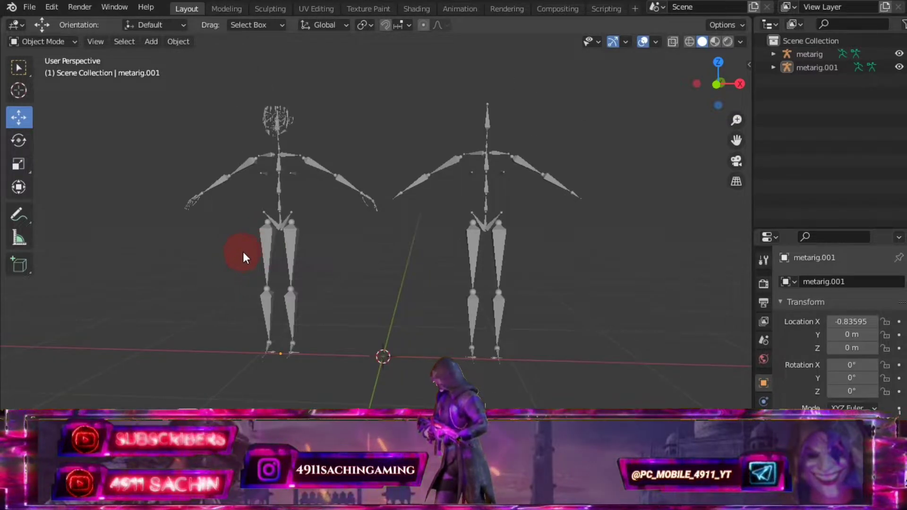
# Box-select both metarig skeletons in the viewport and delete them from the scene.
pyautogui.moveTo(243, 252)
pyautogui.mouseDown(button='middle')
pyautogui.moveTo(444, 279)
pyautogui.moveTo(386, 277)
pyautogui.moveTo(293, 185)
pyautogui.moveTo(308, 177)
pyautogui.moveTo(448, 226)
pyautogui.moveTo(413, 210)
pyautogui.moveTo(439, 196)
pyautogui.moveTo(421, 195)
pyautogui.moveTo(429, 168)
pyautogui.moveTo(438, 178)
pyautogui.moveTo(408, 173)
pyautogui.moveTo(535, 188)
pyautogui.moveTo(503, 194)
pyautogui.mouseUp(button='middle')
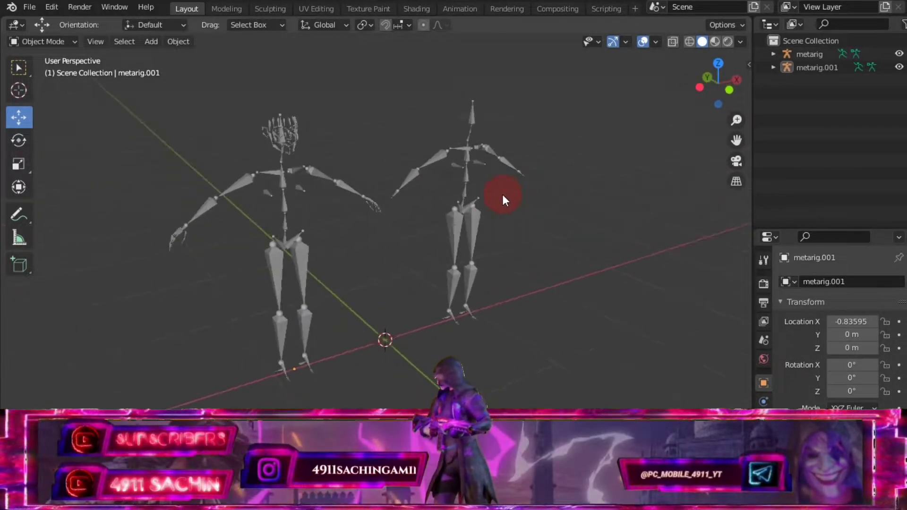
pyautogui.click(291, 140)
pyautogui.moveTo(348, 134)
pyautogui.mouseDown(button='middle')
pyautogui.moveTo(369, 130)
pyautogui.moveTo(339, 129)
pyautogui.moveTo(446, 128)
pyautogui.moveTo(616, 326)
pyautogui.mouseUp(button='middle')
pyautogui.moveTo(590, 390); pyautogui.dragTo(108, 97)
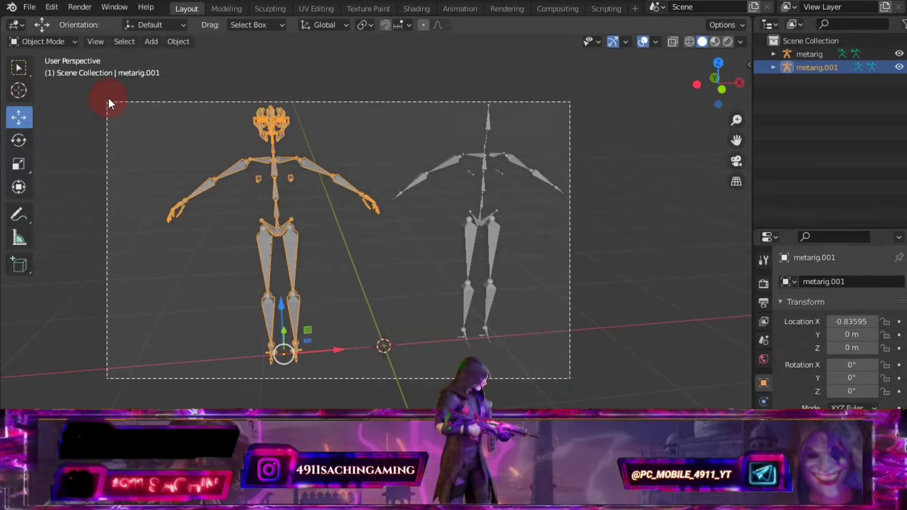
pyautogui.rightClick(262, 143)
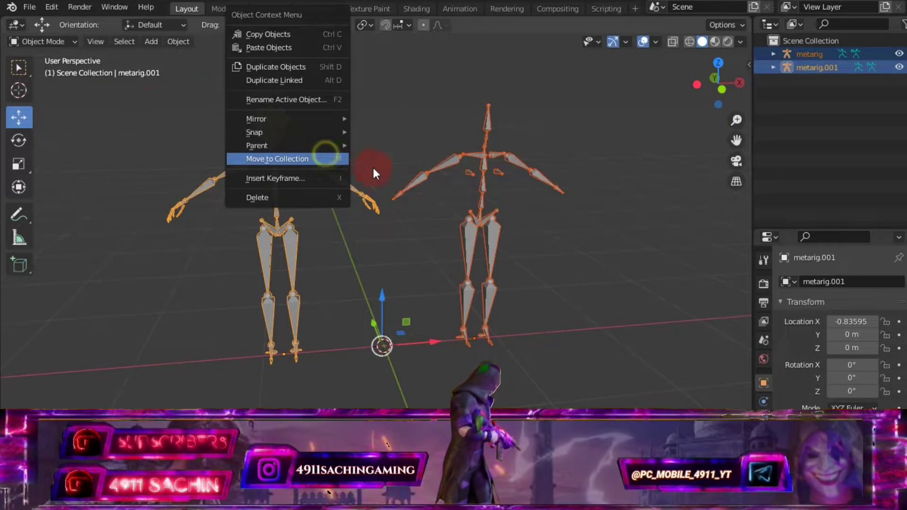
pyautogui.click(256, 197)
pyautogui.moveTo(403, 204)
pyautogui.mouseDown(button='middle')
pyautogui.moveTo(391, 192)
pyautogui.moveTo(402, 187)
pyautogui.mouseUp(button='middle')
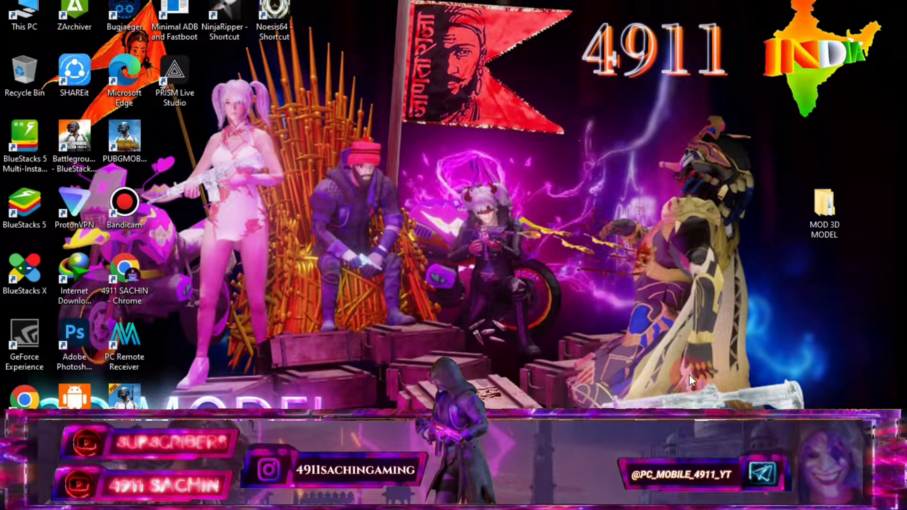
# Open the desktop's MOD 3D MODEL folder in File Explorer and bring its window forward.
pyautogui.doubleClick(825, 205)
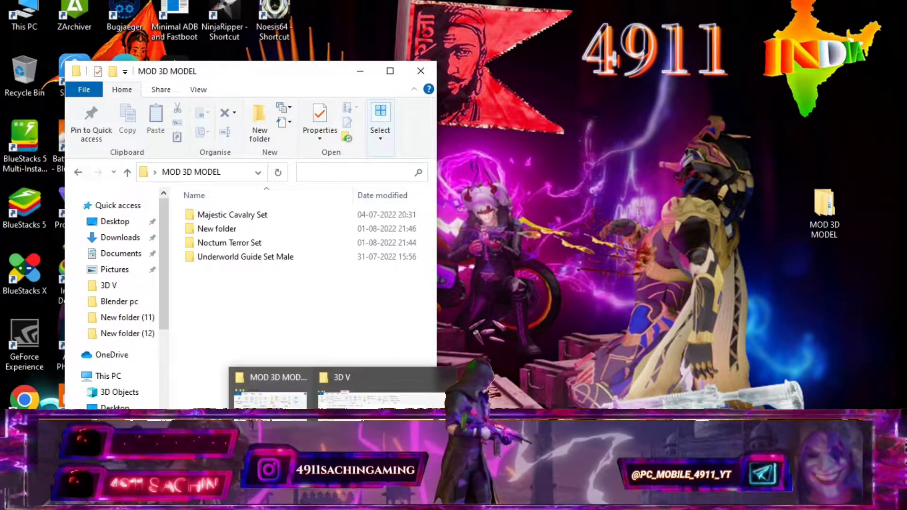
pyautogui.click(381, 370)
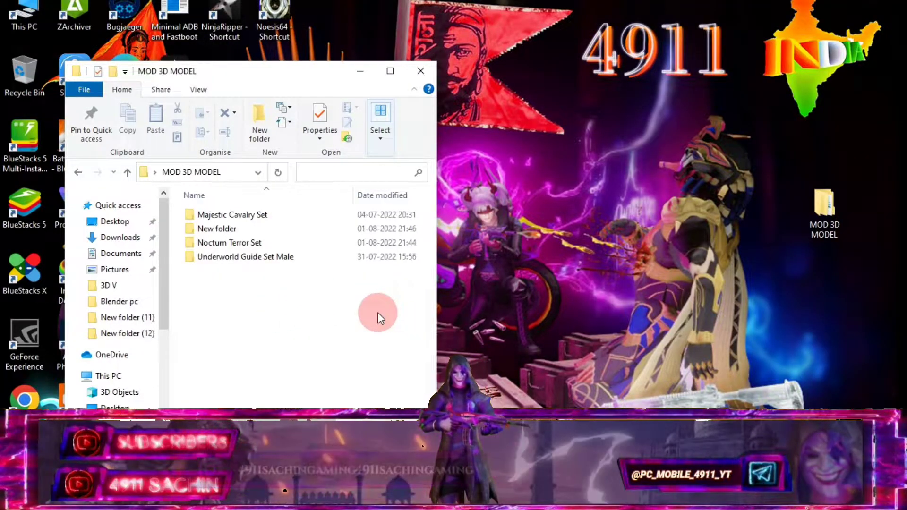
pyautogui.click(454, 322)
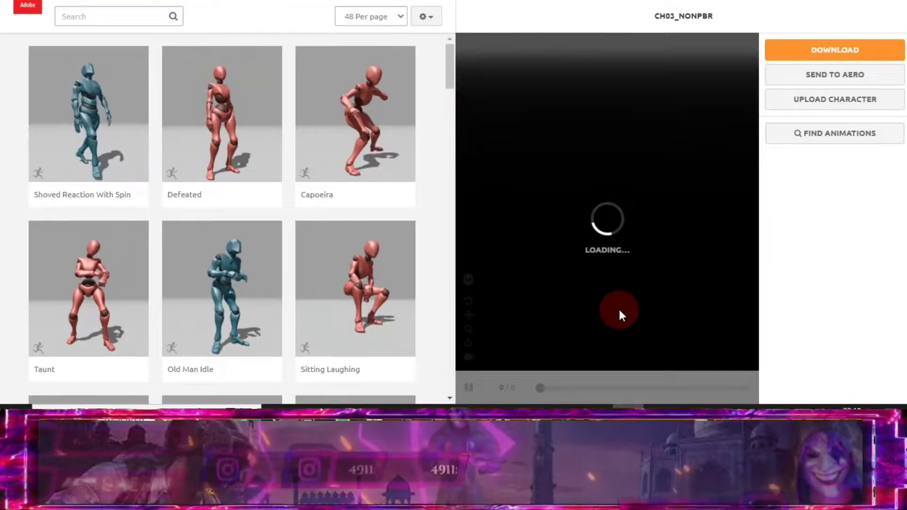
# Orbit Mixamo's preview character to face it, then begin uploading a new character.
pyautogui.click(367, 111)
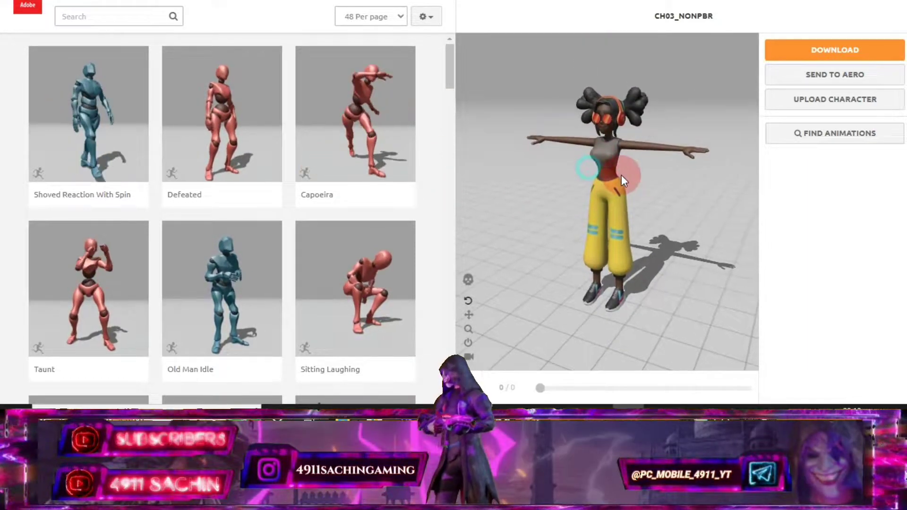
pyautogui.moveTo(621, 175); pyautogui.dragTo(609, 158)
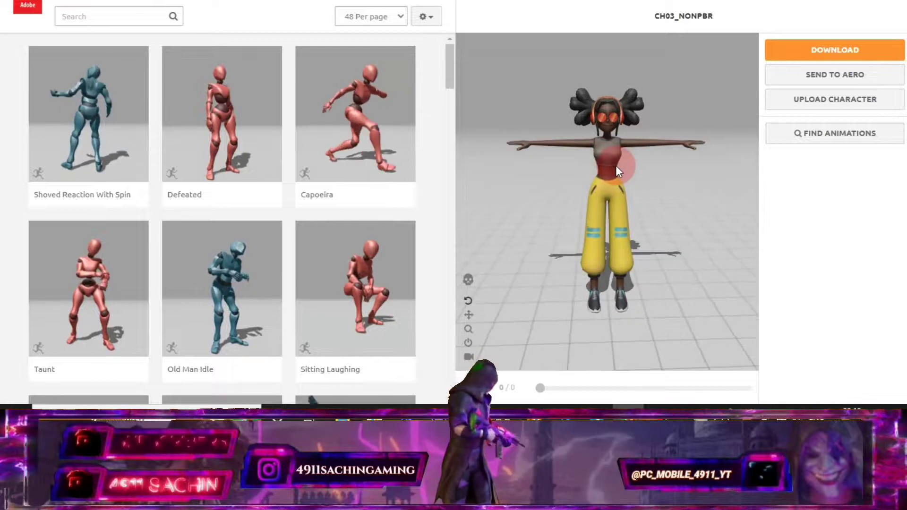
pyautogui.click(835, 107)
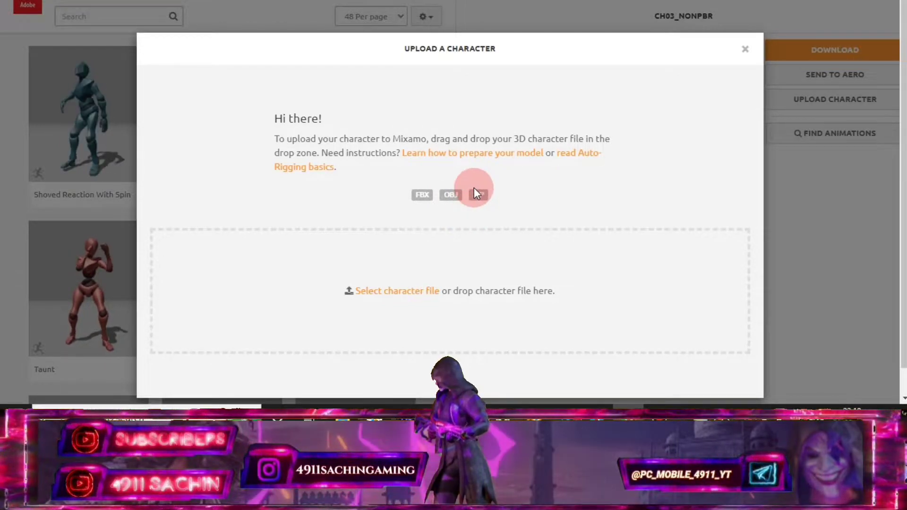
# Open New folder and drag the untitled OBJ file onto Mixamo's upload drop zone.
pyautogui.click(397, 292)
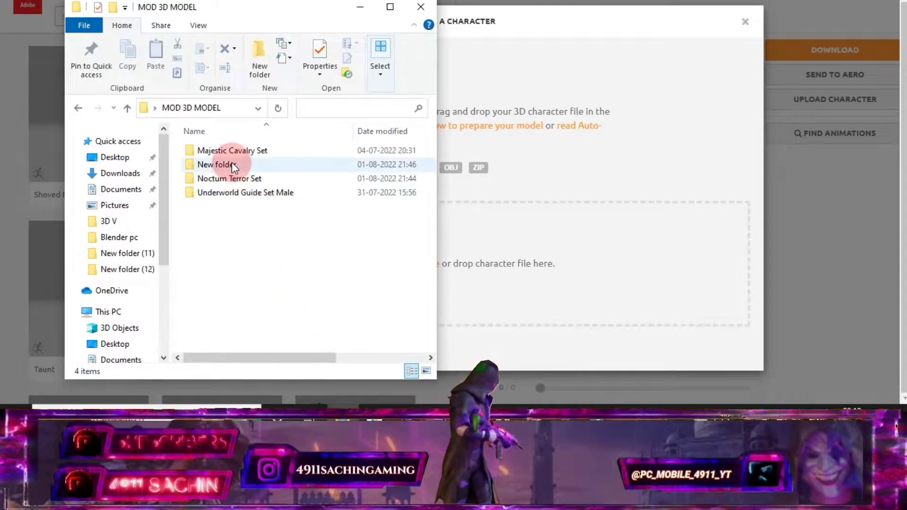
pyautogui.doubleClick(234, 163)
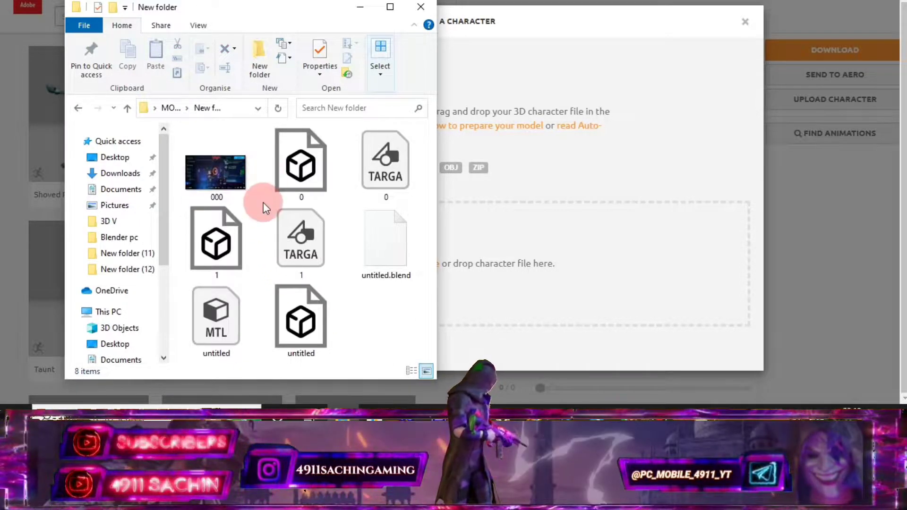
pyautogui.moveTo(321, 11)
pyautogui.mouseDown()
pyautogui.moveTo(229, 2)
pyautogui.moveTo(189, 10)
pyautogui.mouseUp()
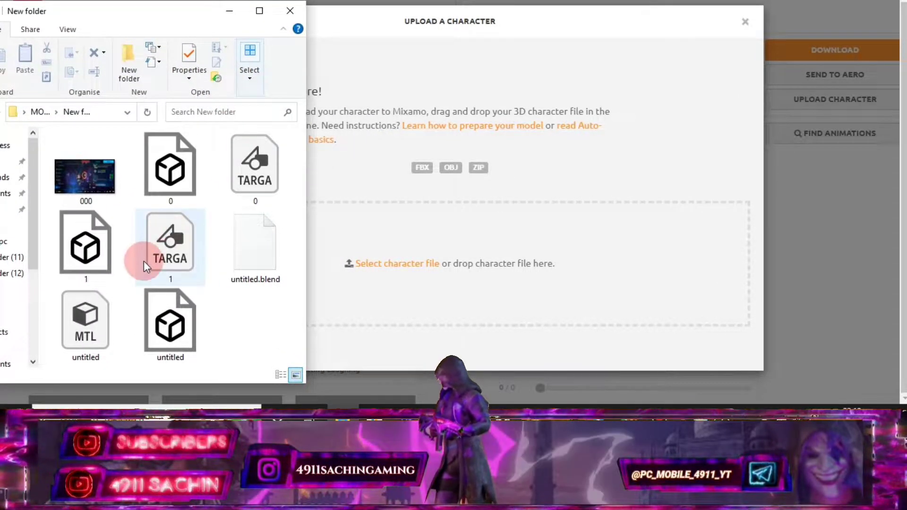
pyautogui.click(145, 325)
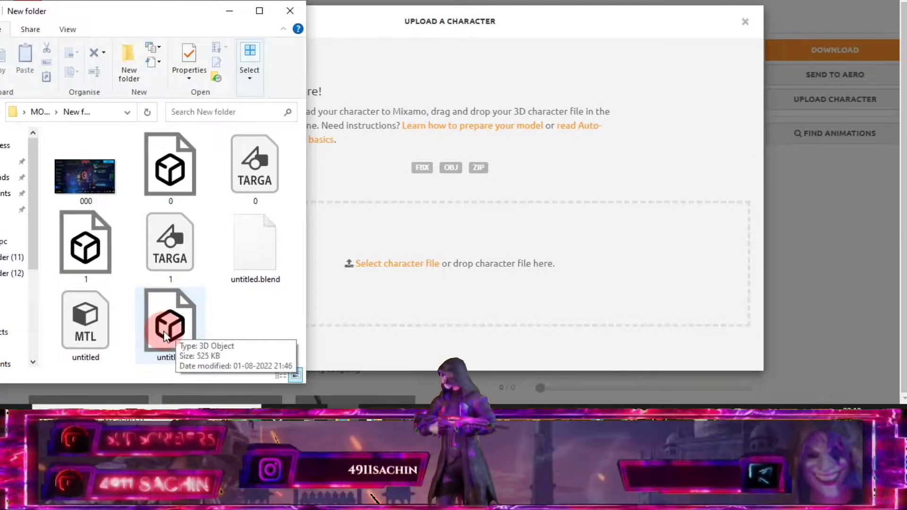
pyautogui.moveTo(164, 330); pyautogui.dragTo(421, 263)
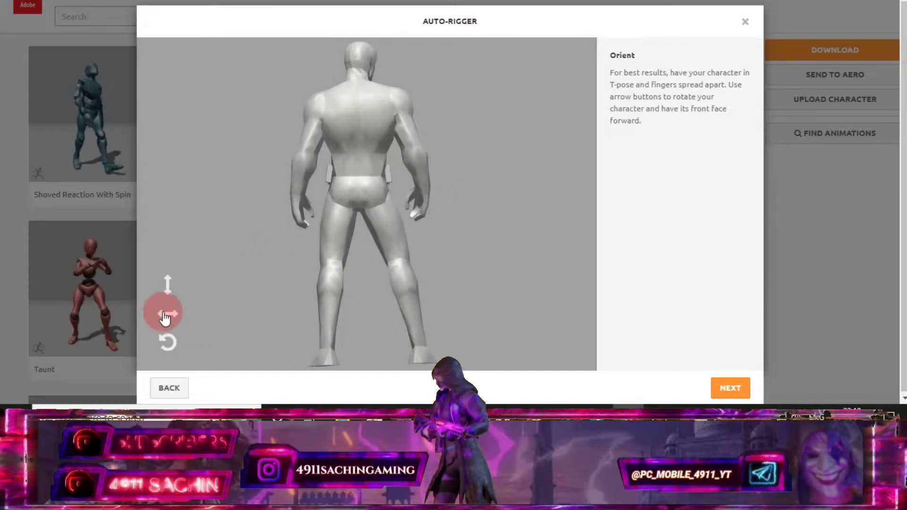
# Rotate the character twice around the Y axis to face front, then advance to marker placement.
pyautogui.click(164, 317)
pyautogui.click(171, 317)
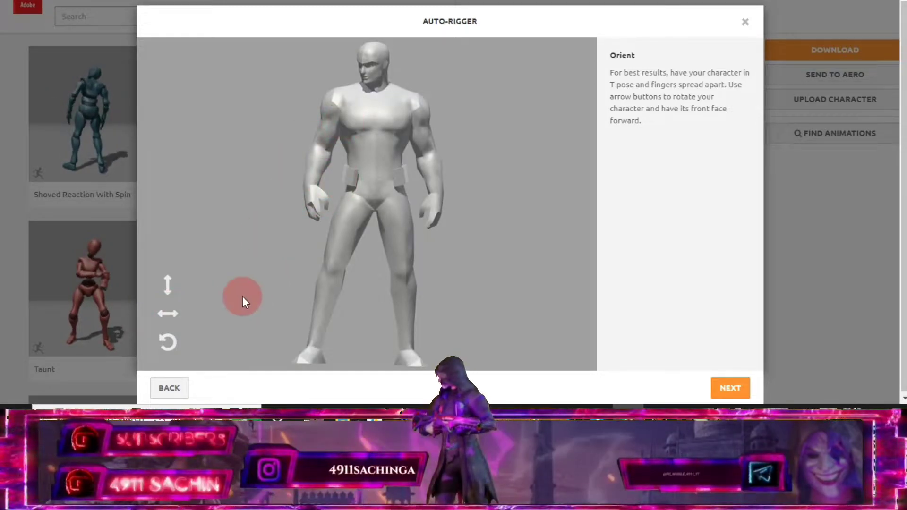
pyautogui.click(738, 392)
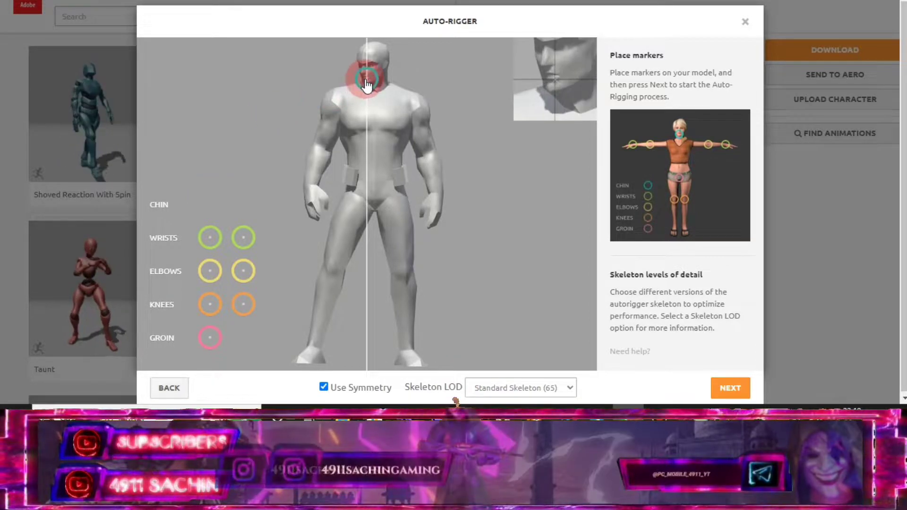
# Drag the chin, wrist, elbow, knee and groin markers onto the matching body points.
pyautogui.moveTo(211, 204); pyautogui.dragTo(366, 83)
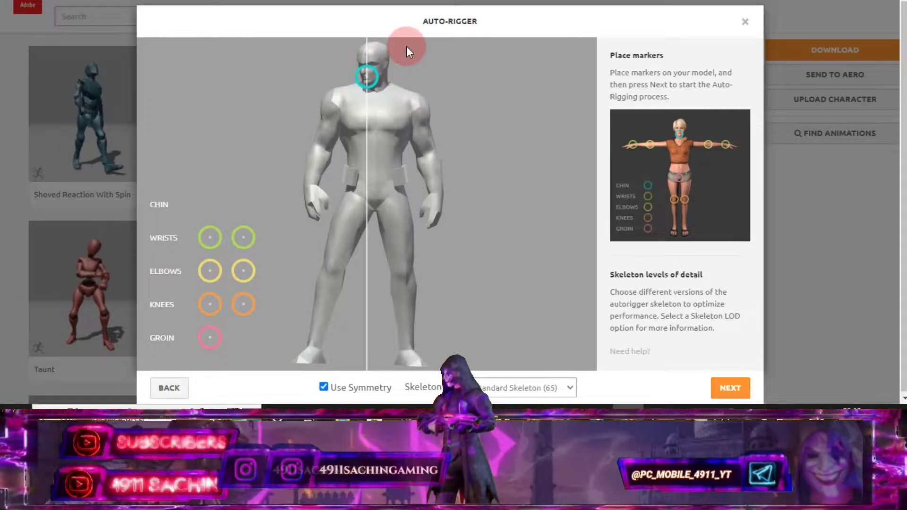
pyautogui.moveTo(210, 237)
pyautogui.mouseDown()
pyautogui.moveTo(285, 201)
pyautogui.moveTo(312, 200)
pyautogui.moveTo(311, 192)
pyautogui.mouseUp()
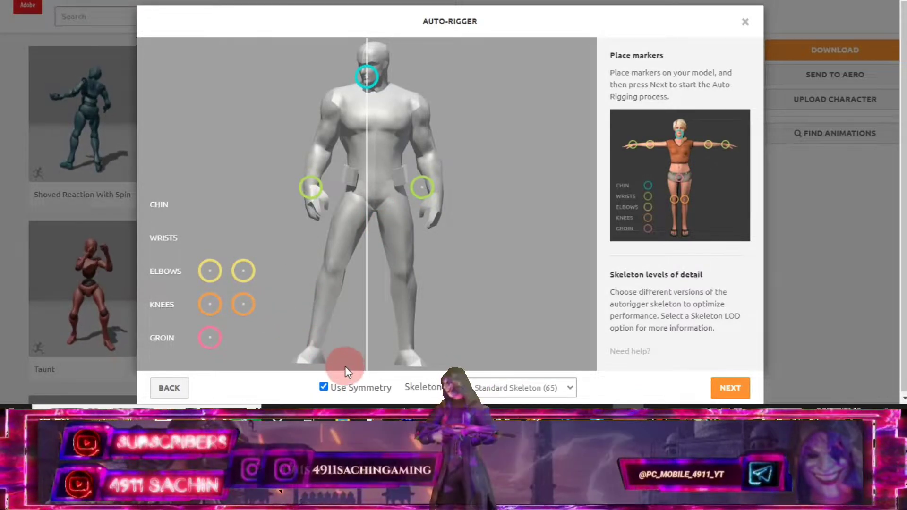
pyautogui.moveTo(208, 267); pyautogui.dragTo(327, 152)
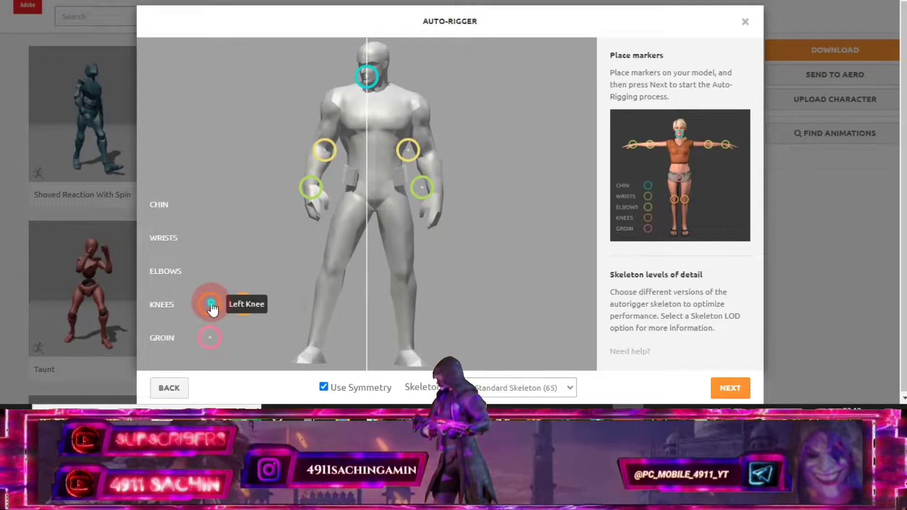
pyautogui.moveTo(212, 309); pyautogui.dragTo(330, 280)
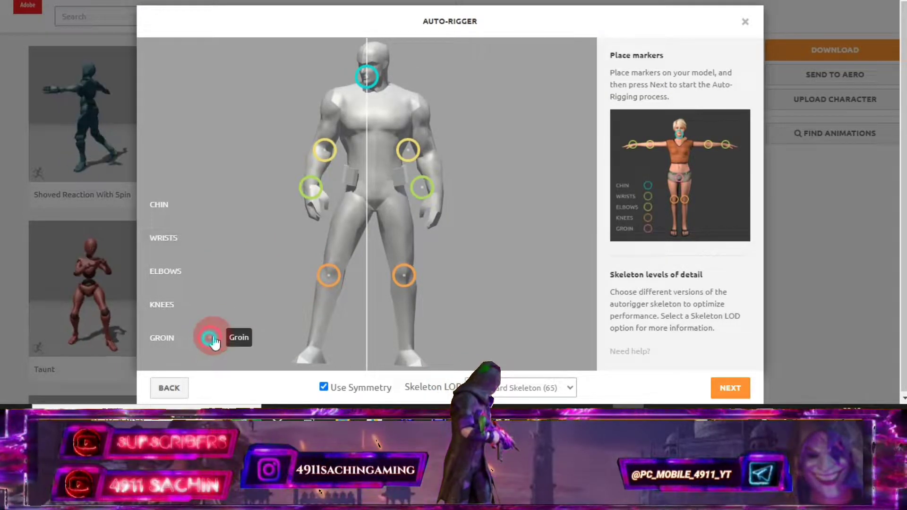
pyautogui.moveTo(203, 340); pyautogui.dragTo(374, 213)
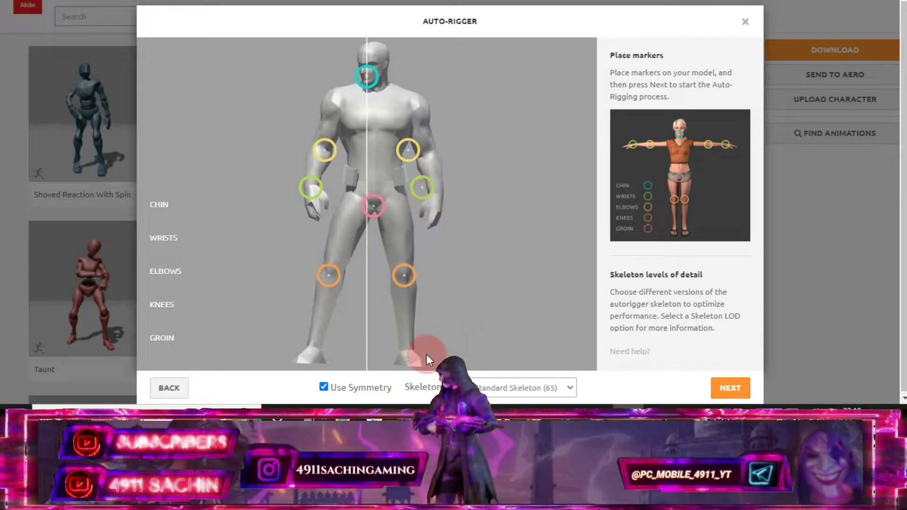
# Turn off marker symmetry and fine-tune the knee, right wrist and elbow markers.
pyautogui.click(323, 387)
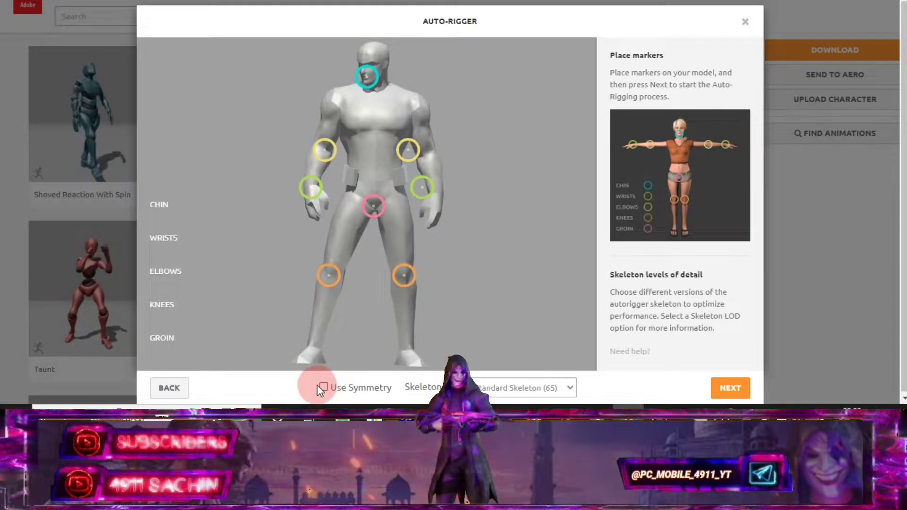
pyautogui.moveTo(329, 276); pyautogui.dragTo(332, 272)
pyautogui.moveTo(404, 278); pyautogui.dragTo(404, 275)
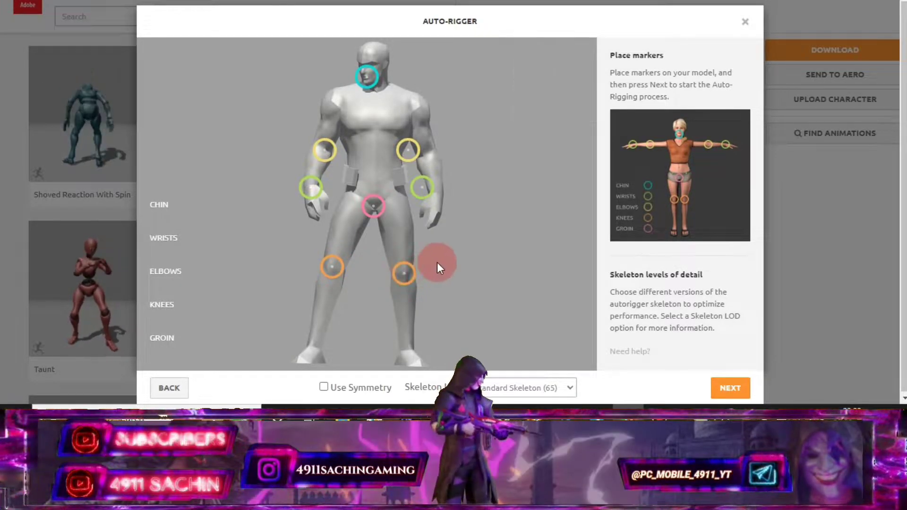
pyautogui.moveTo(419, 188); pyautogui.dragTo(436, 196)
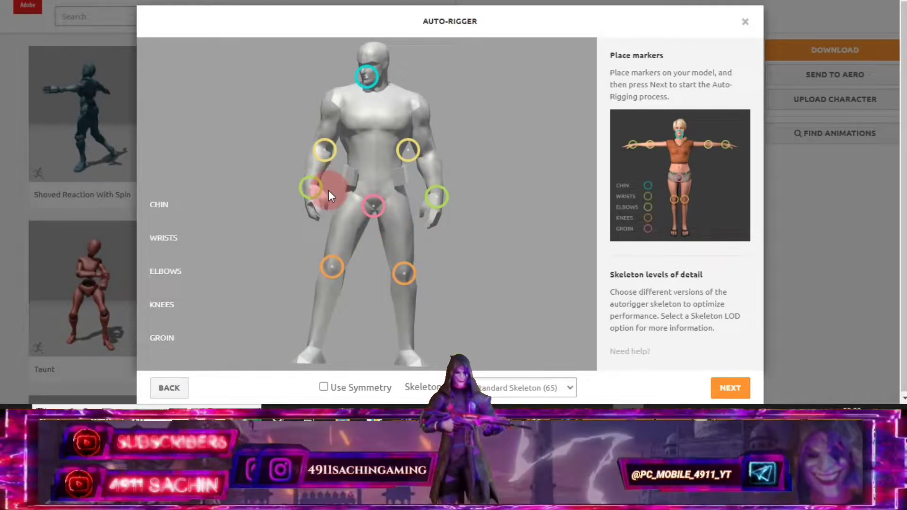
pyautogui.moveTo(405, 150); pyautogui.dragTo(436, 156)
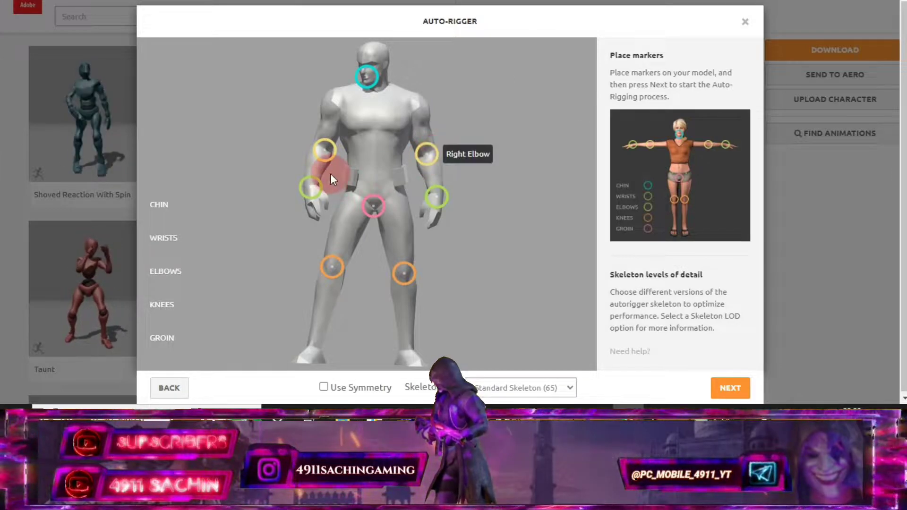
pyautogui.moveTo(328, 159); pyautogui.dragTo(321, 149)
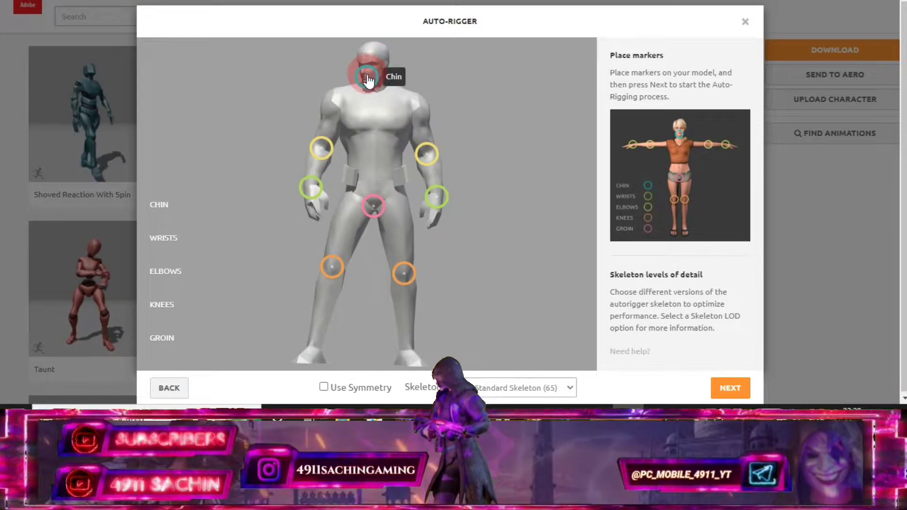
# Nudge the chin marker onto the chin and start auto-rigging.
pyautogui.moveTo(368, 81); pyautogui.dragTo(369, 83)
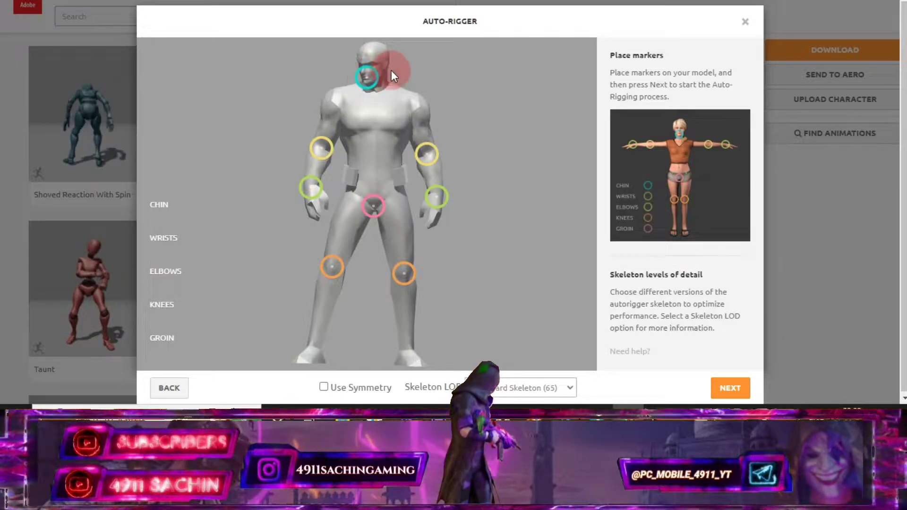
pyautogui.click(368, 81)
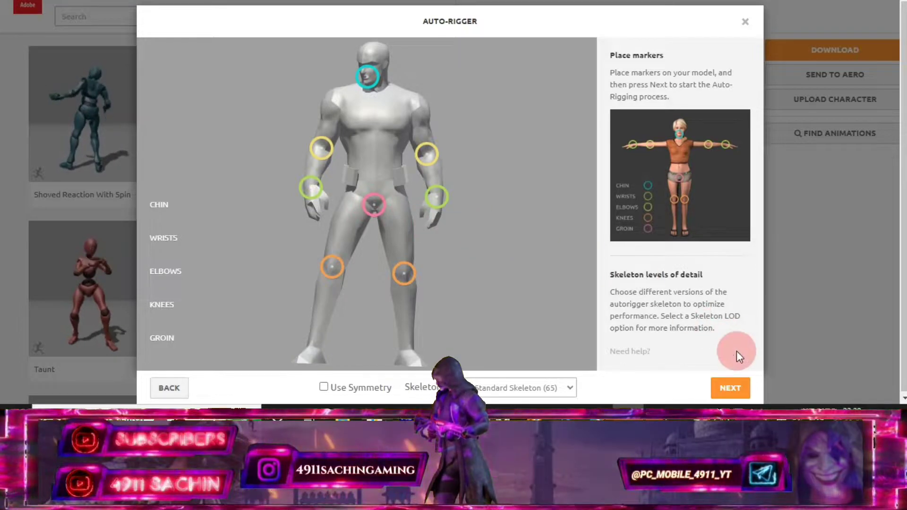
pyautogui.click(736, 385)
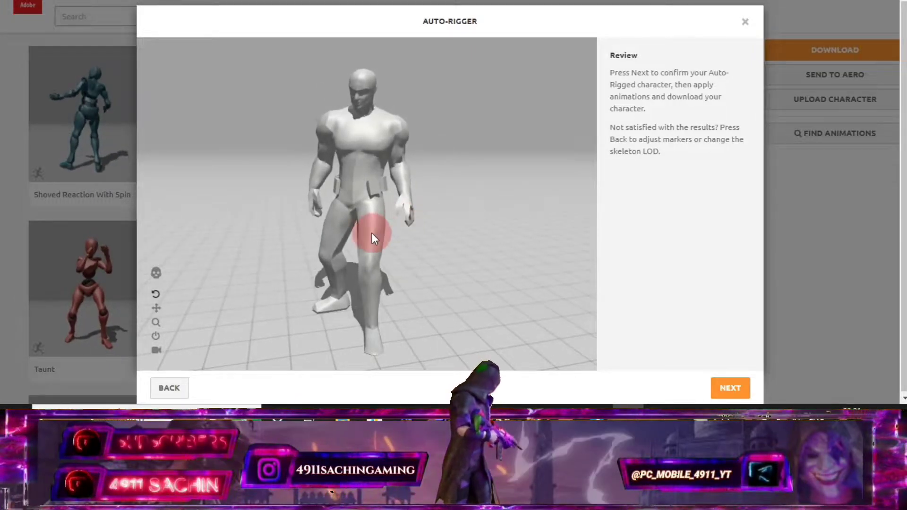
# Toggle the skeleton view on and off to review the rig, then confirm the rigged character.
pyautogui.click(156, 274)
pyautogui.click(157, 275)
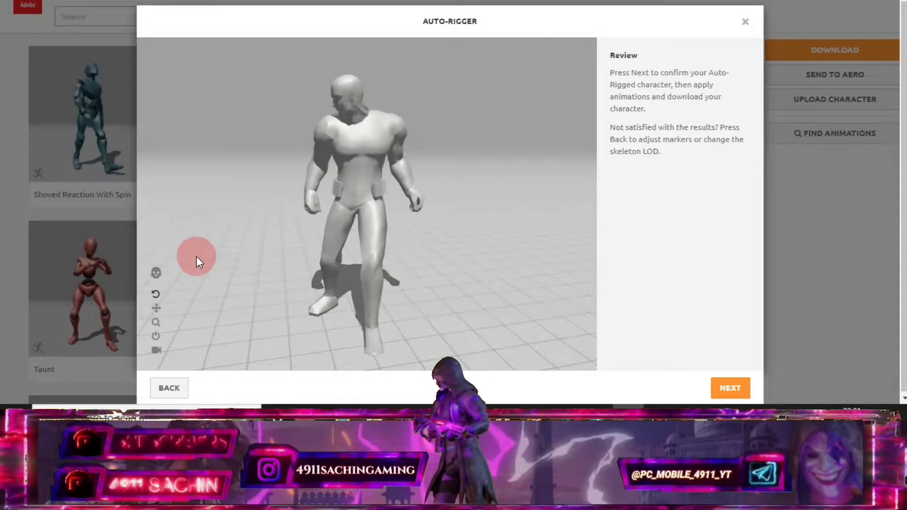
pyautogui.click(728, 386)
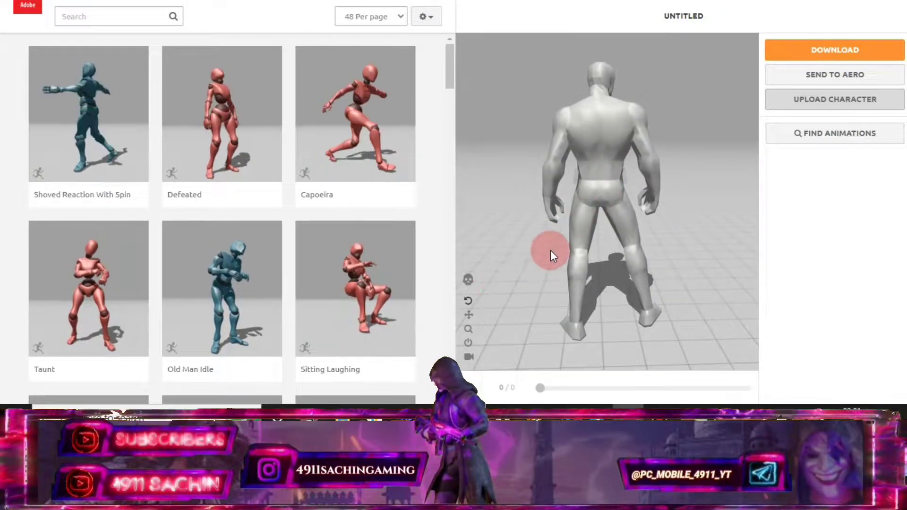
# Orbit the character and preview the Shoved Reaction With Spin animation.
pyautogui.moveTo(544, 239); pyautogui.dragTo(570, 238)
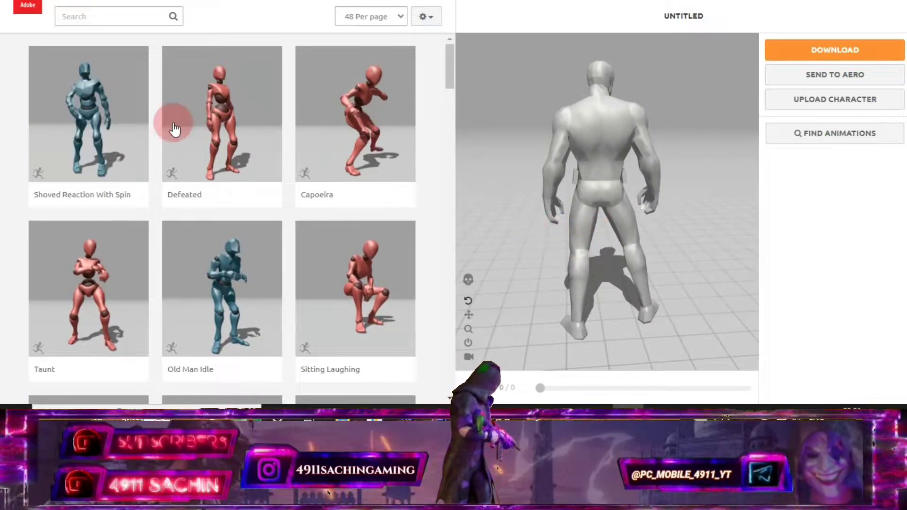
pyautogui.click(100, 17)
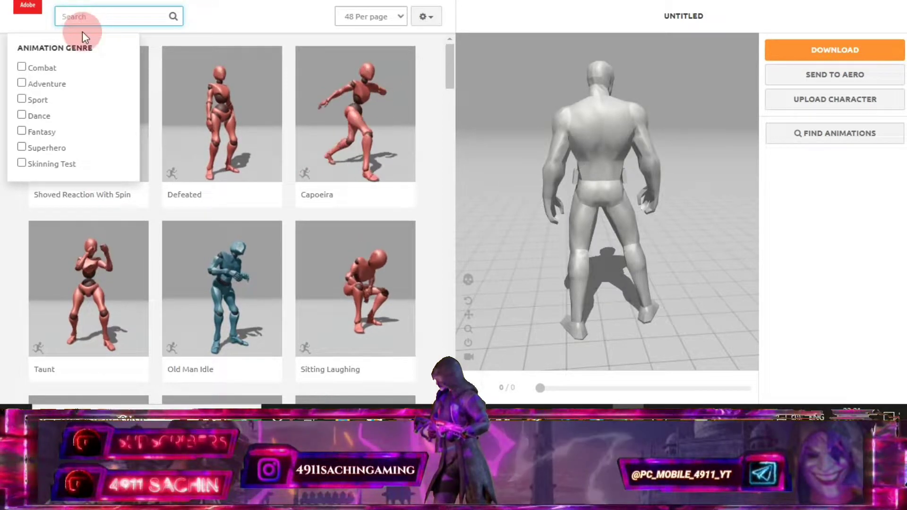
pyautogui.click(108, 136)
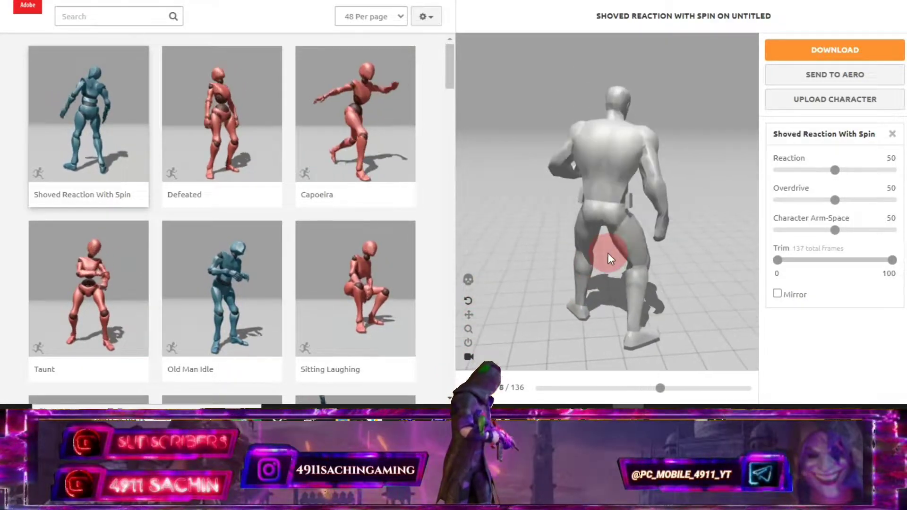
# Search the animation library for 't' and apply the T-Pose animation.
pyautogui.click(128, 17)
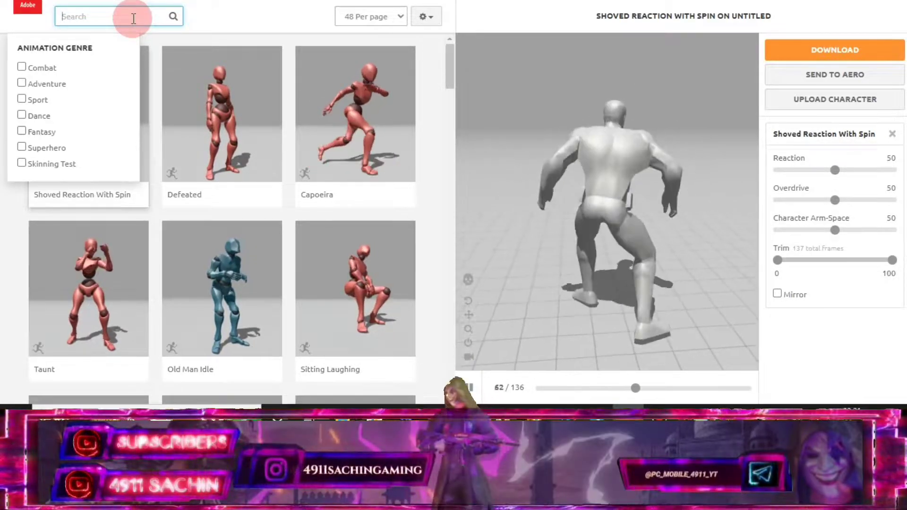
pyautogui.write('t')
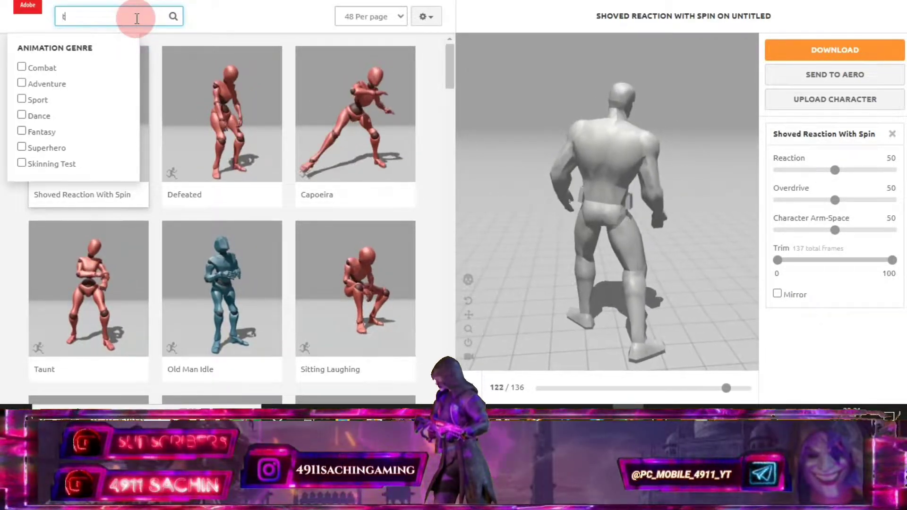
pyautogui.press('Return')
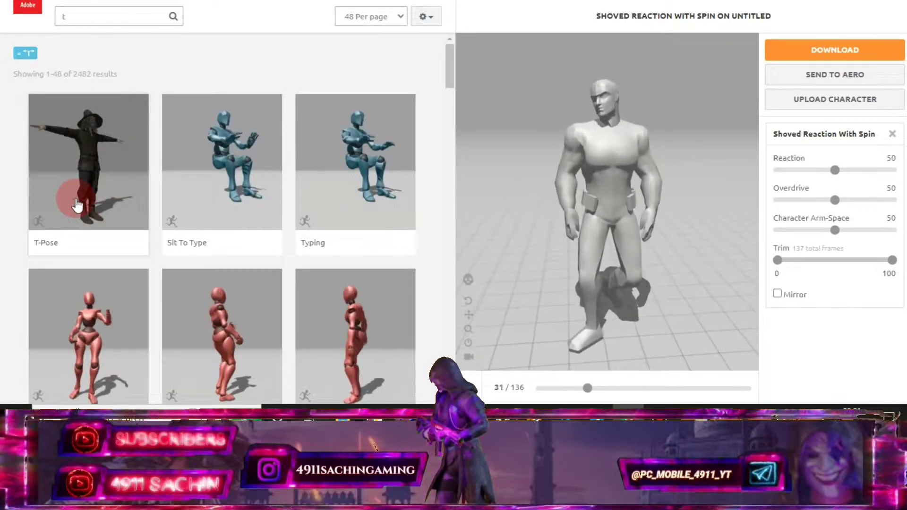
pyautogui.click(76, 202)
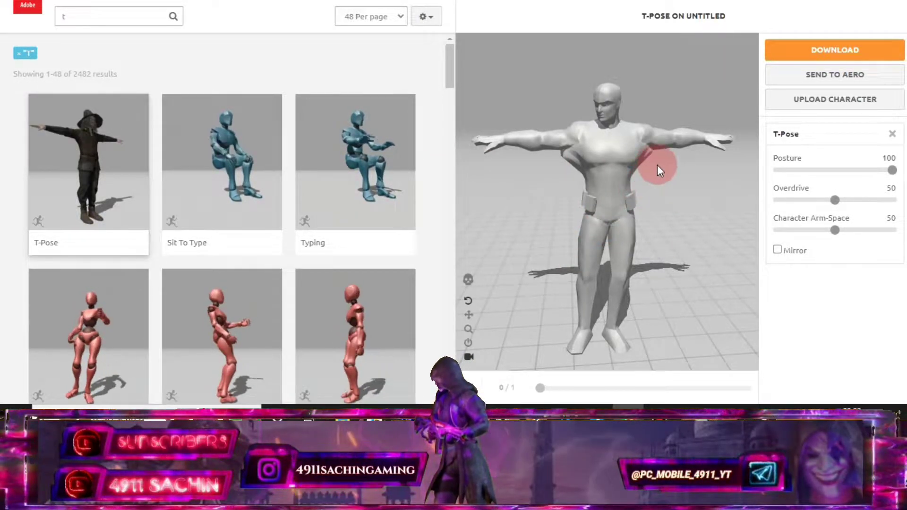
# Download the T-posed character as T-Pose.fbx in FBX Binary, with skin, at 30 fps.
pyautogui.click(828, 57)
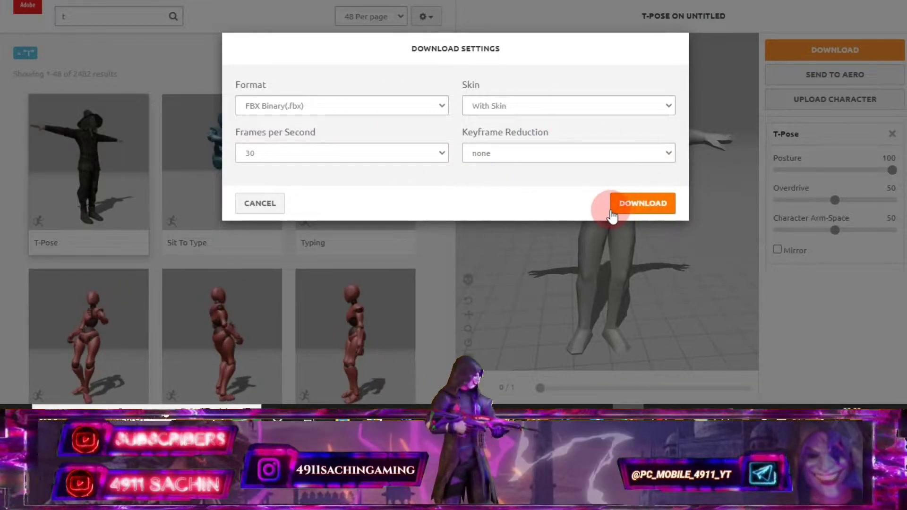
pyautogui.click(651, 211)
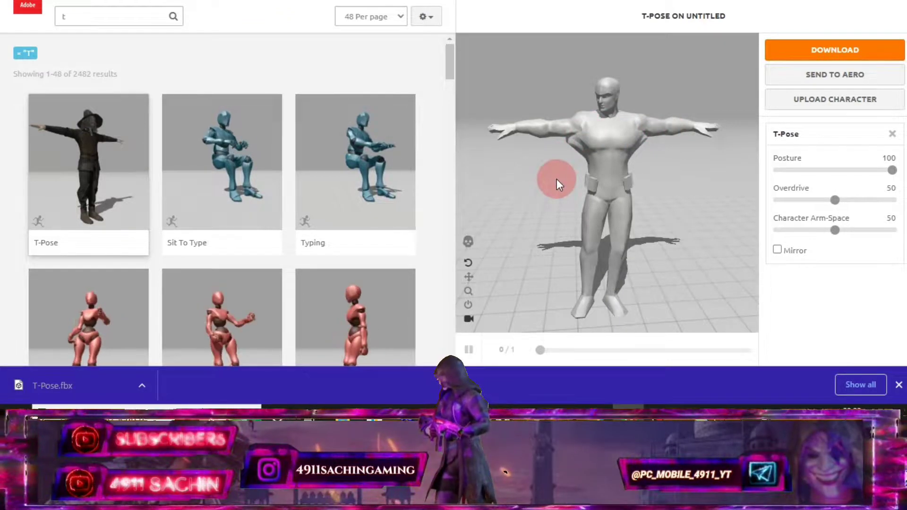
# Upload the untitled model from Underworld Guide Set Male > Blender pc to Mixamo.
pyautogui.moveTo(584, 161)
pyautogui.mouseDown()
pyautogui.moveTo(573, 103)
pyautogui.moveTo(551, 111)
pyautogui.moveTo(635, 132)
pyautogui.moveTo(651, 123)
pyautogui.moveTo(531, 116)
pyautogui.moveTo(582, 95)
pyautogui.moveTo(571, 124)
pyautogui.moveTo(643, 133)
pyautogui.moveTo(543, 123)
pyautogui.moveTo(532, 110)
pyautogui.moveTo(543, 115)
pyautogui.moveTo(509, 353)
pyautogui.moveTo(543, 402)
pyautogui.mouseUp()
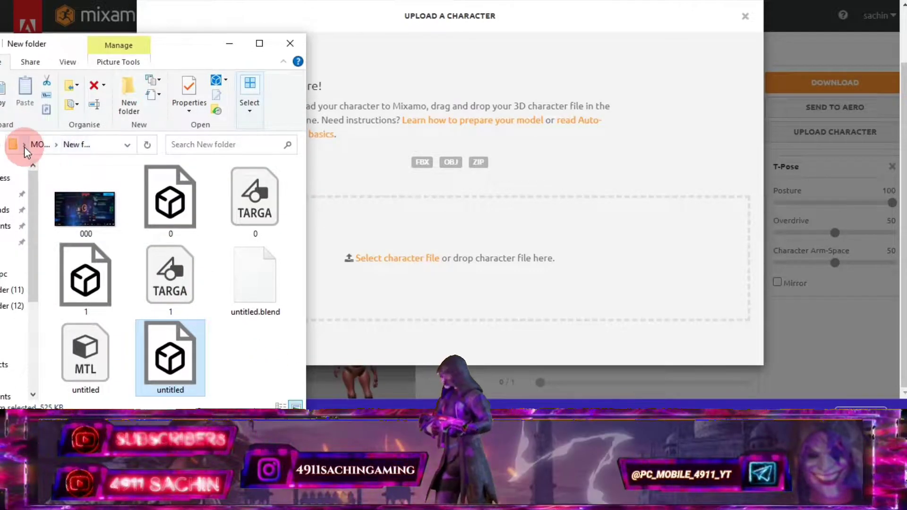
pyautogui.moveTo(165, 41); pyautogui.dragTo(202, 43)
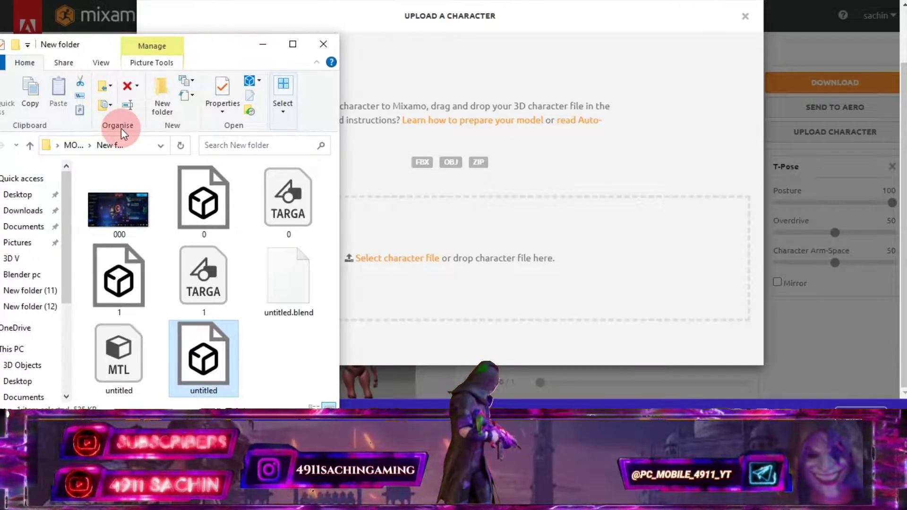
pyautogui.click(31, 150)
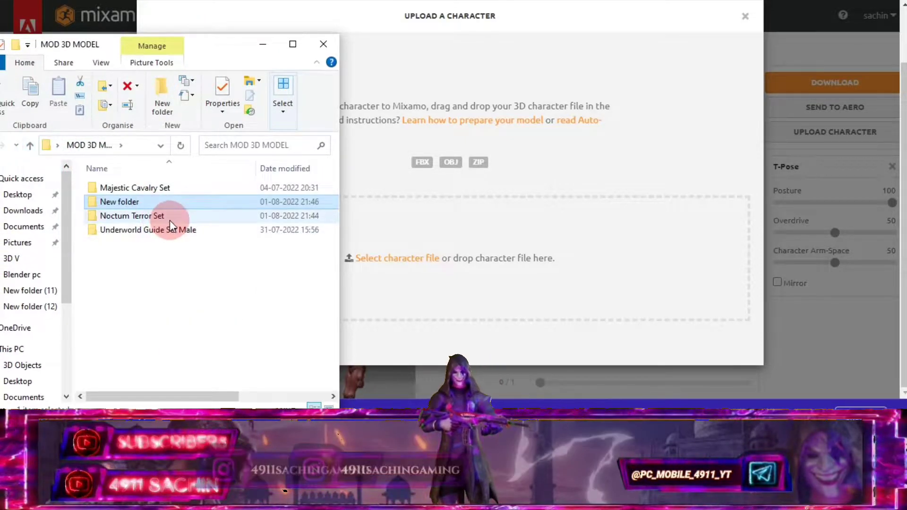
pyautogui.doubleClick(163, 230)
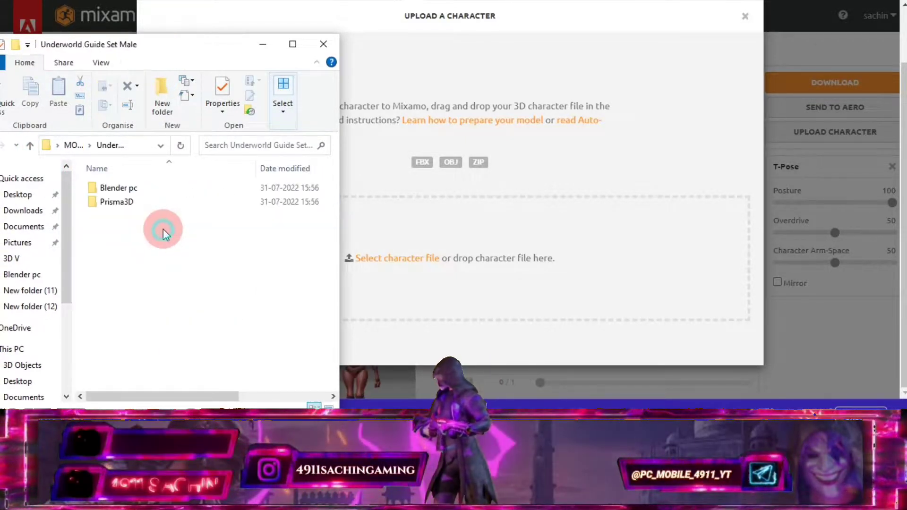
pyautogui.doubleClick(150, 187)
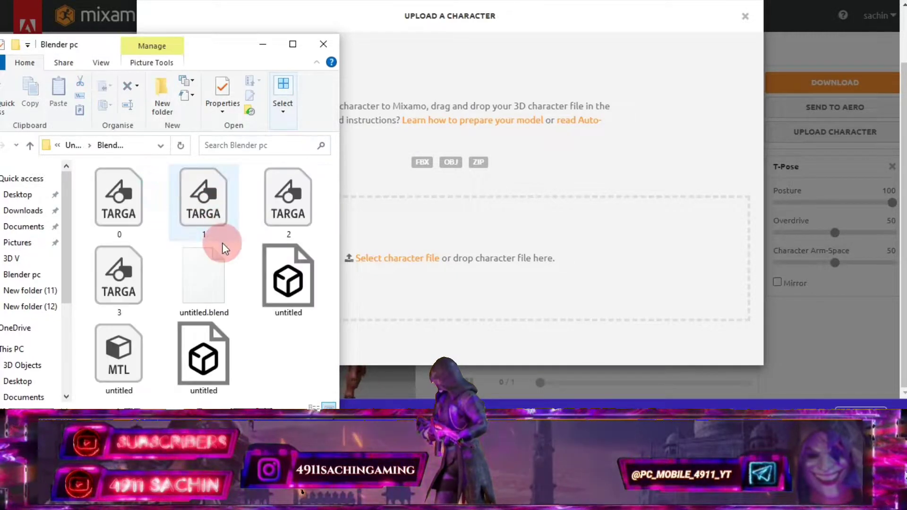
pyautogui.click(204, 370)
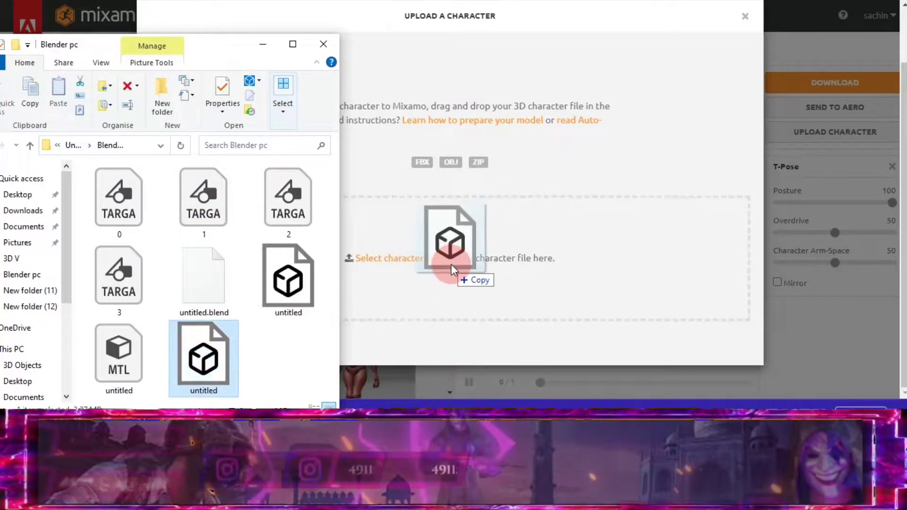
pyautogui.moveTo(452, 266); pyautogui.dragTo(452, 268)
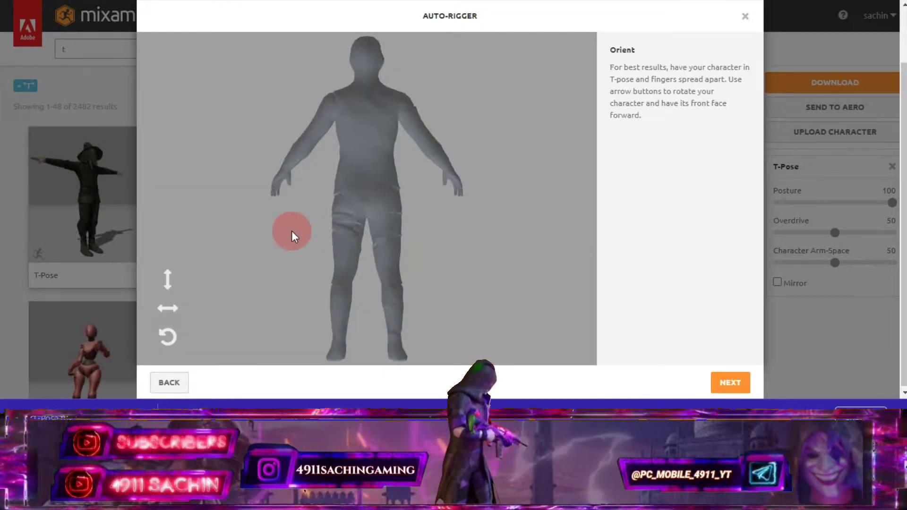
# Turn the character to face front and place chin, wrist, elbow, knee and groin markers.
pyautogui.click(164, 309)
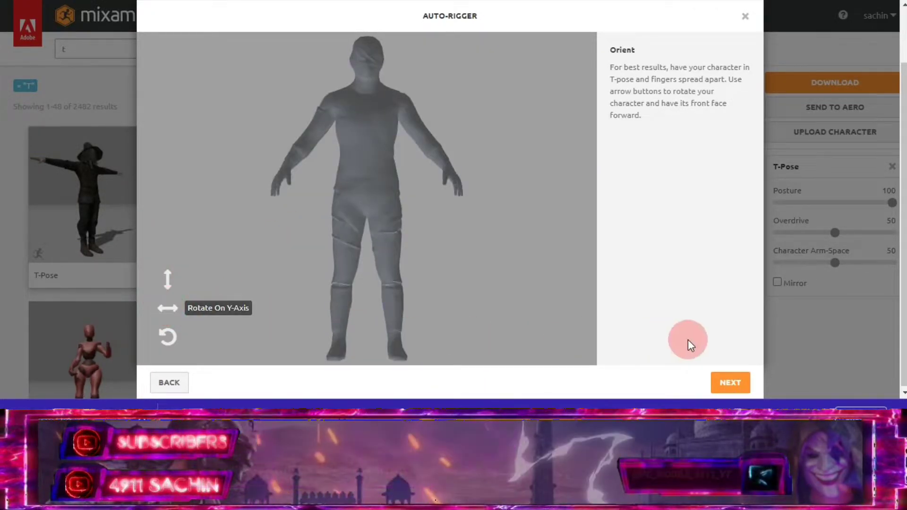
pyautogui.click(716, 394)
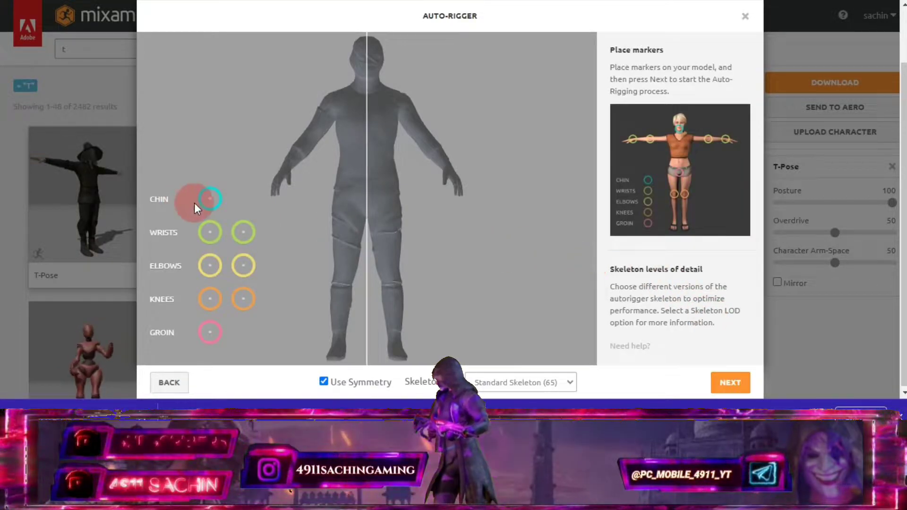
pyautogui.moveTo(206, 207); pyautogui.dragTo(367, 77)
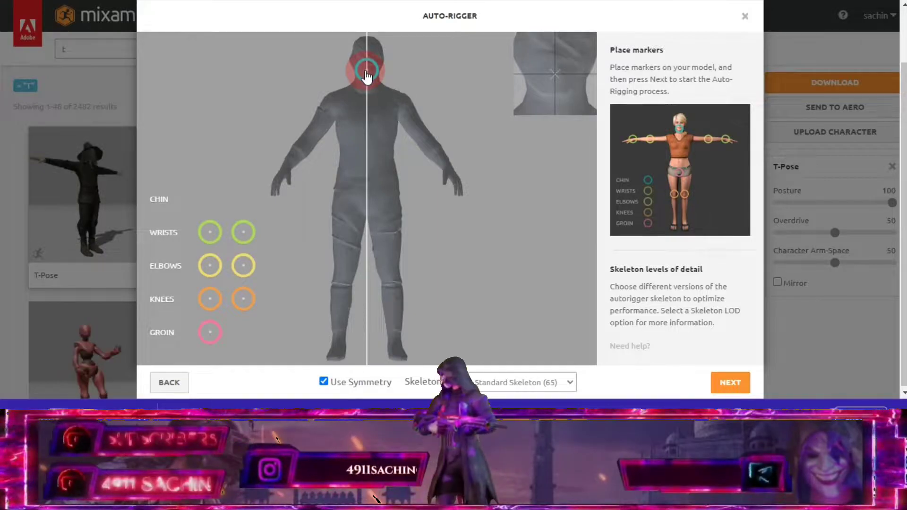
pyautogui.moveTo(214, 243); pyautogui.dragTo(285, 178)
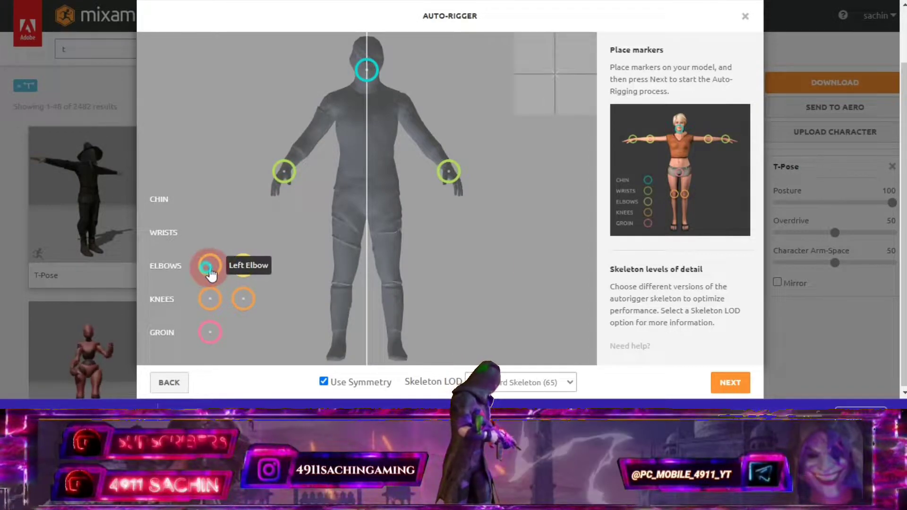
pyautogui.moveTo(211, 282)
pyautogui.mouseDown()
pyautogui.moveTo(294, 284)
pyautogui.moveTo(313, 145)
pyautogui.mouseUp()
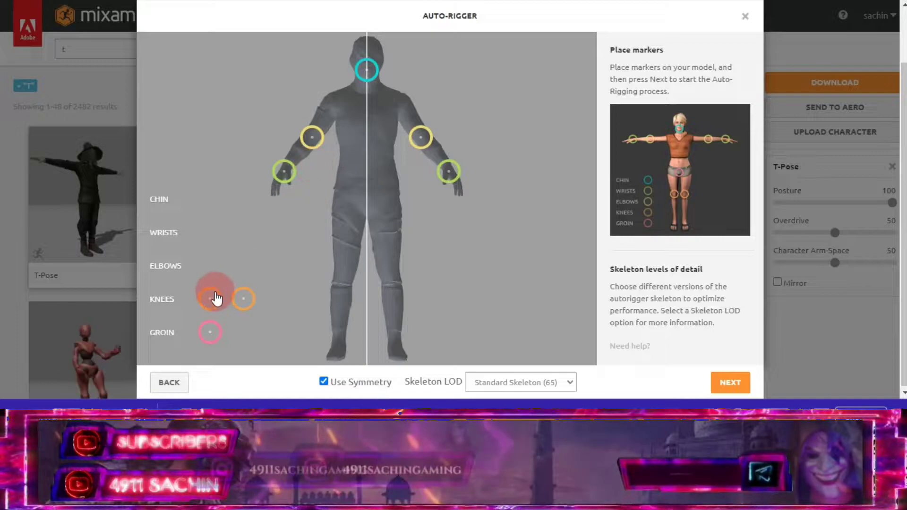
pyautogui.moveTo(212, 302)
pyautogui.mouseDown()
pyautogui.moveTo(274, 253)
pyautogui.moveTo(343, 282)
pyautogui.mouseUp()
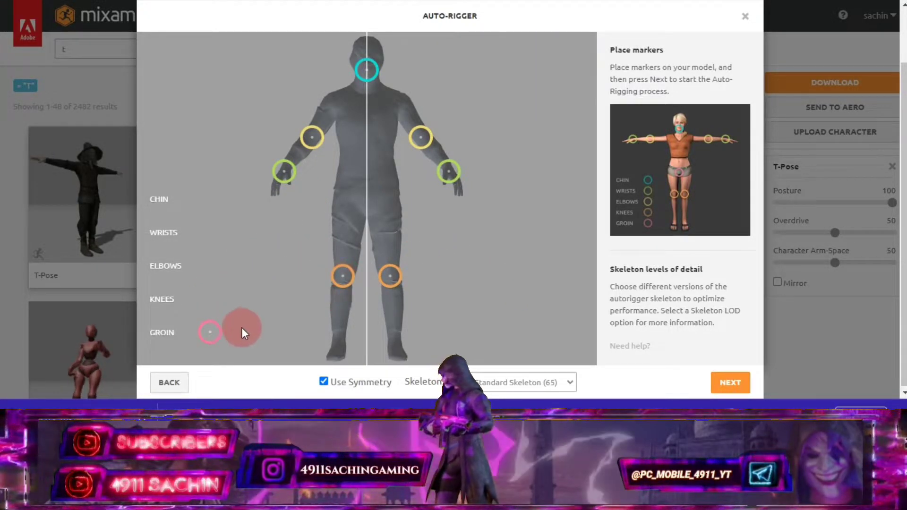
pyautogui.moveTo(215, 339); pyautogui.dragTo(366, 213)
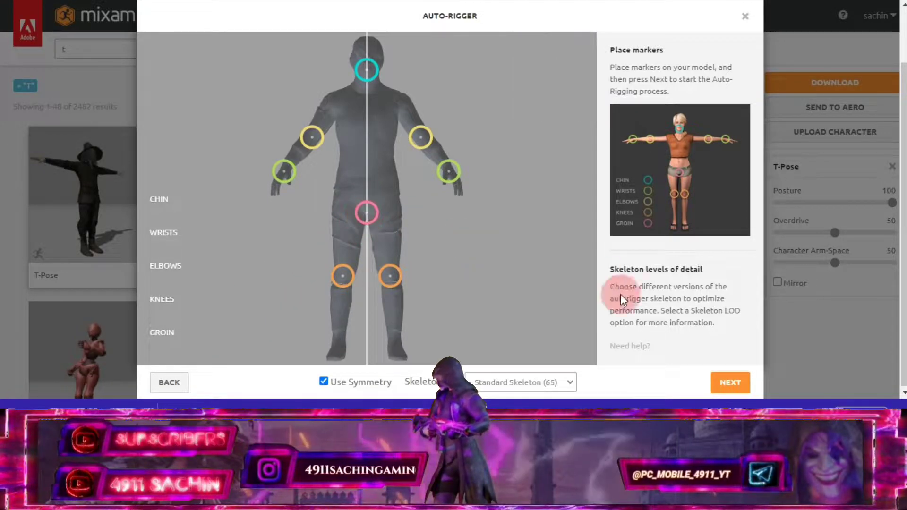
# Auto-rig the second uploaded character and confirm the rigged result.
pyautogui.click(735, 390)
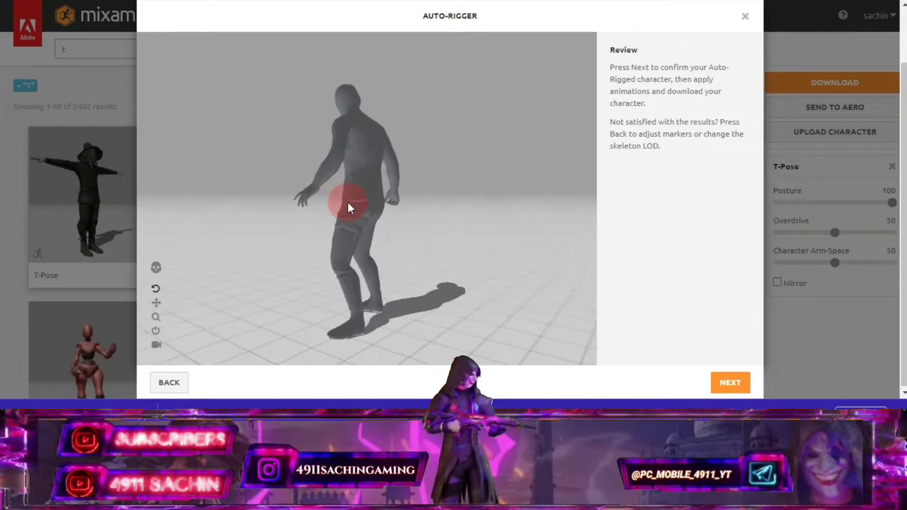
pyautogui.click(727, 386)
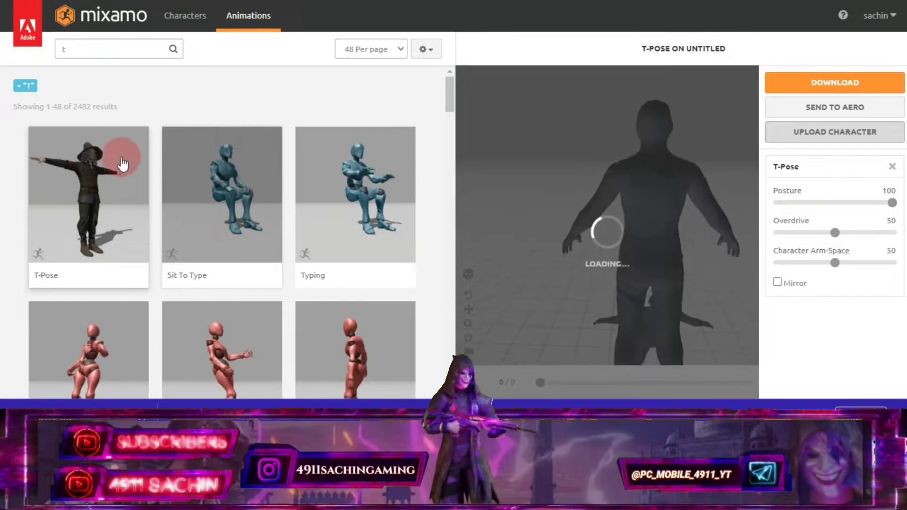
# Clear the search and preview the Defeated animation on the character.
pyautogui.click(25, 85)
pyautogui.click(109, 51)
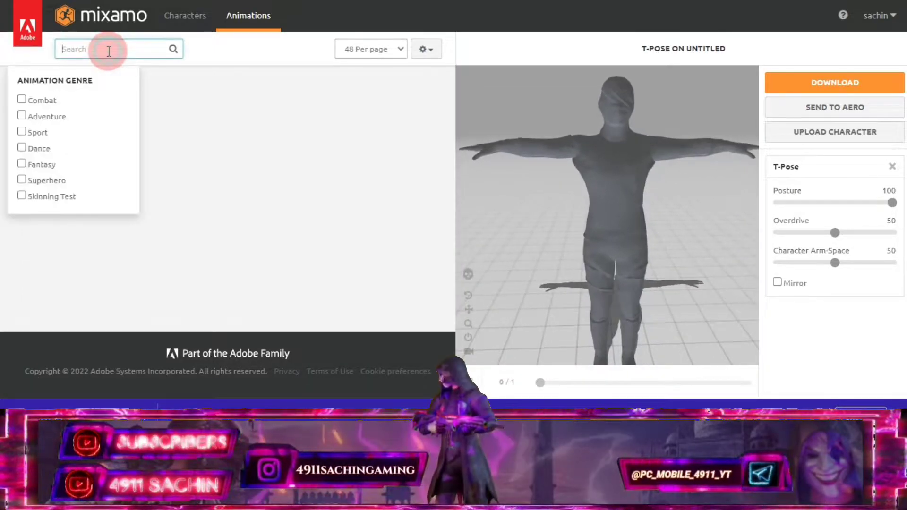
pyautogui.click(197, 152)
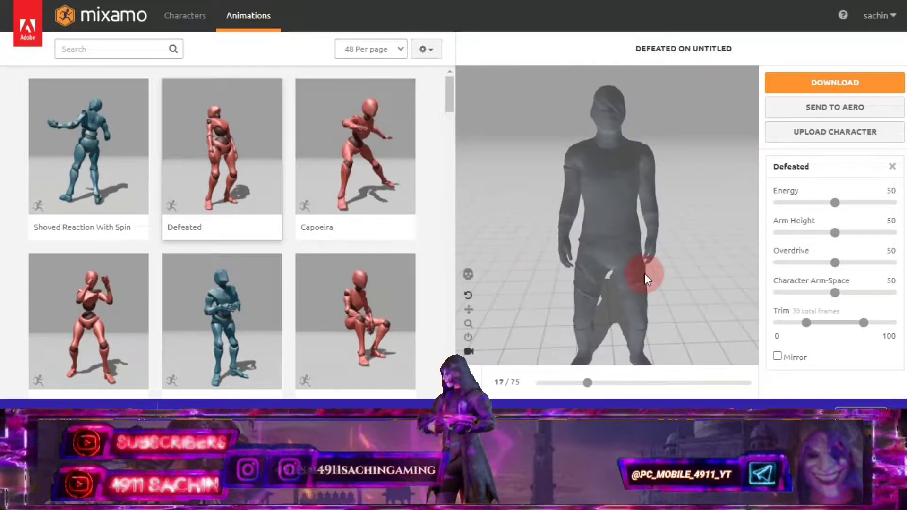
pyautogui.moveTo(644, 273)
pyautogui.mouseDown()
pyautogui.moveTo(497, 264)
pyautogui.moveTo(685, 287)
pyautogui.moveTo(654, 269)
pyautogui.moveTo(645, 248)
pyautogui.moveTo(656, 264)
pyautogui.moveTo(642, 251)
pyautogui.moveTo(643, 264)
pyautogui.moveTo(516, 257)
pyautogui.moveTo(621, 279)
pyautogui.moveTo(632, 264)
pyautogui.moveTo(597, 251)
pyautogui.mouseUp()
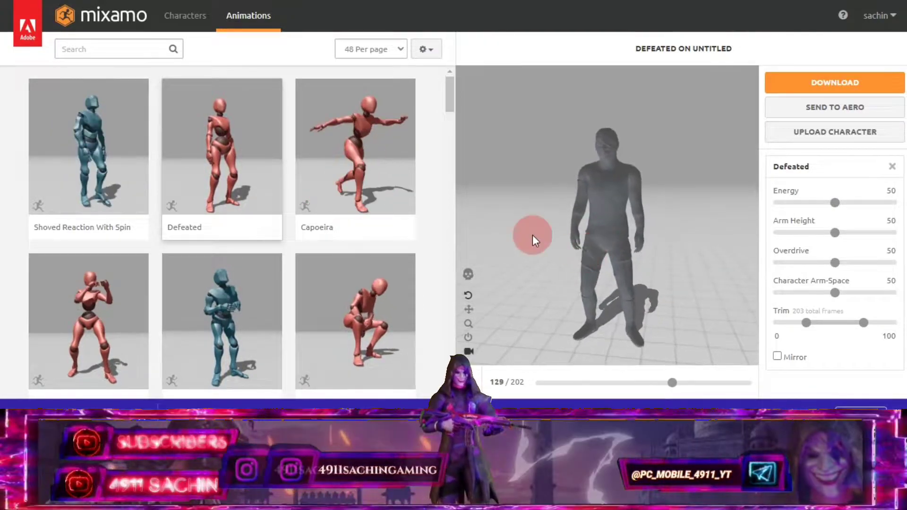
# Search 't' and apply the T-Pose animation to the character.
pyautogui.click(111, 50)
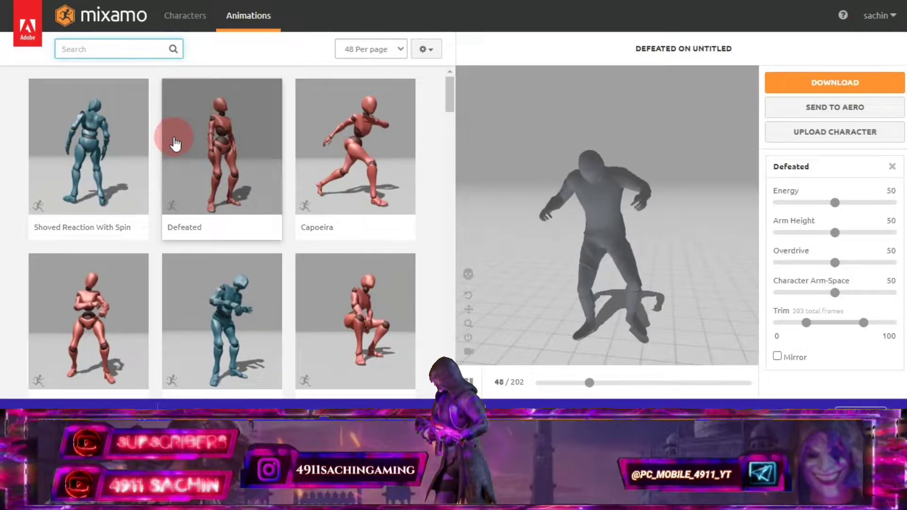
pyautogui.write('t')
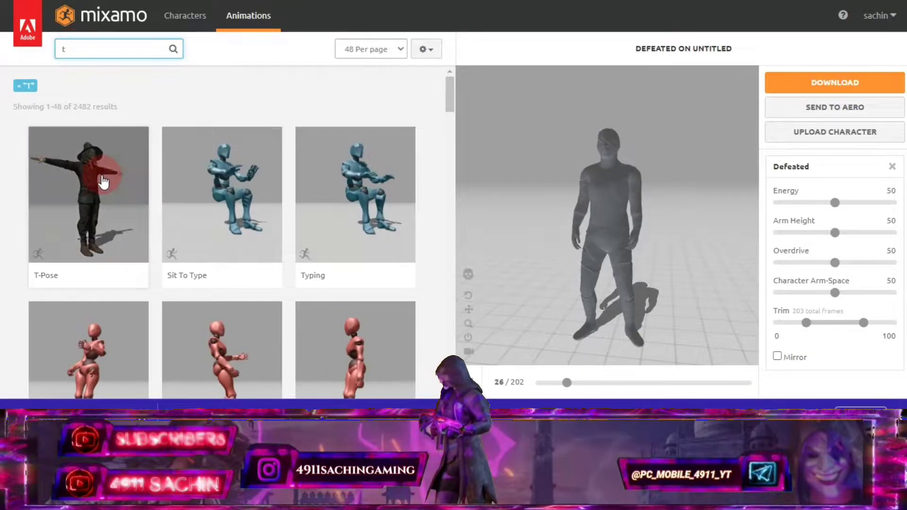
pyautogui.click(97, 189)
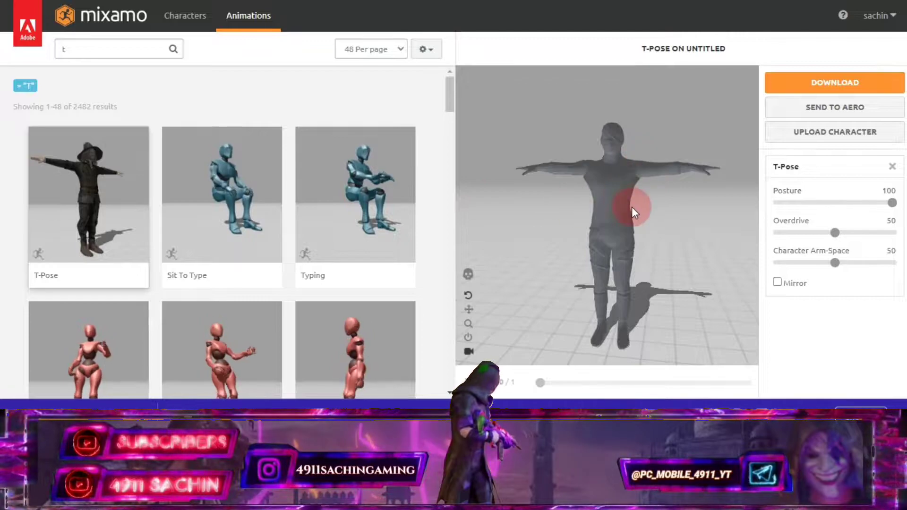
pyautogui.moveTo(579, 246)
pyautogui.mouseDown()
pyautogui.moveTo(651, 247)
pyautogui.moveTo(671, 236)
pyautogui.mouseUp()
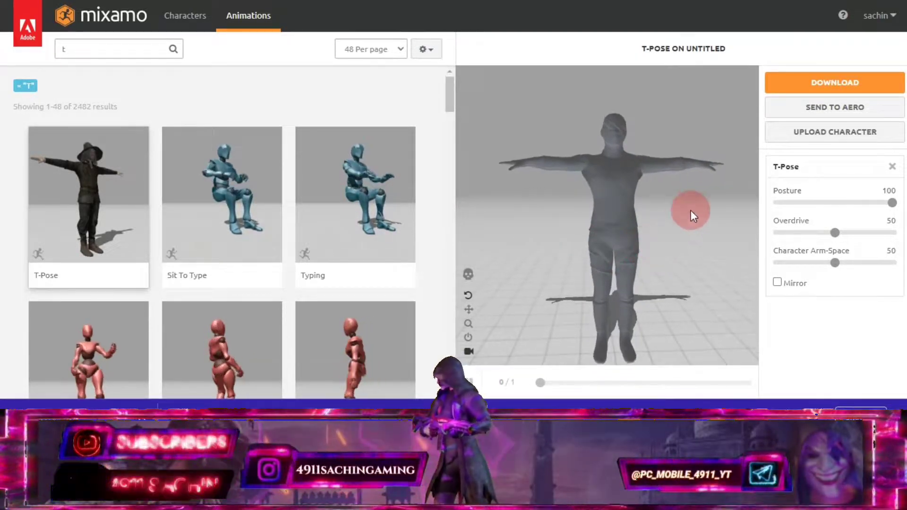
# Download the T-Pose character as FBX Binary with skin at 30 fps.
pyautogui.click(804, 82)
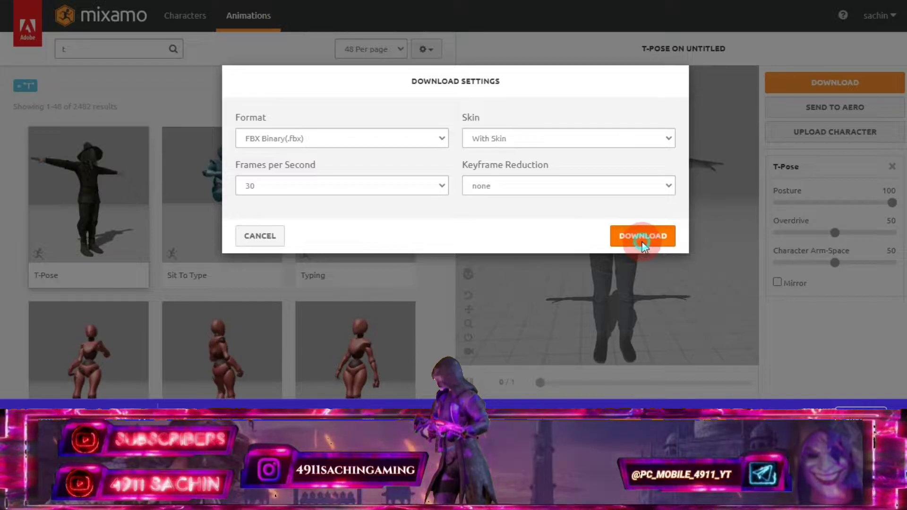
pyautogui.click(644, 236)
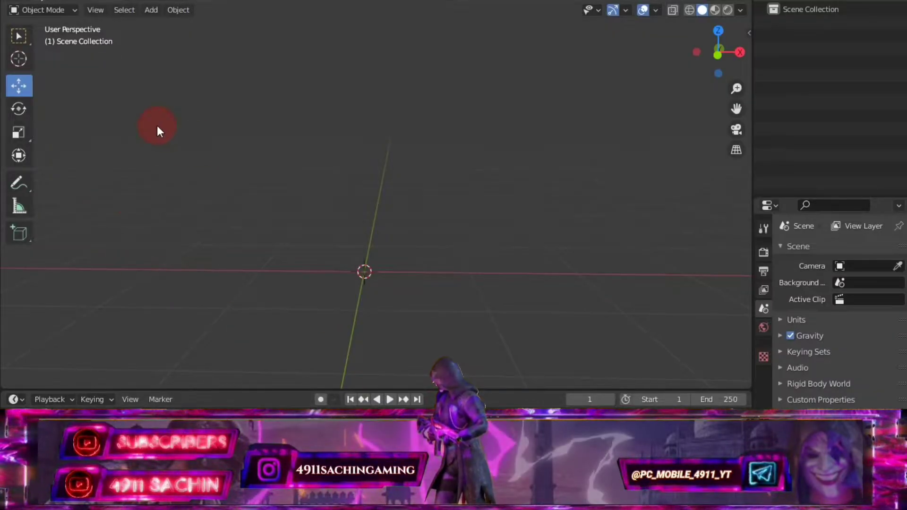
# Import T-Pose (1).fbx from Downloads into the Blender scene.
pyautogui.click(29, 4)
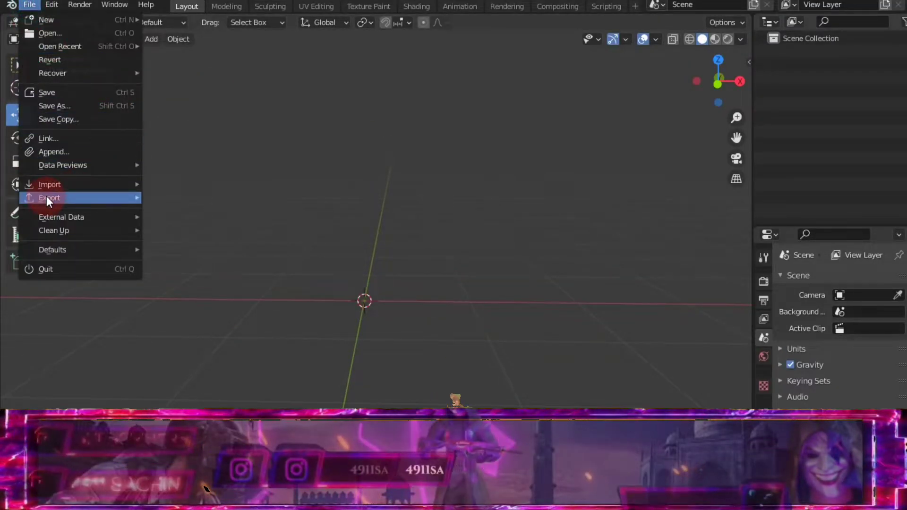
pyautogui.moveTo(49, 185)
pyautogui.click(183, 262)
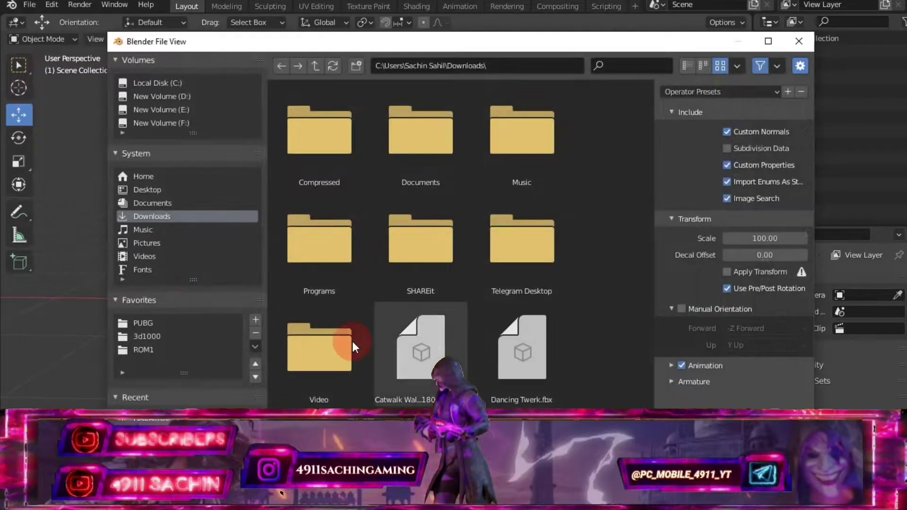
pyautogui.scroll(-5, 392, 354)
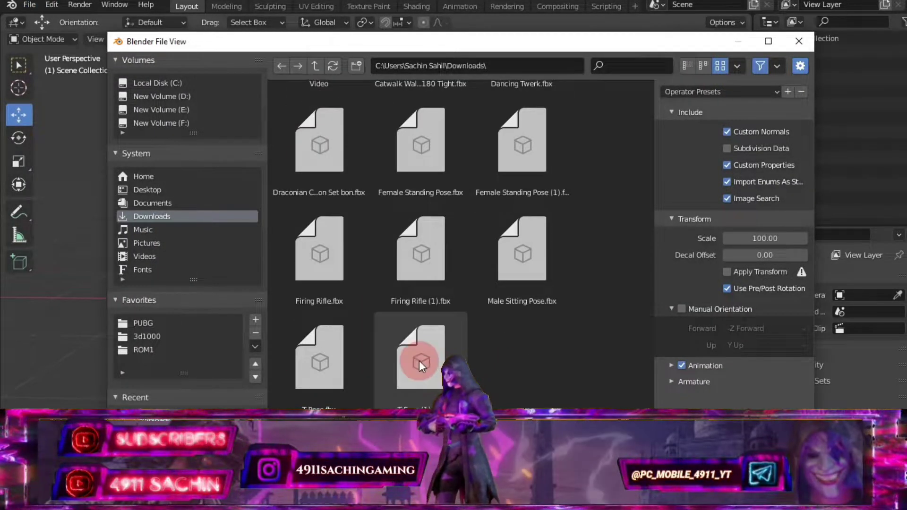
pyautogui.click(425, 364)
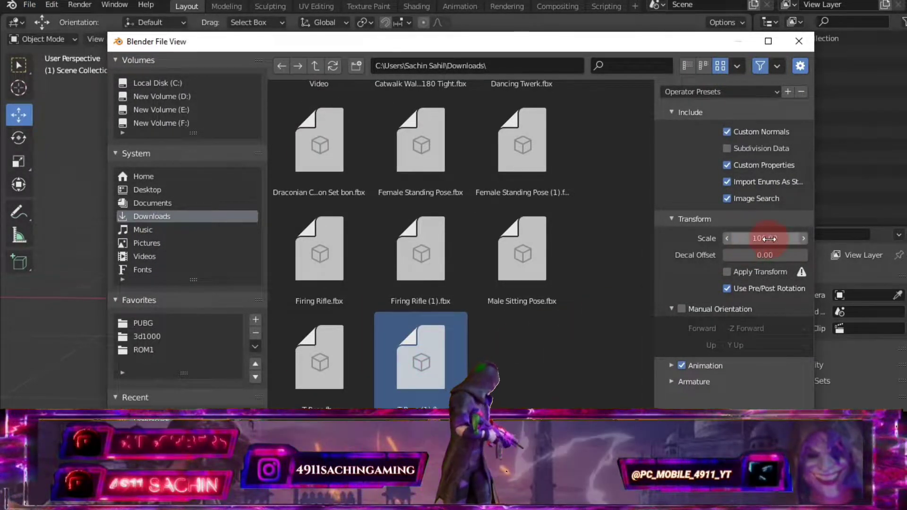
pyautogui.doubleClick(423, 365)
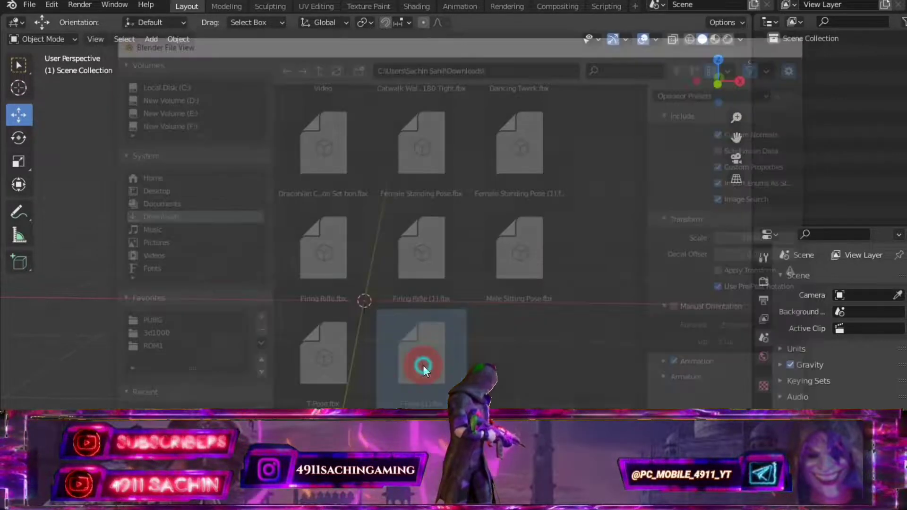
# Select the imported armature and enable In Front so its bones show through the mesh.
pyautogui.scroll(3, 388, 132)
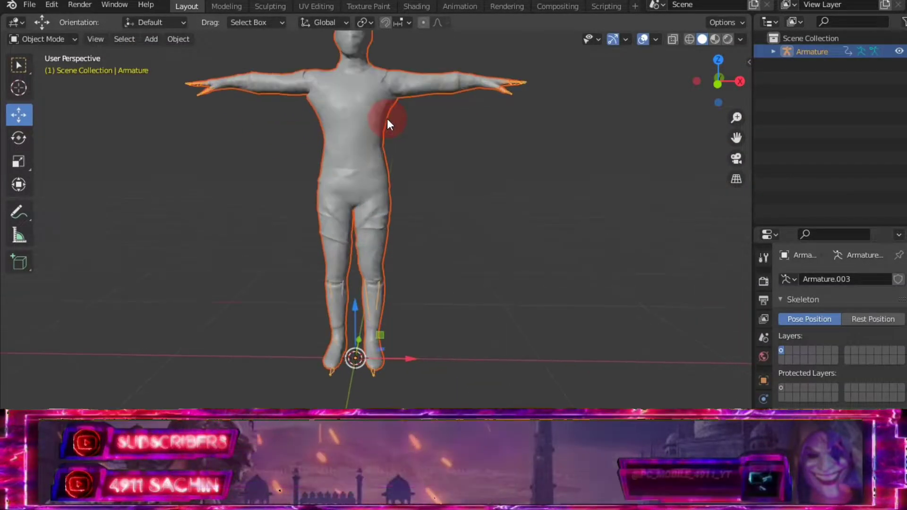
pyautogui.moveTo(387, 118)
pyautogui.mouseDown(button='middle')
pyautogui.moveTo(594, 115)
pyautogui.moveTo(364, 125)
pyautogui.mouseUp(button='middle')
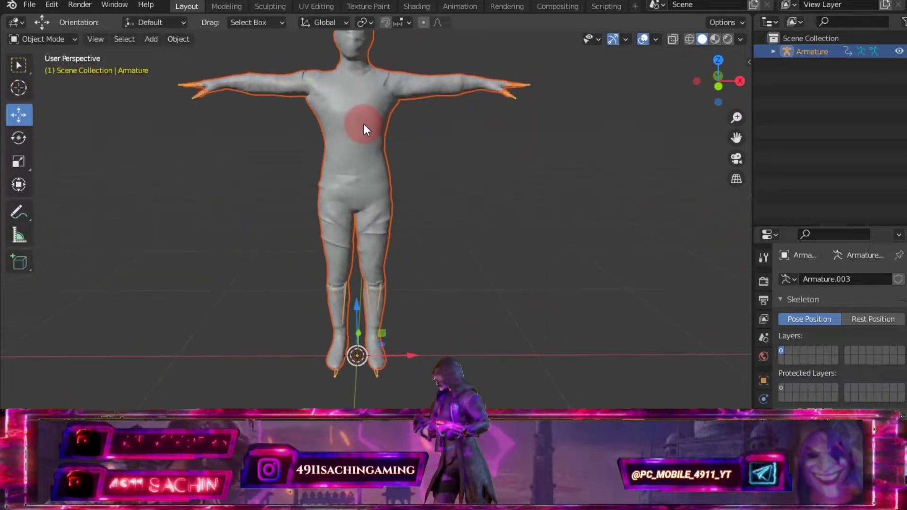
pyautogui.moveTo(735, 137); pyautogui.dragTo(735, 213)
pyautogui.moveTo(736, 137); pyautogui.dragTo(745, 143)
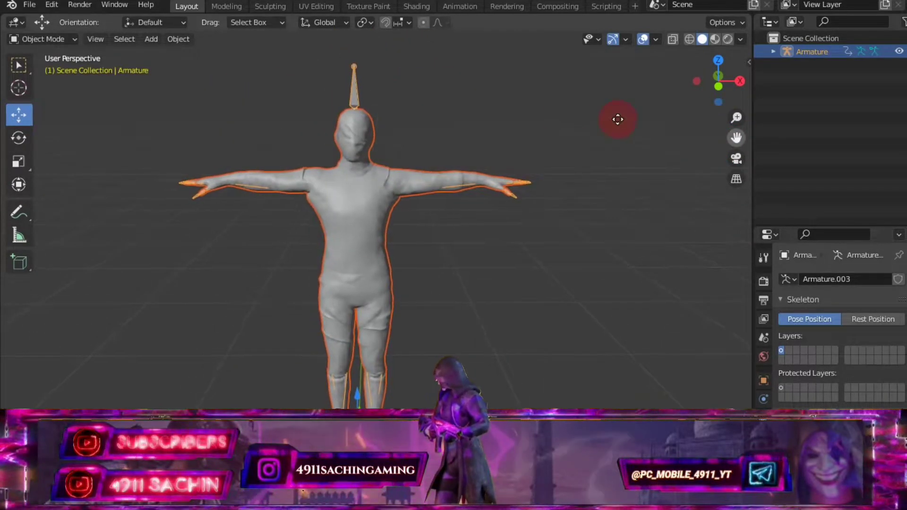
pyautogui.click(353, 78)
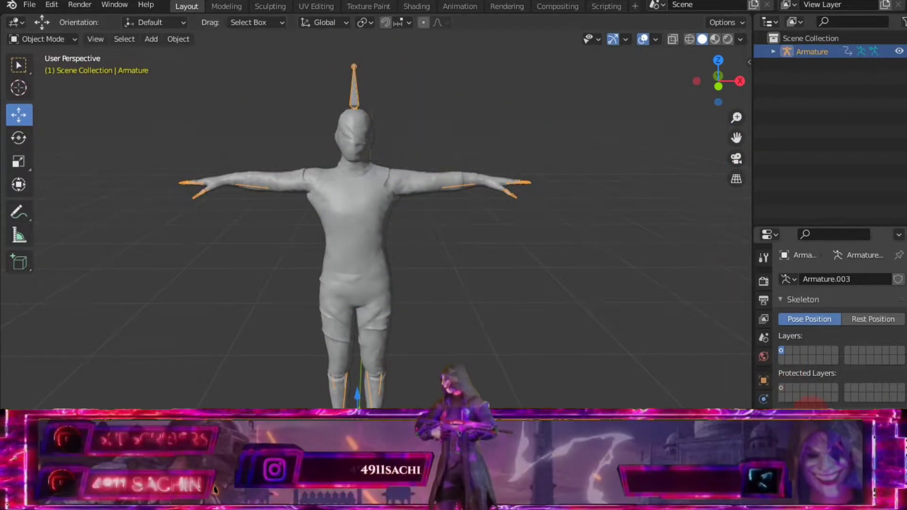
pyautogui.scroll(-5, 837, 390)
pyautogui.scroll(-6, 842, 377)
pyautogui.click(831, 345)
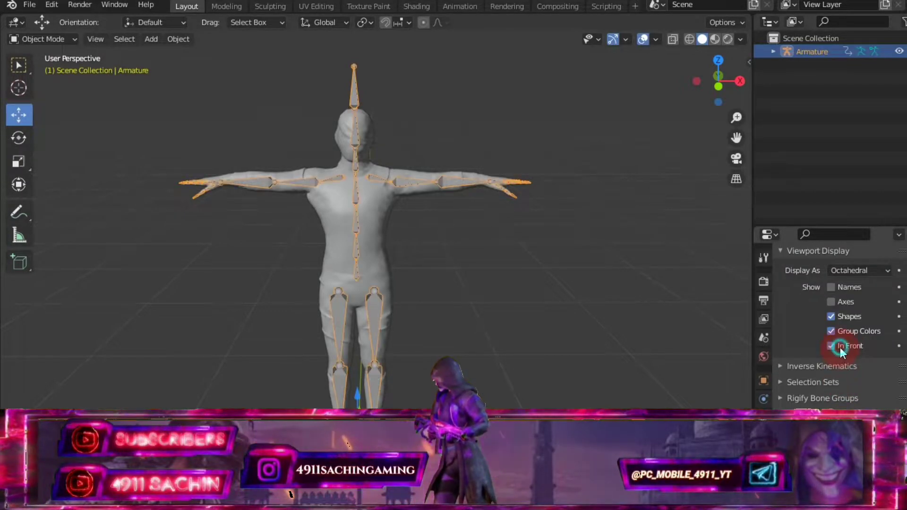
pyautogui.moveTo(516, 269); pyautogui.dragTo(510, 216, button='middle')
pyautogui.scroll(2, 510, 217)
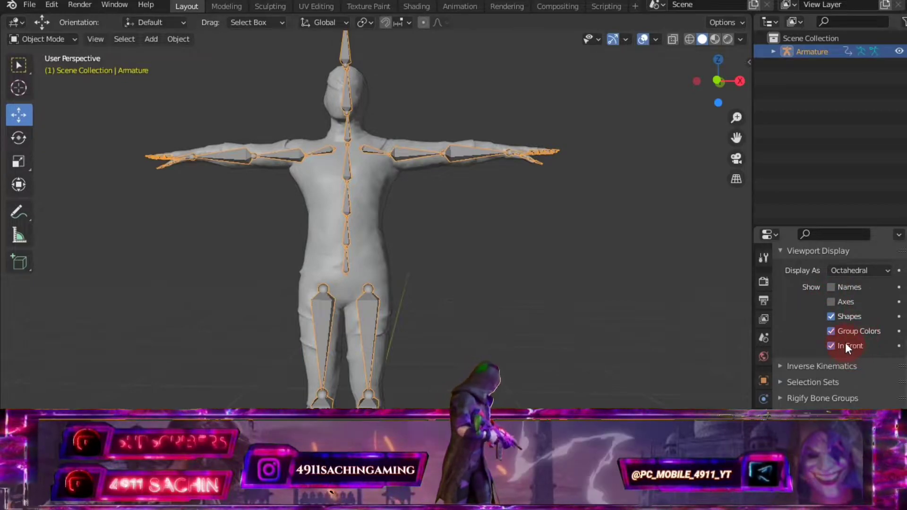
# Display the armature bones as Stick and inspect the hand bones close up.
pyautogui.click(863, 271)
pyautogui.click(838, 300)
pyautogui.moveTo(533, 254)
pyautogui.mouseDown(button='middle')
pyautogui.moveTo(654, 267)
pyautogui.moveTo(557, 259)
pyautogui.moveTo(518, 276)
pyautogui.mouseUp(button='middle')
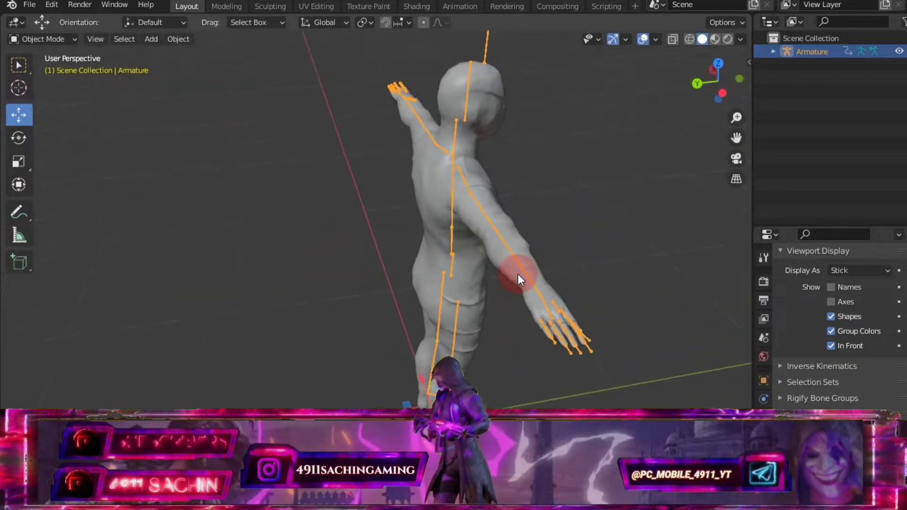
pyautogui.scroll(3, 526, 280)
pyautogui.scroll(-5, 526, 278)
pyautogui.scroll(2, 512, 253)
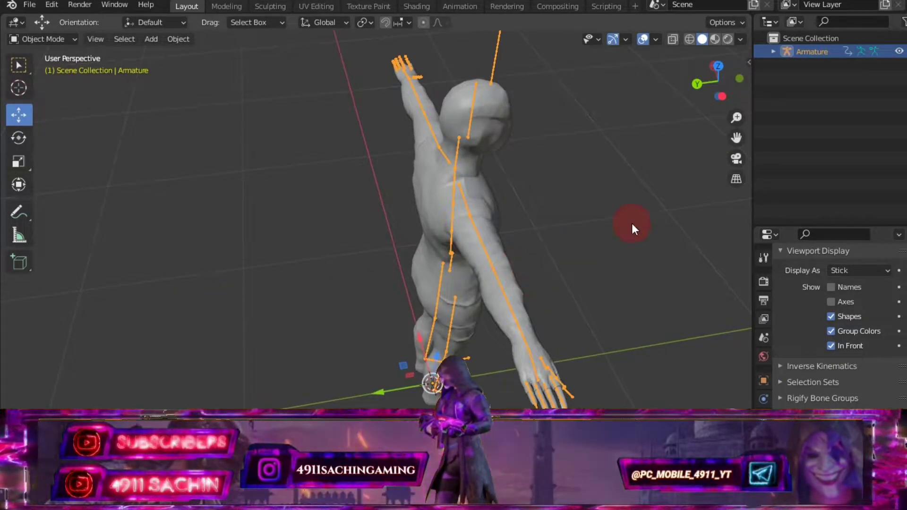
pyautogui.moveTo(735, 147); pyautogui.dragTo(539, 169)
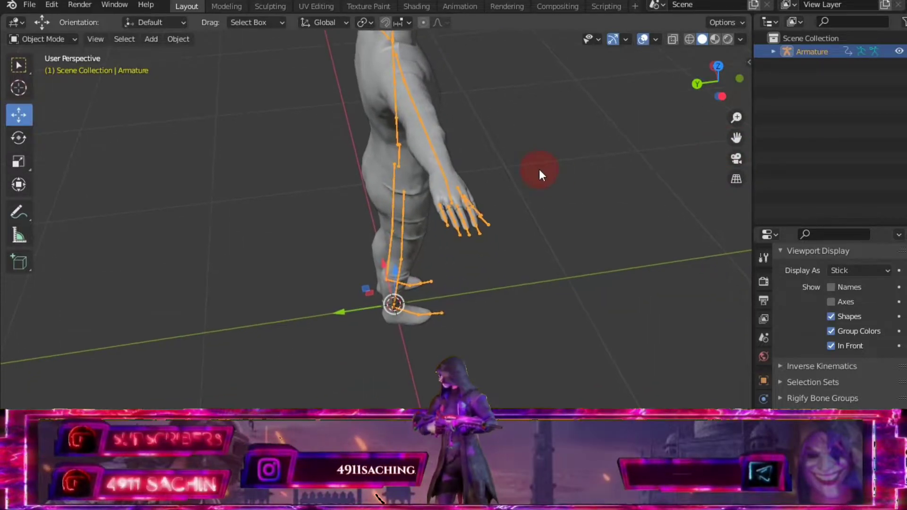
pyautogui.scroll(3, 539, 168)
pyautogui.moveTo(540, 167)
pyautogui.mouseDown(button='middle')
pyautogui.moveTo(525, 177)
pyautogui.moveTo(532, 179)
pyautogui.moveTo(498, 167)
pyautogui.moveTo(504, 176)
pyautogui.mouseUp(button='middle')
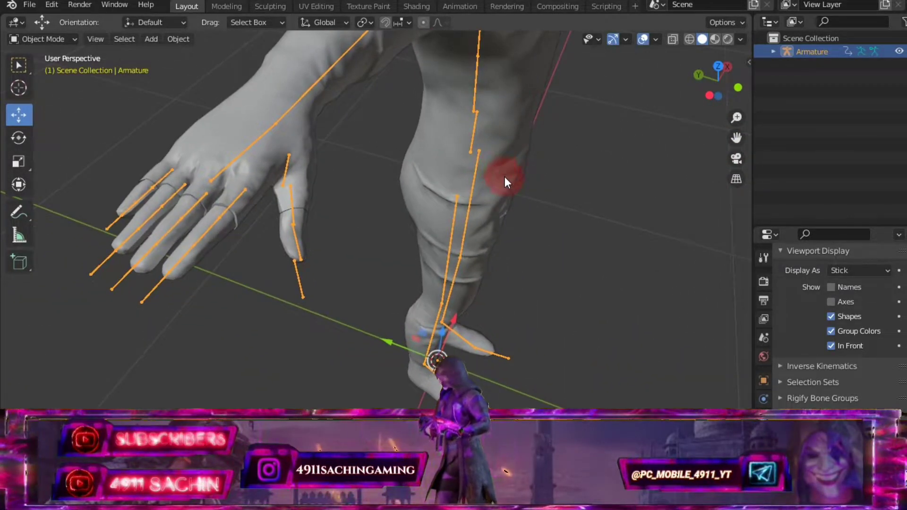
# Switch the bone display back to Octahedral and view the arm and body from the front.
pyautogui.click(850, 267)
pyautogui.click(837, 282)
pyautogui.moveTo(591, 232)
pyautogui.mouseDown(button='middle')
pyautogui.moveTo(562, 230)
pyautogui.moveTo(585, 226)
pyautogui.mouseUp(button='middle')
pyautogui.scroll(2, 563, 230)
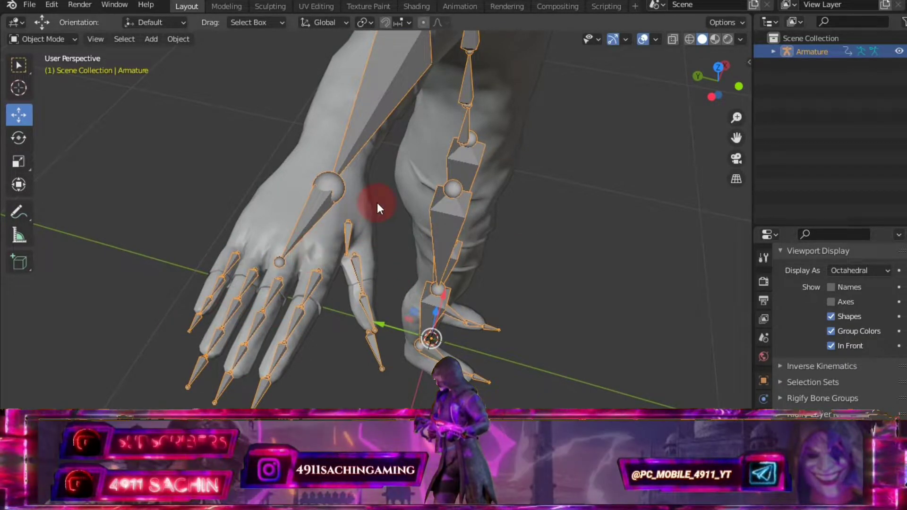
pyautogui.scroll(-4, 376, 203)
pyautogui.moveTo(377, 202)
pyautogui.mouseDown(button='middle')
pyautogui.moveTo(464, 206)
pyautogui.moveTo(339, 130)
pyautogui.mouseUp(button='middle')
pyautogui.scroll(2, 315, 129)
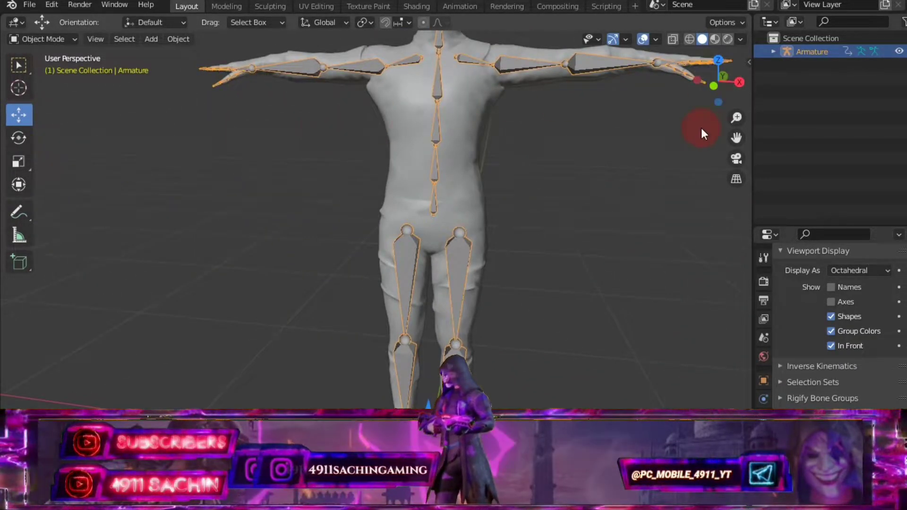
pyautogui.moveTo(729, 136); pyautogui.dragTo(732, 136)
# Orbit and pan around the armature to inspect it from a rear three-quarter view.
pyautogui.scroll(2, 487, 117)
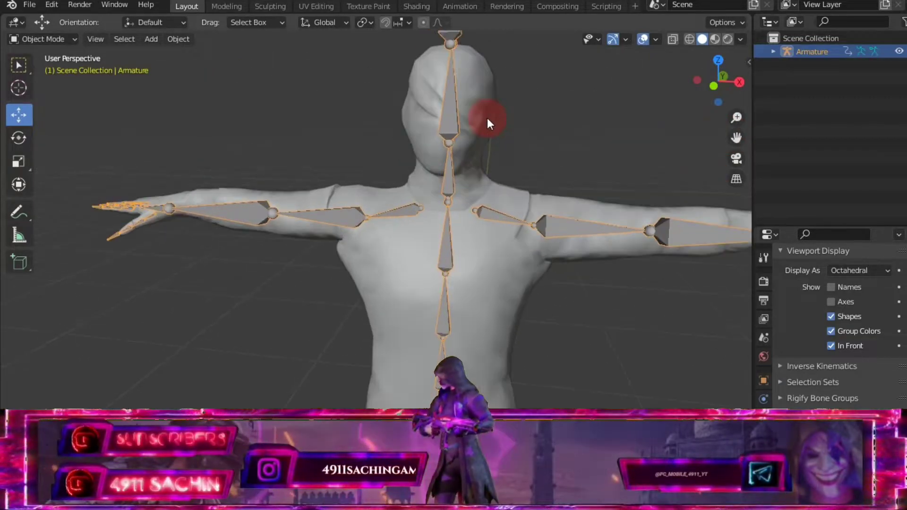
pyautogui.scroll(2, 516, 83)
pyautogui.moveTo(515, 84)
pyautogui.mouseDown(button='middle')
pyautogui.moveTo(589, 83)
pyautogui.moveTo(308, 93)
pyautogui.moveTo(489, 92)
pyautogui.mouseUp(button='middle')
pyautogui.scroll(-1, 478, 131)
pyautogui.scroll(-2, 481, 138)
pyautogui.scroll(-3, 582, 169)
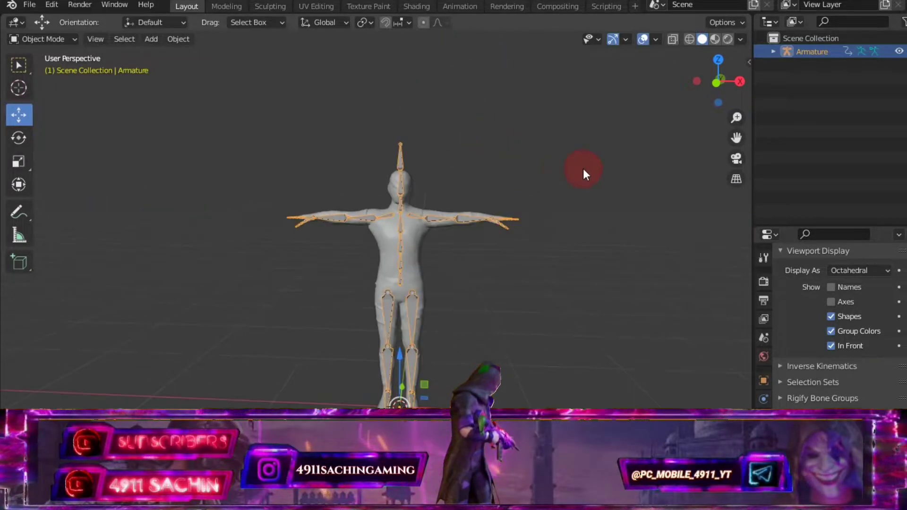
pyautogui.moveTo(729, 148); pyautogui.dragTo(557, 183)
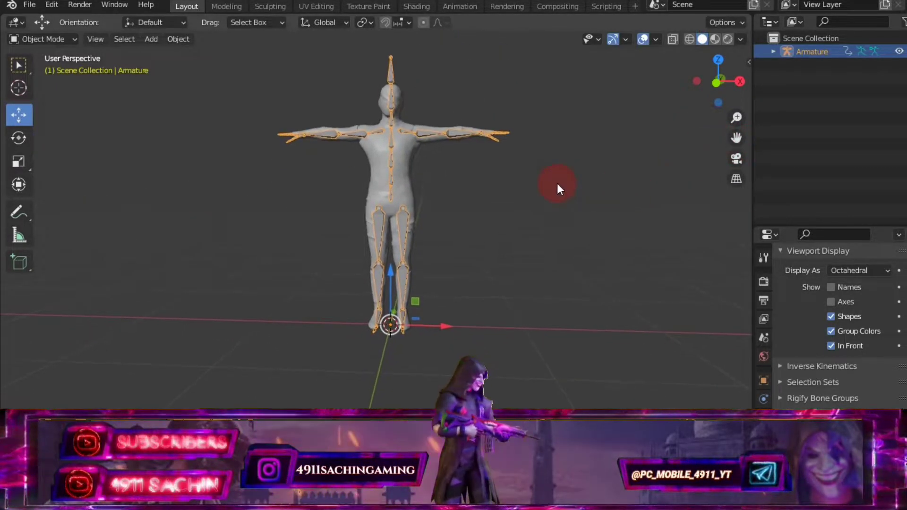
pyautogui.scroll(1, 559, 181)
pyautogui.scroll(1, 460, 153)
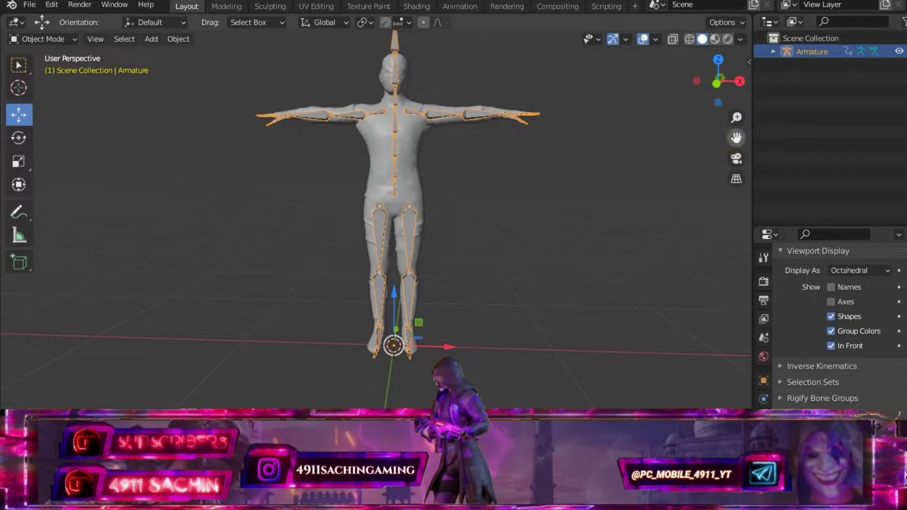
pyautogui.moveTo(736, 137); pyautogui.dragTo(731, 163)
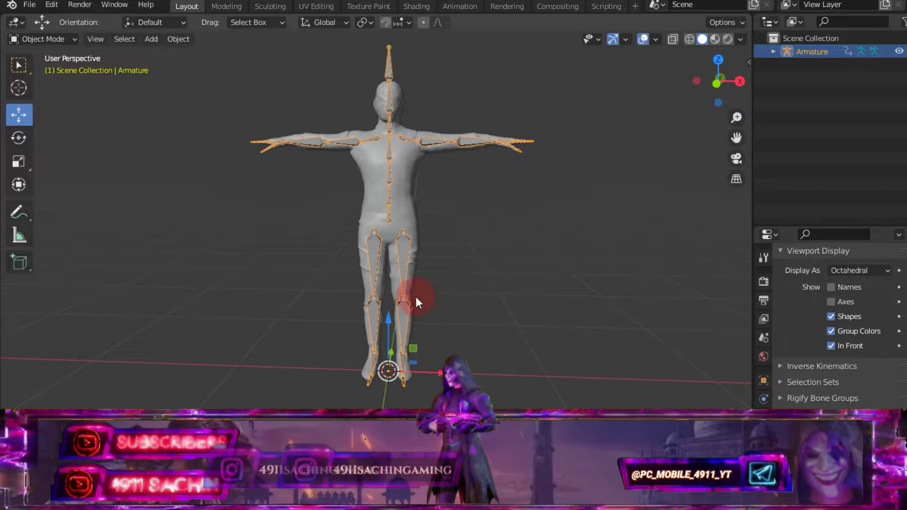
# Turn In Front off, then box-select and delete the character and its armature.
pyautogui.click(831, 346)
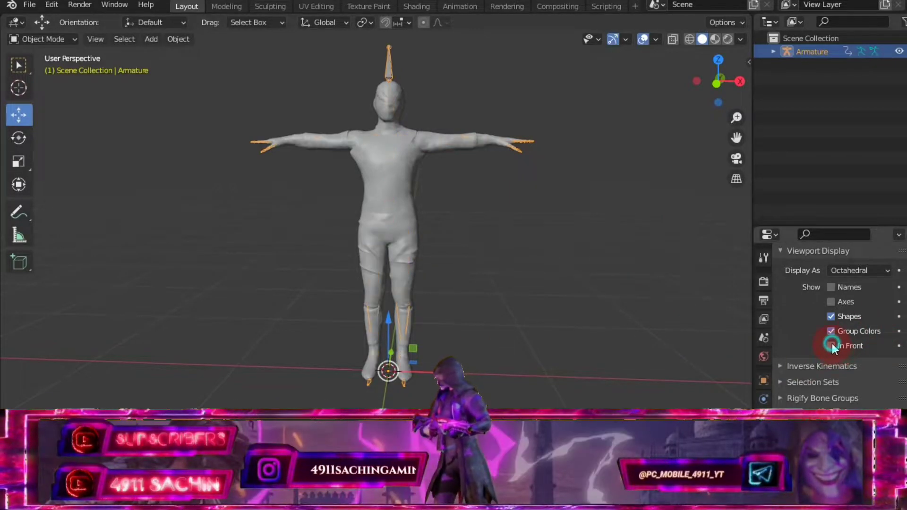
pyautogui.scroll(5, 801, 314)
pyautogui.scroll(5, 820, 327)
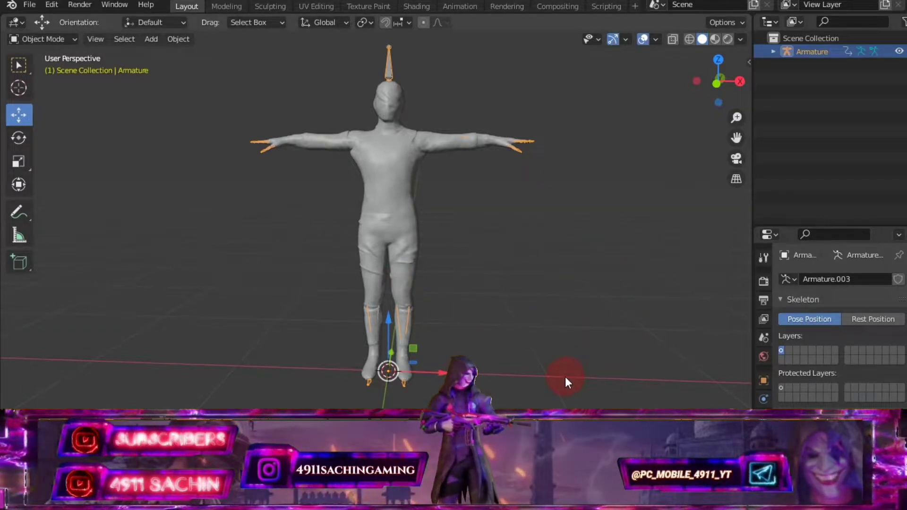
pyautogui.moveTo(565, 376); pyautogui.dragTo(183, 54)
pyautogui.rightClick(341, 126)
pyautogui.moveTo(283, 130)
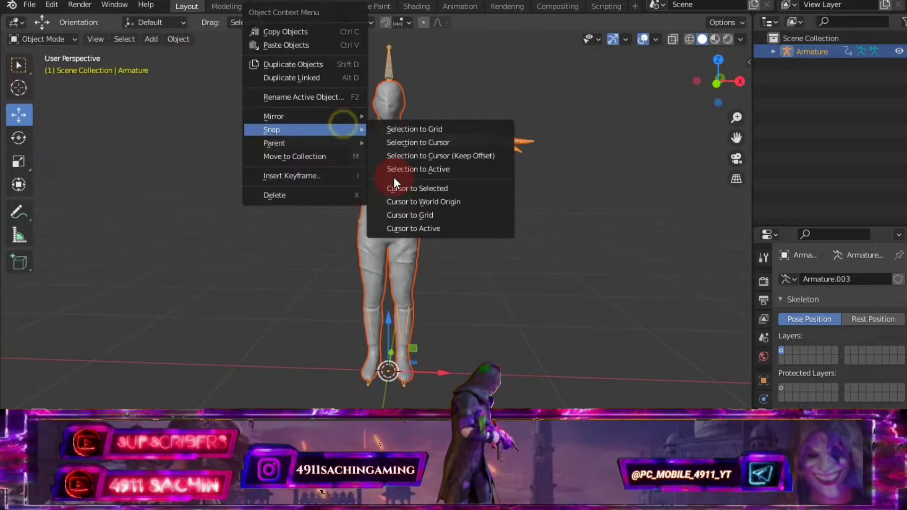
pyautogui.click(306, 195)
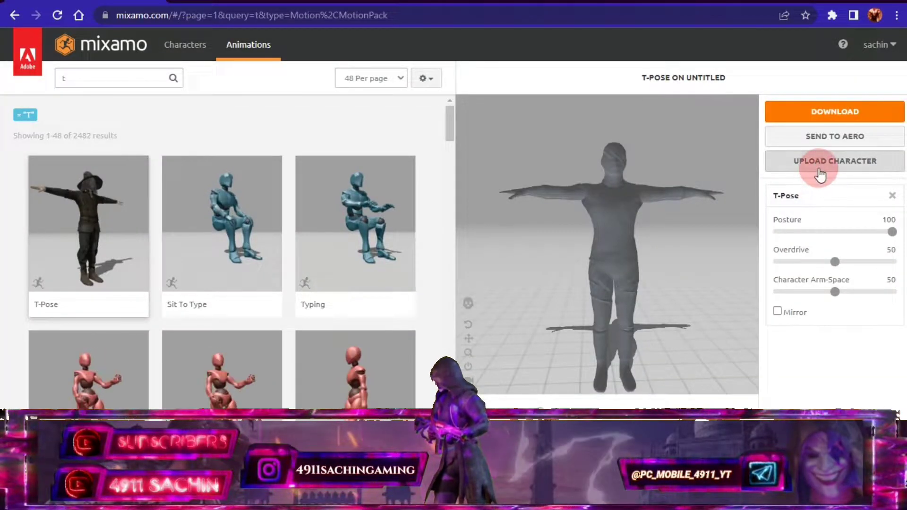
# Upload the caped model from Noctum Terror Set > Blender pc to Mixamo.
pyautogui.click(813, 165)
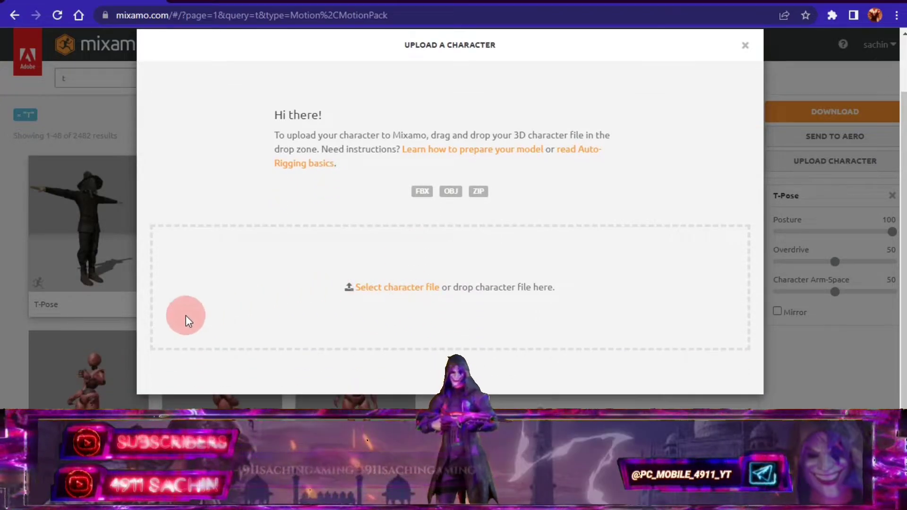
pyautogui.hotkey('alt', 'Tab')
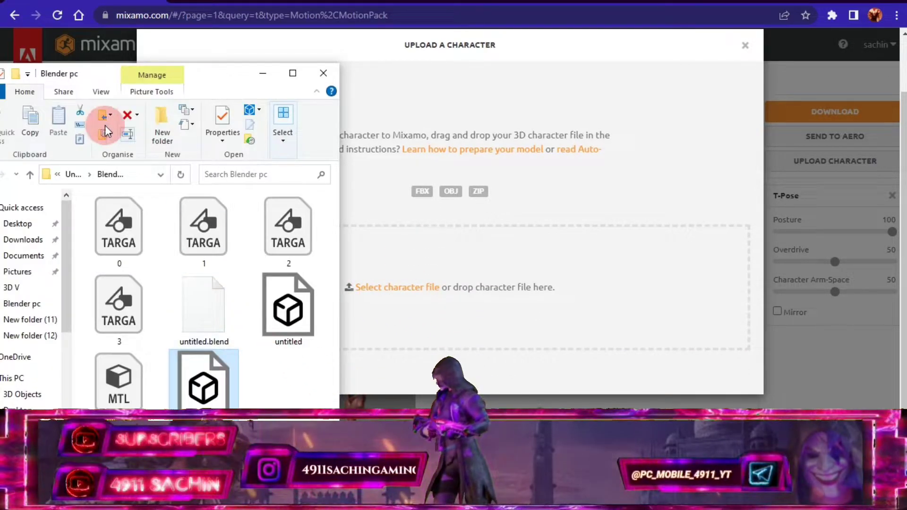
pyautogui.click(30, 176)
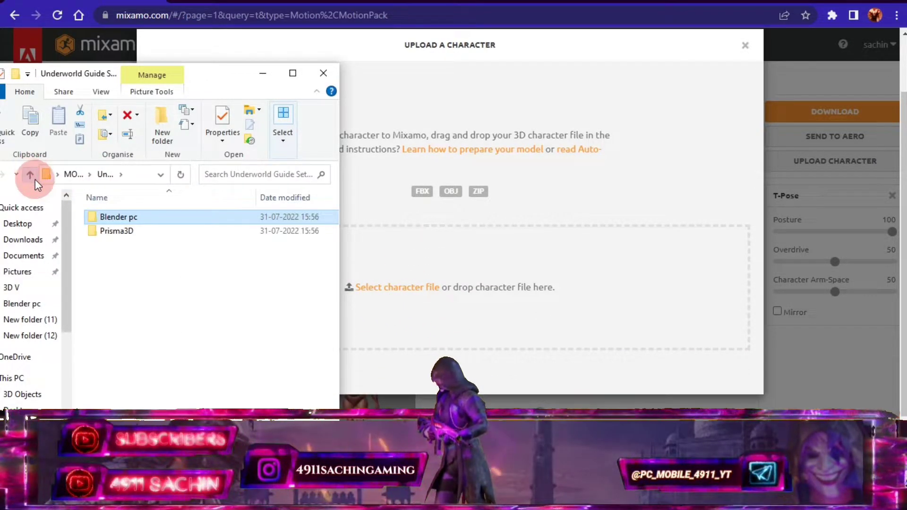
pyautogui.click(30, 174)
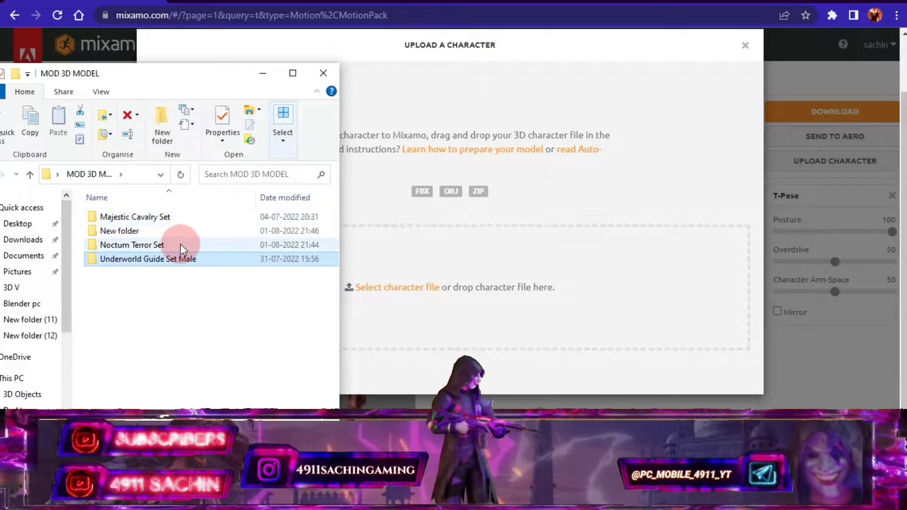
pyautogui.doubleClick(154, 244)
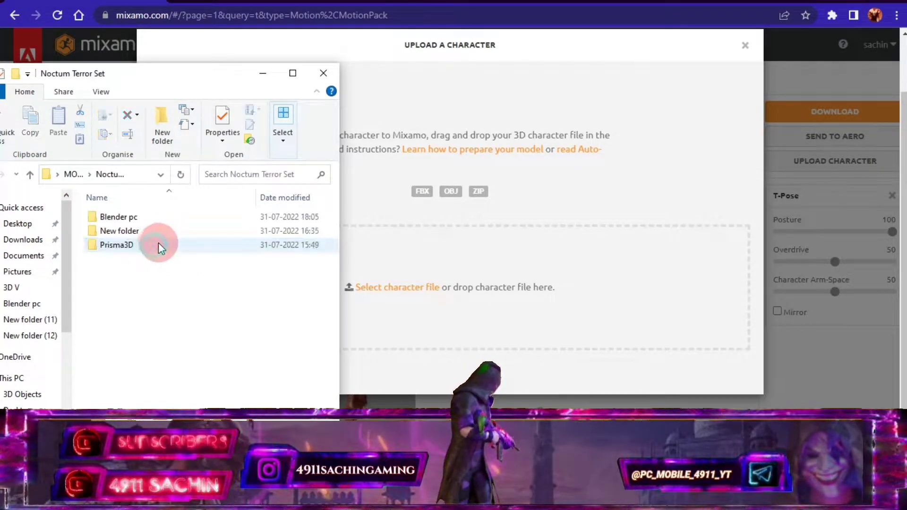
pyautogui.doubleClick(170, 216)
pyautogui.scroll(-5, 185, 343)
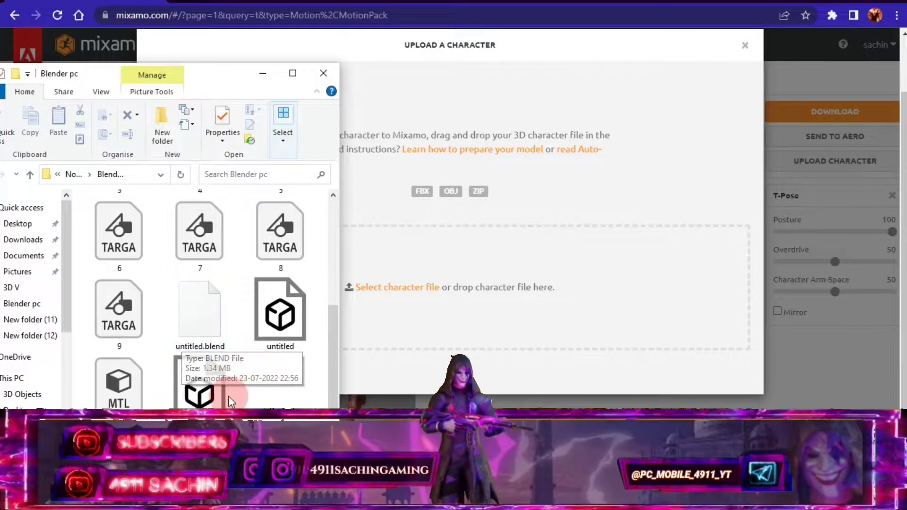
pyautogui.moveTo(228, 395); pyautogui.dragTo(470, 300)
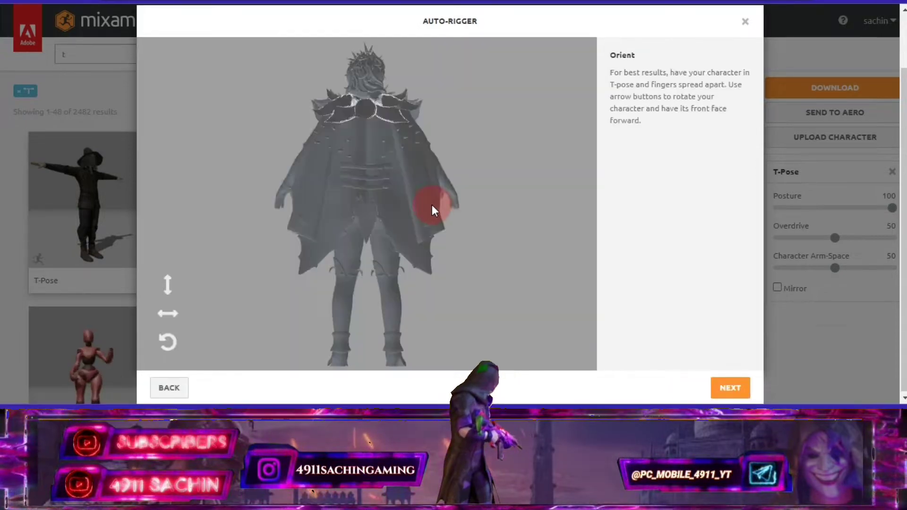
# Accept the caped model's orientation and place chin, wrist, elbow, knee and groin markers.
pyautogui.click(730, 387)
pyautogui.moveTo(210, 204); pyautogui.dragTo(366, 90)
pyautogui.moveTo(210, 238); pyautogui.dragTo(289, 188)
pyautogui.moveTo(210, 270); pyautogui.dragTo(312, 153)
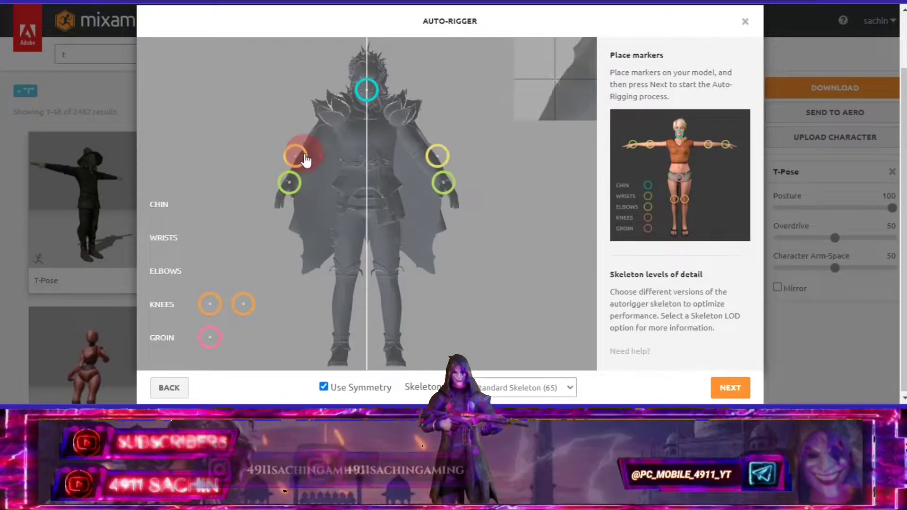
pyautogui.moveTo(210, 304)
pyautogui.mouseDown()
pyautogui.moveTo(303, 303)
pyautogui.moveTo(344, 274)
pyautogui.mouseUp()
pyautogui.moveTo(210, 337); pyautogui.dragTo(366, 217)
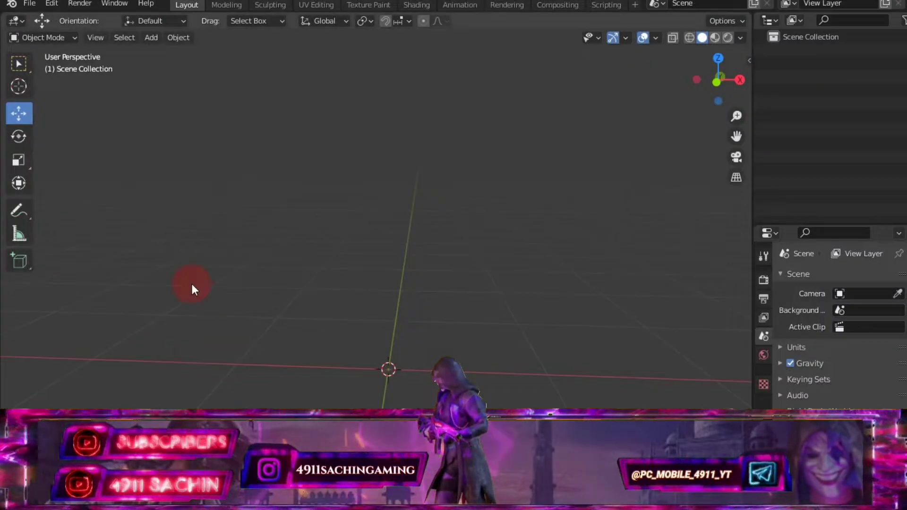
# Import untitled.obj from Noctum Terror Set > Blender pc as a Wavefront OBJ.
pyautogui.click(29, 4)
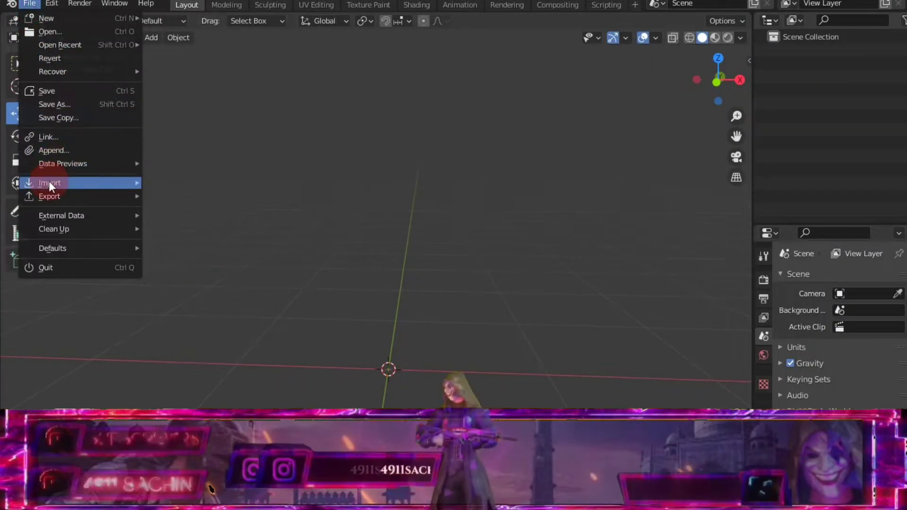
pyautogui.moveTo(50, 183)
pyautogui.click(210, 289)
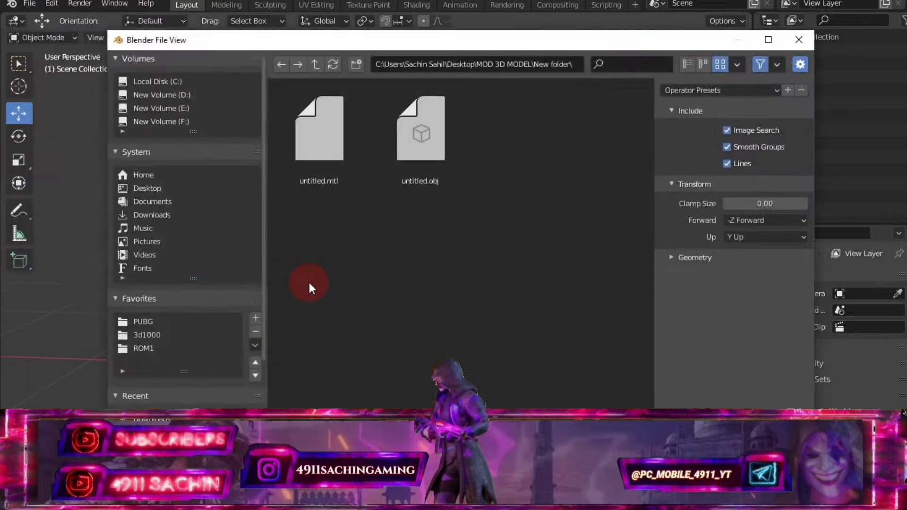
pyautogui.click(323, 105)
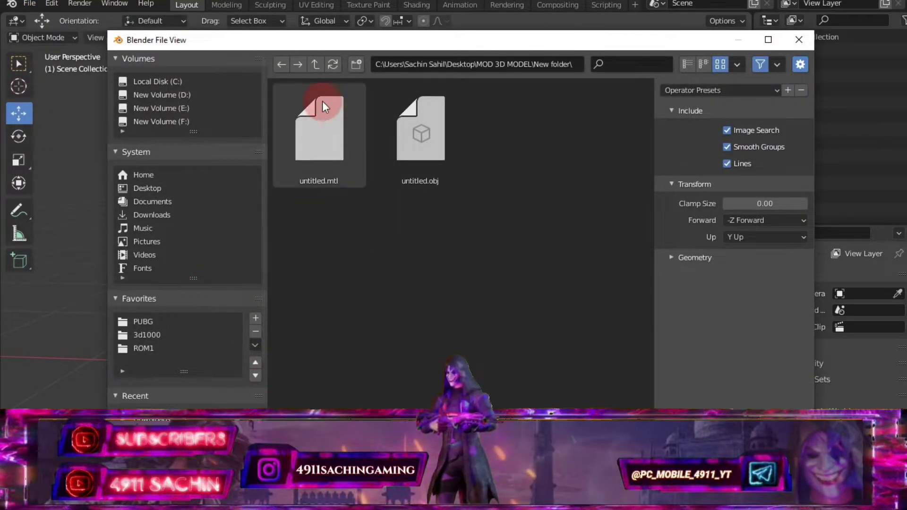
pyautogui.click(312, 65)
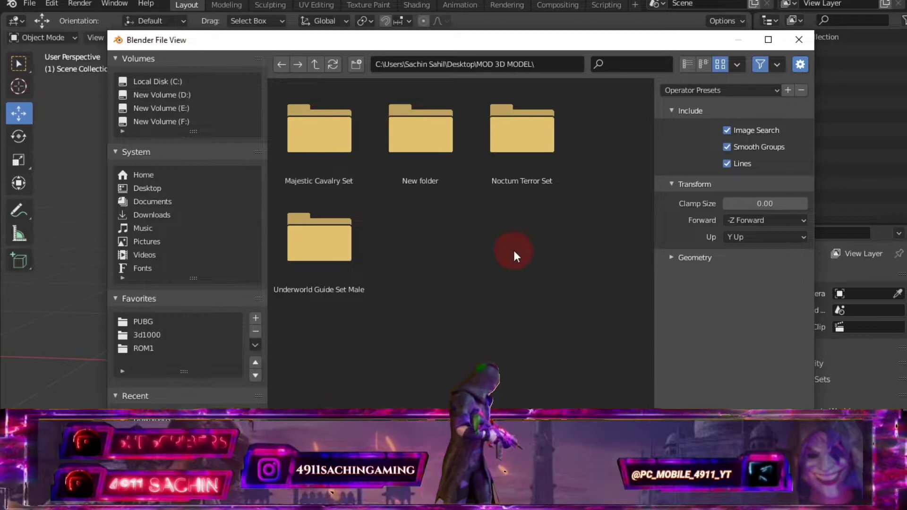
pyautogui.click(518, 151)
pyautogui.doubleClick(334, 172)
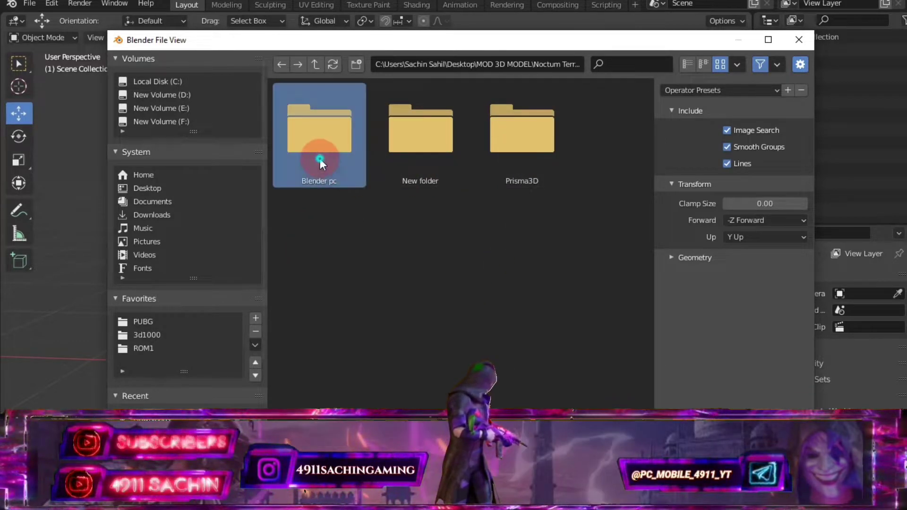
pyautogui.click(339, 260)
pyautogui.doubleClick(339, 260)
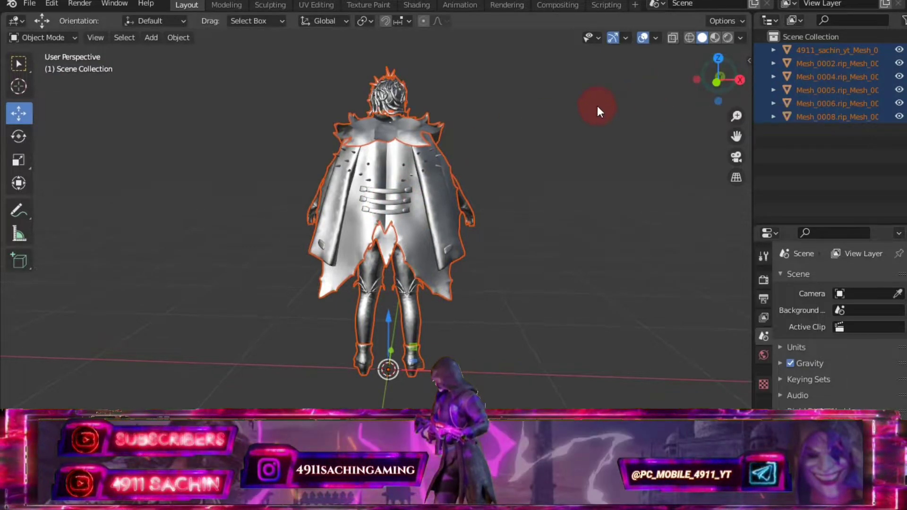
pyautogui.press('ctrl+KP_1')
pyautogui.scroll(2, 470, 127)
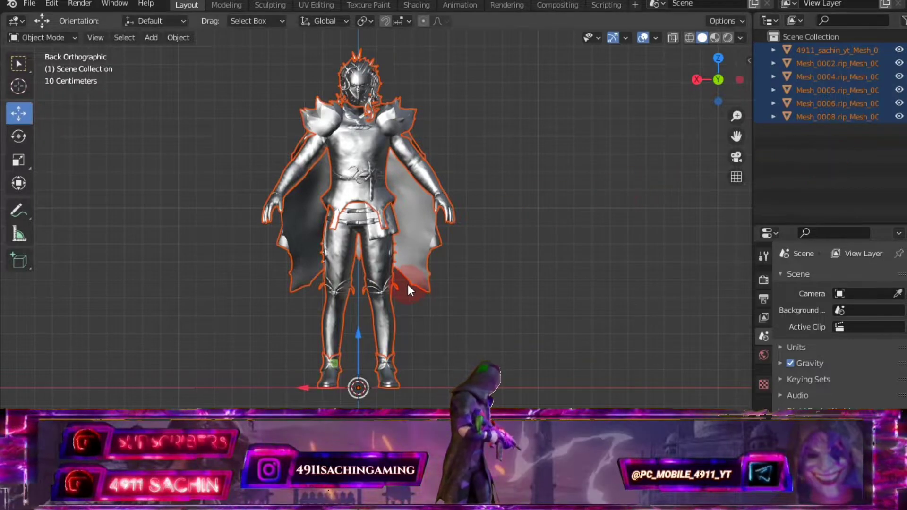
pyautogui.click(845, 160)
pyautogui.click(412, 222)
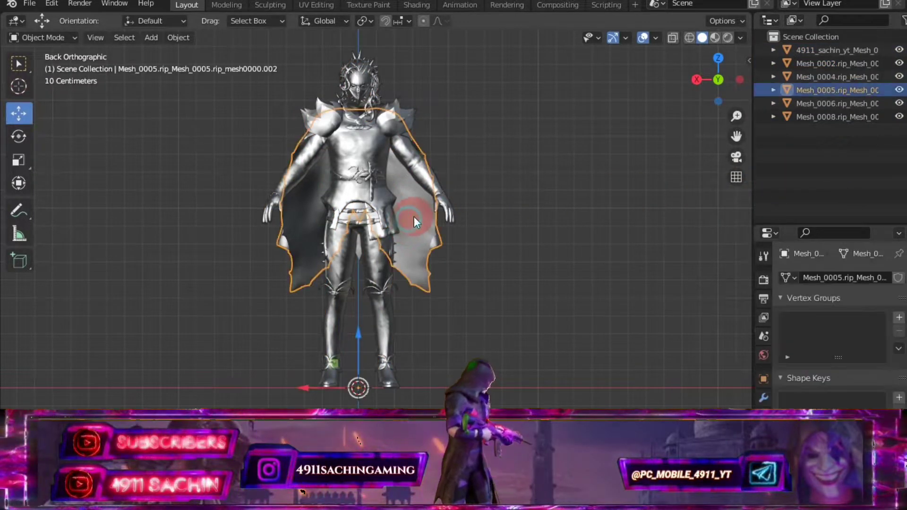
pyautogui.scroll(2, 437, 149)
pyautogui.moveTo(478, 137)
pyautogui.mouseDown(button='middle')
pyautogui.moveTo(320, 146)
pyautogui.moveTo(293, 156)
pyautogui.moveTo(480, 160)
pyautogui.moveTo(367, 162)
pyautogui.mouseUp(button='middle')
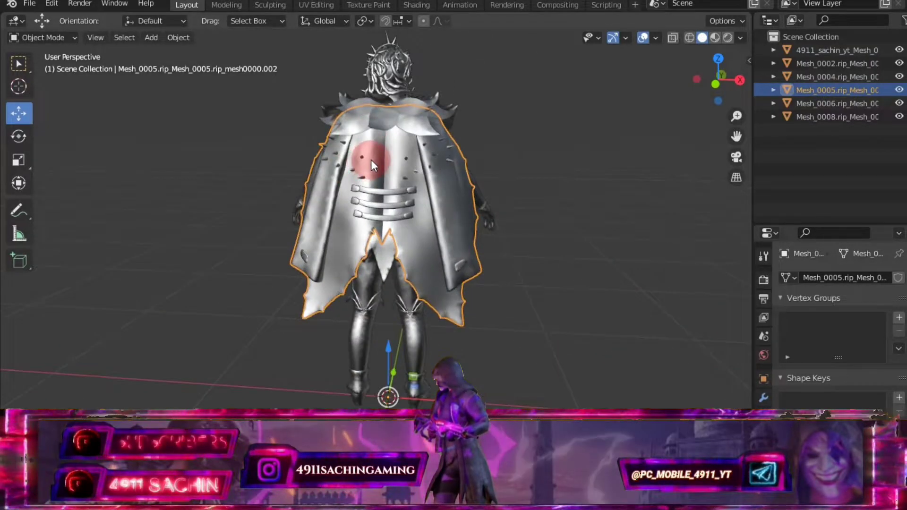
pyautogui.click(898, 90)
pyautogui.scroll(-3, 363, 199)
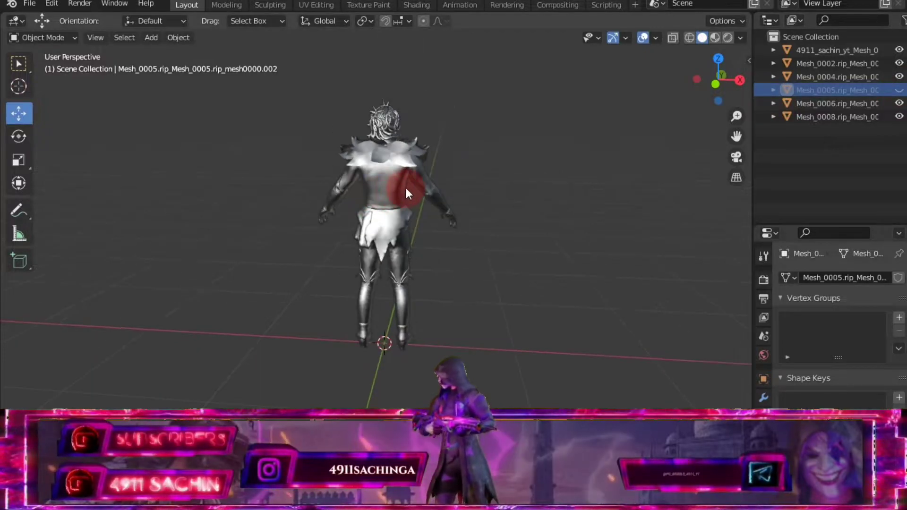
pyautogui.moveTo(403, 163); pyautogui.dragTo(415, 180, button='middle')
pyautogui.scroll(3, 415, 180)
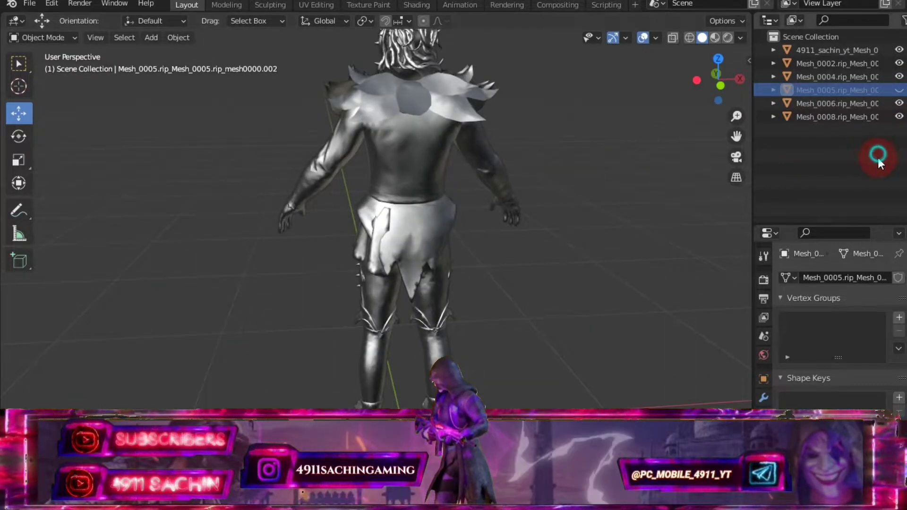
pyautogui.scroll(-2, 572, 145)
pyautogui.scroll(-1, 572, 143)
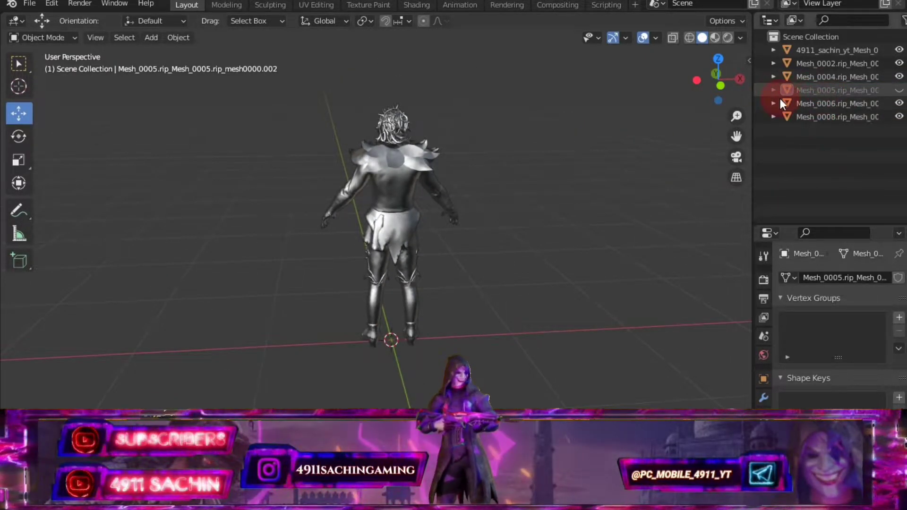
pyautogui.moveTo(488, 264)
pyautogui.mouseDown(button='middle')
pyautogui.moveTo(343, 239)
pyautogui.moveTo(540, 234)
pyautogui.moveTo(408, 217)
pyautogui.moveTo(510, 217)
pyautogui.moveTo(498, 209)
pyautogui.mouseUp(button='middle')
pyautogui.scroll(3, 541, 234)
pyautogui.scroll(-2, 510, 216)
pyautogui.scroll(-1, 445, 319)
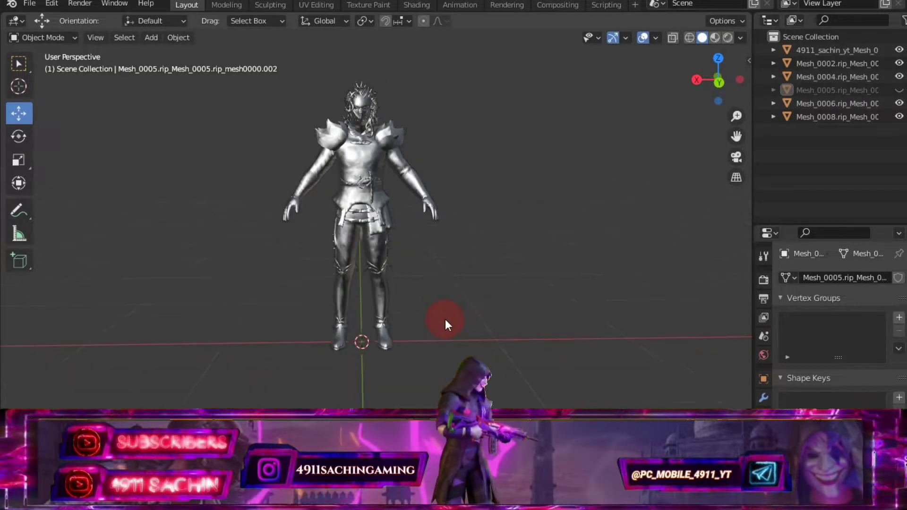
pyautogui.moveTo(445, 319); pyautogui.dragTo(444, 276, button='middle')
pyautogui.scroll(-1, 434, 329)
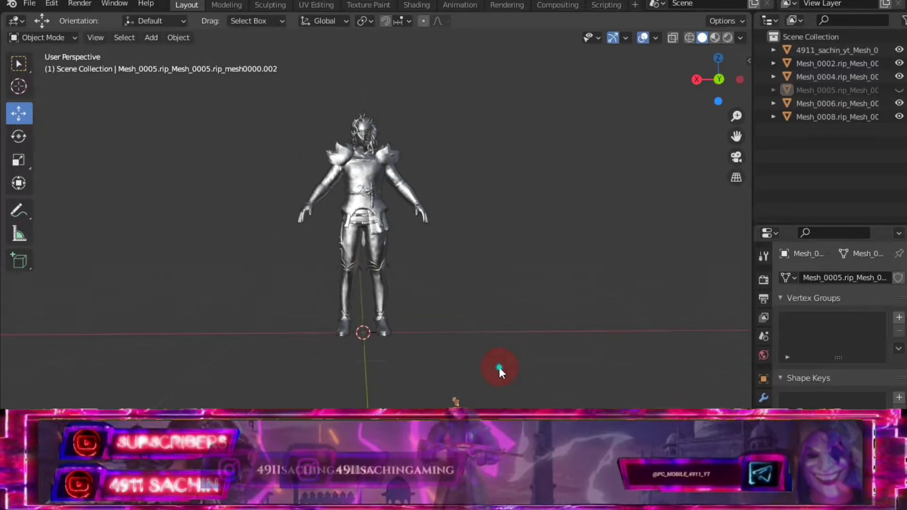
pyautogui.moveTo(499, 367)
pyautogui.mouseDown()
pyautogui.moveTo(228, 116)
pyautogui.moveTo(237, 91)
pyautogui.mouseUp()
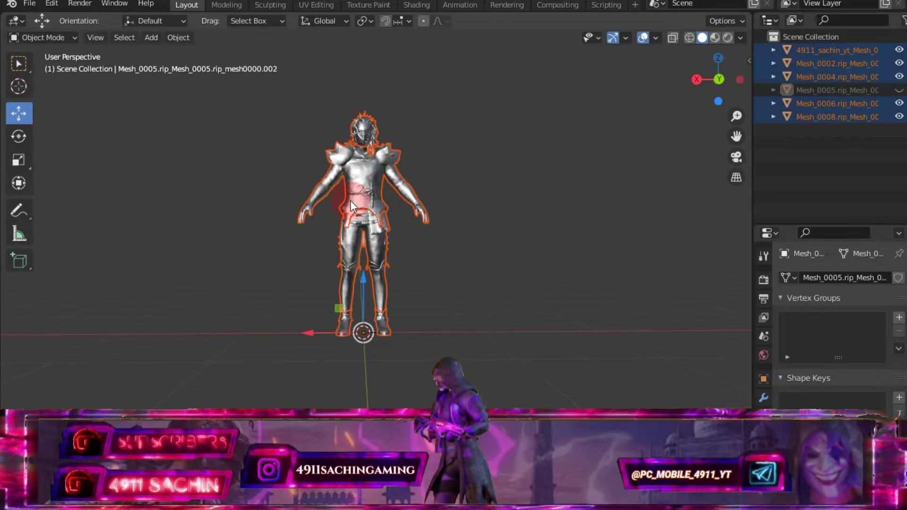
pyautogui.scroll(2, 351, 200)
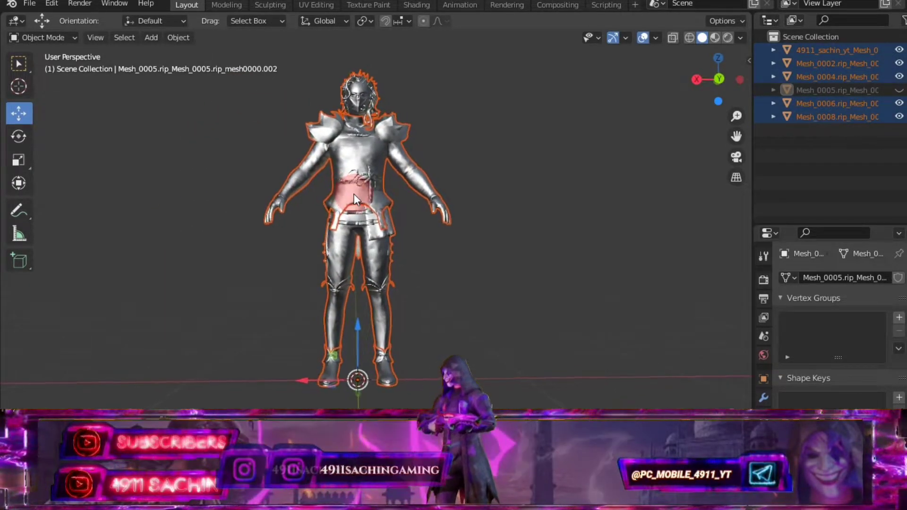
# Export the selected meshes as Wavefront OBJ, overwriting '1 untitled.obj' in the Blender pc folder.
pyautogui.click(27, 4)
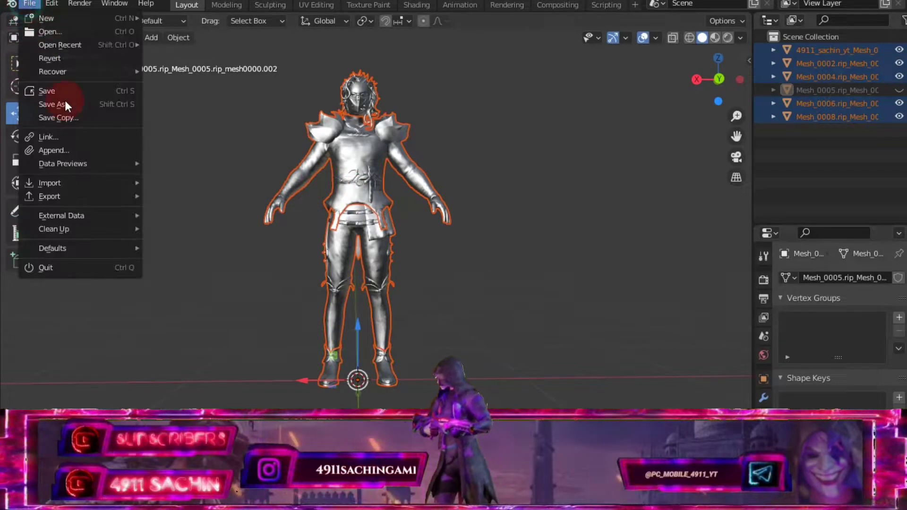
pyautogui.moveTo(50, 197)
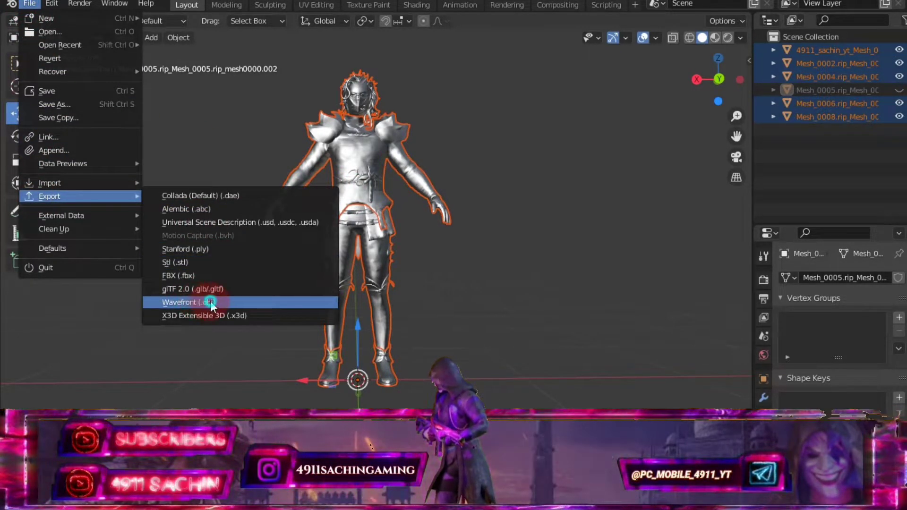
pyautogui.click(211, 303)
pyautogui.click(169, 375)
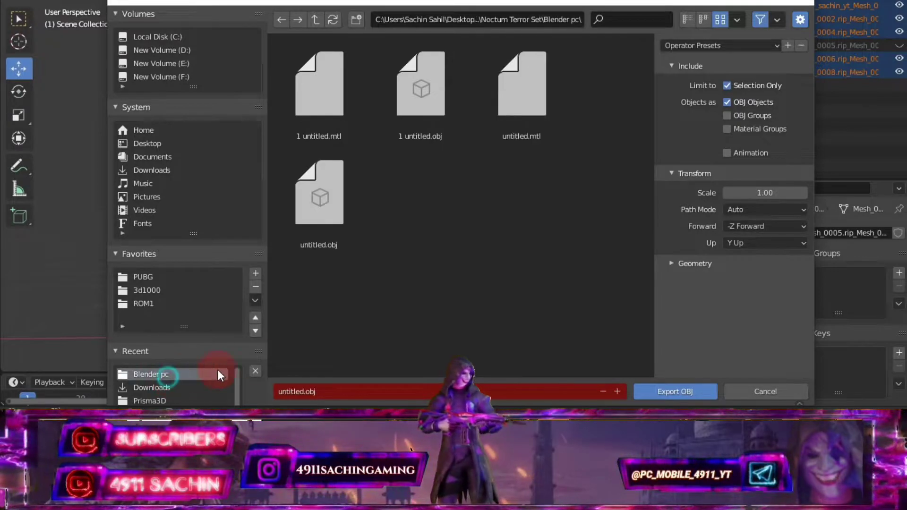
pyautogui.doubleClick(427, 100)
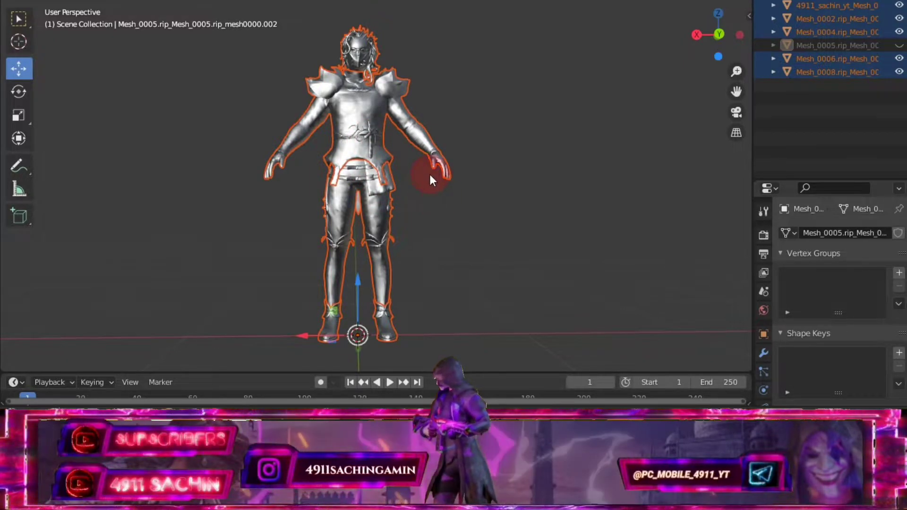
pyautogui.scroll(-1, 427, 172)
pyautogui.moveTo(415, 165)
pyautogui.mouseDown(button='middle')
pyautogui.moveTo(415, 188)
pyautogui.moveTo(414, 180)
pyautogui.mouseUp(button='middle')
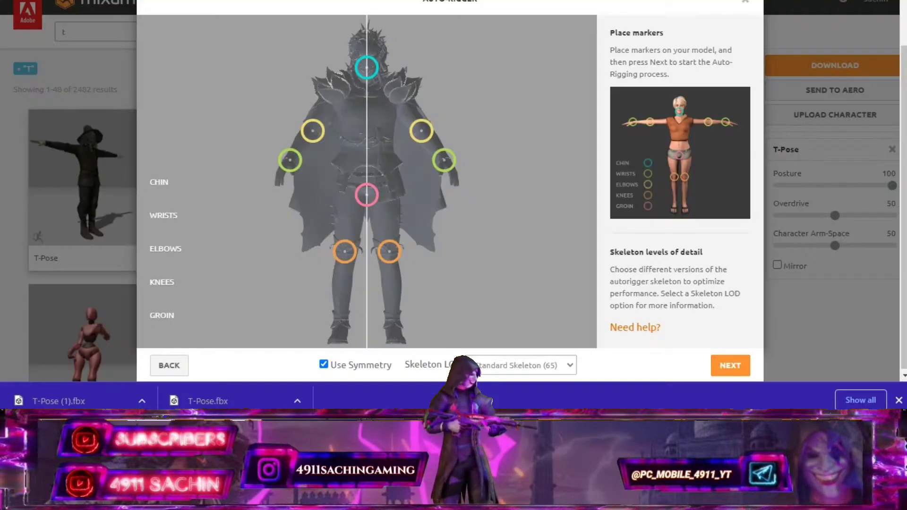
# Drag '1 untitled' from the Blender pc folder into Mixamo's character upload area.
pyautogui.click(748, 6)
pyautogui.click(814, 116)
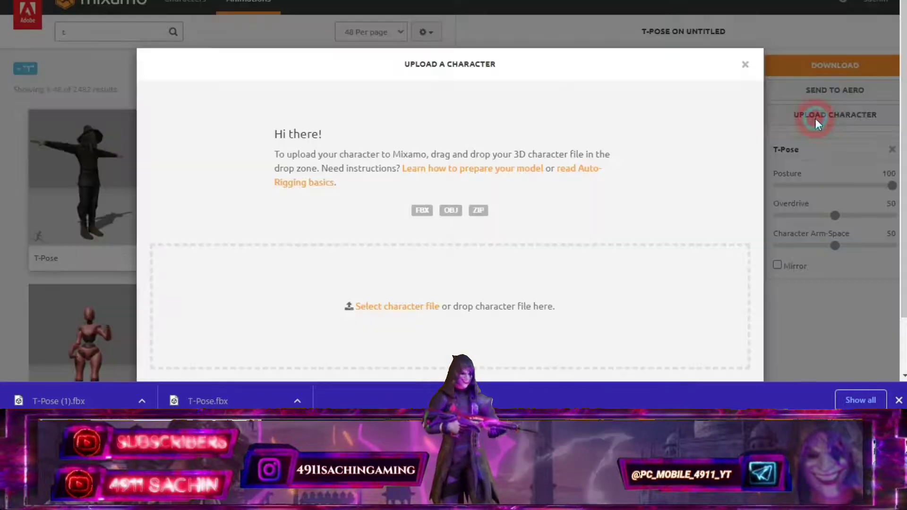
pyautogui.scroll(-2, 288, 355)
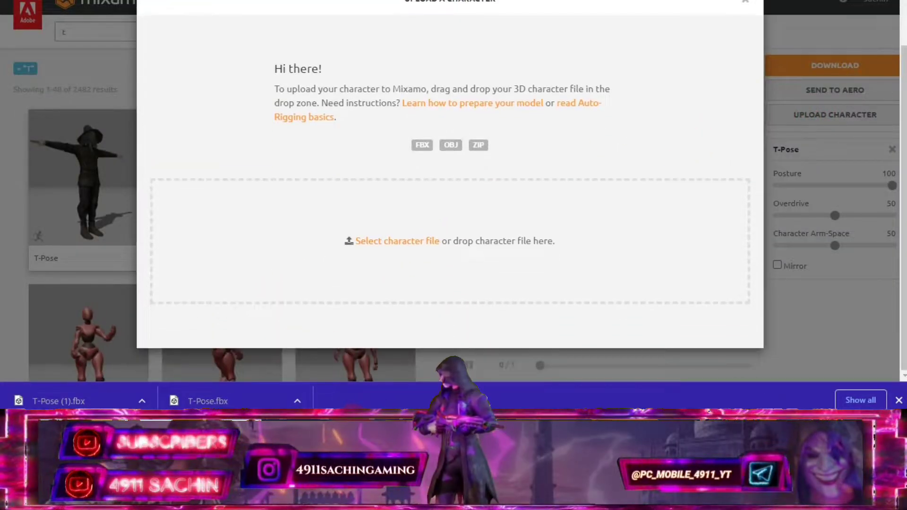
pyautogui.hotkey('alt', 'Tab')
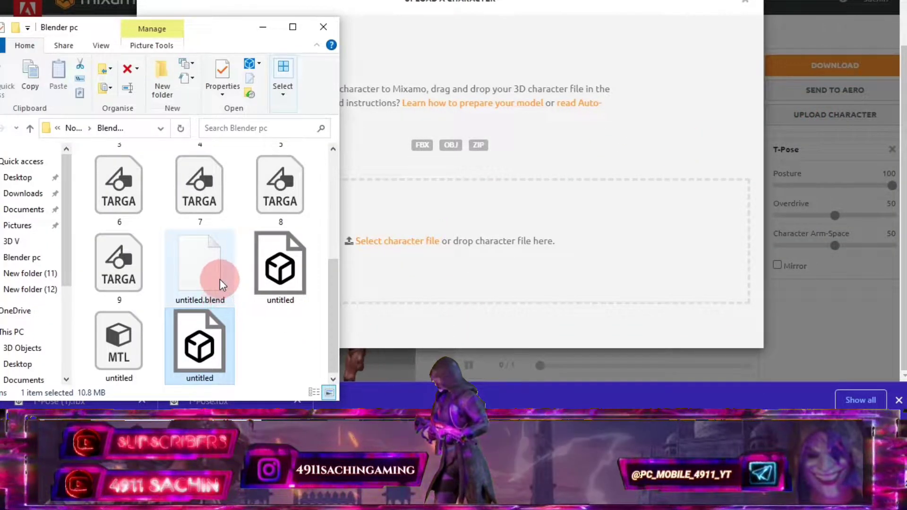
pyautogui.scroll(3, 193, 288)
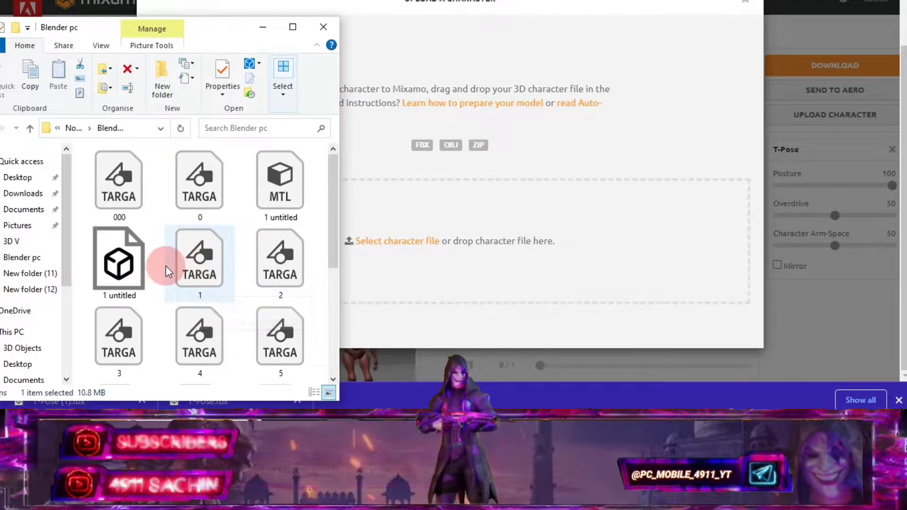
pyautogui.moveTo(109, 275); pyautogui.dragTo(536, 245)
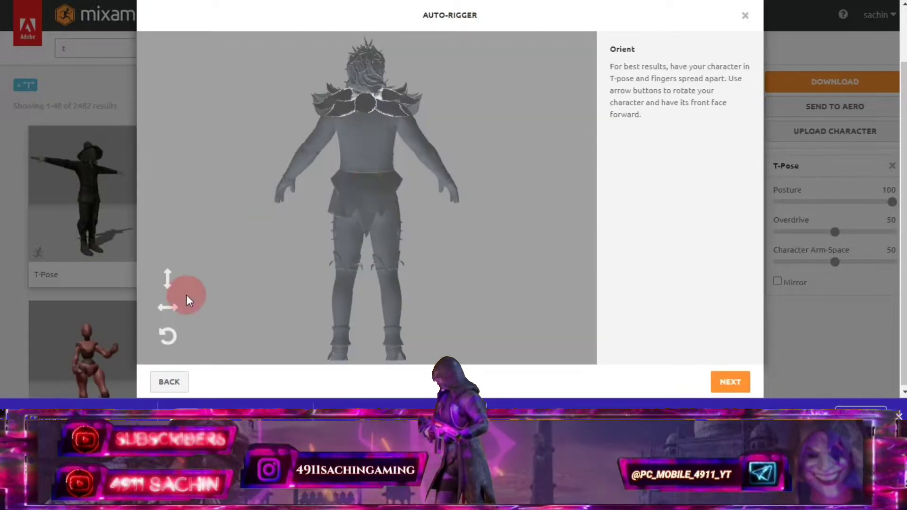
# Face the character forward, place chin, wrist, elbow, knee and groin markers, then auto-rig.
pyautogui.click(167, 308)
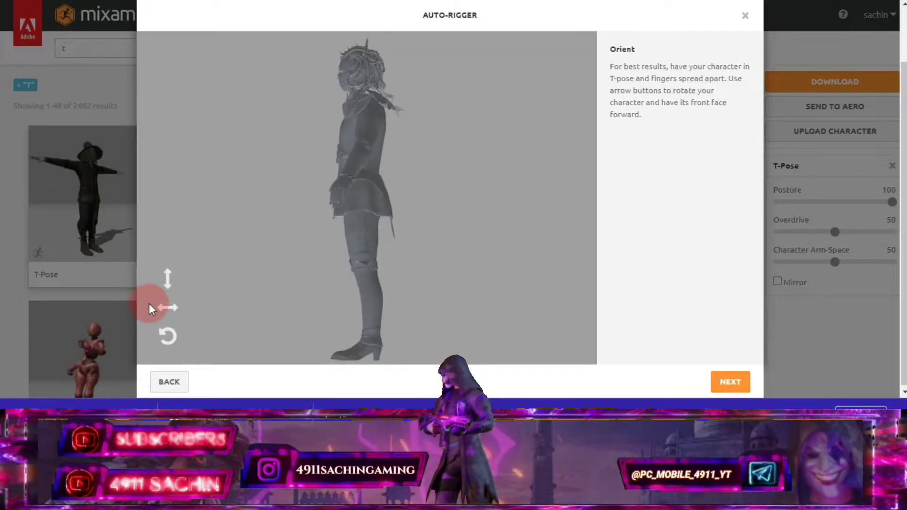
pyautogui.click(730, 382)
pyautogui.moveTo(210, 198); pyautogui.dragTo(367, 84)
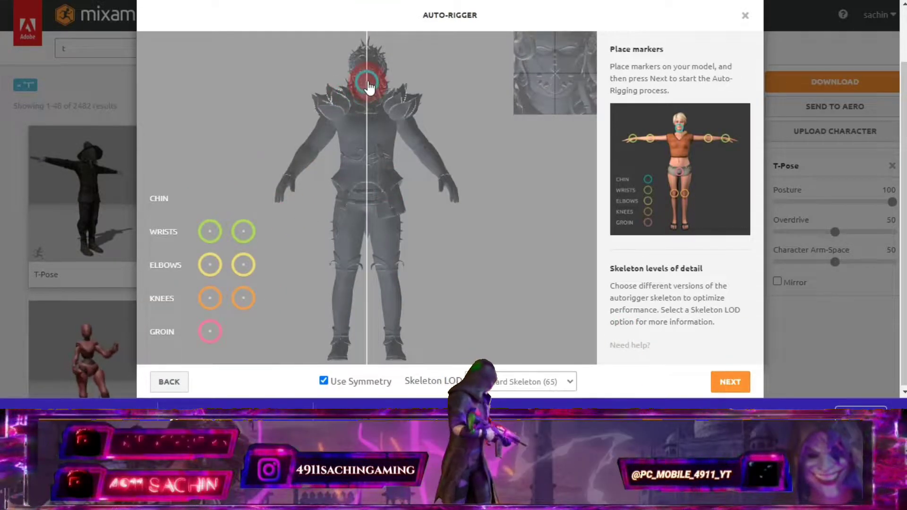
pyautogui.moveTo(210, 232); pyautogui.dragTo(288, 179)
pyautogui.moveTo(244, 264); pyautogui.dragTo(311, 150)
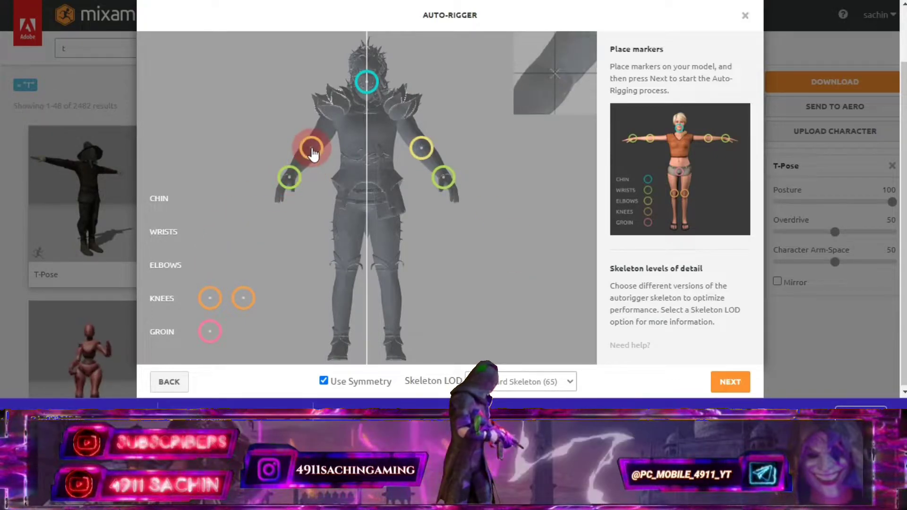
pyautogui.moveTo(210, 297); pyautogui.dragTo(346, 269)
pyautogui.moveTo(209, 332); pyautogui.dragTo(366, 217)
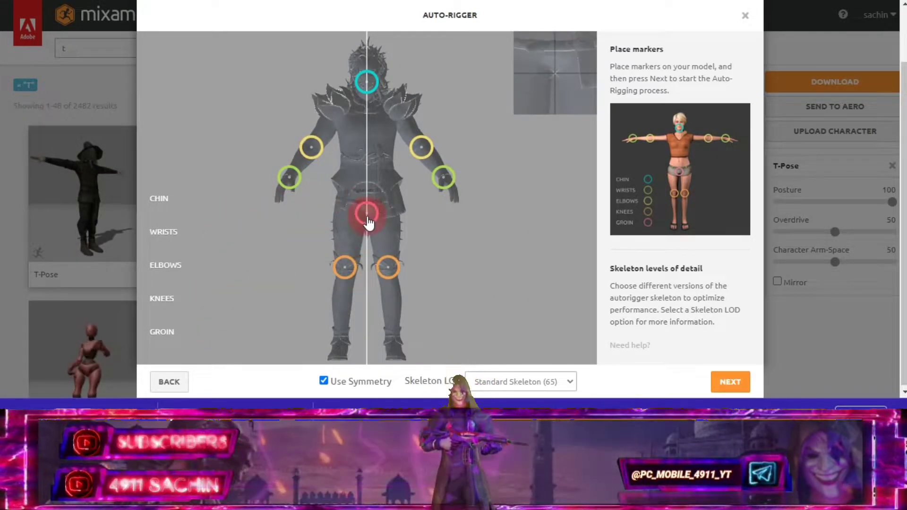
pyautogui.moveTo(346, 273); pyautogui.dragTo(344, 274)
pyautogui.click(729, 381)
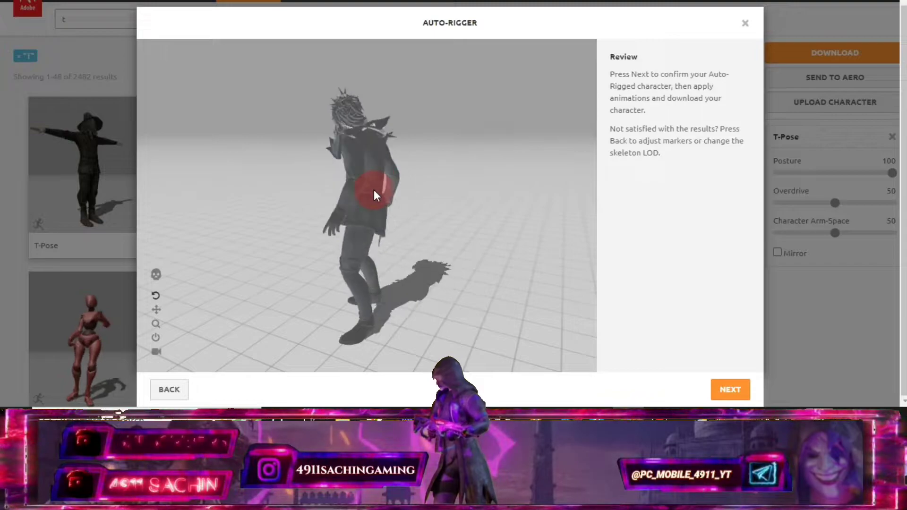
# Accept the auto-rigged character and preview the Pistol Aim and Stand To Sit animations.
pyautogui.click(730, 390)
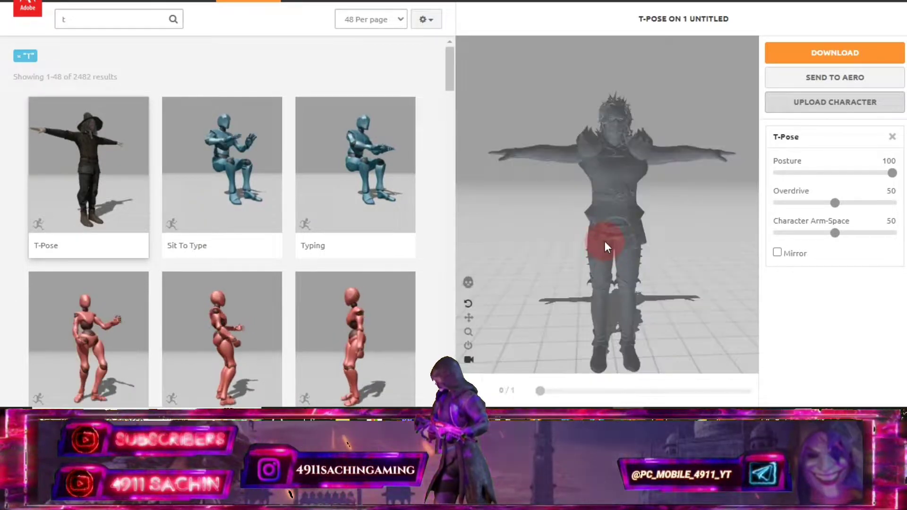
pyautogui.scroll(2, 680, 134)
pyautogui.scroll(2, 658, 141)
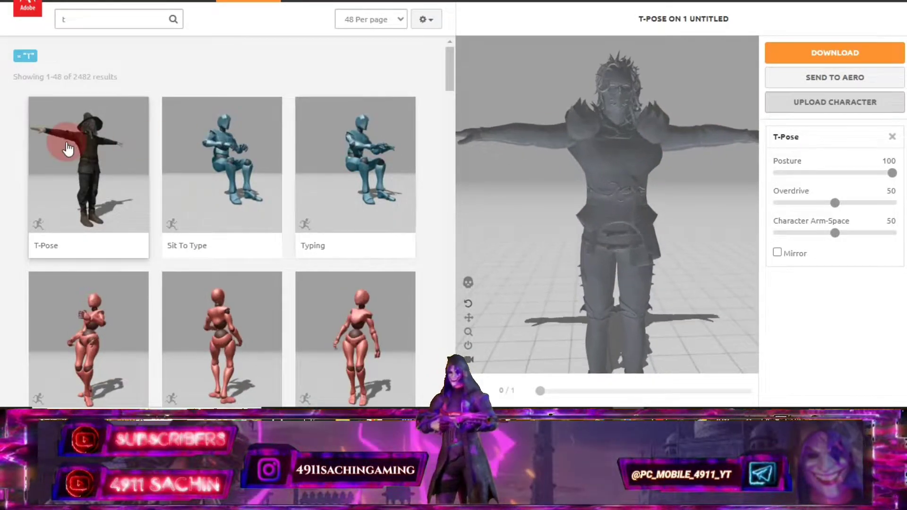
pyautogui.moveTo(620, 159)
pyautogui.mouseDown()
pyautogui.moveTo(620, 218)
pyautogui.moveTo(644, 260)
pyautogui.moveTo(612, 180)
pyautogui.moveTo(627, 172)
pyautogui.moveTo(641, 181)
pyautogui.mouseUp()
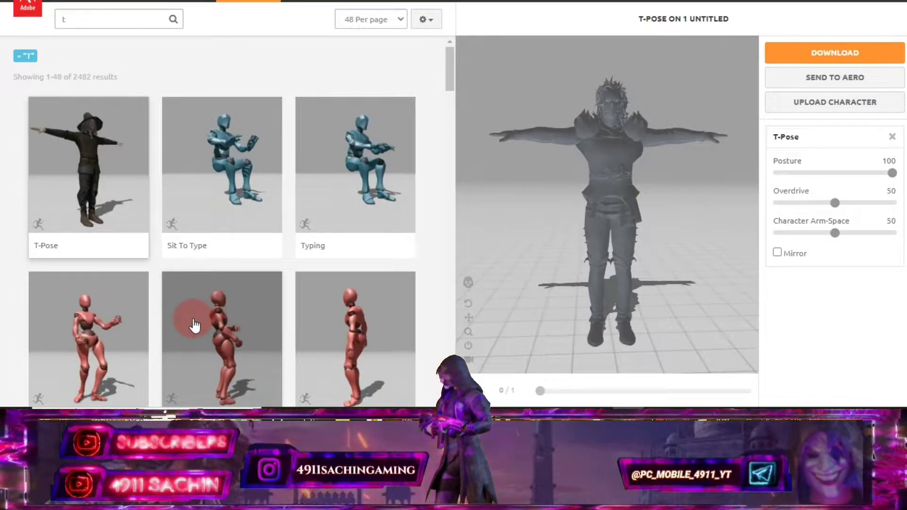
pyautogui.scroll(-7, 195, 326)
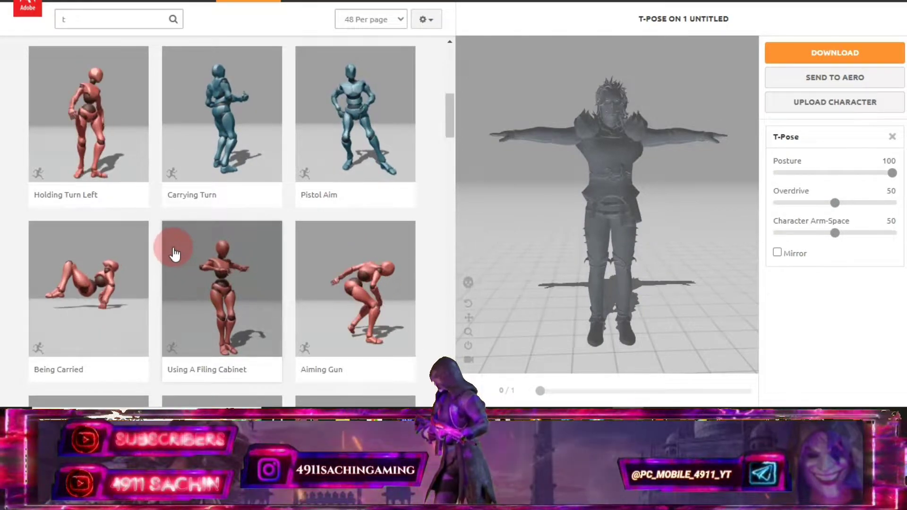
pyautogui.click(372, 115)
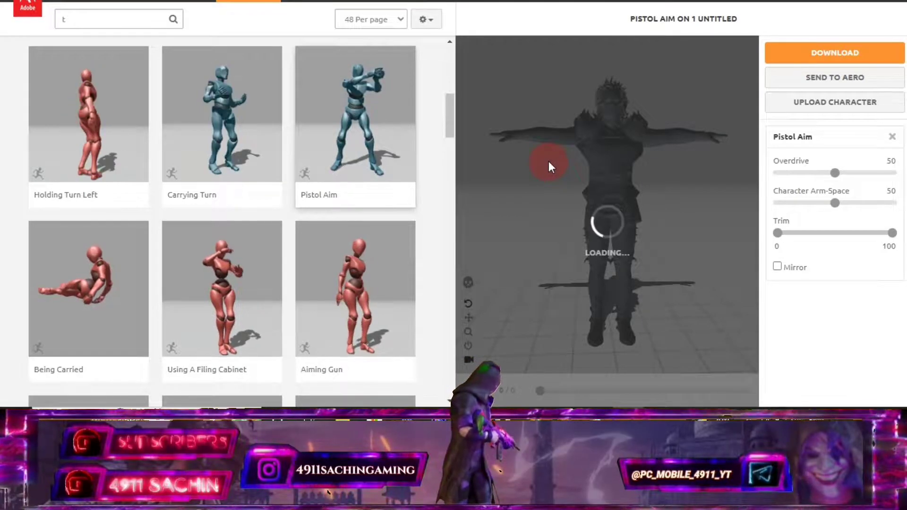
pyautogui.scroll(-20, 212, 293)
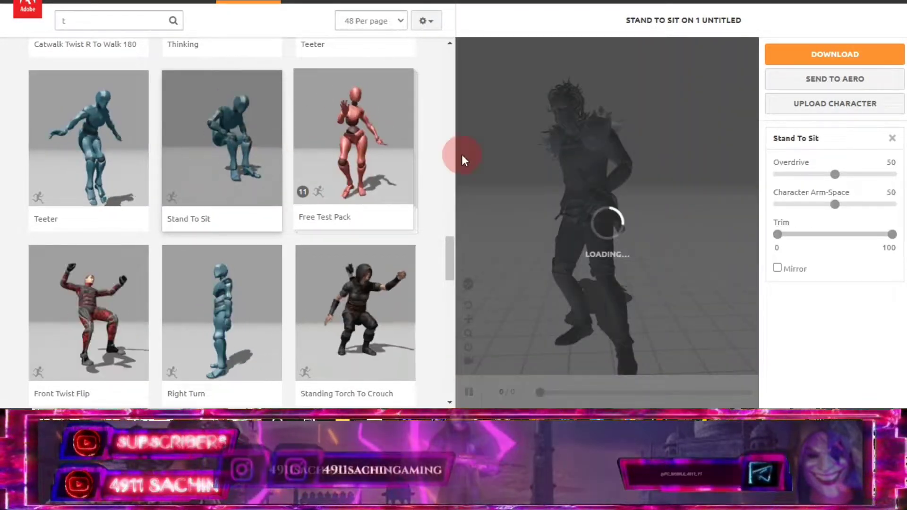
pyautogui.click(524, 153)
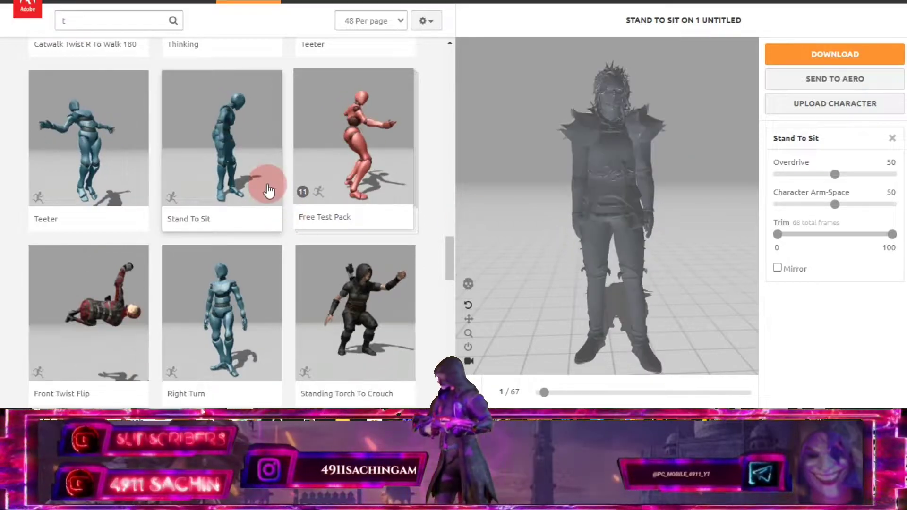
# Return to T-Pose and download the character as FBX Binary with skin at 30 fps.
pyautogui.scroll(5, 189, 182)
pyautogui.scroll(5, 142, 182)
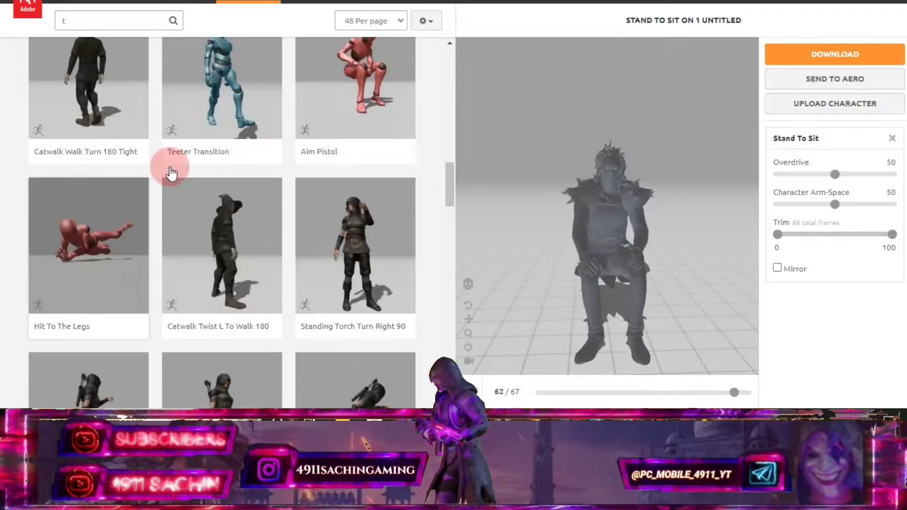
pyautogui.scroll(5, 142, 166)
pyautogui.scroll(5, 116, 153)
pyautogui.scroll(5, 118, 149)
pyautogui.scroll(2, 120, 147)
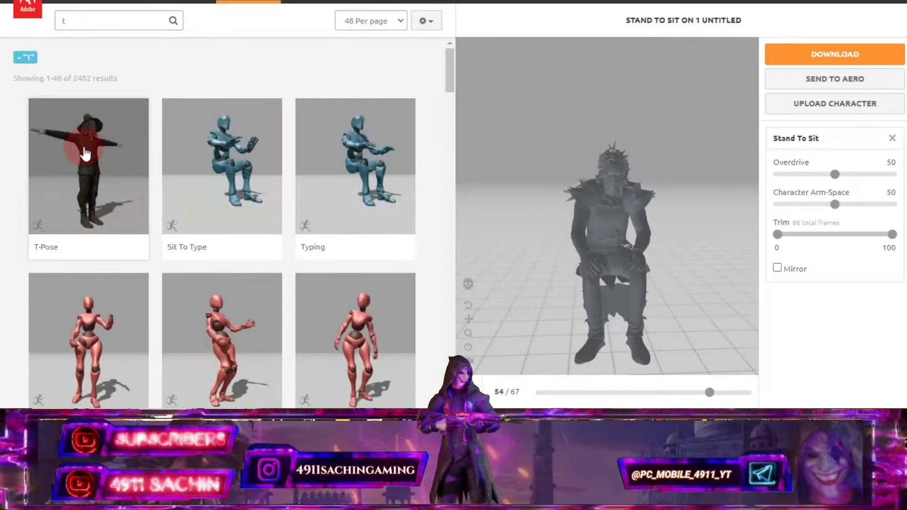
pyautogui.click(126, 148)
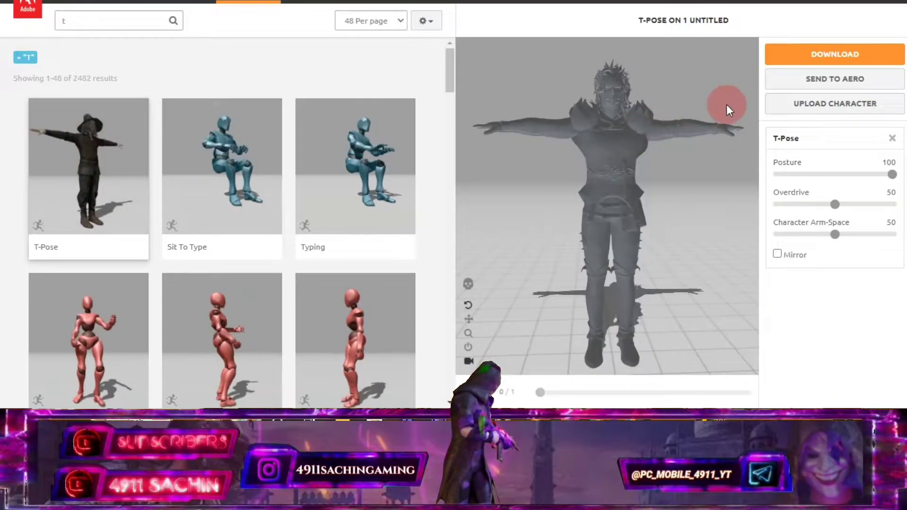
pyautogui.click(821, 53)
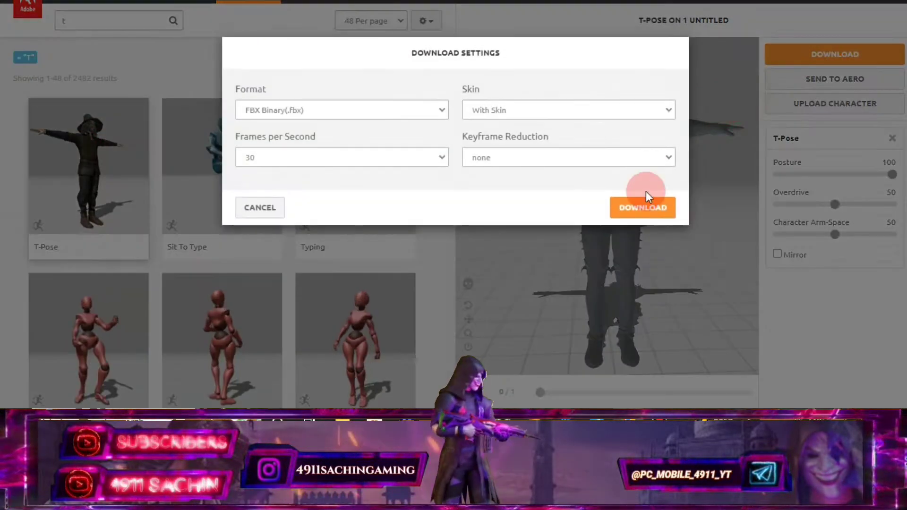
pyautogui.click(640, 204)
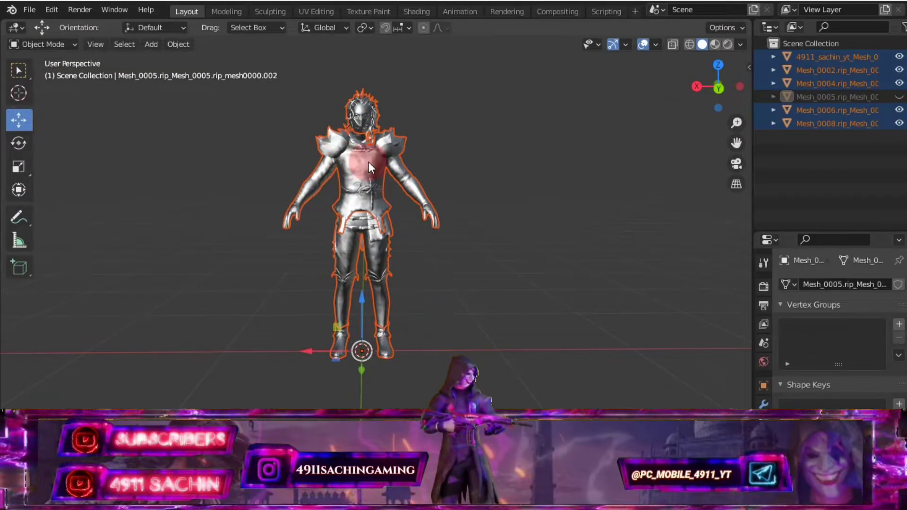
# Delete the old character meshes and import the downloaded Mixamo FBX character.
pyautogui.rightClick(369, 162)
pyautogui.click(311, 266)
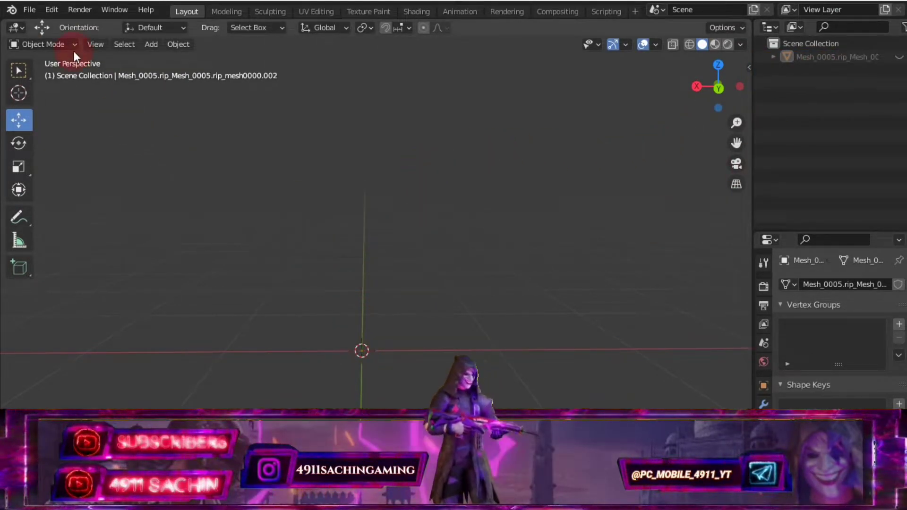
pyautogui.click(29, 10)
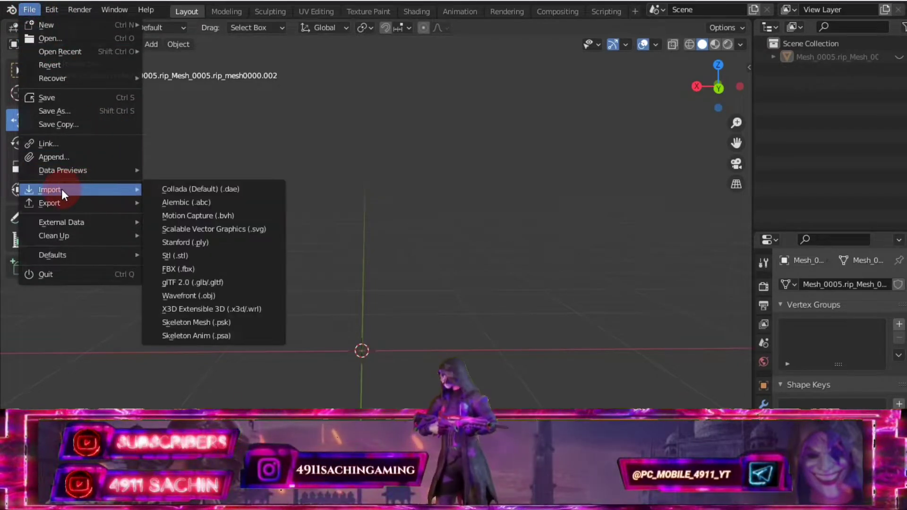
pyautogui.click(194, 266)
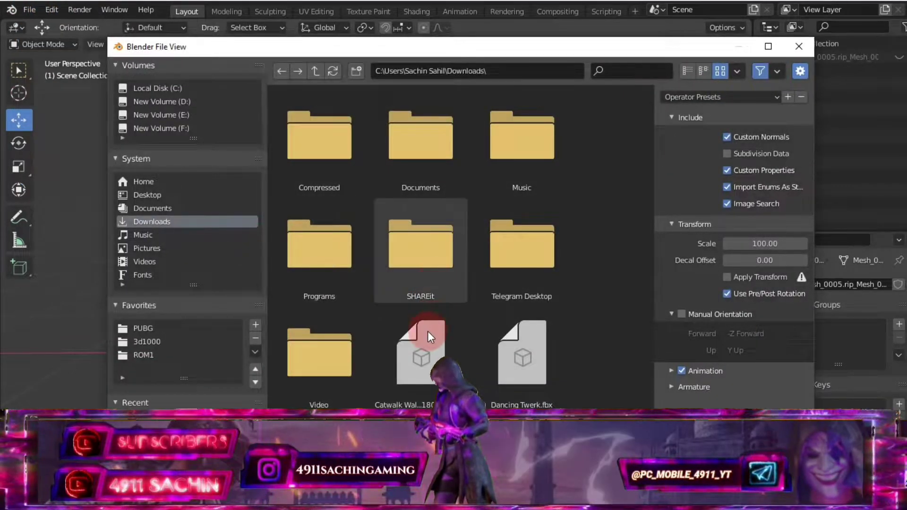
pyautogui.scroll(-5, 435, 237)
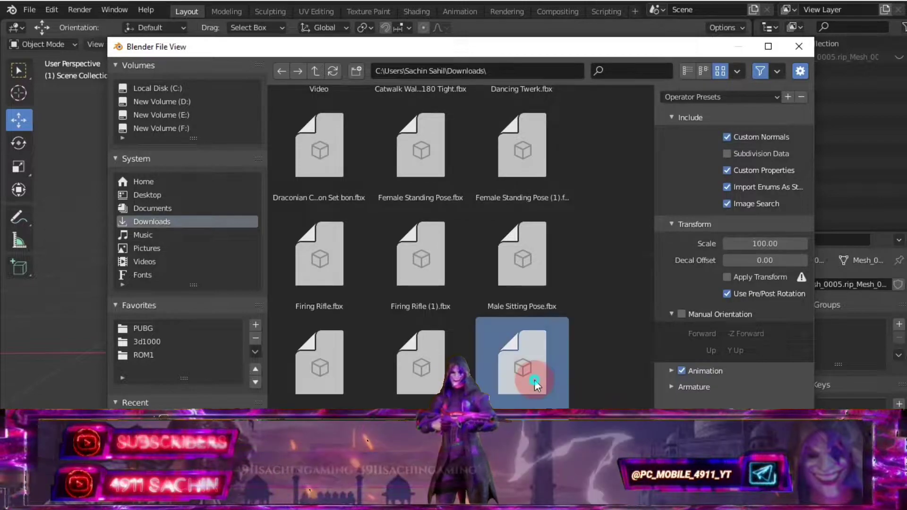
pyautogui.doubleClick(526, 364)
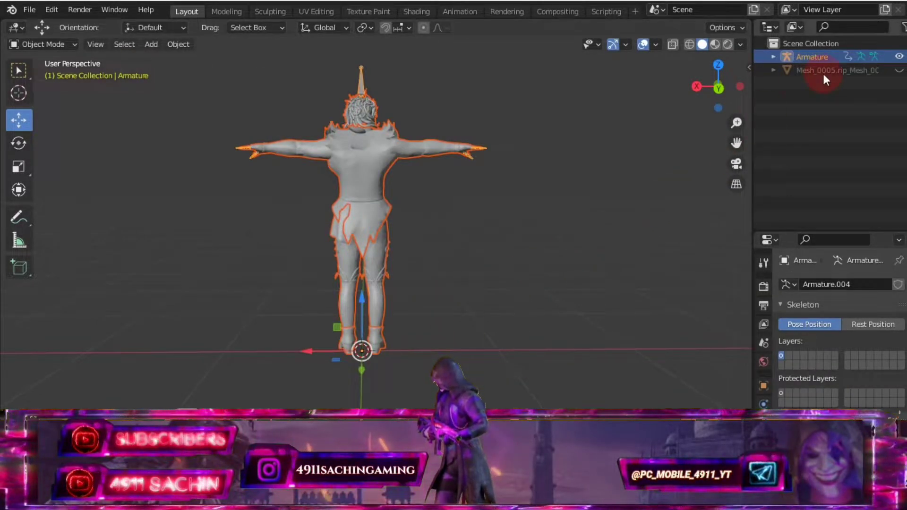
# Unhide the cape mesh and mirror it along the global Y axis.
pyautogui.click(898, 70)
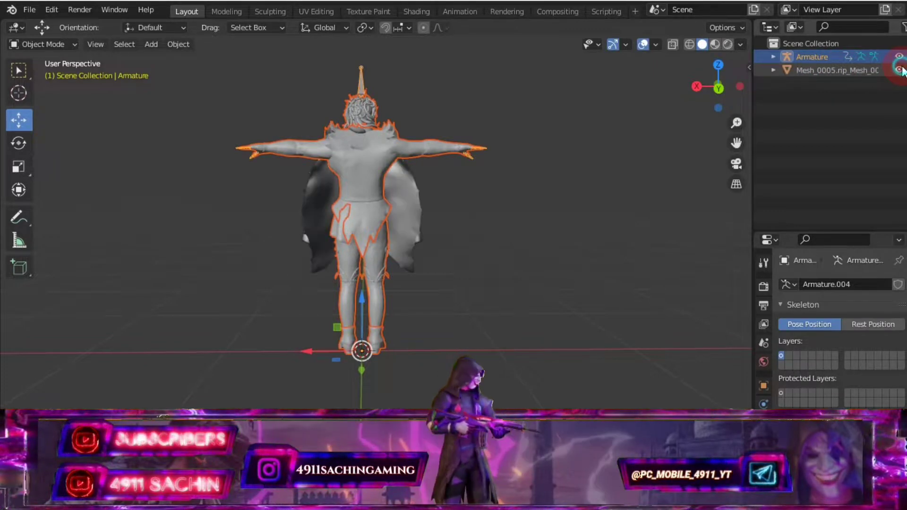
pyautogui.click(838, 71)
pyautogui.rightClick(837, 70)
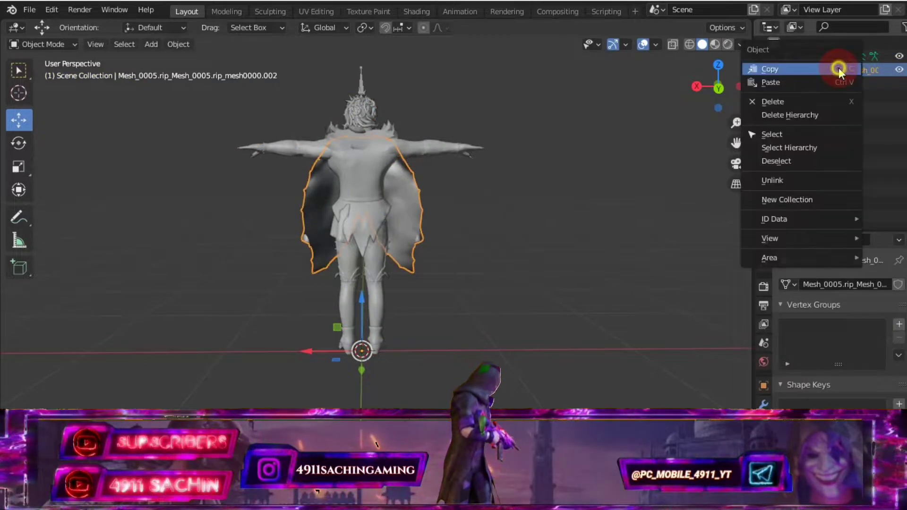
pyautogui.click(315, 148)
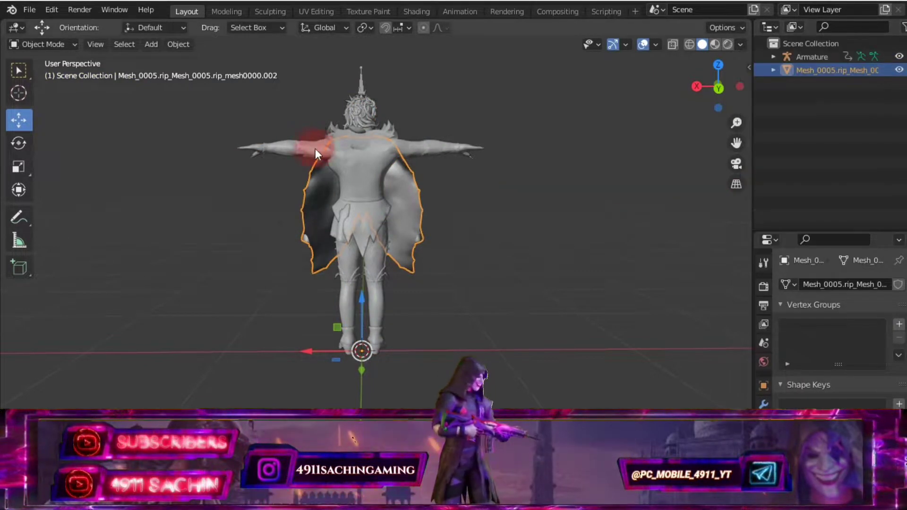
pyautogui.rightClick(353, 148)
pyautogui.moveTo(285, 174)
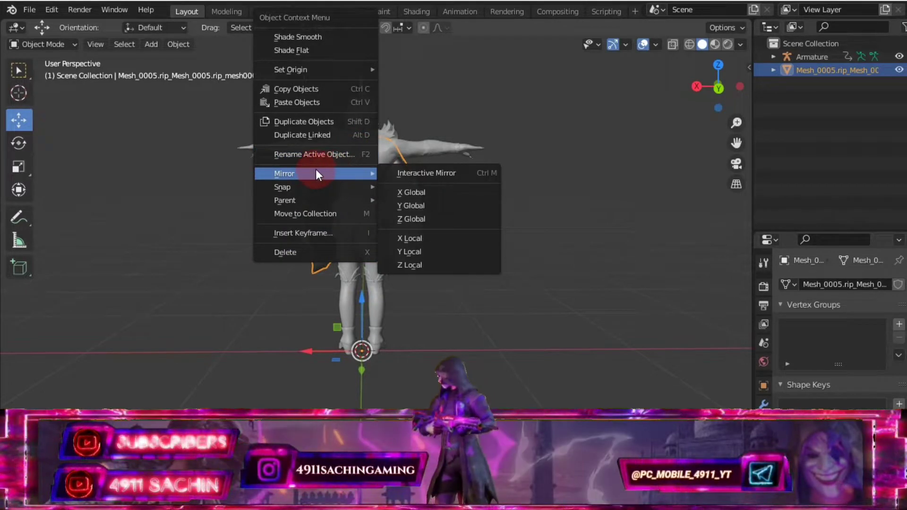
pyautogui.click(412, 206)
pyautogui.click(801, 126)
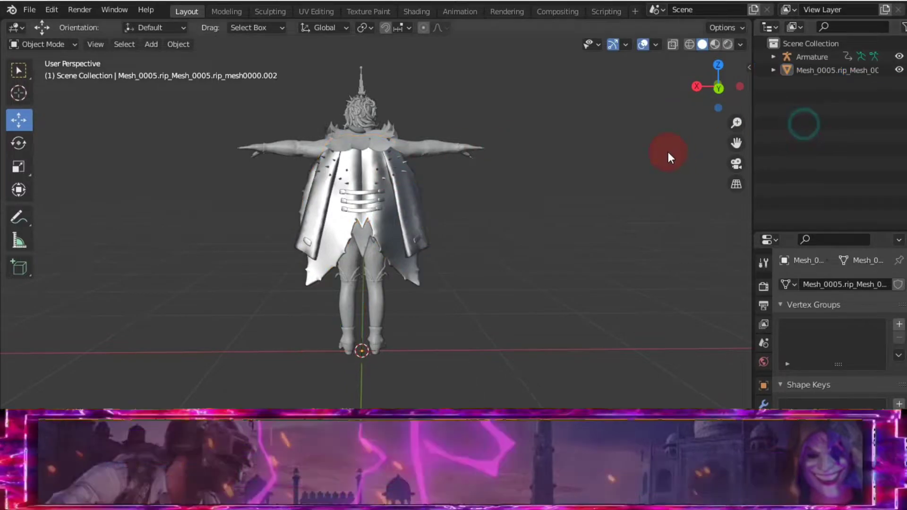
pyautogui.scroll(3, 467, 110)
pyautogui.moveTo(467, 111)
pyautogui.mouseDown(button='middle')
pyautogui.moveTo(316, 107)
pyautogui.moveTo(329, 129)
pyautogui.moveTo(419, 187)
pyautogui.mouseUp(button='middle')
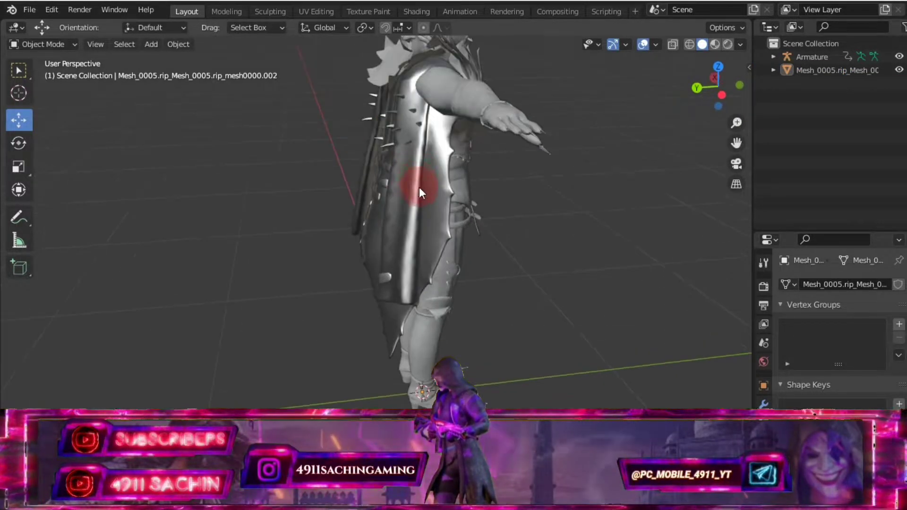
# Remove the cape's material and inspect it on the character's back.
pyautogui.click(436, 144)
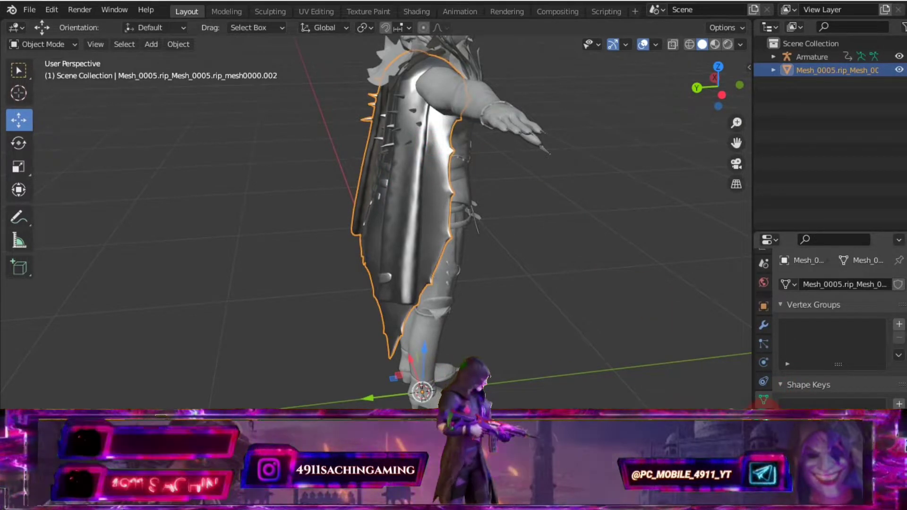
pyautogui.click(763, 415)
pyautogui.scroll(2, 843, 387)
pyautogui.click(871, 314)
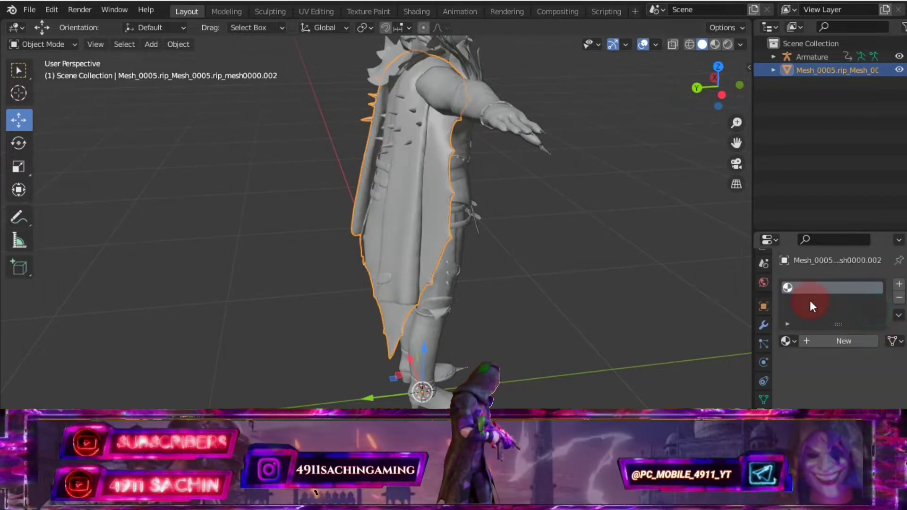
pyautogui.moveTo(671, 177); pyautogui.dragTo(372, 161, button='middle')
pyautogui.scroll(4, 339, 172)
pyautogui.scroll(-1, 330, 174)
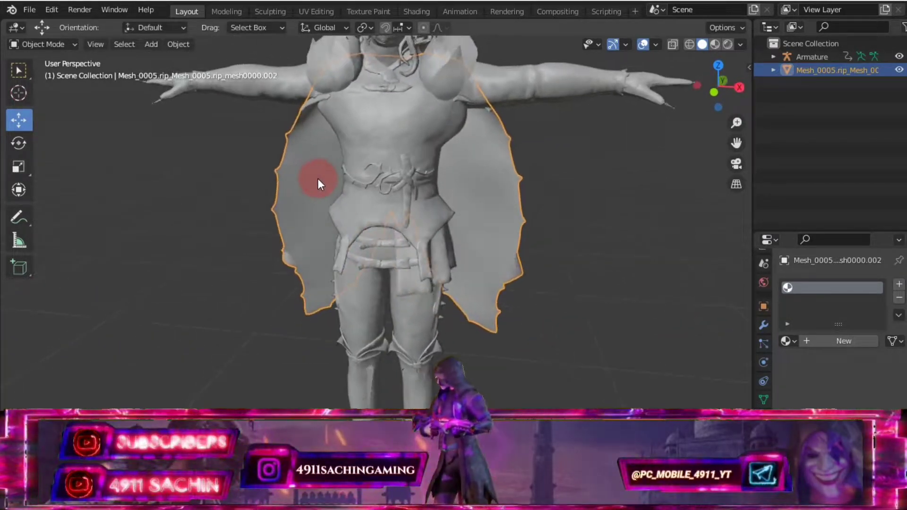
pyautogui.moveTo(736, 143); pyautogui.dragTo(736, 236)
pyautogui.scroll(1, 591, 198)
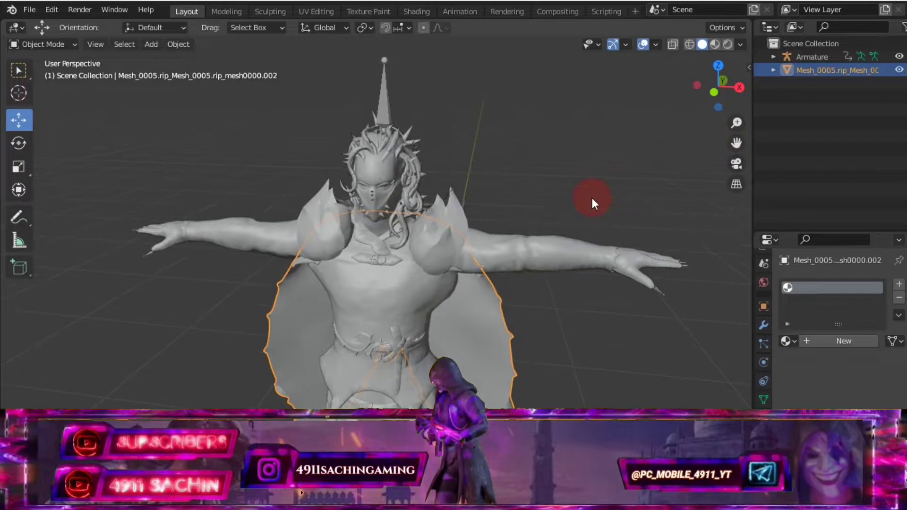
pyautogui.scroll(1, 566, 194)
pyautogui.scroll(2, 562, 160)
pyautogui.scroll(1, 561, 159)
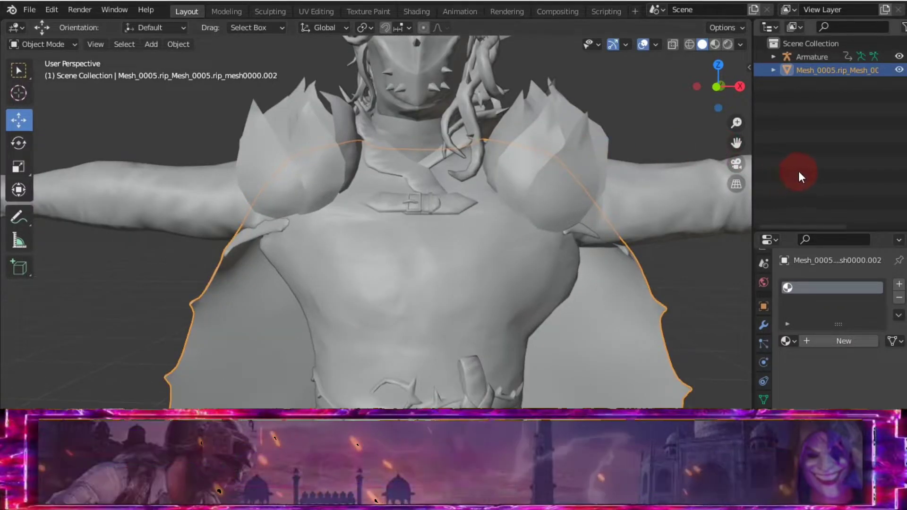
pyautogui.scroll(-1, 735, 166)
pyautogui.scroll(-2, 614, 168)
pyautogui.scroll(-2, 547, 172)
# Expand the Armature's children in the Outliner and select the Armature.
pyautogui.moveTo(532, 175)
pyautogui.mouseDown(button='middle')
pyautogui.moveTo(447, 177)
pyautogui.moveTo(457, 160)
pyautogui.mouseUp(button='middle')
pyautogui.scroll(1, 480, 183)
pyautogui.scroll(1, 366, 186)
pyautogui.moveTo(365, 186); pyautogui.dragTo(294, 186, button='middle')
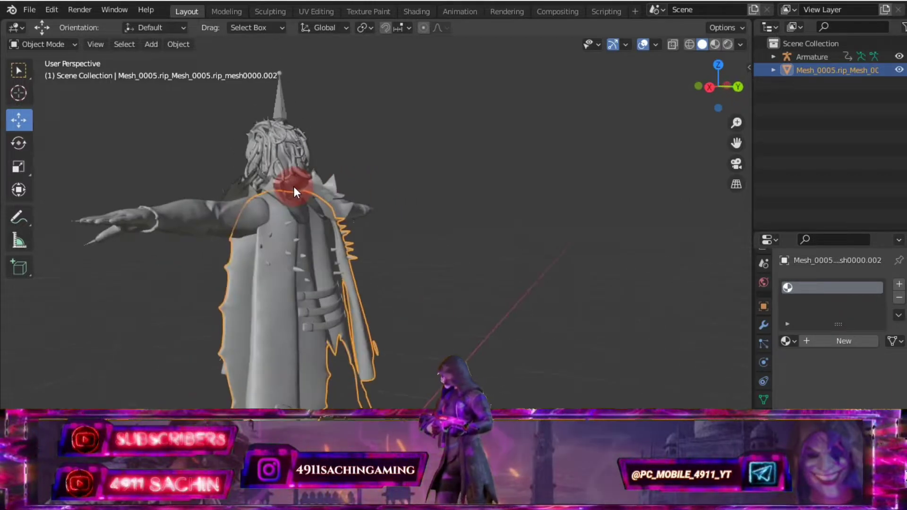
pyautogui.click(265, 313)
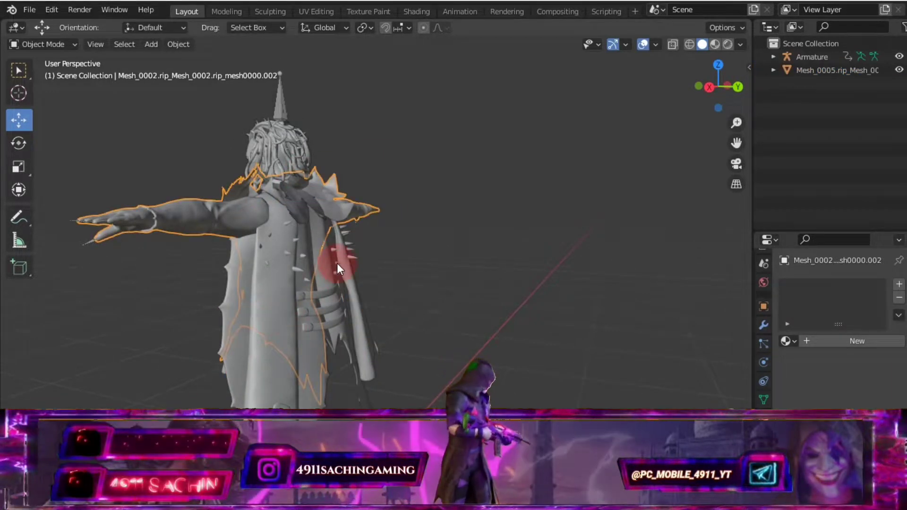
pyautogui.moveTo(336, 263)
pyautogui.mouseDown(button='middle')
pyautogui.moveTo(306, 257)
pyautogui.moveTo(461, 239)
pyautogui.moveTo(495, 251)
pyautogui.mouseUp(button='middle')
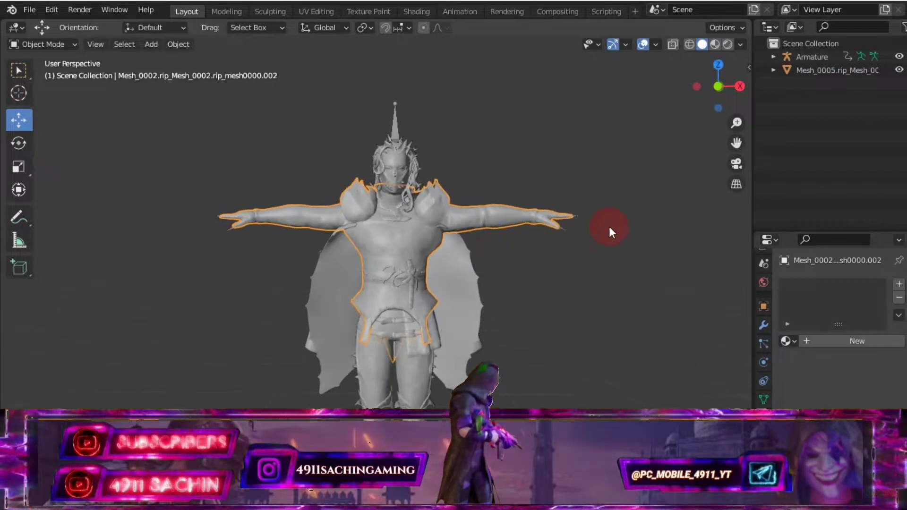
pyautogui.click(775, 57)
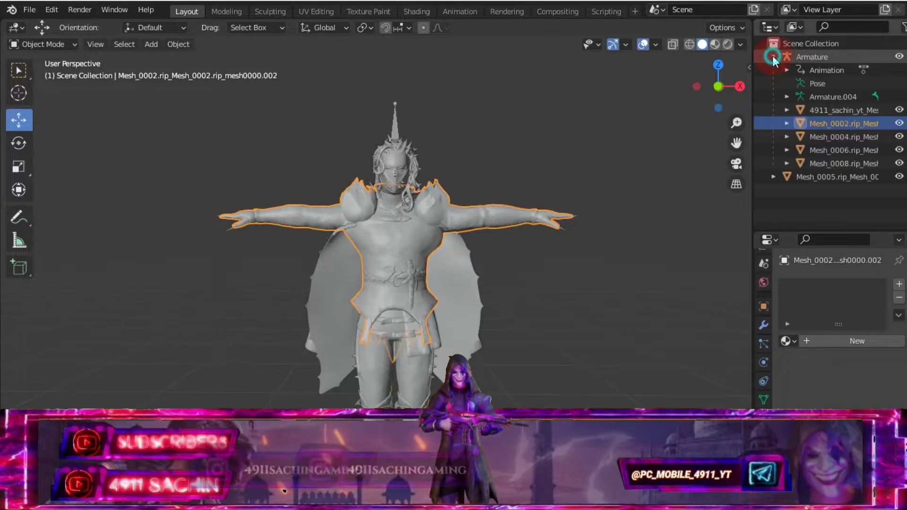
pyautogui.moveTo(824, 231); pyautogui.dragTo(823, 304)
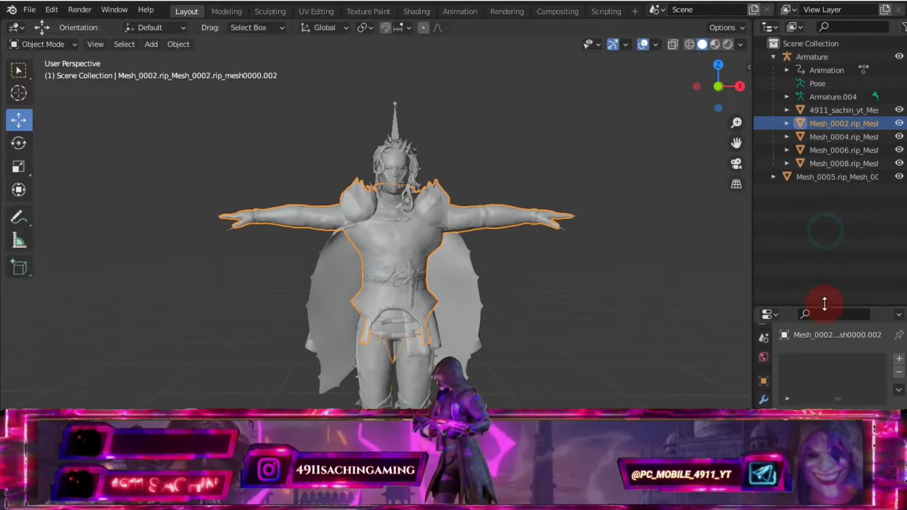
pyautogui.click(794, 56)
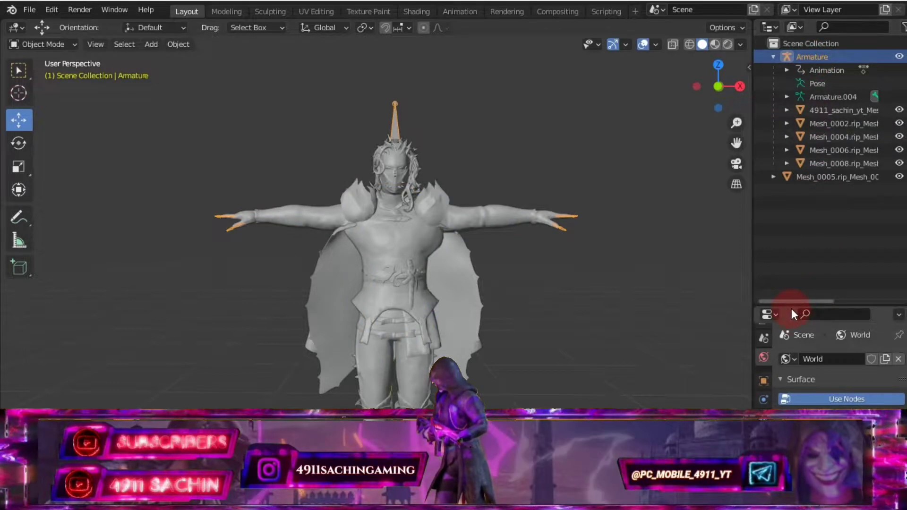
# Set the Armature's skeleton to Rest Position, comparing it against Pose Position.
pyautogui.moveTo(801, 302); pyautogui.dragTo(801, 215)
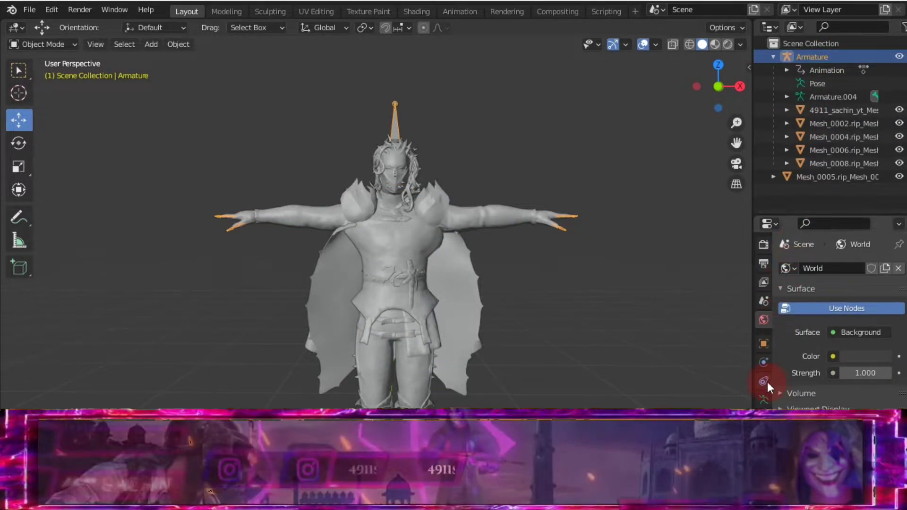
pyautogui.click(764, 398)
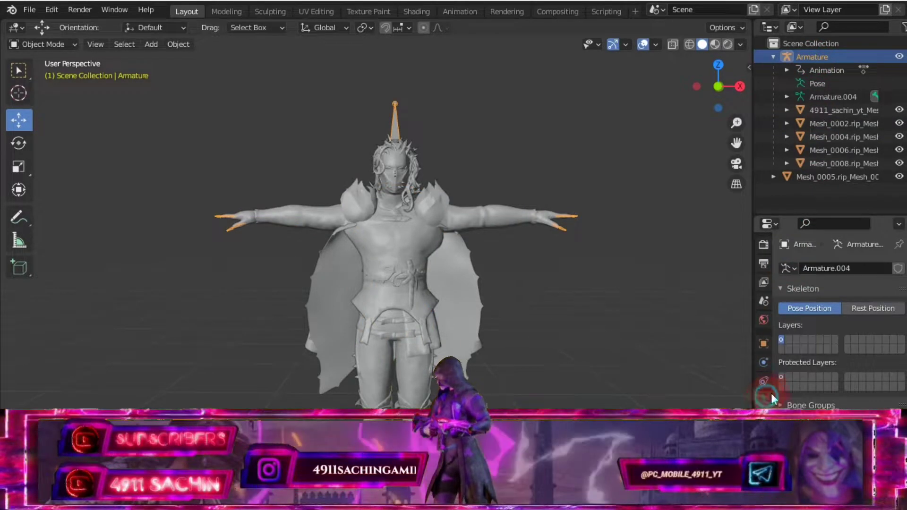
pyautogui.click(873, 308)
pyautogui.moveTo(462, 247)
pyautogui.mouseDown(button='middle')
pyautogui.moveTo(494, 231)
pyautogui.moveTo(189, 242)
pyautogui.moveTo(445, 217)
pyautogui.mouseUp(button='middle')
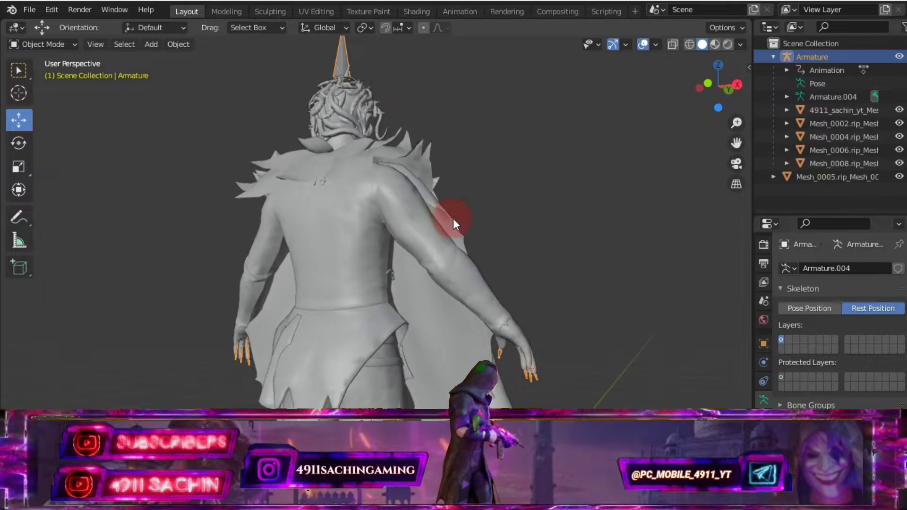
pyautogui.click(809, 308)
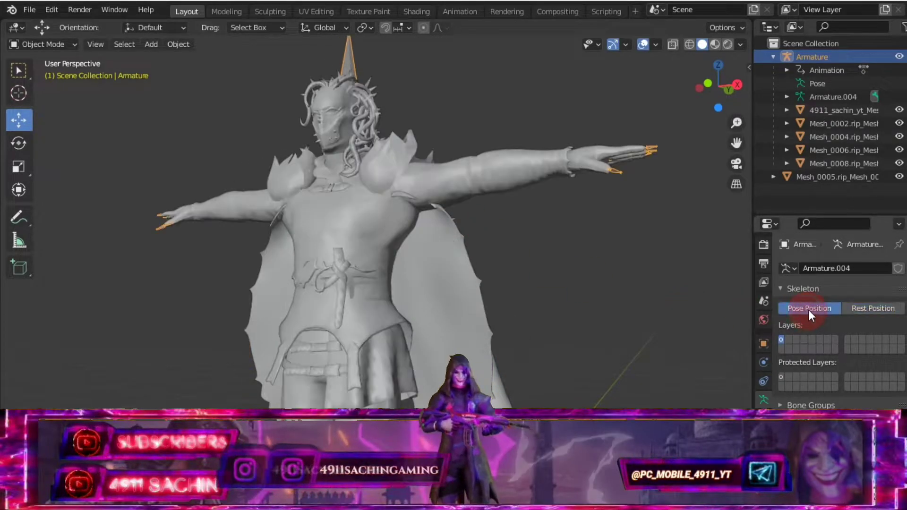
pyautogui.click(861, 310)
# Mirror the cape Mesh_0005 along global Y again and check its fit around the character.
pyautogui.click(455, 320)
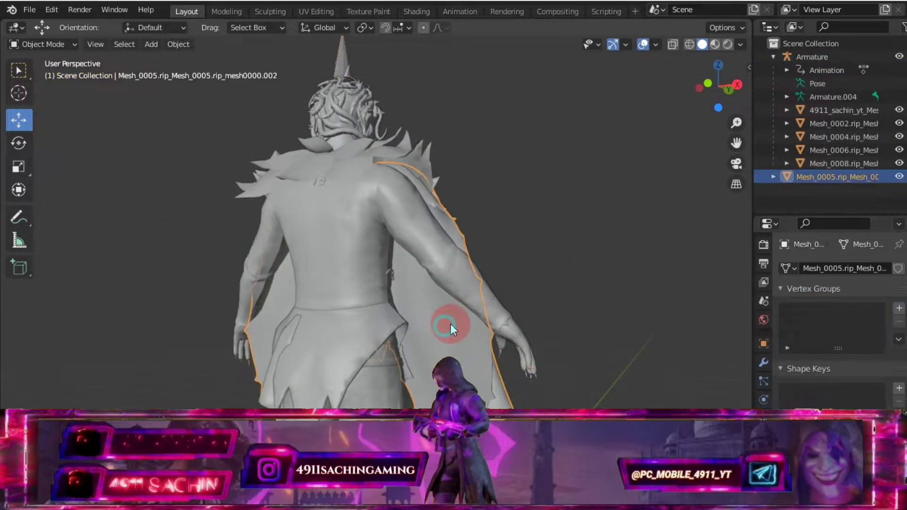
pyautogui.rightClick(452, 322)
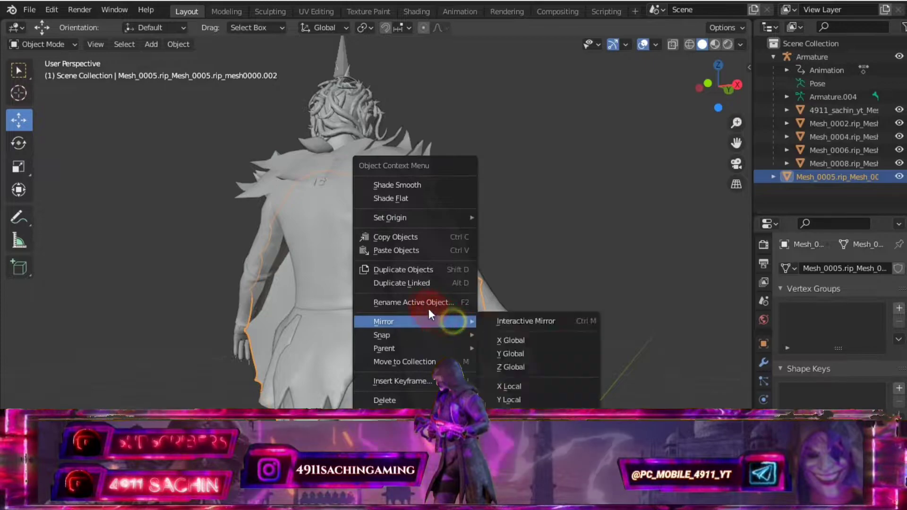
pyautogui.click(529, 352)
pyautogui.moveTo(558, 279)
pyautogui.mouseDown(button='middle')
pyautogui.moveTo(468, 268)
pyautogui.moveTo(310, 271)
pyautogui.moveTo(319, 282)
pyautogui.mouseUp(button='middle')
pyautogui.scroll(-3, 310, 271)
pyautogui.scroll(2, 735, 144)
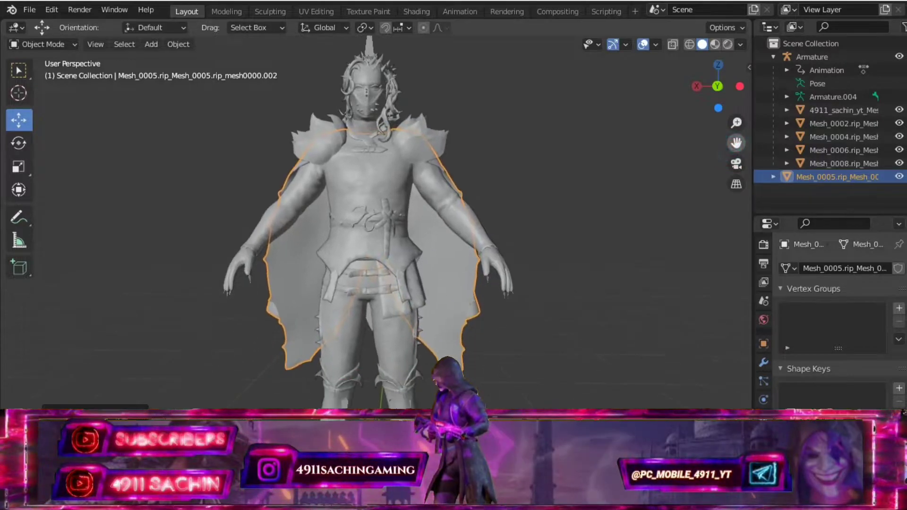
pyautogui.scroll(2, 489, 160)
pyautogui.scroll(2, 454, 169)
pyautogui.moveTo(455, 169); pyautogui.dragTo(503, 176, button='middle')
pyautogui.scroll(-4, 336, 213)
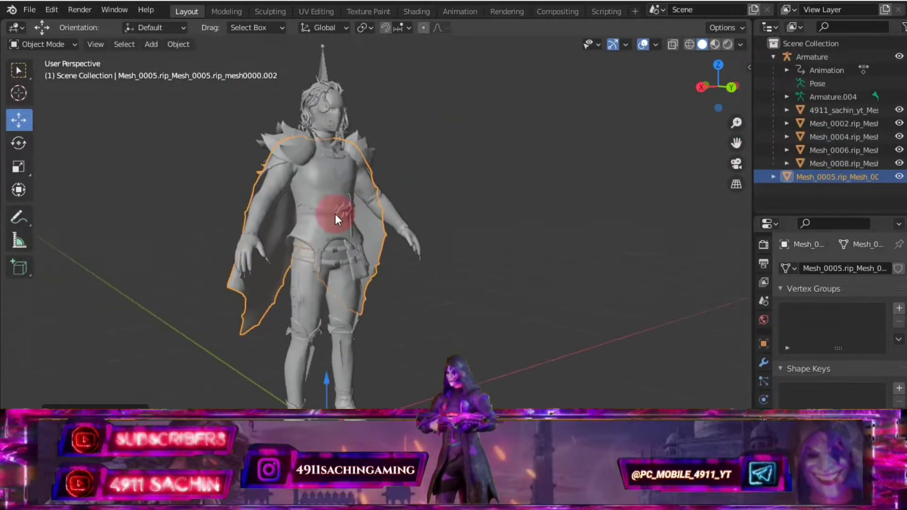
pyautogui.moveTo(335, 214); pyautogui.dragTo(375, 211, button='middle')
pyautogui.scroll(4, 378, 211)
pyautogui.moveTo(736, 142); pyautogui.dragTo(556, 166)
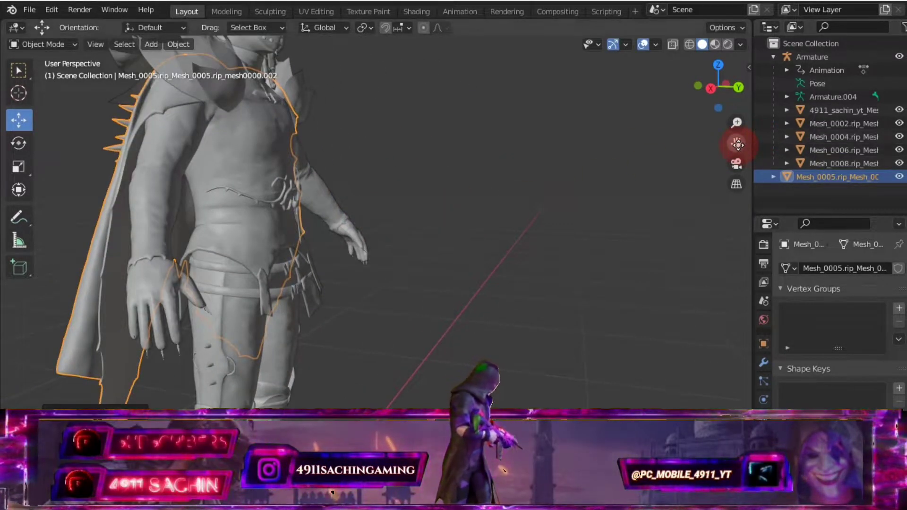
pyautogui.scroll(-3, 556, 166)
pyautogui.moveTo(508, 163); pyautogui.dragTo(398, 163, button='middle')
# Select body Mesh_0002 plus cape Mesh_0005, check in X-ray, then return to Solid shading.
pyautogui.click(804, 194)
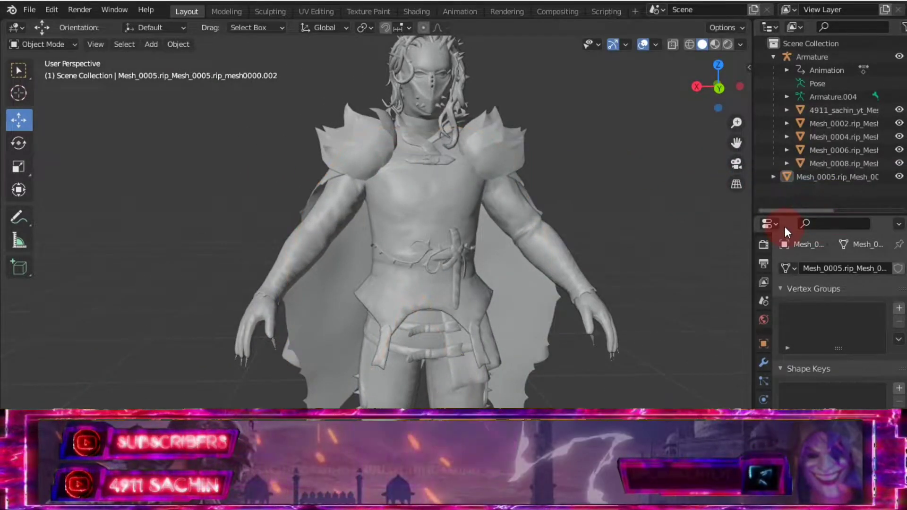
pyautogui.moveTo(786, 217); pyautogui.dragTo(806, 276)
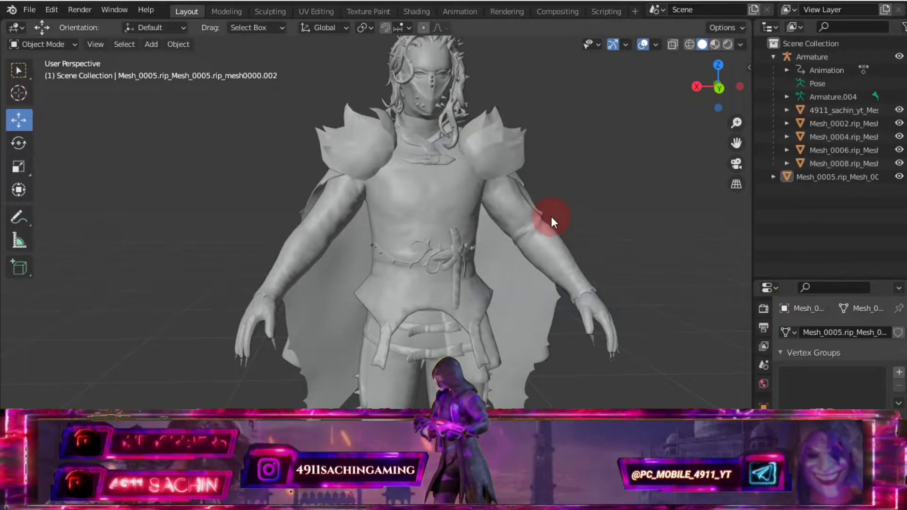
pyautogui.moveTo(551, 216); pyautogui.dragTo(528, 194, button='middle')
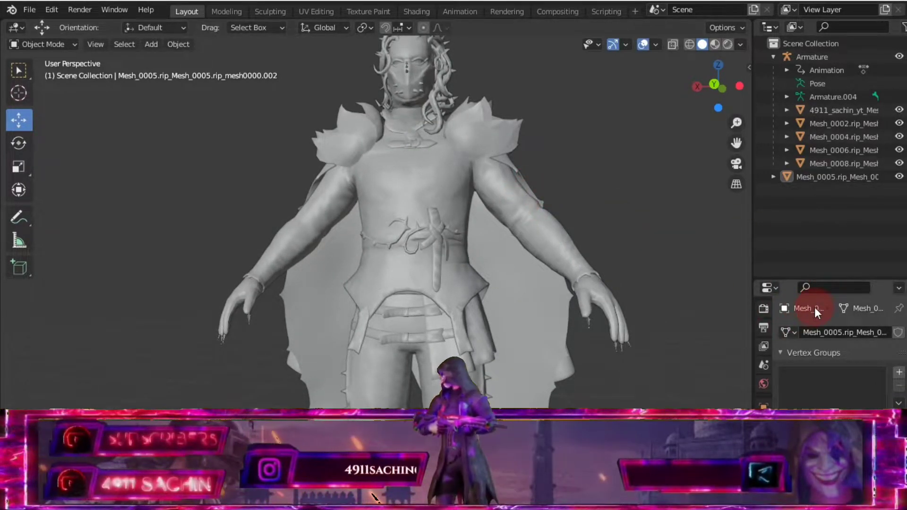
pyautogui.moveTo(796, 280); pyautogui.dragTo(793, 240)
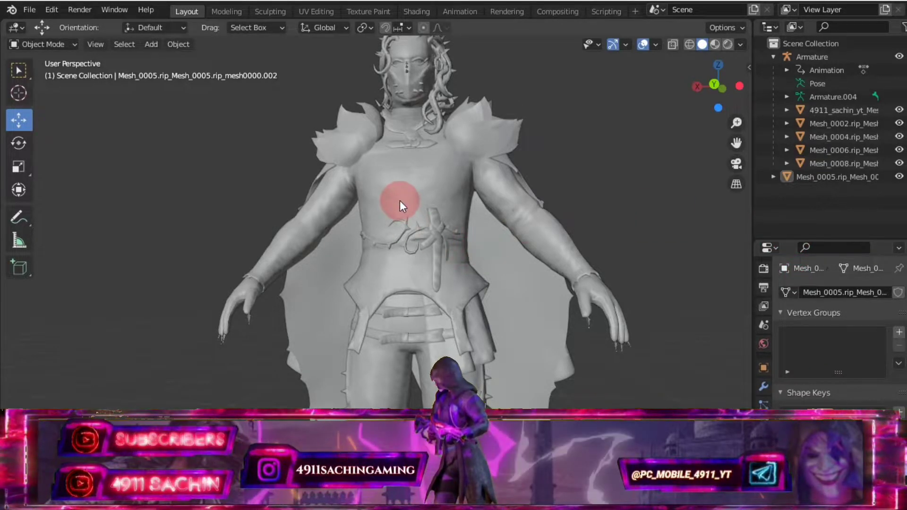
pyautogui.click(399, 200)
pyautogui.scroll(2, 395, 202)
pyautogui.scroll(2, 390, 199)
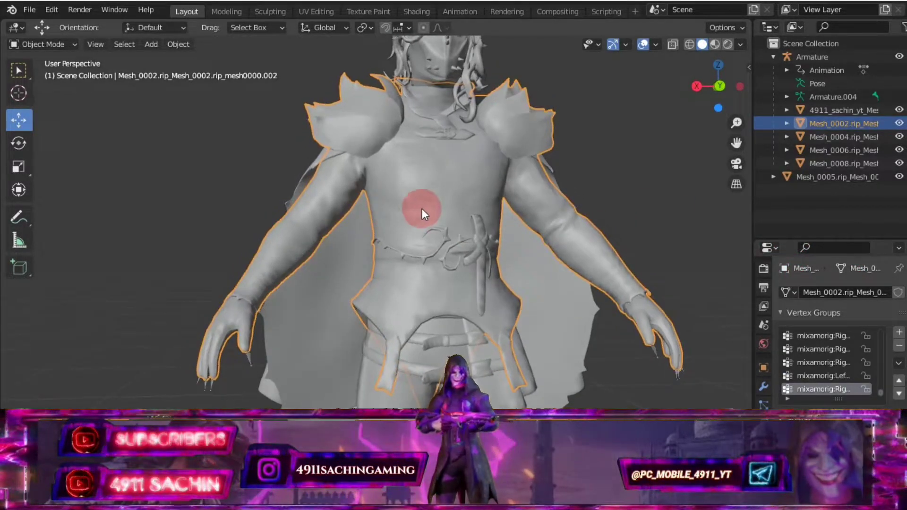
pyautogui.click(321, 283)
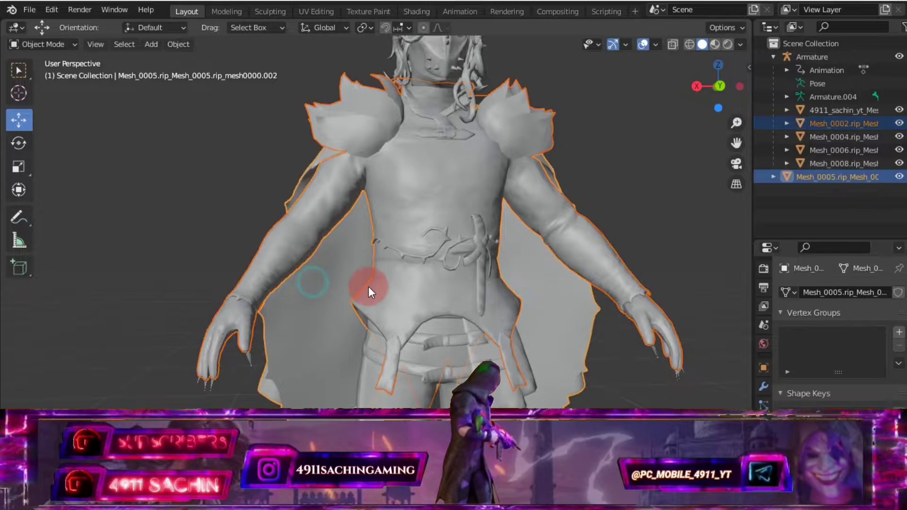
pyautogui.scroll(-3, 282, 255)
pyautogui.moveTo(191, 232)
pyautogui.mouseDown(button='middle')
pyautogui.moveTo(463, 222)
pyautogui.moveTo(333, 241)
pyautogui.moveTo(597, 182)
pyautogui.moveTo(348, 178)
pyautogui.moveTo(492, 152)
pyautogui.moveTo(497, 181)
pyautogui.mouseUp(button='middle')
pyautogui.click(673, 44)
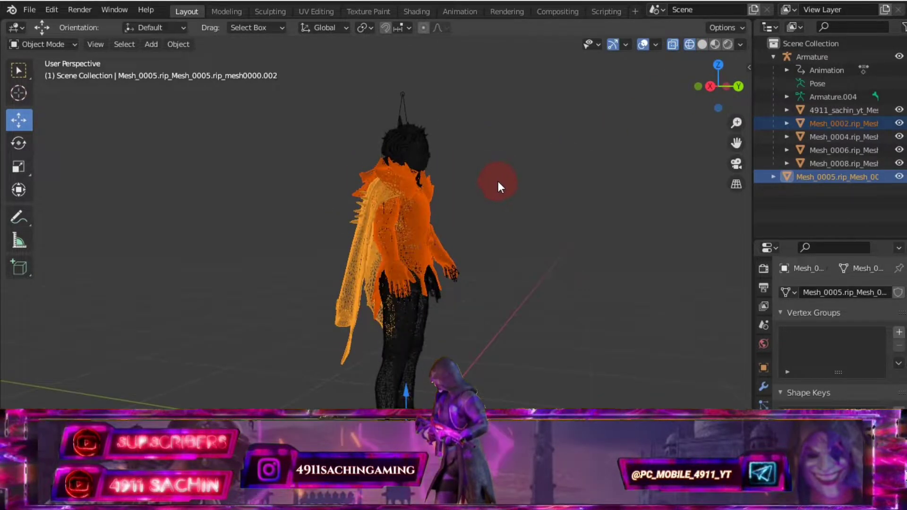
pyautogui.click(702, 44)
pyautogui.moveTo(526, 121); pyautogui.dragTo(295, 132, button='middle')
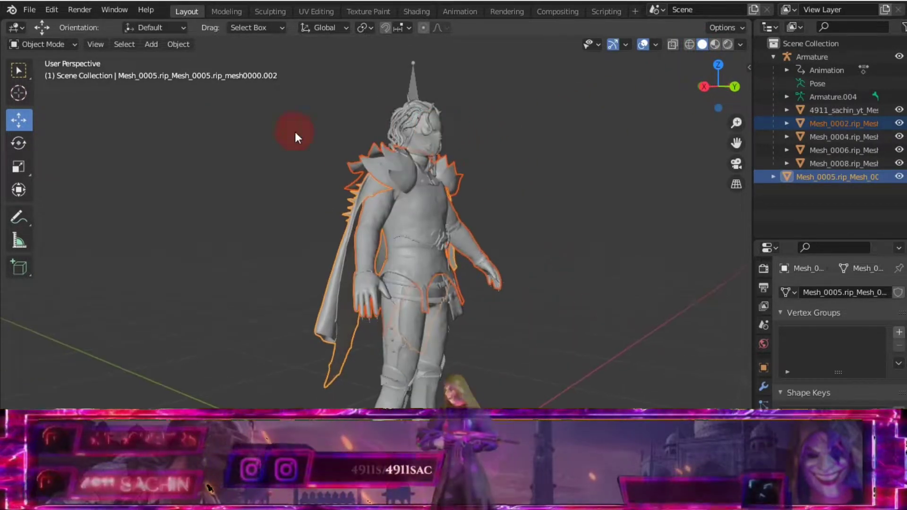
# Switch the cape to Weight Paint mode and run Transfer Weights from the body.
pyautogui.click(73, 44)
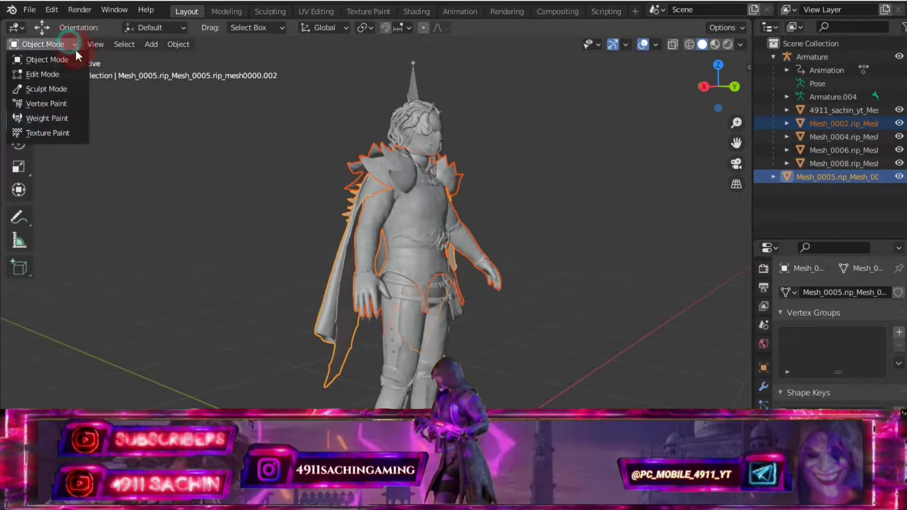
pyautogui.click(39, 117)
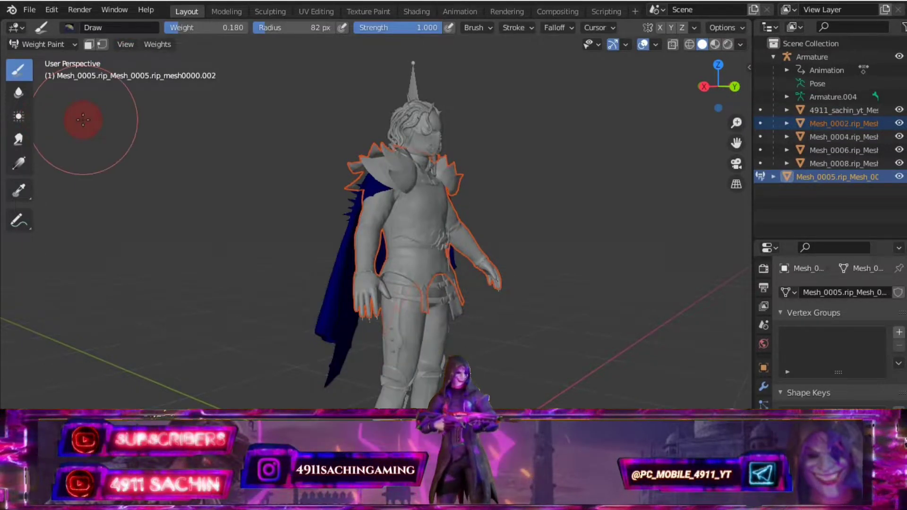
pyautogui.click(155, 44)
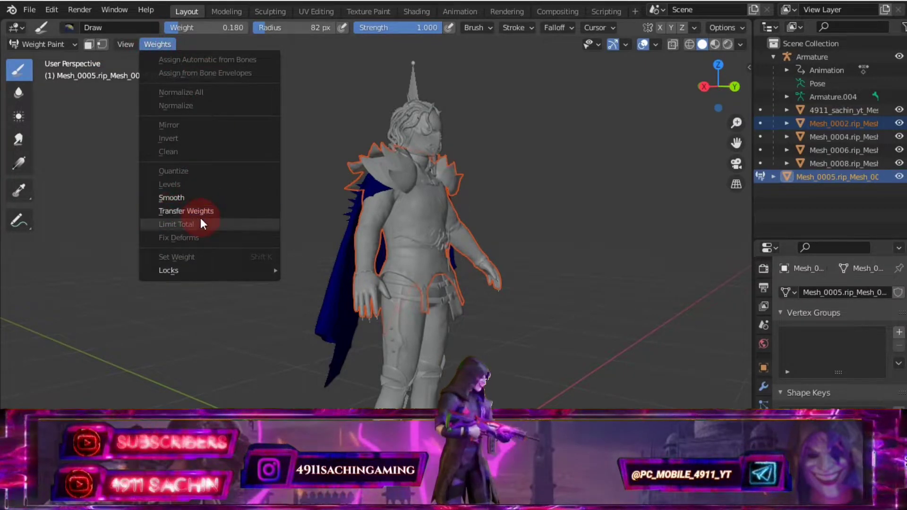
pyautogui.click(188, 212)
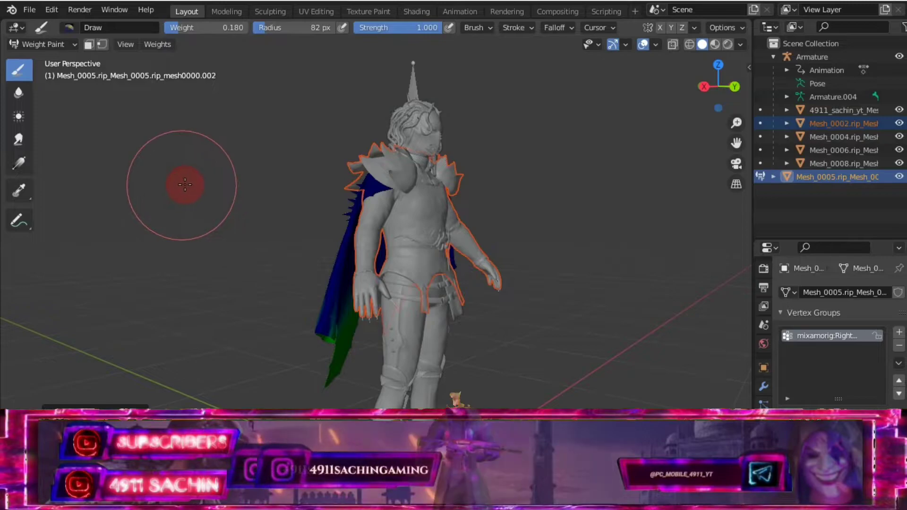
# Use Nearest Face Interpolated mapping, 5 m ray radius and By Name source, then exit to Object Mode.
pyautogui.click(47, 407)
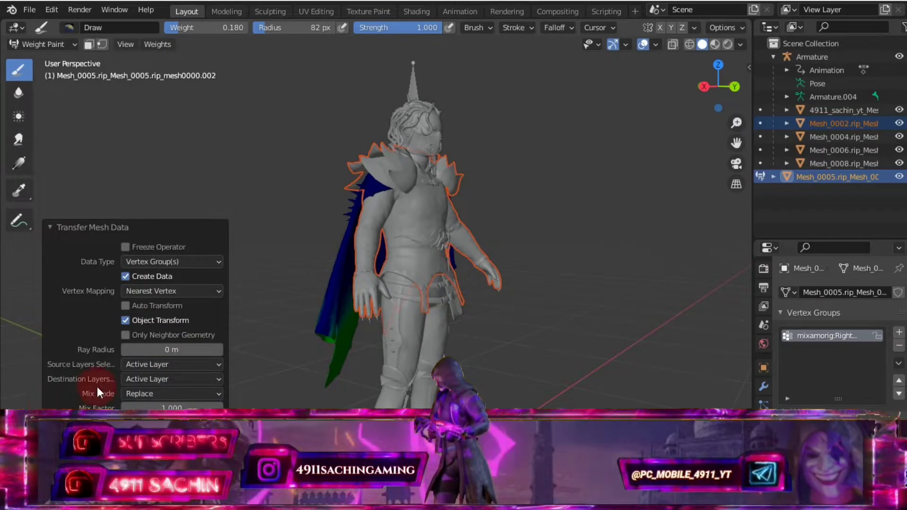
pyautogui.click(183, 292)
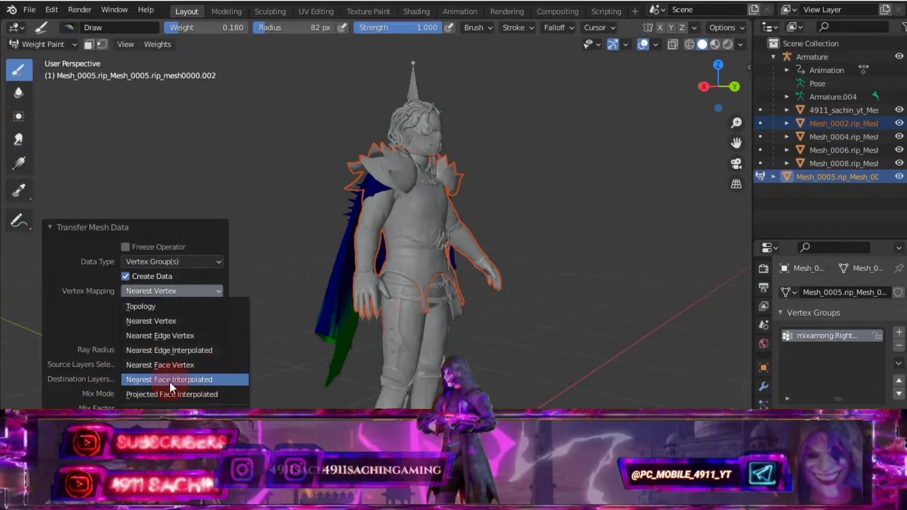
pyautogui.click(197, 379)
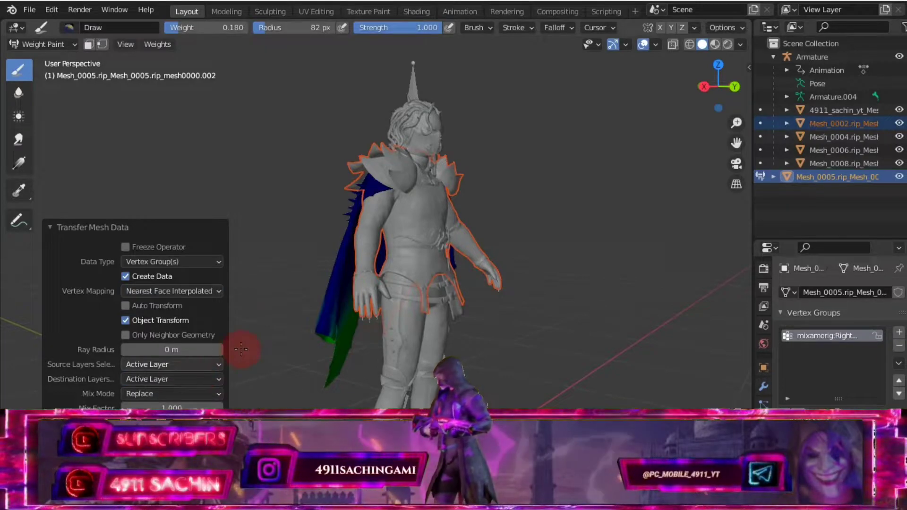
pyautogui.click(181, 351)
pyautogui.press('BackSpace')
pyautogui.press('BackSpace')
pyautogui.press('BackSpace')
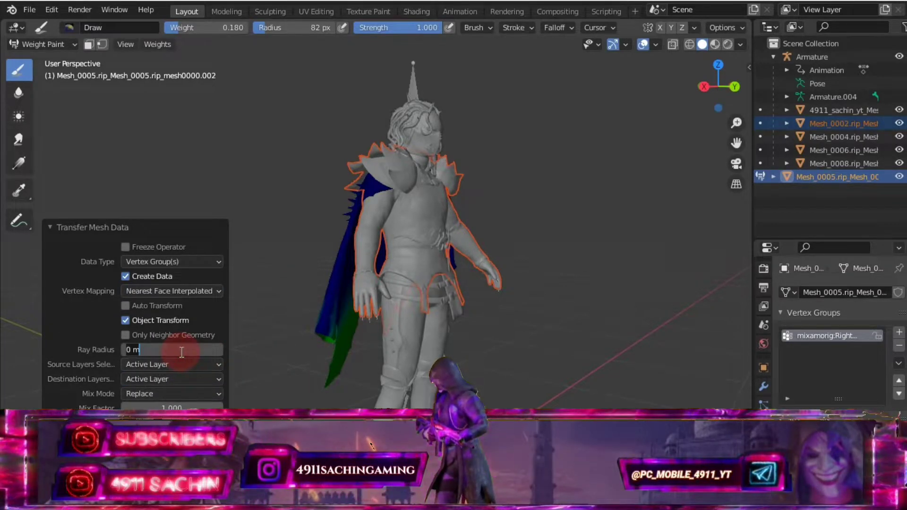
pyautogui.write('5')
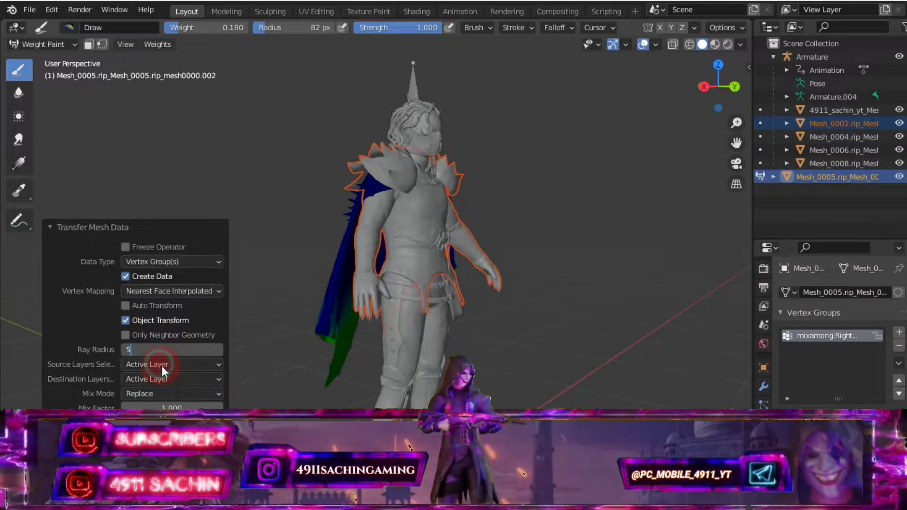
pyautogui.press('Return')
pyautogui.click(180, 367)
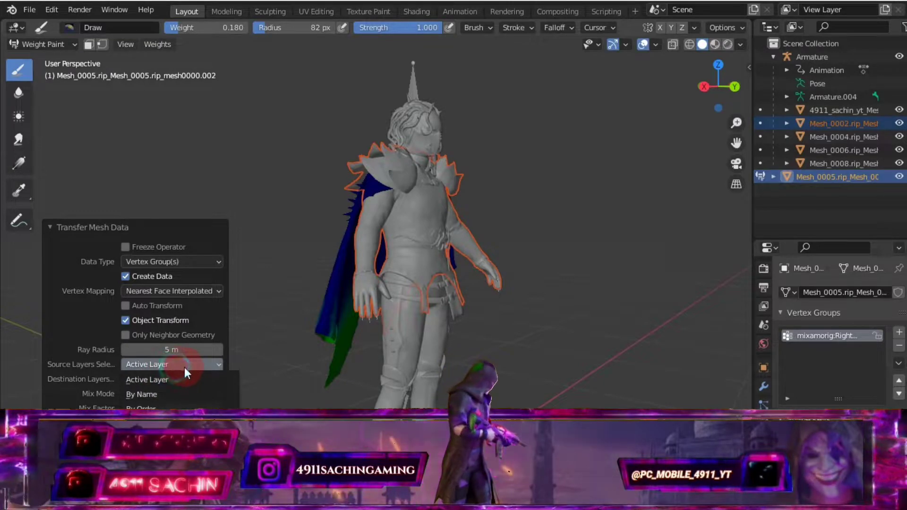
pyautogui.click(155, 395)
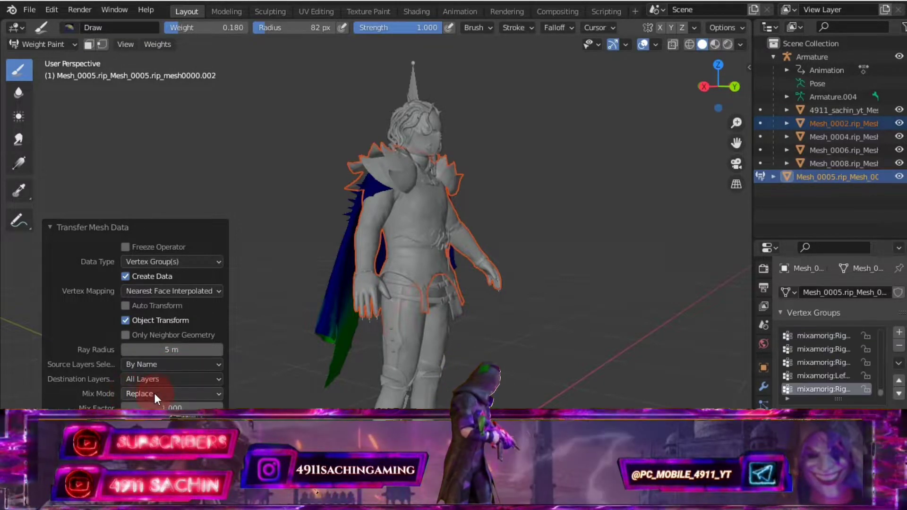
pyautogui.click(45, 46)
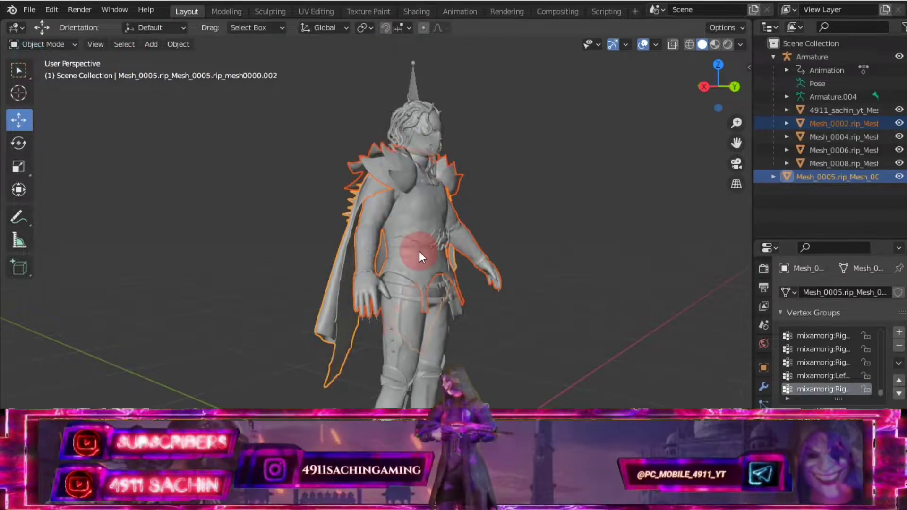
# Give the cape Mesh_0005 an Armature modifier targeting Armature, then select the Armature.
pyautogui.click(830, 177)
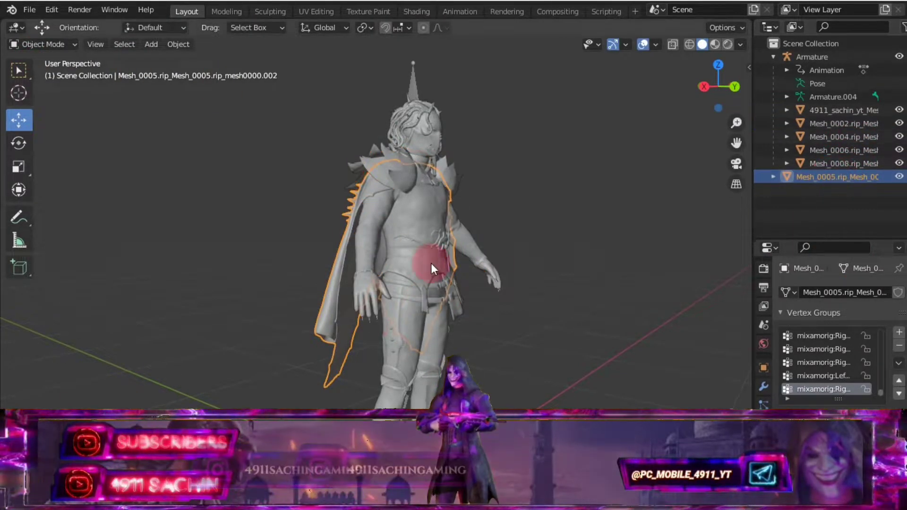
pyautogui.scroll(1, 818, 371)
pyautogui.scroll(5, 823, 352)
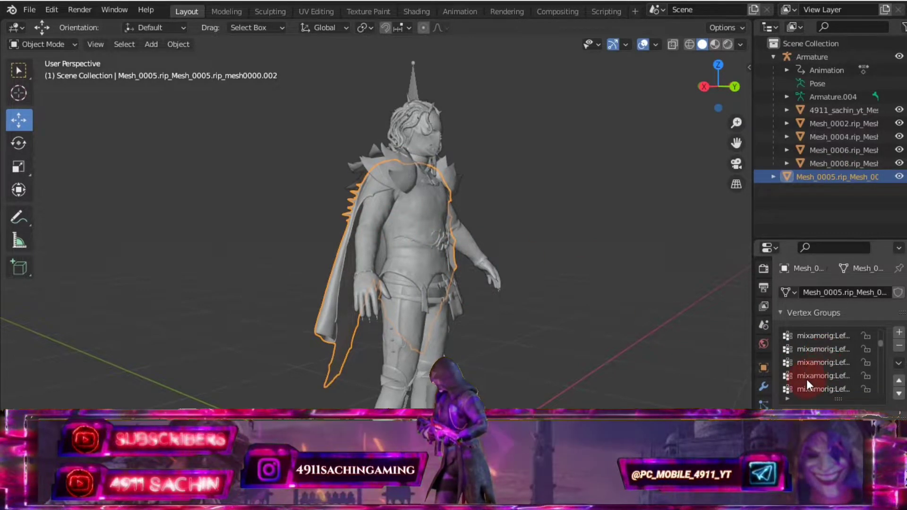
pyautogui.click(763, 387)
pyautogui.click(849, 292)
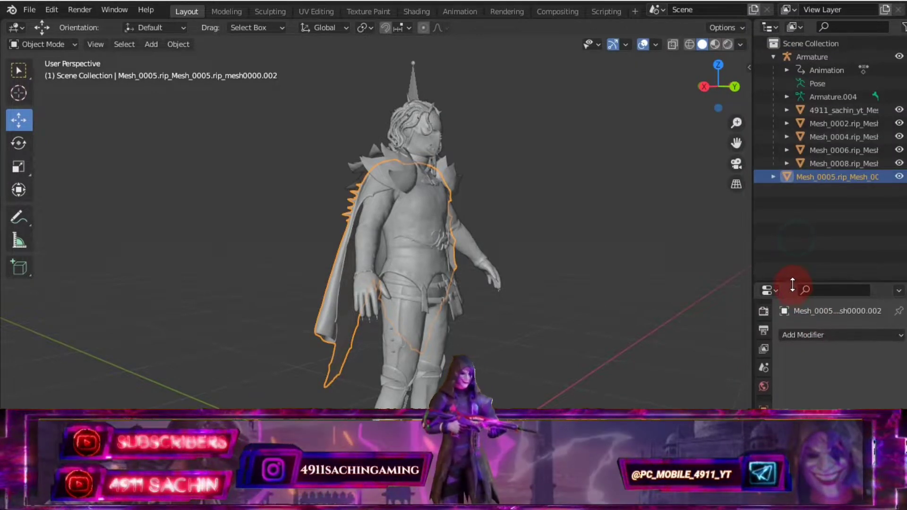
pyautogui.moveTo(796, 239); pyautogui.dragTo(796, 298)
pyautogui.click(828, 352)
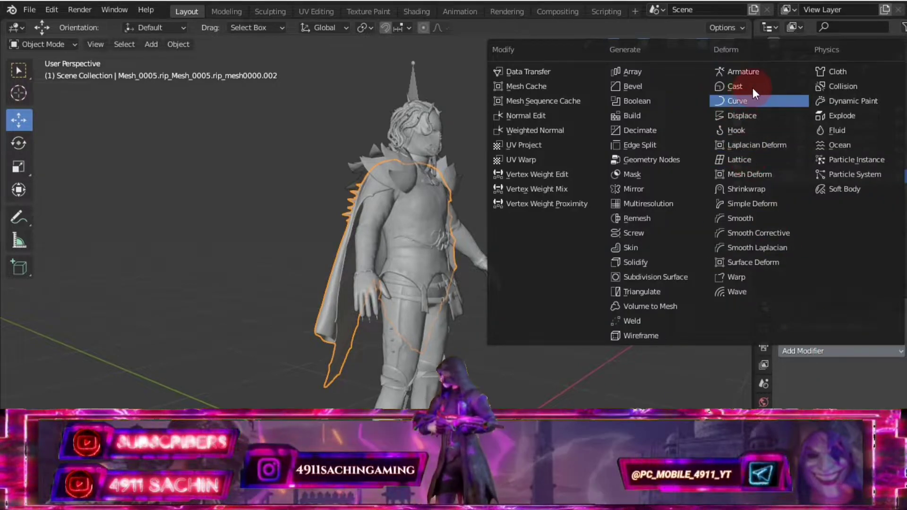
pyautogui.click(755, 72)
pyautogui.click(850, 393)
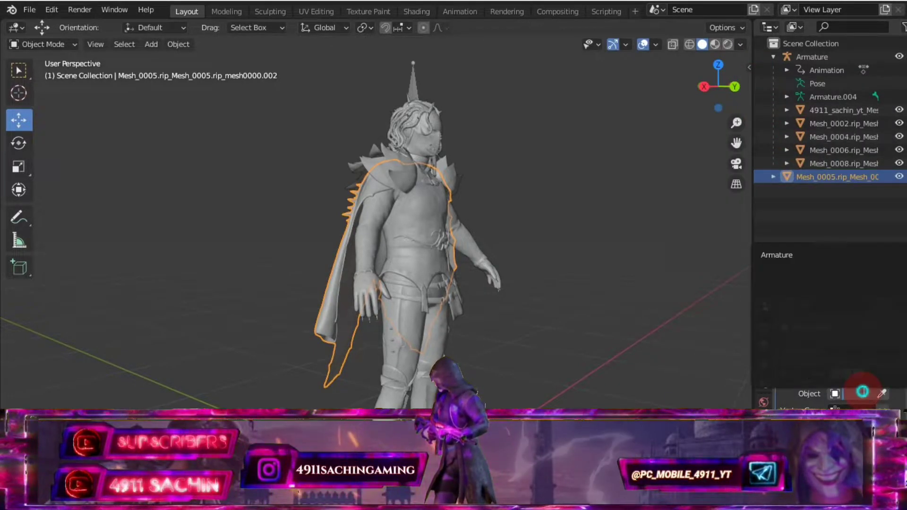
pyautogui.click(795, 255)
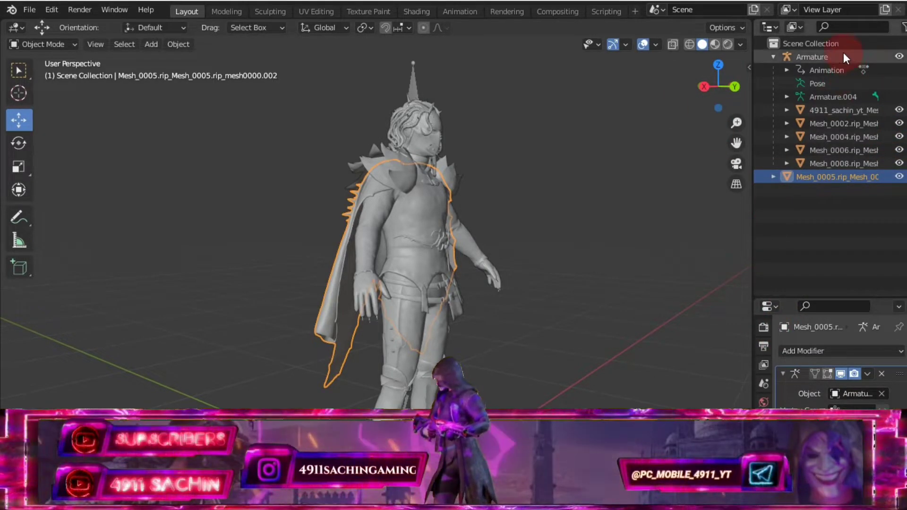
pyautogui.click(842, 52)
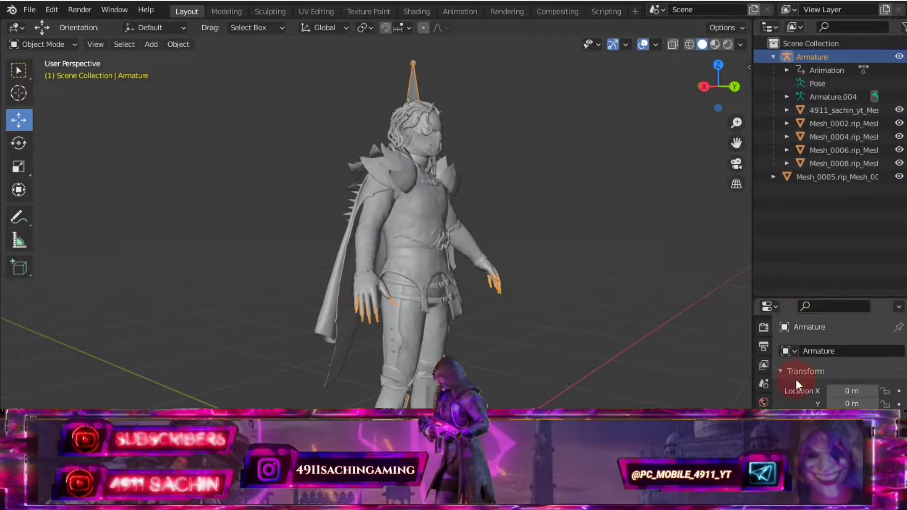
# Show the armature skeleton in its pose position and orbit to the character's front.
pyautogui.scroll(-3, 764, 392)
pyautogui.click(763, 427)
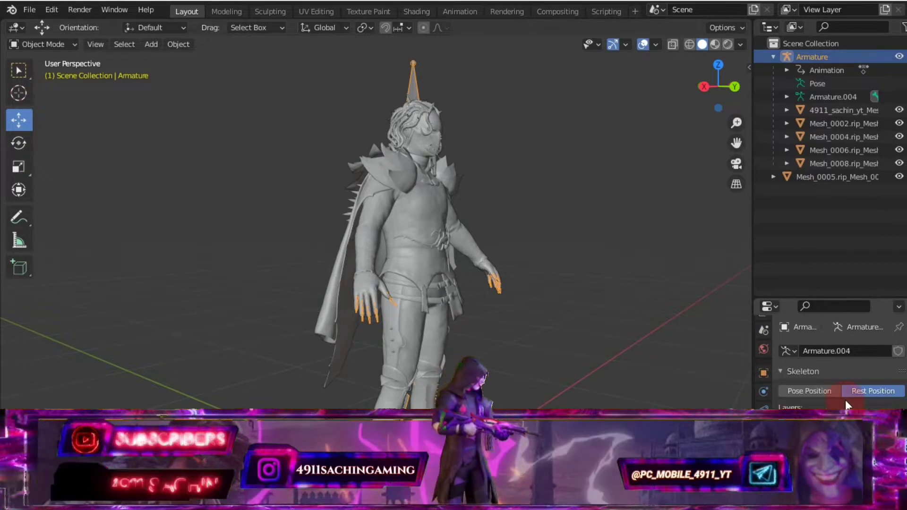
pyautogui.click(827, 393)
pyautogui.moveTo(712, 370)
pyautogui.mouseDown(button='middle')
pyautogui.moveTo(425, 205)
pyautogui.moveTo(328, 213)
pyautogui.moveTo(532, 226)
pyautogui.mouseUp(button='middle')
pyautogui.scroll(5, 407, 239)
pyautogui.scroll(-2, 409, 210)
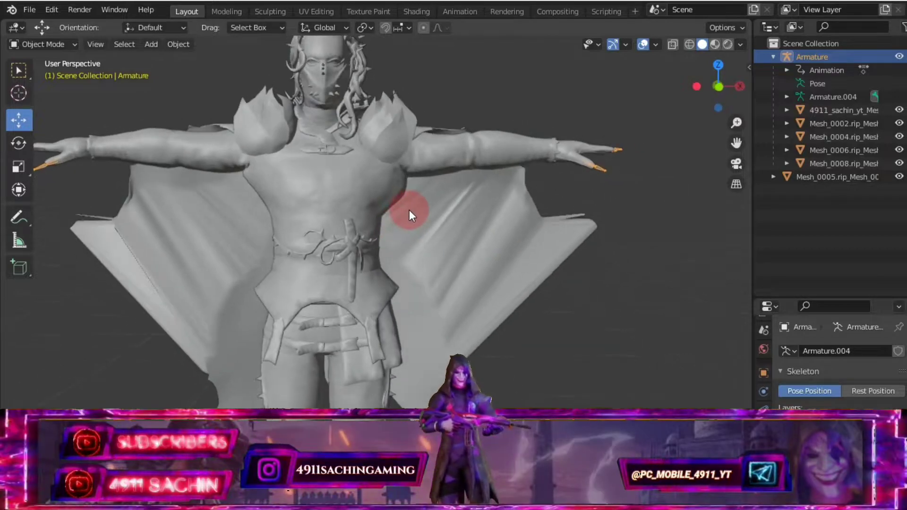
pyautogui.scroll(-3, 414, 227)
# Select the cape mesh Mesh_0005 and orbit to view it from behind.
pyautogui.moveTo(726, 153); pyautogui.dragTo(726, 85)
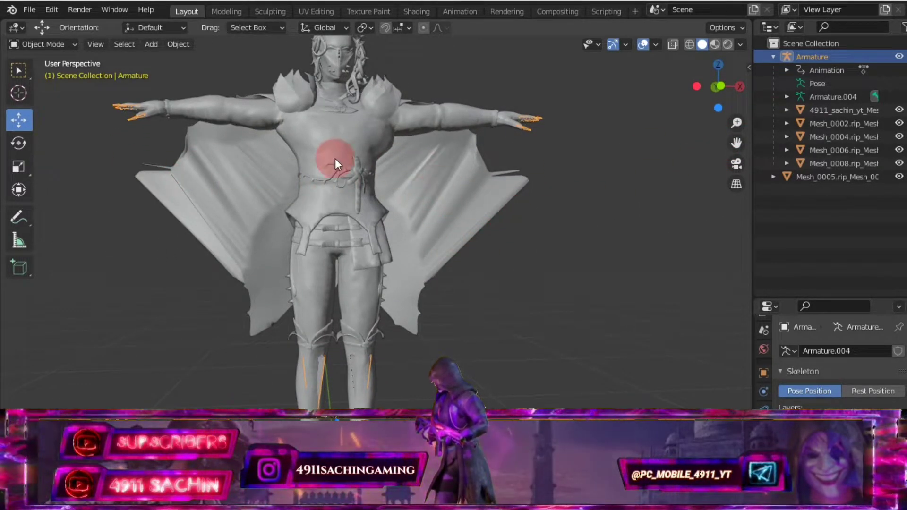
pyautogui.scroll(-1, 352, 244)
pyautogui.scroll(-1, 354, 231)
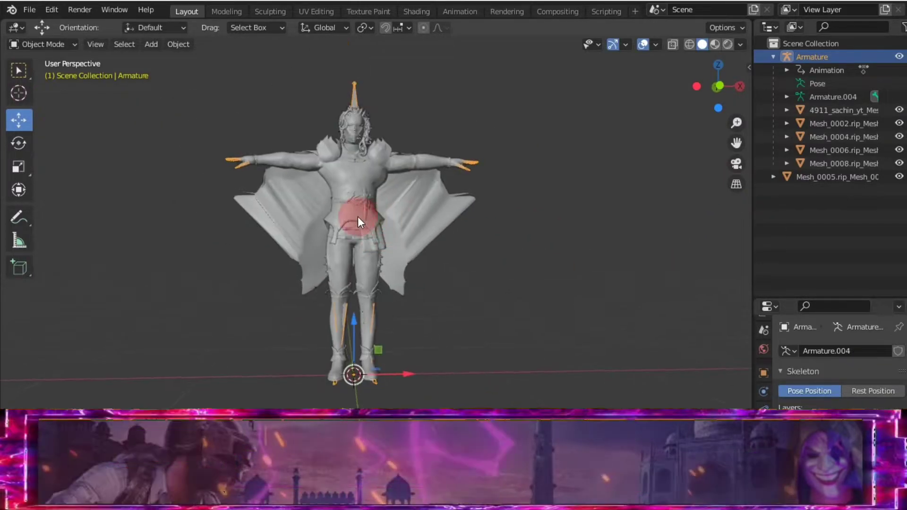
pyautogui.scroll(-1, 373, 225)
pyautogui.scroll(-1, 389, 231)
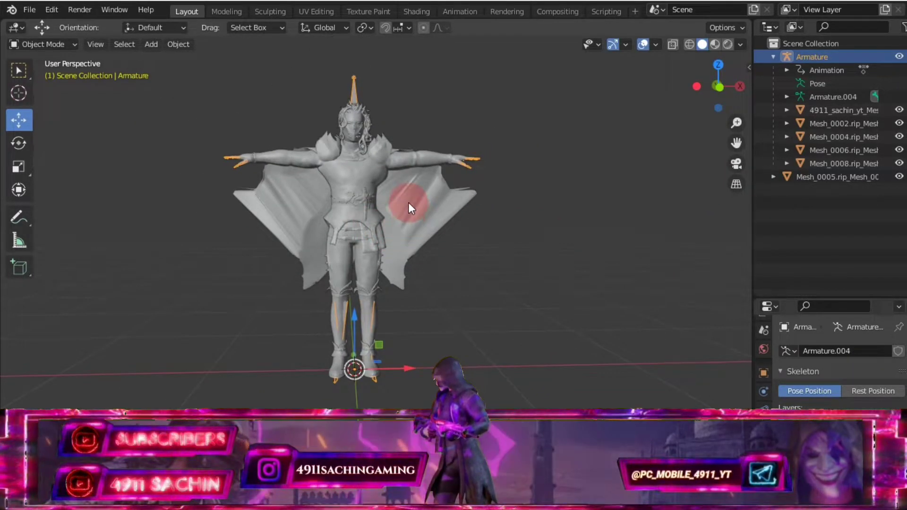
pyautogui.scroll(1, 407, 194)
pyautogui.scroll(1, 409, 192)
pyautogui.scroll(1, 409, 193)
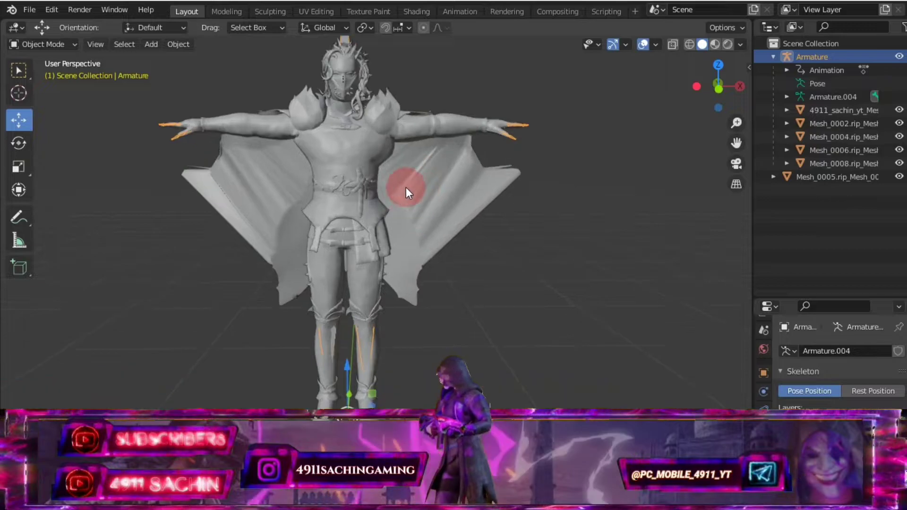
pyautogui.click(827, 180)
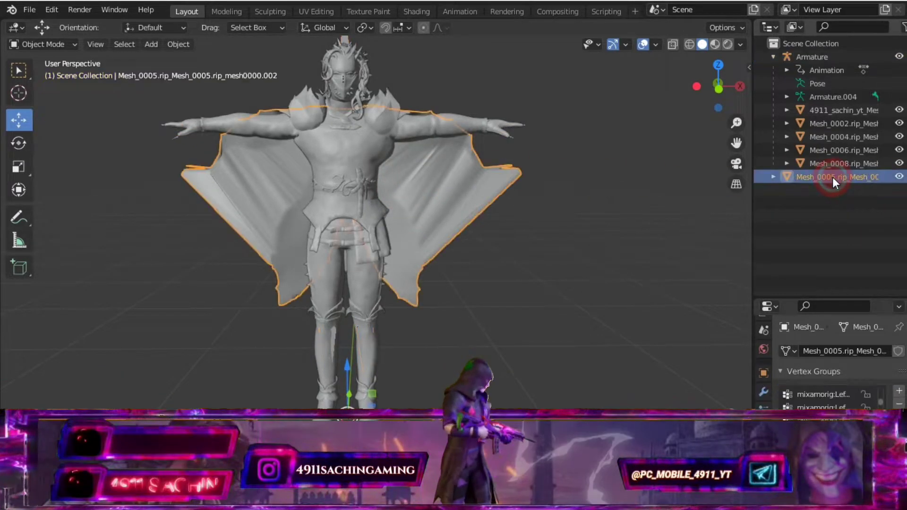
pyautogui.moveTo(259, 228)
pyautogui.mouseDown(button='middle')
pyautogui.moveTo(378, 250)
pyautogui.moveTo(467, 254)
pyautogui.moveTo(473, 226)
pyautogui.moveTo(544, 221)
pyautogui.moveTo(481, 271)
pyautogui.moveTo(490, 245)
pyautogui.moveTo(435, 218)
pyautogui.moveTo(404, 222)
pyautogui.moveTo(381, 202)
pyautogui.moveTo(483, 167)
pyautogui.moveTo(454, 222)
pyautogui.moveTo(483, 220)
pyautogui.moveTo(432, 188)
pyautogui.moveTo(457, 208)
pyautogui.moveTo(444, 194)
pyautogui.moveTo(452, 198)
pyautogui.mouseUp(button='middle')
pyautogui.click(52, 45)
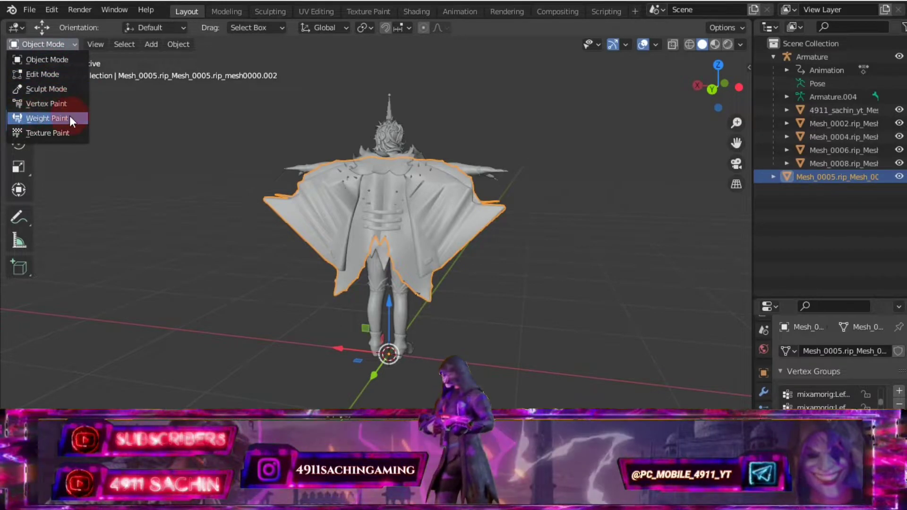
# Put the cape in Weight Paint mode and enlarge the Properties area to list more vertex groups.
pyautogui.click(52, 118)
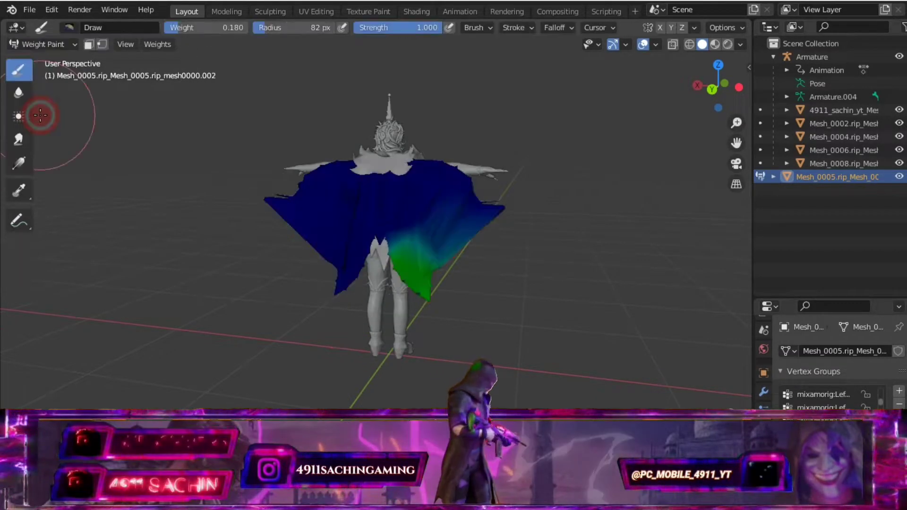
pyautogui.scroll(2, 474, 199)
pyautogui.moveTo(473, 199)
pyautogui.mouseDown(button='middle')
pyautogui.moveTo(354, 209)
pyautogui.moveTo(488, 203)
pyautogui.mouseUp(button='middle')
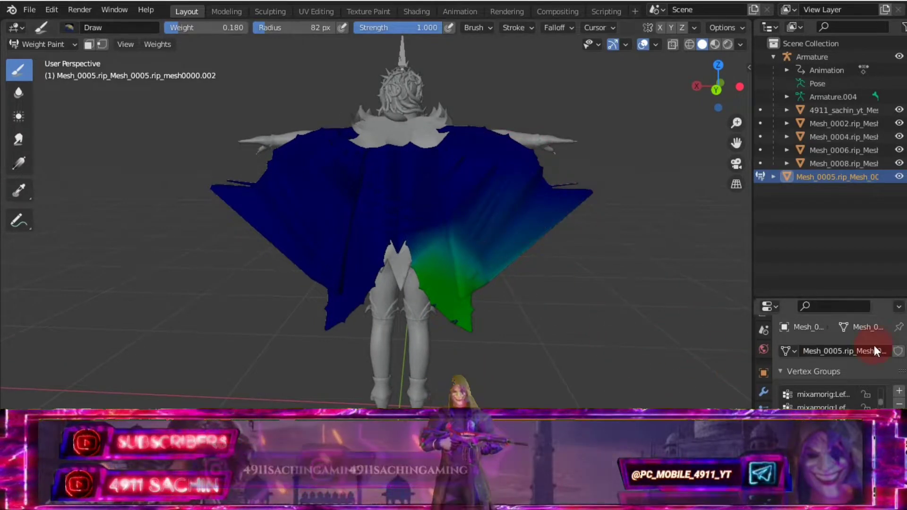
pyautogui.moveTo(793, 299); pyautogui.dragTo(808, 224)
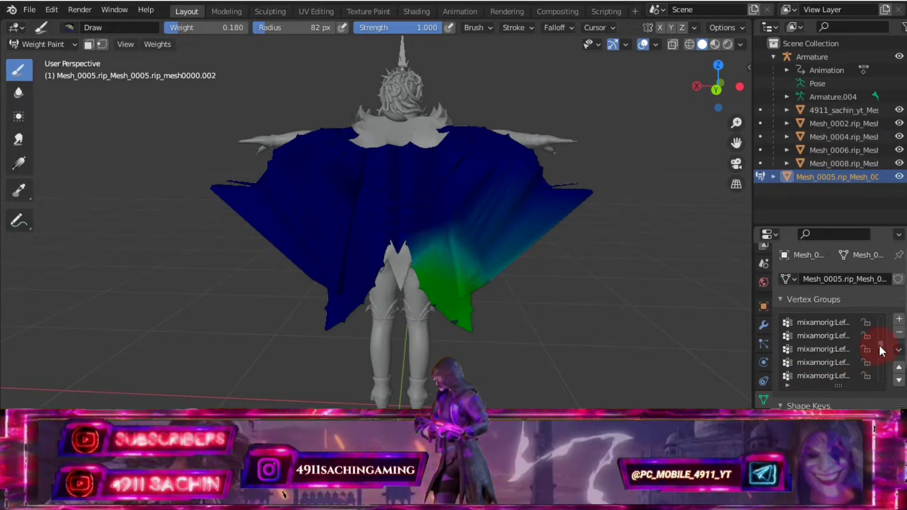
pyautogui.moveTo(880, 344); pyautogui.dragTo(888, 398)
# Inspect the cape weights of several mixamorig vertex groups from different angles.
pyautogui.click(830, 362)
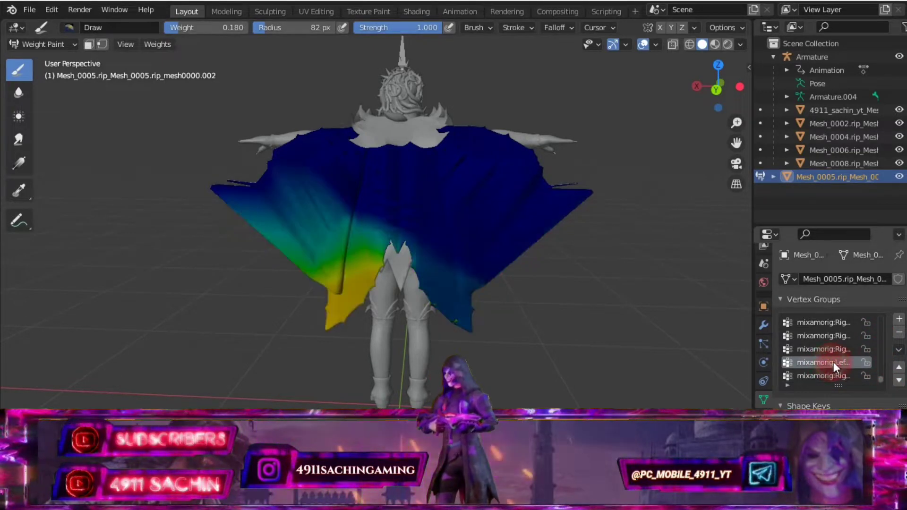
pyautogui.moveTo(522, 386)
pyautogui.mouseDown(button='middle')
pyautogui.moveTo(496, 253)
pyautogui.moveTo(508, 239)
pyautogui.moveTo(435, 233)
pyautogui.mouseUp(button='middle')
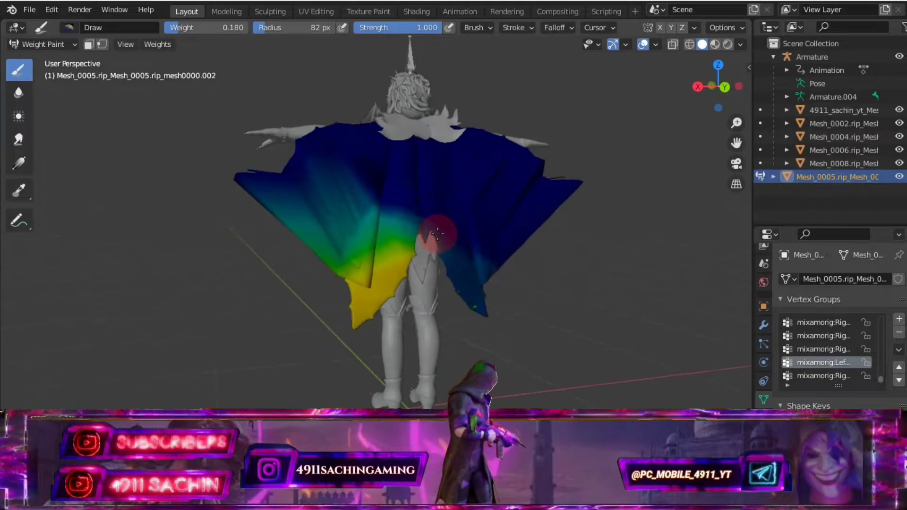
pyautogui.click(832, 349)
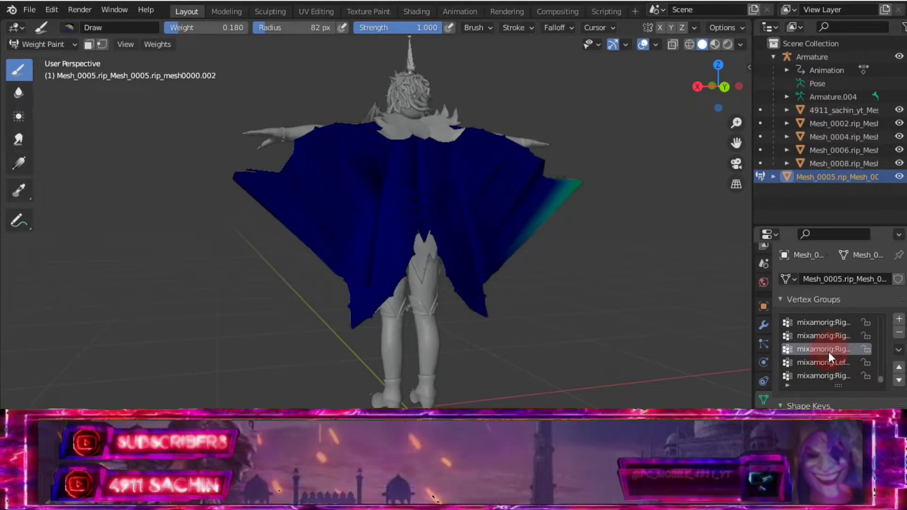
pyautogui.scroll(1, 828, 353)
pyautogui.scroll(3, 563, 211)
pyautogui.scroll(2, 456, 204)
pyautogui.moveTo(456, 204)
pyautogui.mouseDown(button='middle')
pyautogui.moveTo(407, 216)
pyautogui.moveTo(289, 213)
pyautogui.mouseUp(button='middle')
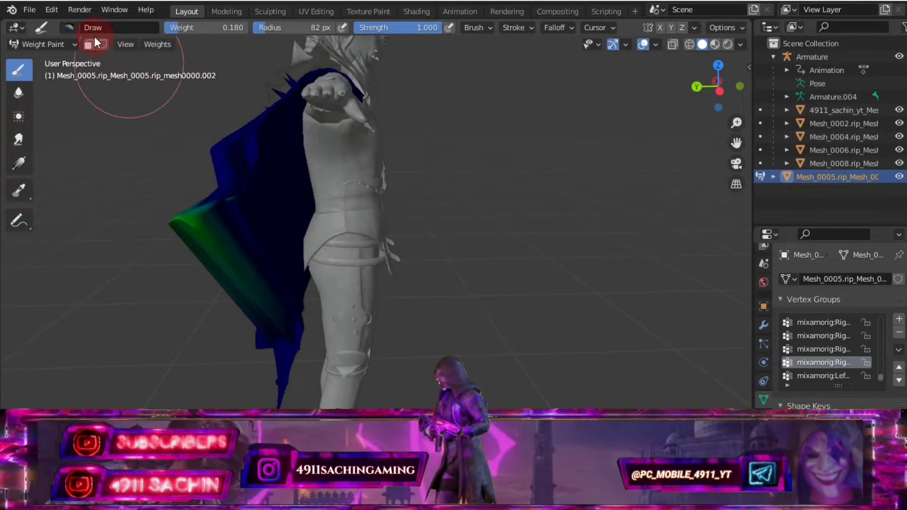
pyautogui.click(70, 29)
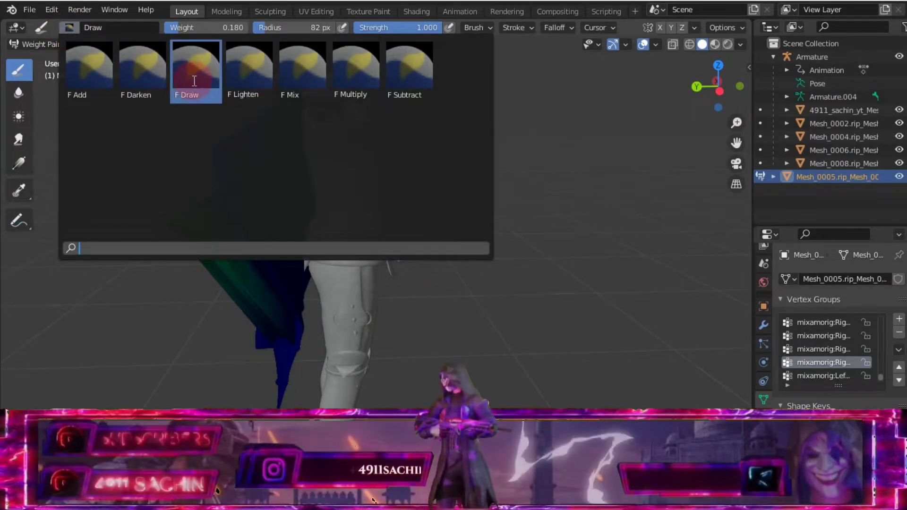
# Paint the stray green weight on the cape edge back to blue with the Subtract brush.
pyautogui.click(404, 81)
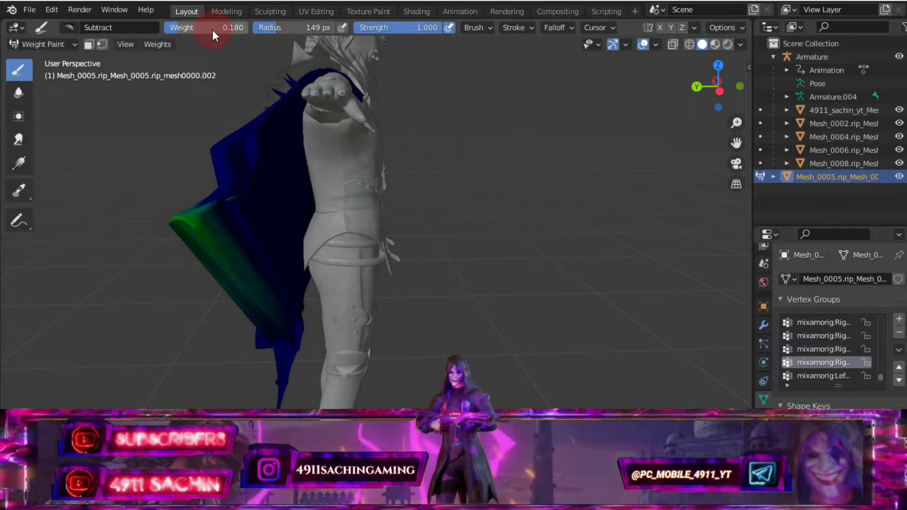
pyautogui.moveTo(215, 200); pyautogui.dragTo(207, 209)
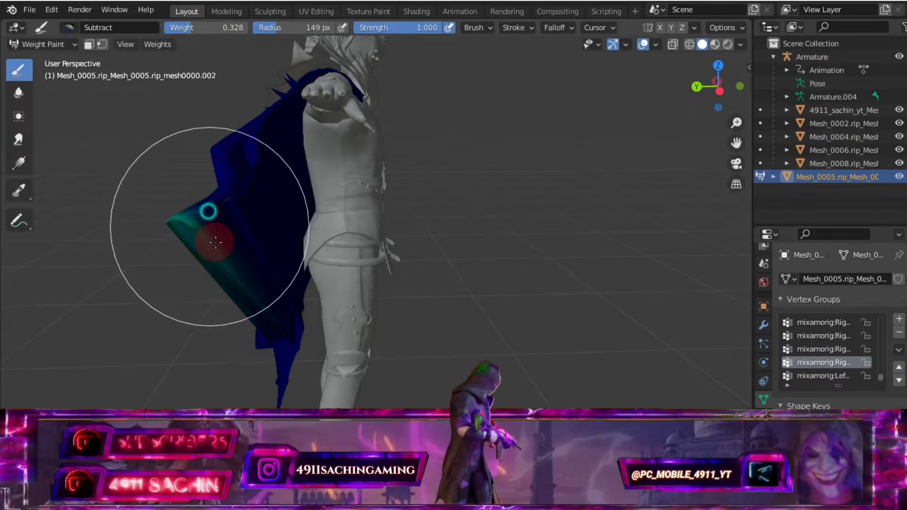
pyautogui.scroll(-5, 178, 239)
pyautogui.moveTo(174, 237)
pyautogui.mouseDown(button='middle')
pyautogui.moveTo(415, 260)
pyautogui.moveTo(270, 228)
pyautogui.mouseUp(button='middle')
pyautogui.scroll(4, 375, 227)
pyautogui.moveTo(374, 227); pyautogui.dragTo(389, 230, button='middle')
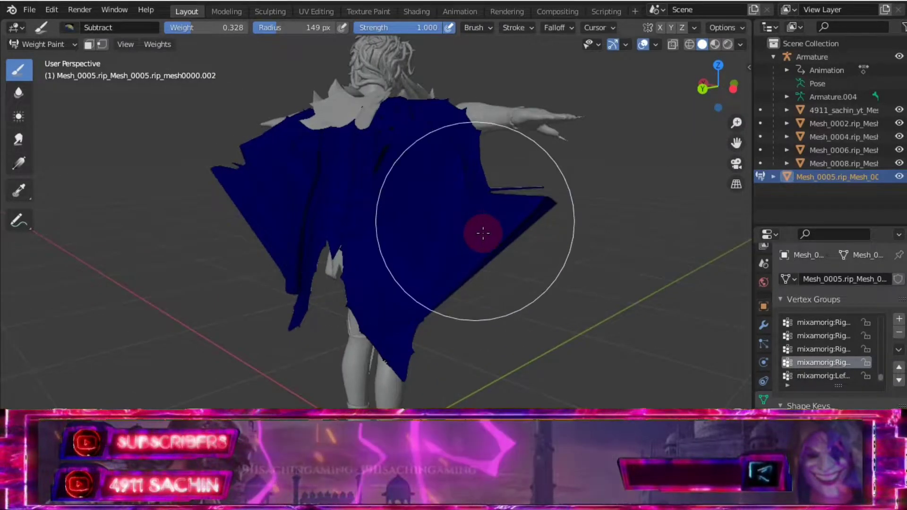
pyautogui.scroll(-3, 482, 229)
pyautogui.click(45, 44)
# Return to Object Mode and display the armature's bone names in the viewport.
pyautogui.click(42, 60)
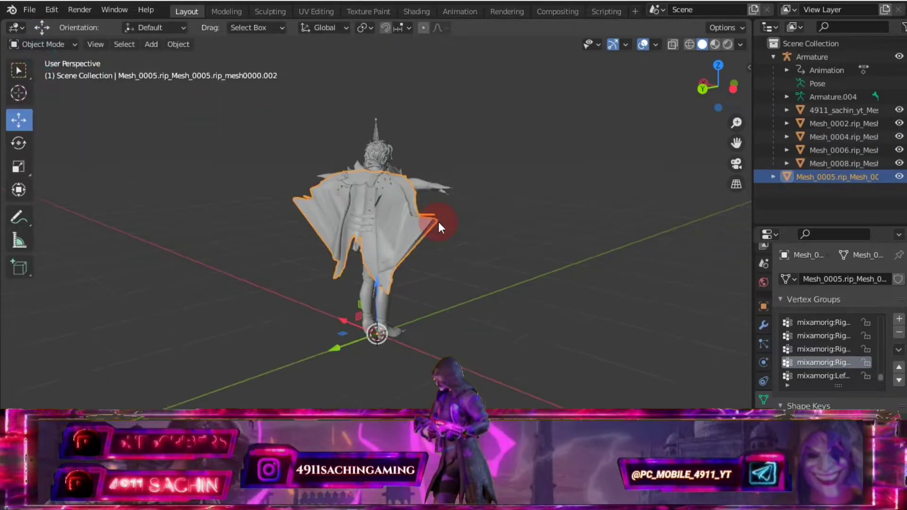
pyautogui.click(375, 143)
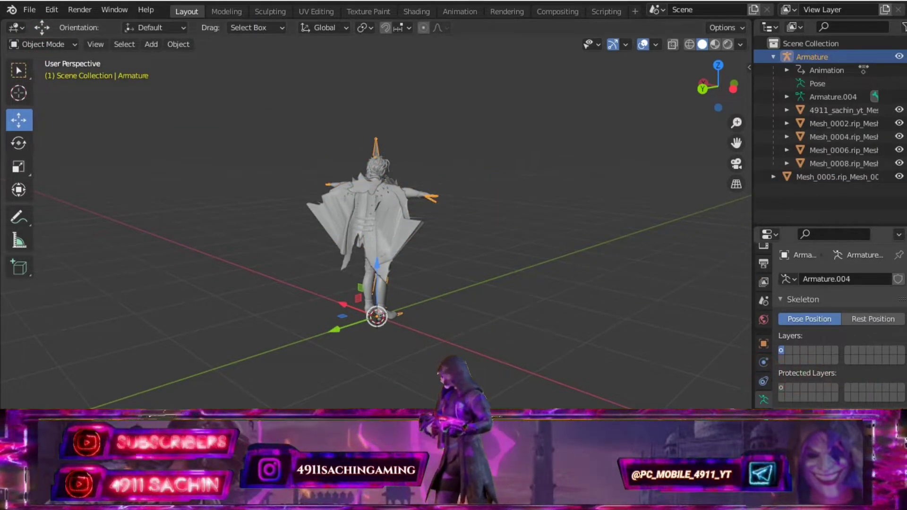
pyautogui.scroll(-4, 849, 399)
pyautogui.scroll(-3, 850, 378)
pyautogui.click(831, 341)
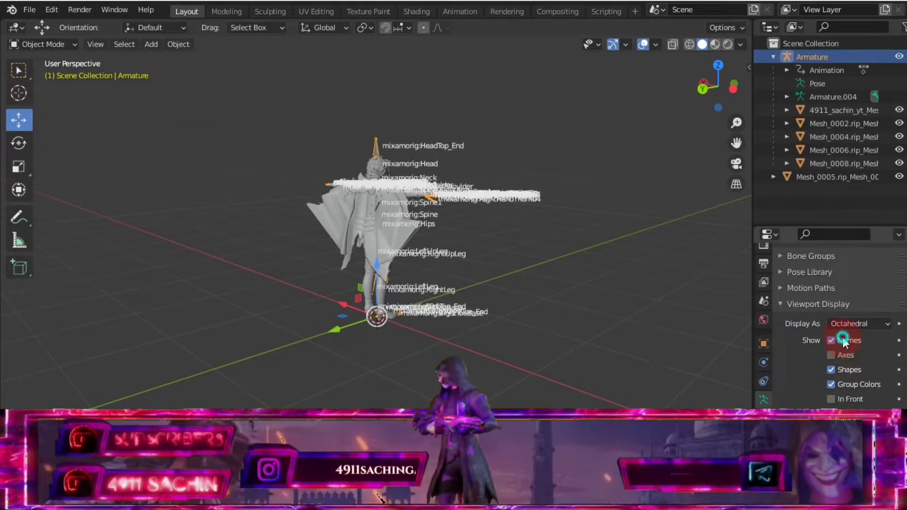
pyautogui.scroll(5, 490, 155)
# Select the cape mesh again and put it back in Weight Paint mode.
pyautogui.moveTo(491, 154)
pyautogui.mouseDown(button='middle')
pyautogui.moveTo(475, 180)
pyautogui.moveTo(569, 210)
pyautogui.moveTo(586, 187)
pyautogui.moveTo(583, 161)
pyautogui.mouseUp(button='middle')
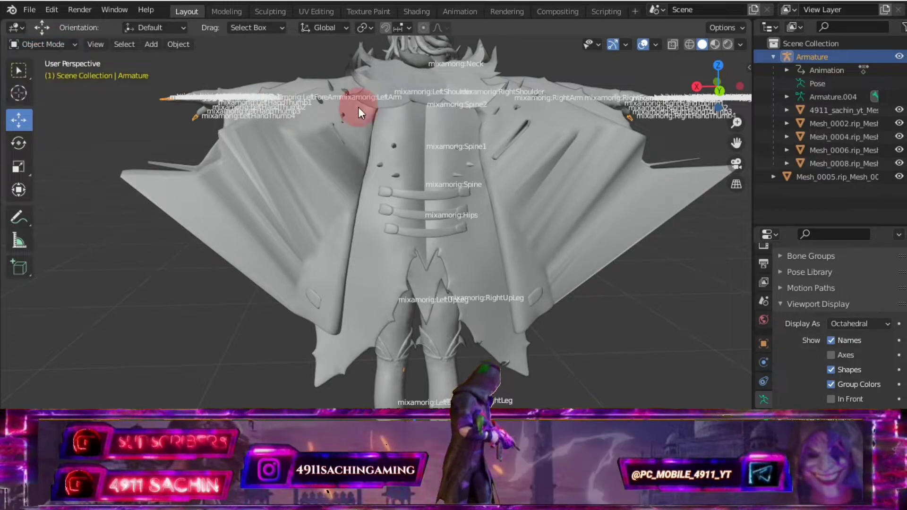
pyautogui.click(285, 184)
pyautogui.click(58, 46)
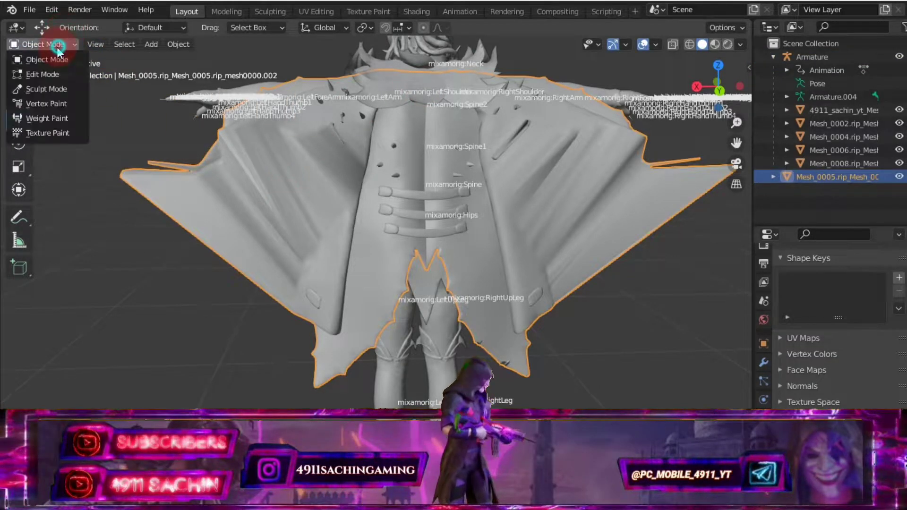
pyautogui.click(33, 119)
# Display the third vertex group's weights on the cape.
pyautogui.scroll(-3, 431, 219)
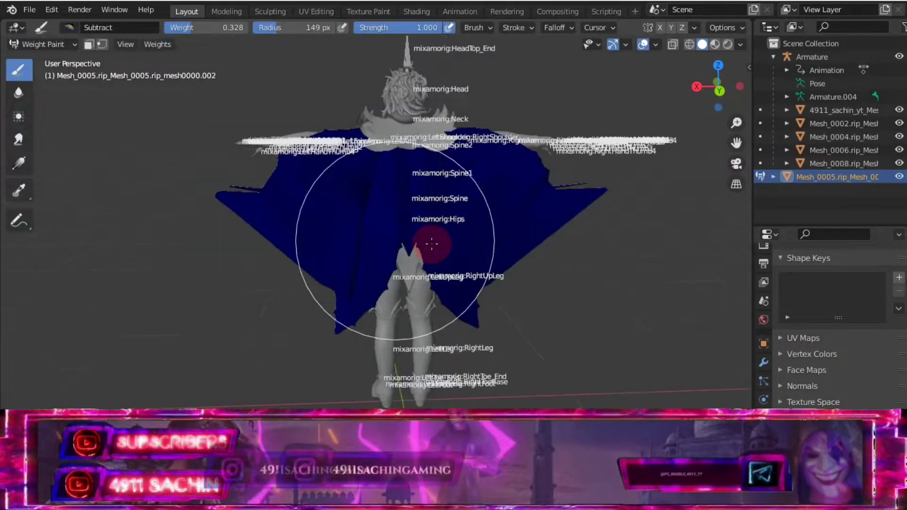
pyautogui.moveTo(441, 239); pyautogui.dragTo(487, 212, button='middle')
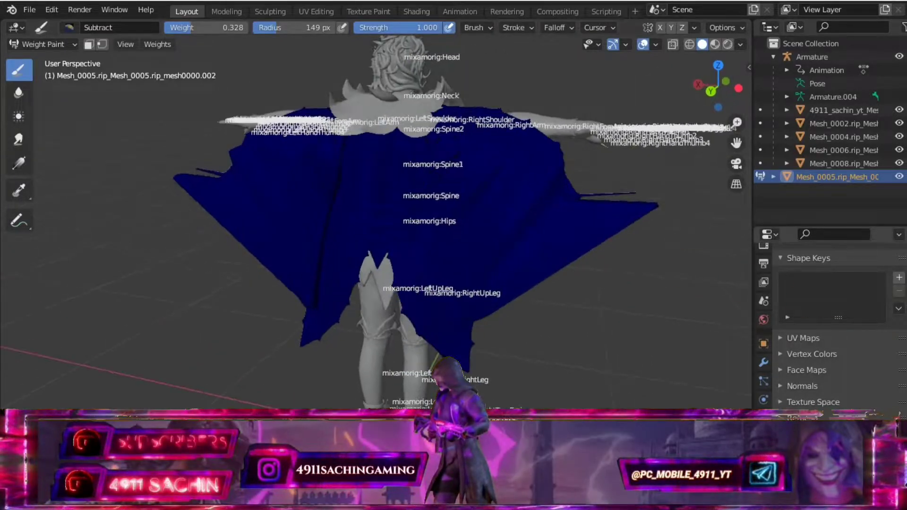
pyautogui.scroll(5, 808, 407)
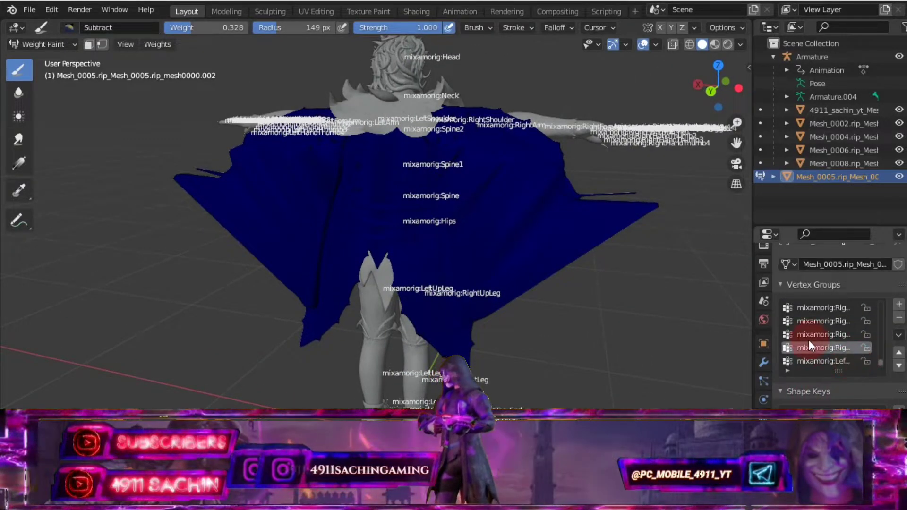
pyautogui.scroll(3, 520, 222)
pyautogui.scroll(2, 569, 217)
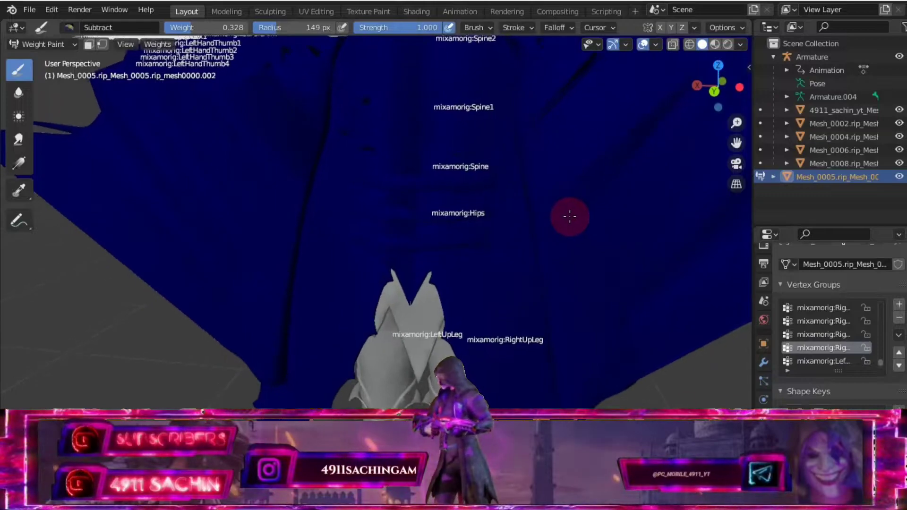
pyautogui.click(839, 335)
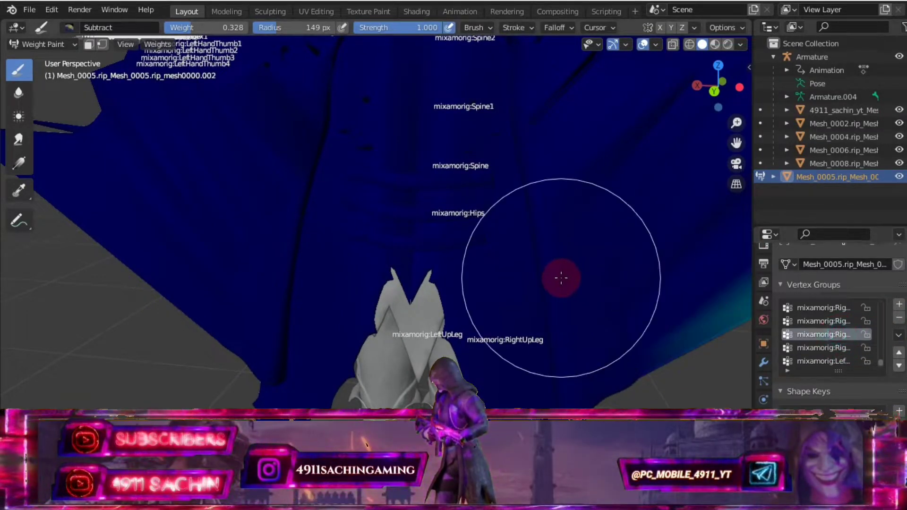
pyautogui.scroll(-4, 566, 268)
pyautogui.moveTo(576, 263)
pyautogui.mouseDown(button='middle')
pyautogui.moveTo(518, 263)
pyautogui.moveTo(495, 276)
pyautogui.moveTo(560, 270)
pyautogui.mouseUp(button='middle')
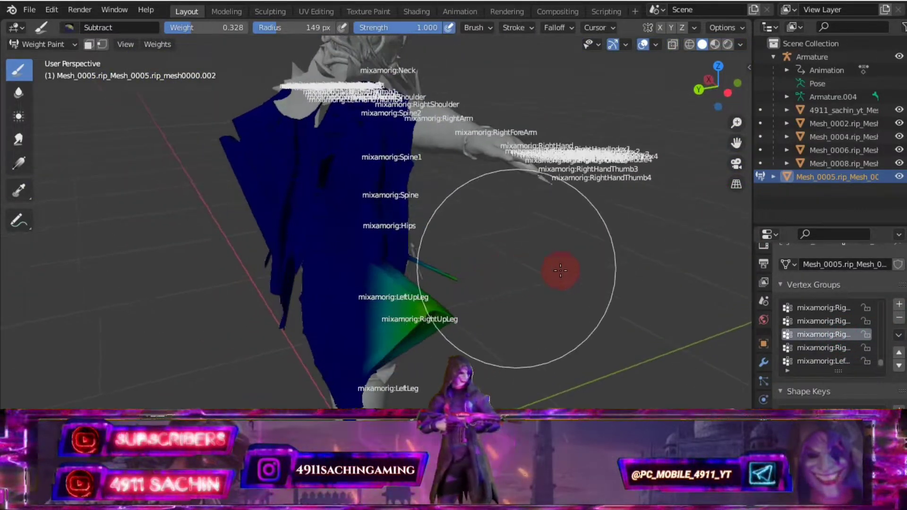
# Subtract the teal and green weight from the cape's lower tip until it is blue.
pyautogui.scroll(1, 611, 253)
pyautogui.scroll(2, 608, 253)
pyautogui.scroll(2, 603, 263)
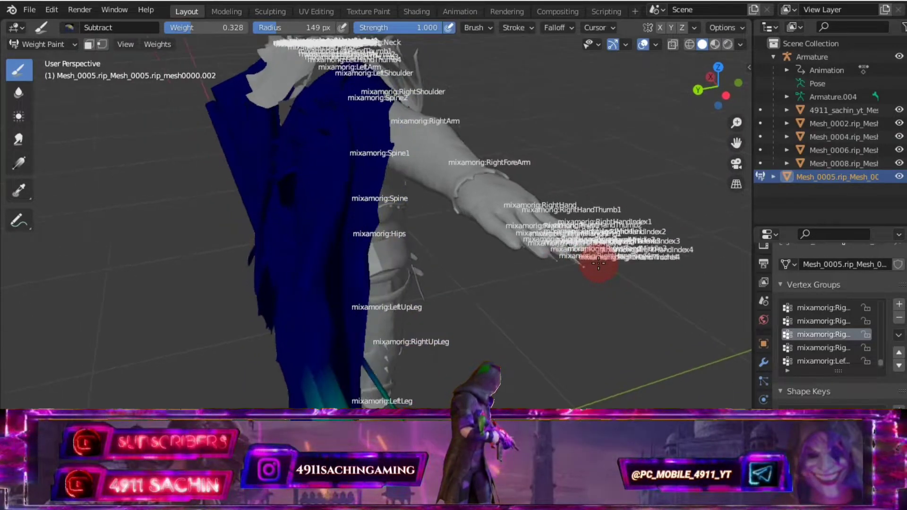
pyautogui.scroll(1, 587, 267)
pyautogui.moveTo(596, 265)
pyautogui.mouseDown(button='middle')
pyautogui.moveTo(551, 246)
pyautogui.moveTo(536, 253)
pyautogui.moveTo(588, 233)
pyautogui.moveTo(340, 213)
pyautogui.mouseUp(button='middle')
pyautogui.moveTo(340, 214); pyautogui.dragTo(152, 98)
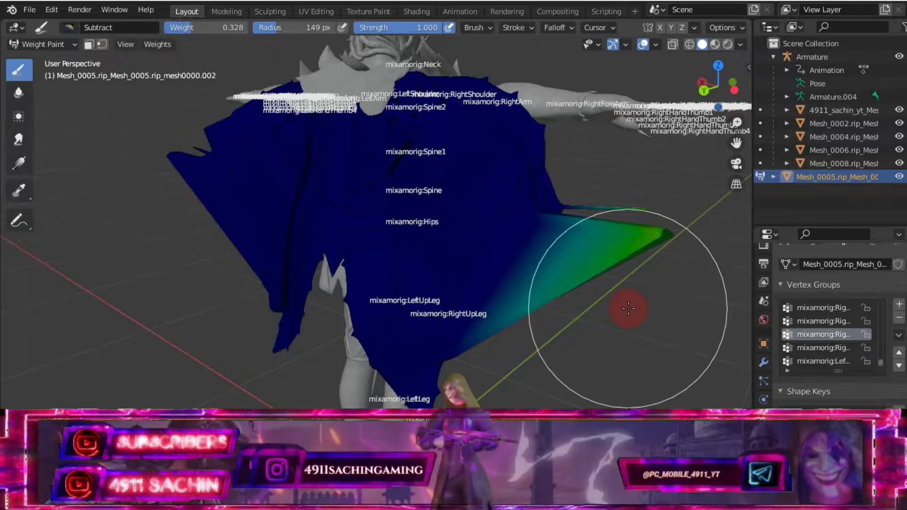
pyautogui.moveTo(629, 309)
pyautogui.mouseDown()
pyautogui.moveTo(630, 237)
pyautogui.moveTo(604, 227)
pyautogui.moveTo(629, 227)
pyautogui.mouseUp()
pyautogui.moveTo(629, 227)
pyautogui.mouseDown(button='middle')
pyautogui.moveTo(458, 220)
pyautogui.moveTo(196, 174)
pyautogui.mouseUp(button='middle')
pyautogui.moveTo(241, 235)
pyautogui.mouseDown(button='middle')
pyautogui.moveTo(605, 236)
pyautogui.moveTo(492, 182)
pyautogui.moveTo(471, 207)
pyautogui.mouseUp(button='middle')
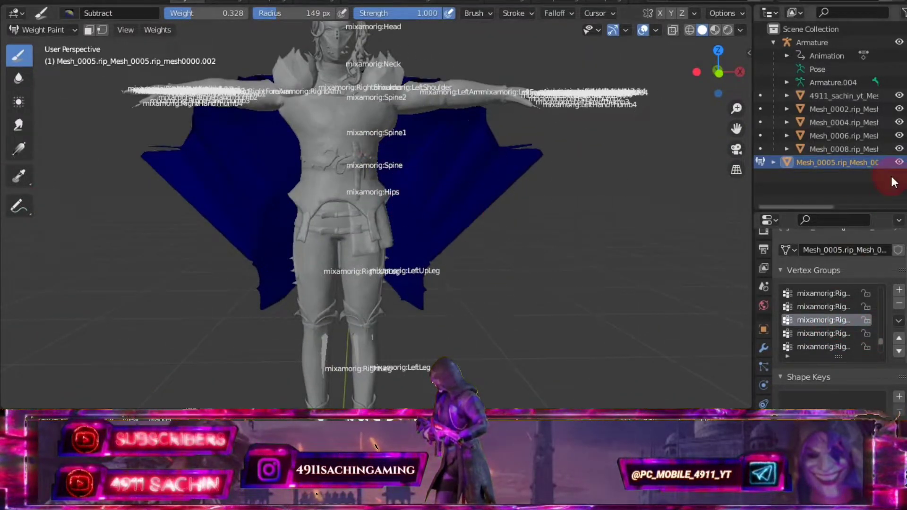
# Hide the other meshes and subtract the first arm group's stray cape weights.
pyautogui.moveTo(899, 149); pyautogui.dragTo(899, 95)
pyautogui.scroll(1, 516, 142)
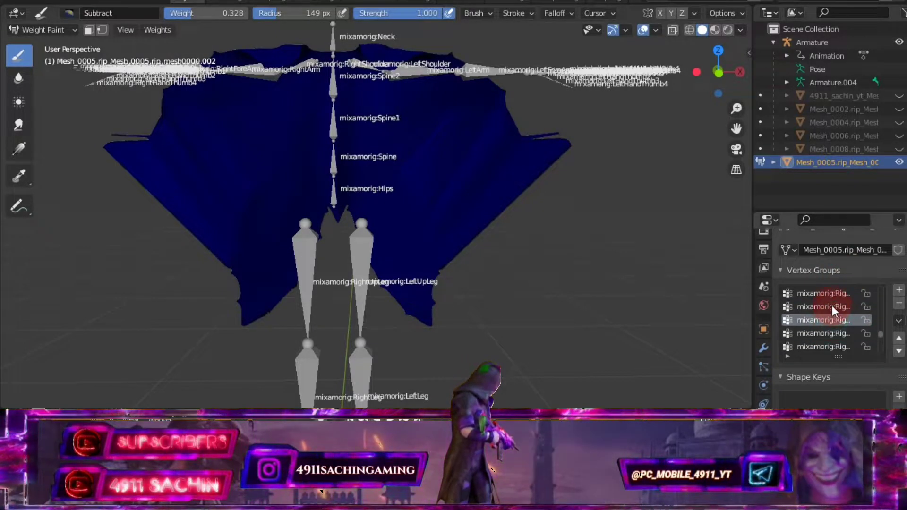
pyautogui.click(835, 293)
pyautogui.moveTo(151, 118); pyautogui.dragTo(156, 137)
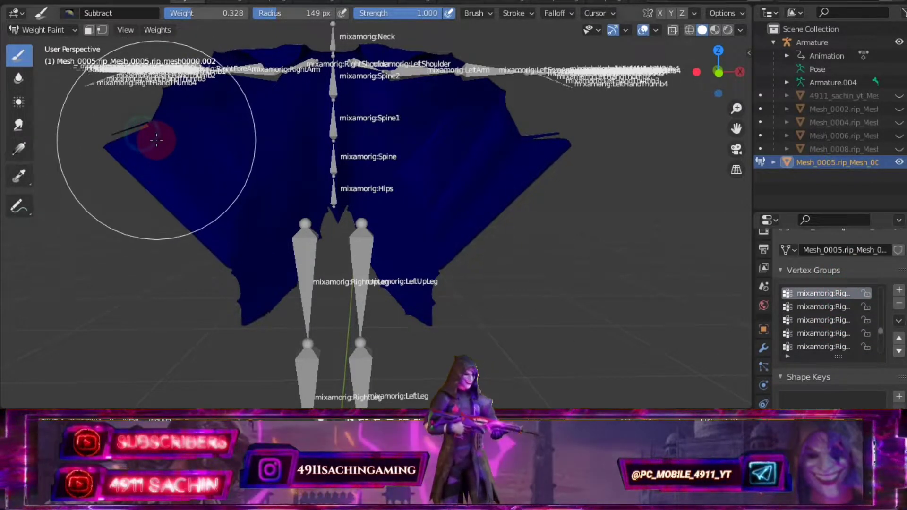
pyautogui.moveTo(156, 137); pyautogui.dragTo(445, 173, button='middle')
# Paint out the second group's green weights near the right arm.
pyautogui.click(836, 306)
pyautogui.moveTo(498, 147)
pyautogui.mouseDown(button='middle')
pyautogui.moveTo(587, 193)
pyautogui.moveTo(587, 233)
pyautogui.mouseUp(button='middle')
pyautogui.moveTo(587, 233)
pyautogui.mouseDown()
pyautogui.moveTo(546, 233)
pyautogui.moveTo(579, 182)
pyautogui.moveTo(573, 170)
pyautogui.mouseUp()
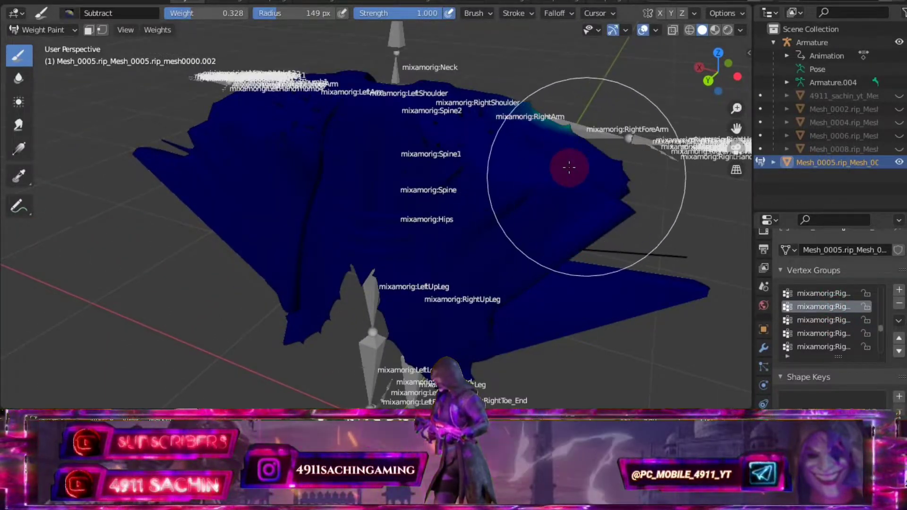
pyautogui.moveTo(573, 170)
pyautogui.mouseDown(button='middle')
pyautogui.moveTo(506, 182)
pyautogui.moveTo(342, 160)
pyautogui.moveTo(404, 197)
pyautogui.moveTo(299, 211)
pyautogui.moveTo(532, 215)
pyautogui.moveTo(401, 223)
pyautogui.mouseUp(button='middle')
# Activate another arm vertex group and switch to the Draw brush.
pyautogui.click(830, 318)
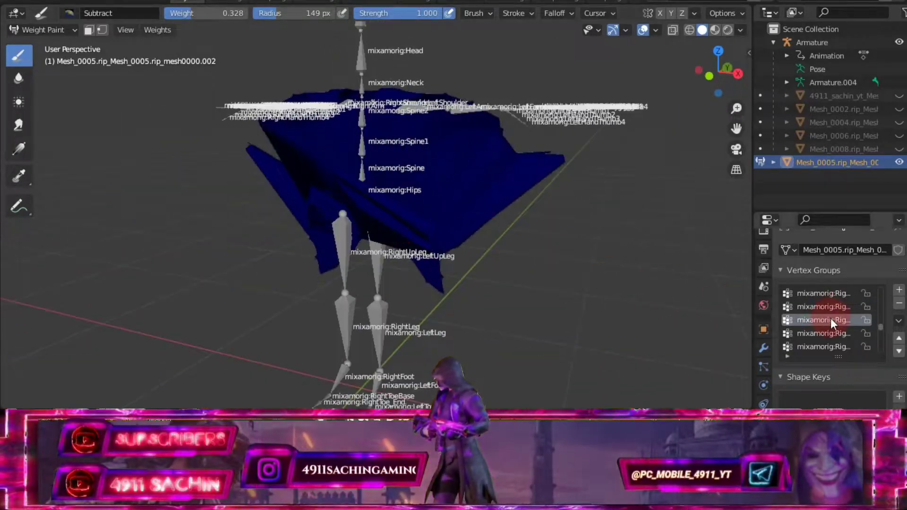
pyautogui.moveTo(542, 238)
pyautogui.mouseDown(button='middle')
pyautogui.moveTo(625, 201)
pyautogui.moveTo(198, 80)
pyautogui.mouseUp(button='middle')
pyautogui.click(68, 13)
pyautogui.click(192, 52)
pyautogui.moveTo(441, 257)
pyautogui.mouseDown(button='middle')
pyautogui.moveTo(450, 279)
pyautogui.moveTo(345, 192)
pyautogui.moveTo(319, 263)
pyautogui.moveTo(398, 247)
pyautogui.moveTo(375, 262)
pyautogui.moveTo(263, 253)
pyautogui.mouseUp(button='middle')
# Check more left-side vertex groups and switch back to the Subtract brush.
pyautogui.click(824, 307)
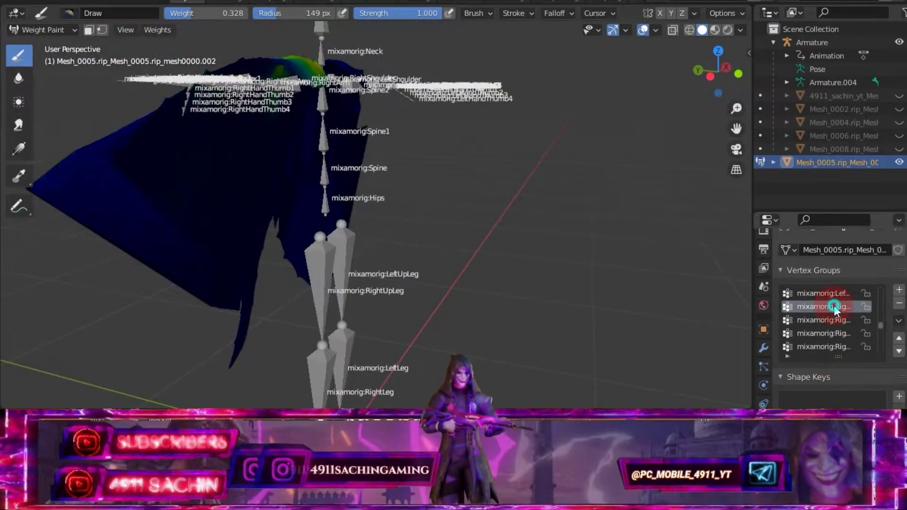
pyautogui.moveTo(519, 284)
pyautogui.mouseDown(button='middle')
pyautogui.moveTo(467, 261)
pyautogui.moveTo(501, 278)
pyautogui.mouseUp(button='middle')
pyautogui.scroll(2, 821, 321)
pyautogui.click(824, 319)
pyautogui.moveTo(360, 214)
pyautogui.mouseDown(button='middle')
pyautogui.moveTo(561, 237)
pyautogui.moveTo(343, 210)
pyautogui.moveTo(660, 192)
pyautogui.mouseUp(button='middle')
pyautogui.click(69, 12)
pyautogui.click(407, 47)
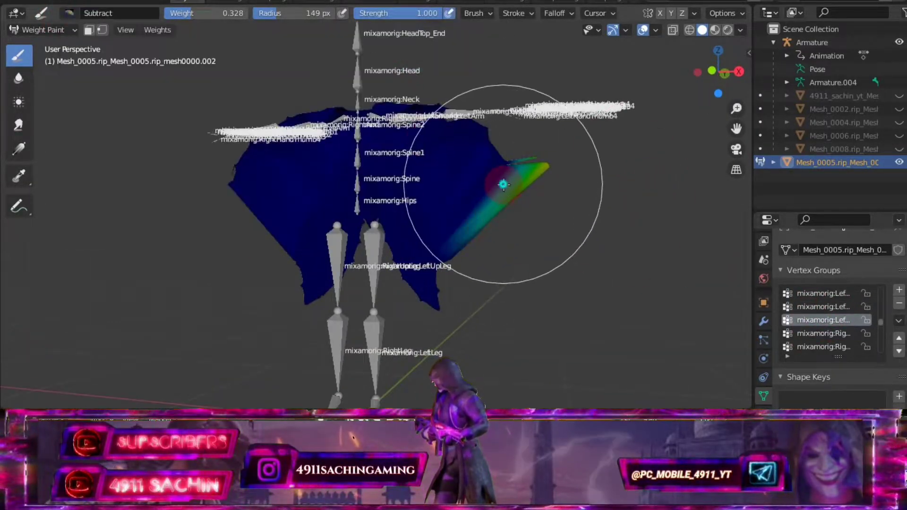
pyautogui.moveTo(540, 193)
pyautogui.mouseDown(button='middle')
pyautogui.moveTo(290, 223)
pyautogui.moveTo(375, 202)
pyautogui.moveTo(472, 212)
pyautogui.moveTo(524, 189)
pyautogui.moveTo(360, 152)
pyautogui.moveTo(688, 101)
pyautogui.moveTo(577, 212)
pyautogui.moveTo(416, 199)
pyautogui.moveTo(523, 208)
pyautogui.mouseUp(button='middle')
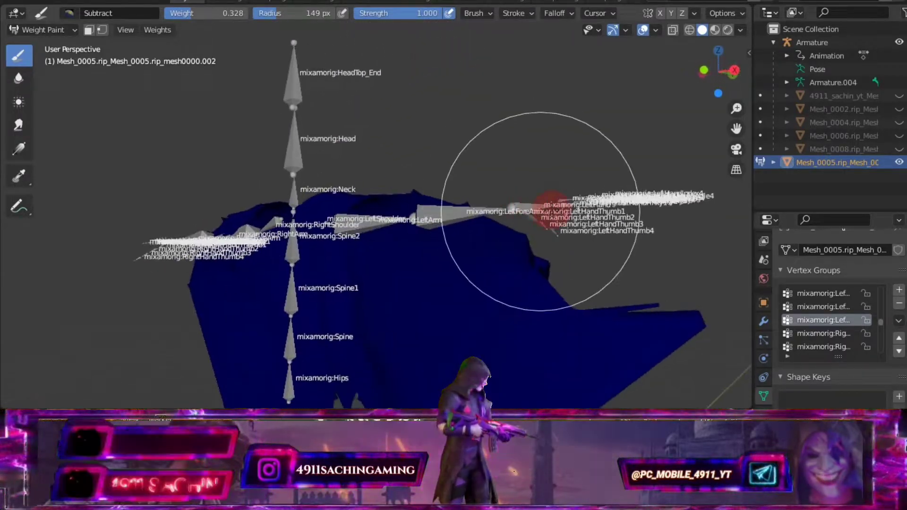
# Review further vertex groups and erase the coloured weights on the left cape part.
pyautogui.click(831, 307)
pyautogui.moveTo(699, 312)
pyautogui.mouseDown(button='middle')
pyautogui.moveTo(601, 309)
pyautogui.moveTo(526, 293)
pyautogui.moveTo(448, 260)
pyautogui.moveTo(411, 299)
pyautogui.mouseUp(button='middle')
pyautogui.click(824, 320)
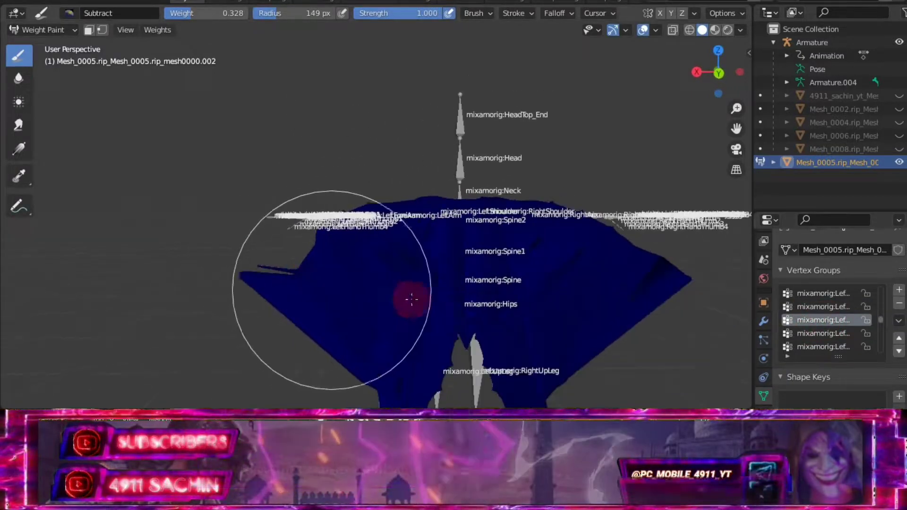
pyautogui.moveTo(481, 225)
pyautogui.mouseDown(button='middle')
pyautogui.moveTo(607, 202)
pyautogui.moveTo(377, 237)
pyautogui.mouseUp(button='middle')
pyautogui.click(824, 307)
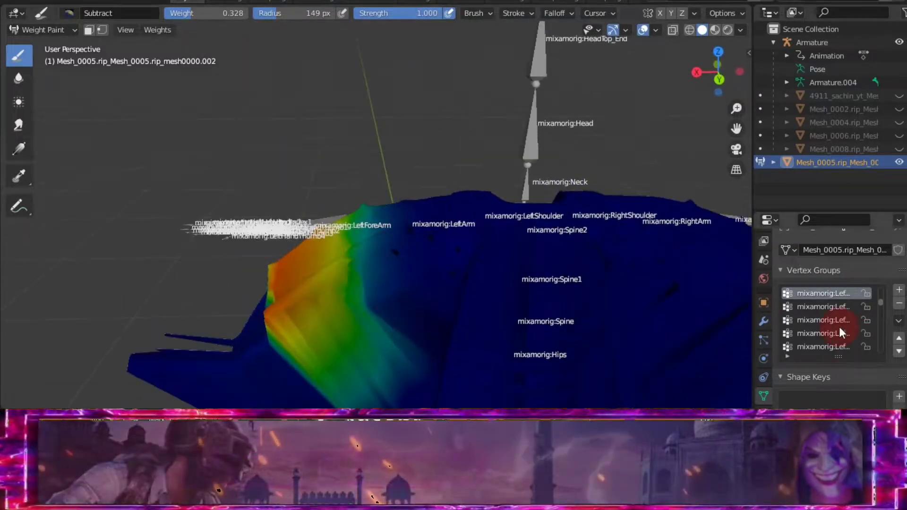
pyautogui.moveTo(202, 274); pyautogui.dragTo(283, 283)
pyautogui.moveTo(284, 283)
pyautogui.mouseDown(button='middle')
pyautogui.moveTo(465, 244)
pyautogui.moveTo(263, 293)
pyautogui.mouseUp(button='middle')
# Activate the top vertex group and erase its weights on the arm.
pyautogui.click(824, 294)
pyautogui.moveTo(542, 299)
pyautogui.mouseDown(button='middle')
pyautogui.moveTo(634, 290)
pyautogui.moveTo(357, 307)
pyautogui.mouseUp(button='middle')
pyautogui.moveTo(358, 307)
pyautogui.mouseDown()
pyautogui.moveTo(328, 263)
pyautogui.moveTo(354, 246)
pyautogui.mouseUp()
pyautogui.moveTo(354, 247)
pyautogui.mouseDown(button='middle')
pyautogui.moveTo(530, 253)
pyautogui.moveTo(461, 283)
pyautogui.moveTo(500, 271)
pyautogui.moveTo(303, 147)
pyautogui.mouseUp(button='middle')
# Switch to the Draw brush and zoom in on the hip weights.
pyautogui.click(69, 13)
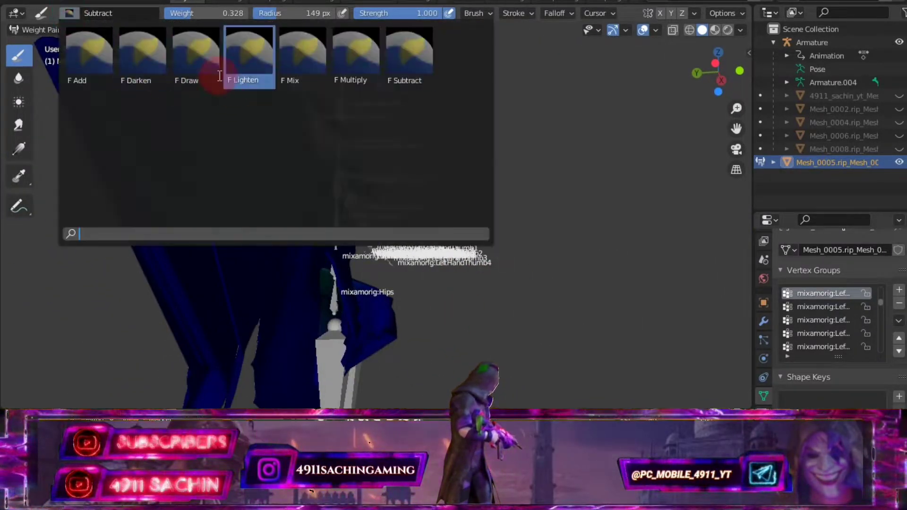
pyautogui.click(217, 77)
pyautogui.moveTo(374, 313)
pyautogui.mouseDown(button='middle')
pyautogui.moveTo(354, 263)
pyautogui.moveTo(284, 330)
pyautogui.moveTo(345, 294)
pyautogui.mouseUp(button='middle')
pyautogui.keyDown('ctrl'); pyautogui.scroll(2, 835, 319); pyautogui.keyUp('ctrl')
pyautogui.keyDown('ctrl'); pyautogui.scroll(2, 833, 315); pyautogui.keyUp('ctrl')
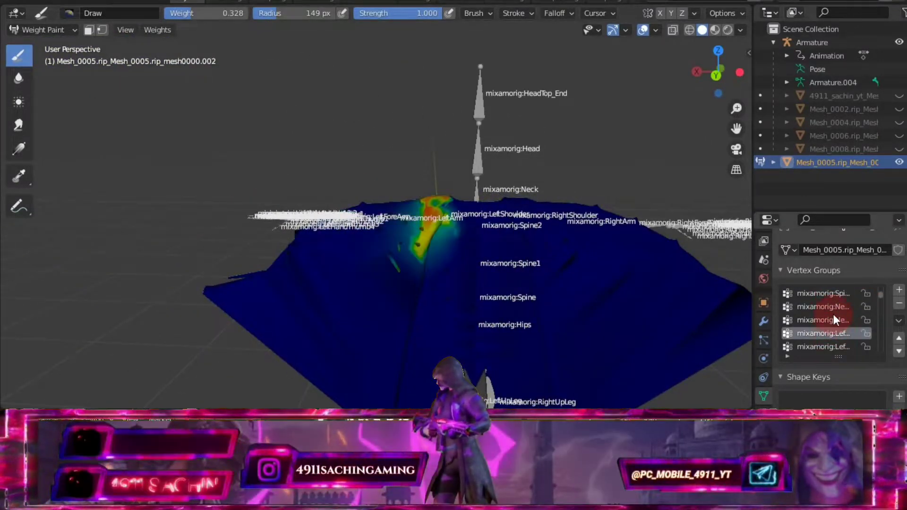
pyautogui.keyDown('ctrl'); pyautogui.scroll(1, 826, 326); pyautogui.keyUp('ctrl')
pyautogui.keyDown('ctrl'); pyautogui.scroll(1, 832, 316); pyautogui.keyUp('ctrl')
pyautogui.keyDown('ctrl'); pyautogui.scroll(1, 837, 312); pyautogui.keyUp('ctrl')
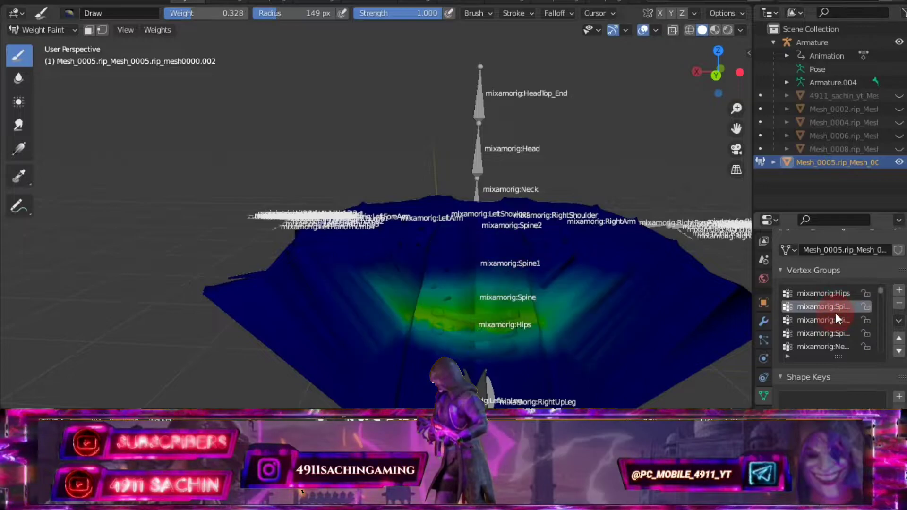
pyautogui.keyDown('ctrl'); pyautogui.scroll(1, 835, 313); pyautogui.keyUp('ctrl')
pyautogui.moveTo(577, 273); pyautogui.dragTo(380, 198, button='middle')
# Re-pick the Draw brush and orbit around the rig to review the Hips weight gradient.
pyautogui.click(69, 12)
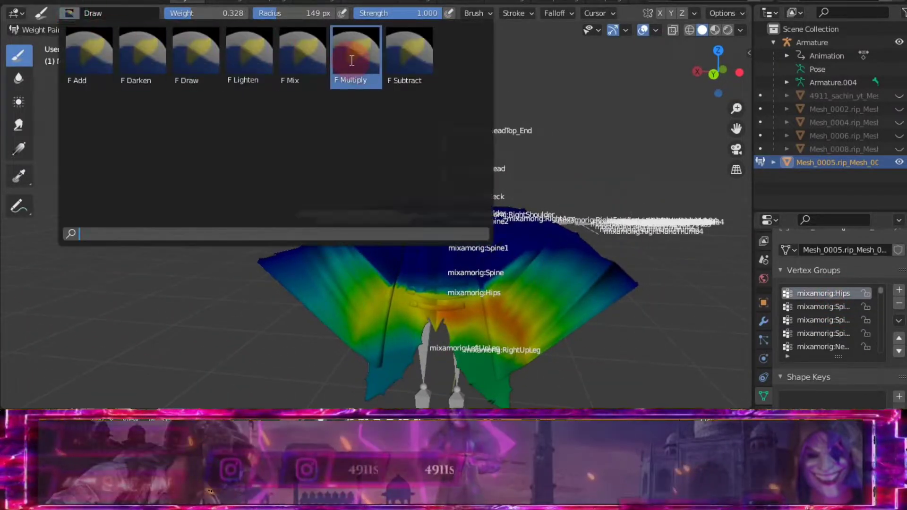
pyautogui.click(208, 58)
pyautogui.moveTo(537, 199)
pyautogui.mouseDown(button='middle')
pyautogui.moveTo(633, 253)
pyautogui.moveTo(278, 246)
pyautogui.mouseUp(button='middle')
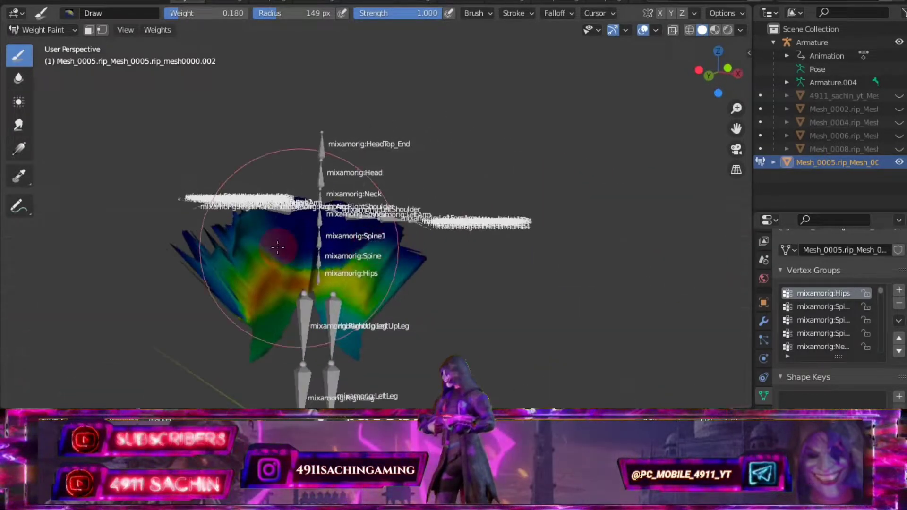
pyautogui.moveTo(227, 258); pyautogui.dragTo(598, 270, button='middle')
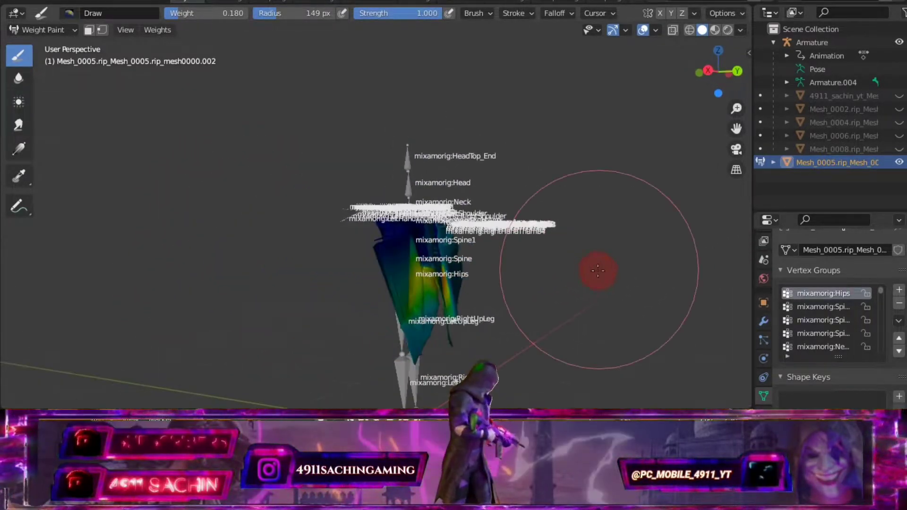
pyautogui.moveTo(397, 267); pyautogui.dragTo(339, 261, button='middle')
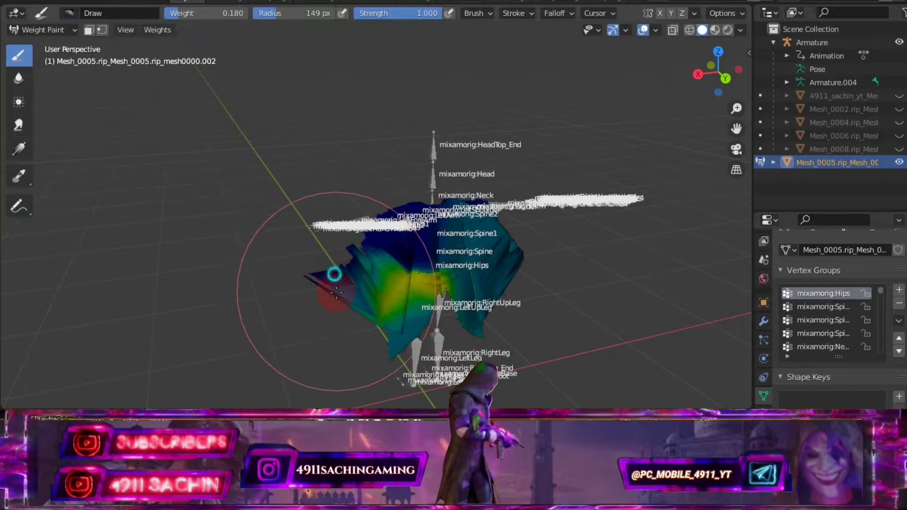
pyautogui.scroll(3, 543, 234)
pyautogui.scroll(3, 473, 227)
pyautogui.scroll(1, 283, 208)
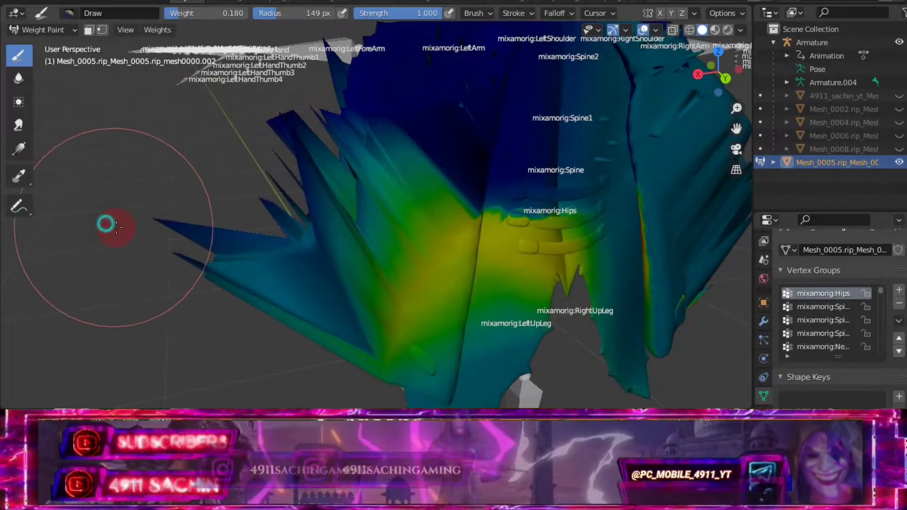
pyautogui.scroll(-5, 334, 100)
pyautogui.moveTo(487, 151); pyautogui.dragTo(480, 178, button='middle')
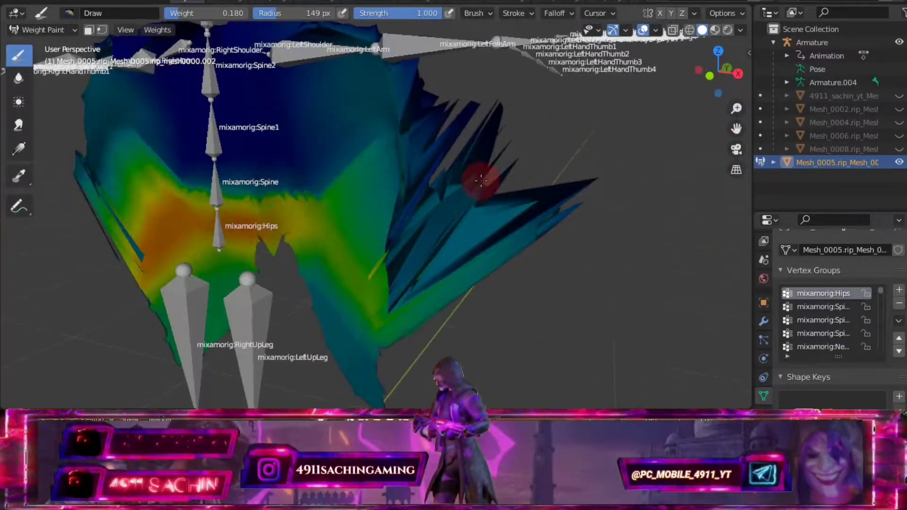
pyautogui.scroll(3, 409, 220)
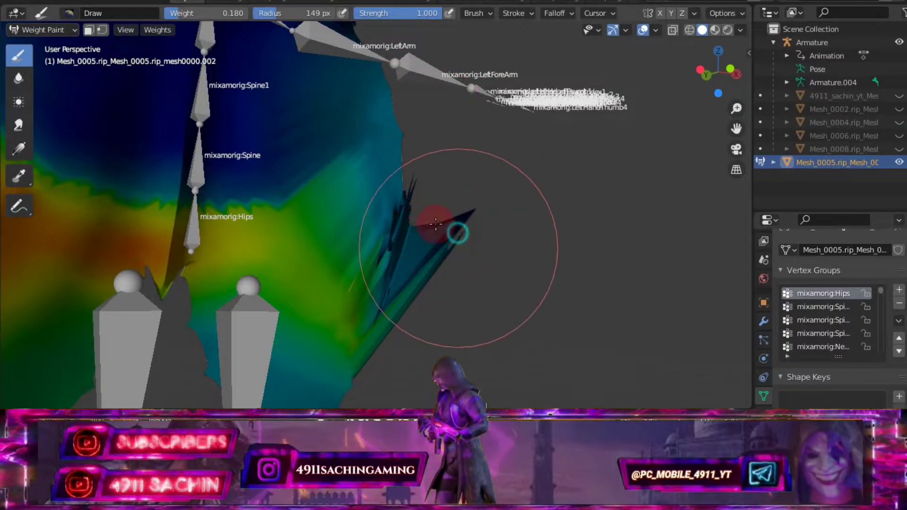
pyautogui.scroll(-5, 435, 223)
pyautogui.scroll(3, 365, 196)
pyautogui.scroll(-3, 368, 298)
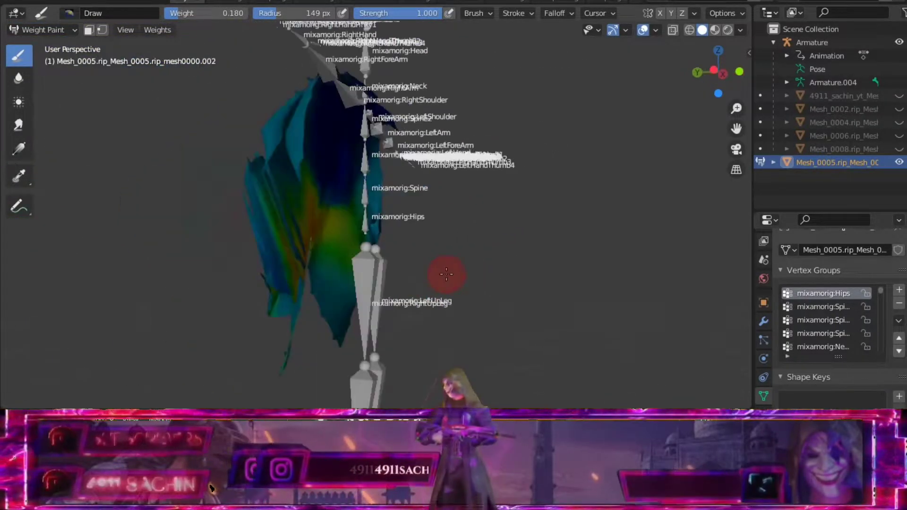
pyautogui.moveTo(445, 273); pyautogui.dragTo(500, 262, button='middle')
# Cycle through the Spine, Head and left-side vertex groups to inspect their weights.
pyautogui.click(834, 308)
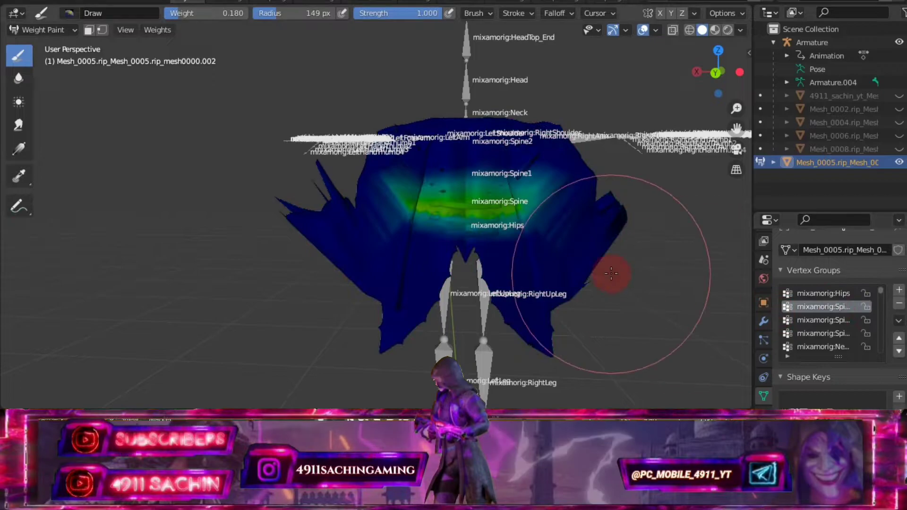
pyautogui.moveTo(597, 269)
pyautogui.mouseDown(button='middle')
pyautogui.moveTo(425, 263)
pyautogui.moveTo(544, 265)
pyautogui.mouseUp(button='middle')
pyautogui.click(828, 319)
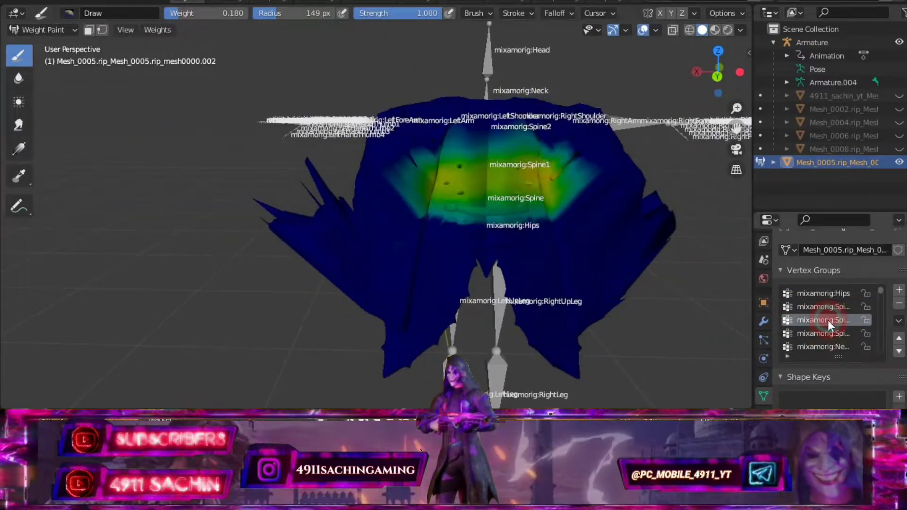
pyautogui.click(838, 333)
pyautogui.scroll(-2, 832, 324)
pyautogui.scroll(-2, 835, 319)
pyautogui.click(834, 307)
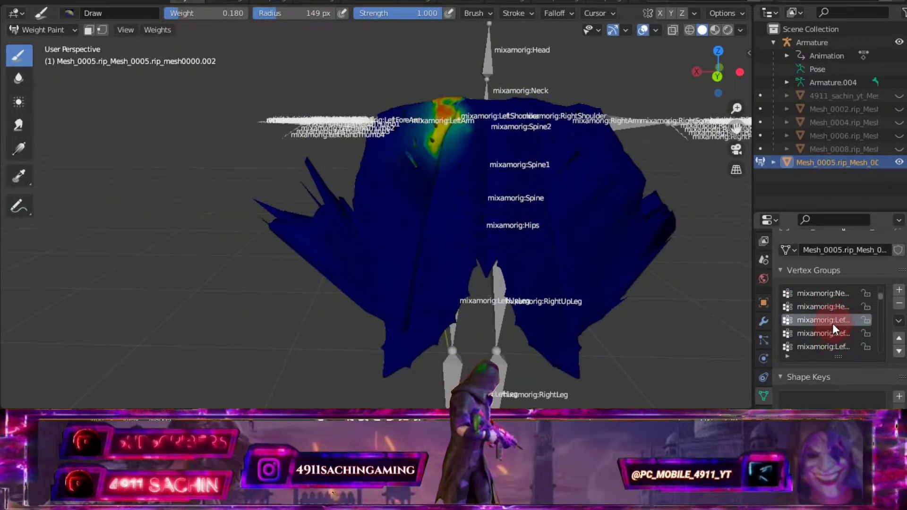
pyautogui.scroll(-1, 832, 323)
pyautogui.click(828, 321)
# Activate the third left-side group and inspect the shoulder, torso and hand weights.
pyautogui.moveTo(520, 189); pyautogui.dragTo(475, 161, button='middle')
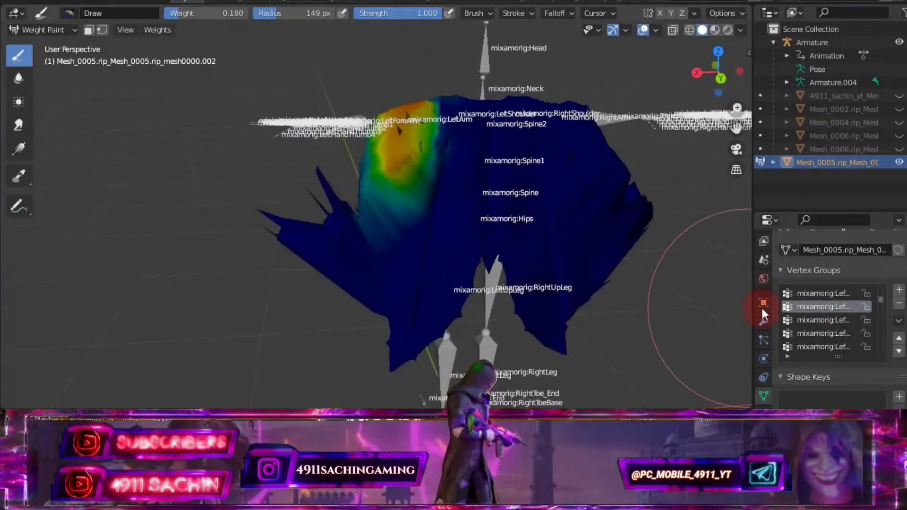
pyautogui.click(824, 319)
pyautogui.moveTo(374, 171)
pyautogui.mouseDown(button='middle')
pyautogui.moveTo(385, 182)
pyautogui.moveTo(303, 176)
pyautogui.moveTo(449, 174)
pyautogui.mouseUp(button='middle')
pyautogui.scroll(3, 341, 186)
pyautogui.moveTo(283, 237)
pyautogui.mouseDown(button='middle')
pyautogui.moveTo(413, 172)
pyautogui.moveTo(309, 156)
pyautogui.mouseUp(button='middle')
pyautogui.moveTo(236, 232)
pyautogui.mouseDown(button='middle')
pyautogui.moveTo(440, 192)
pyautogui.moveTo(461, 199)
pyautogui.mouseUp(button='middle')
# Switch the weight-paint brush to Subtract.
pyautogui.click(69, 12)
pyautogui.click(293, 142)
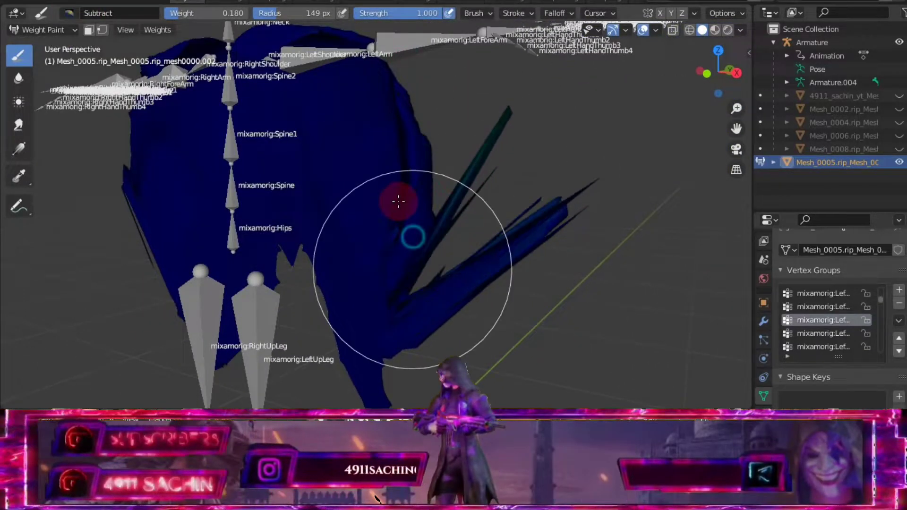
pyautogui.moveTo(481, 138); pyautogui.dragTo(480, 266, button='middle')
pyautogui.moveTo(533, 188); pyautogui.dragTo(385, 311, button='middle')
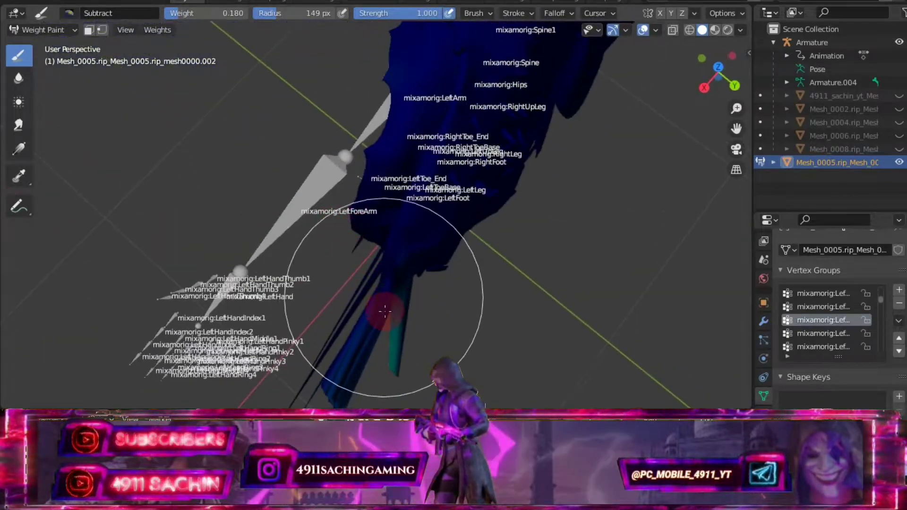
pyautogui.moveTo(400, 354)
pyautogui.mouseDown(button='middle')
pyautogui.moveTo(404, 247)
pyautogui.moveTo(304, 350)
pyautogui.moveTo(419, 307)
pyautogui.moveTo(435, 223)
pyautogui.mouseUp(button='middle')
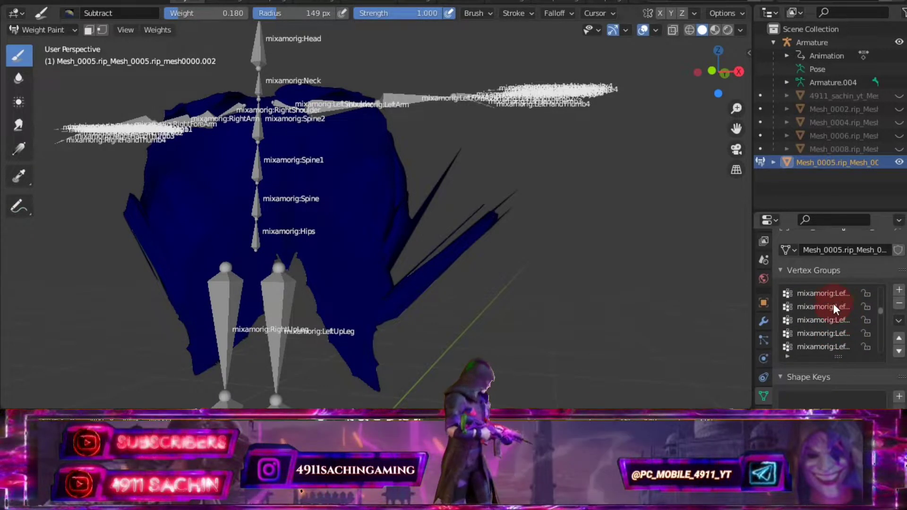
# Step through the third, fourth and right-side vertex groups, checking the RightArm weights.
pyautogui.click(837, 321)
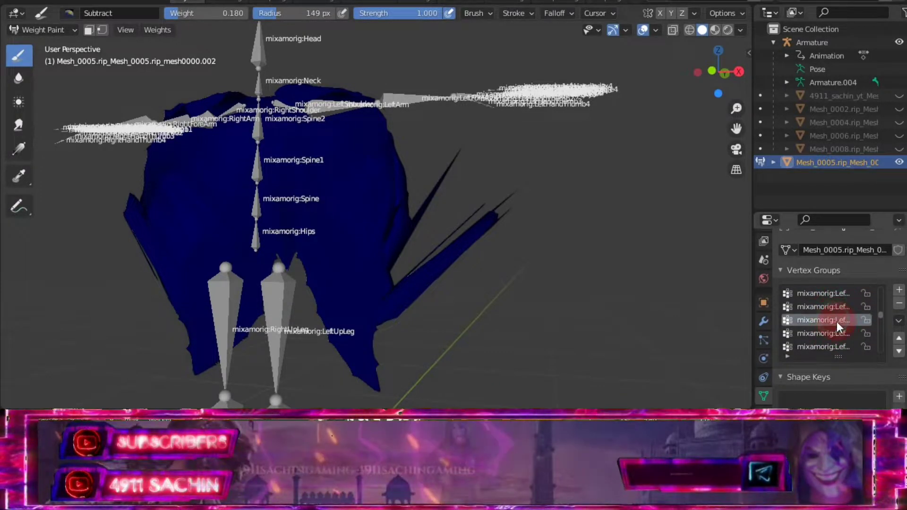
pyautogui.click(834, 332)
pyautogui.click(497, 218)
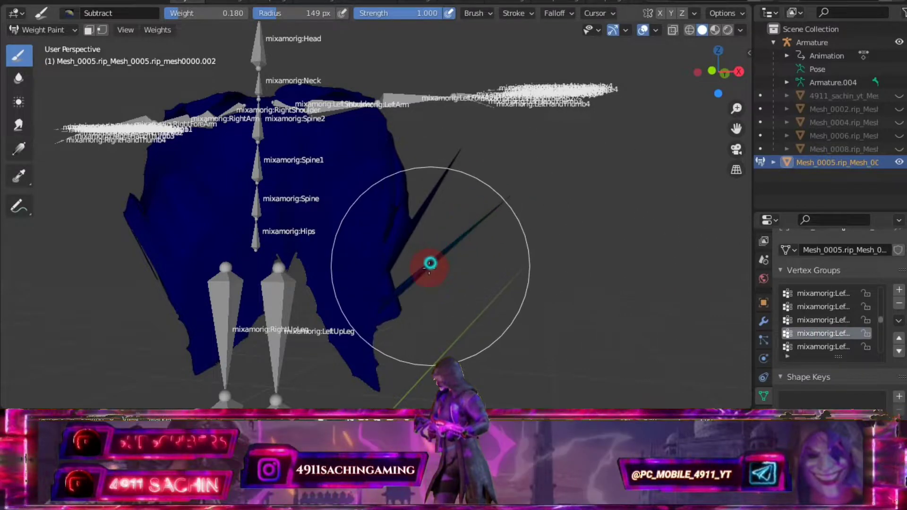
pyautogui.moveTo(429, 263)
pyautogui.mouseDown(button='middle')
pyautogui.moveTo(334, 228)
pyautogui.moveTo(309, 147)
pyautogui.mouseUp(button='middle')
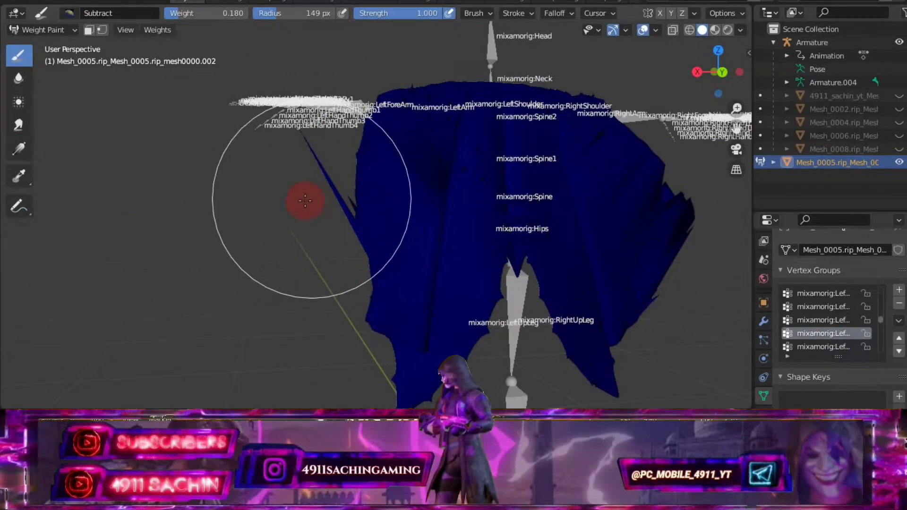
pyautogui.moveTo(305, 200); pyautogui.dragTo(831, 319, button='middle')
pyautogui.click(841, 323)
pyautogui.moveTo(416, 227); pyautogui.dragTo(451, 231, button='middle')
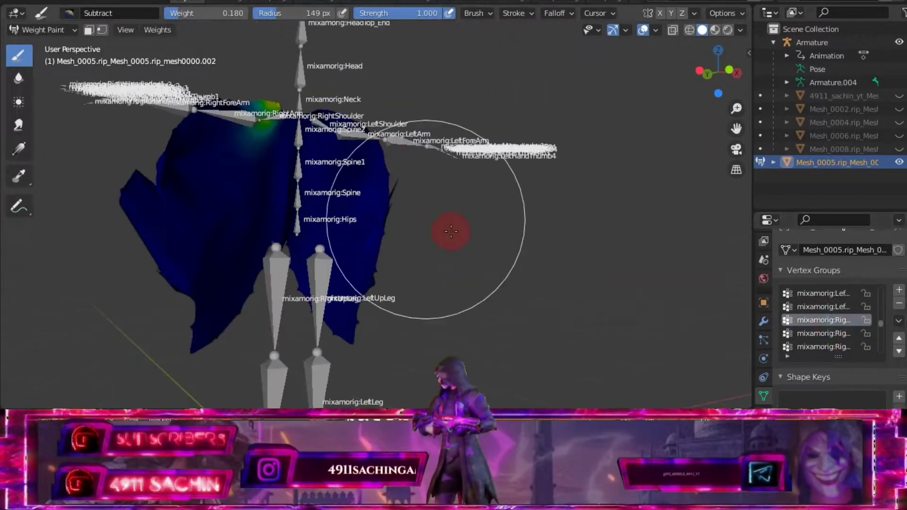
pyautogui.click(835, 323)
# Paint the cape's red shoulder weights down to blue from behind.
pyautogui.moveTo(571, 205); pyautogui.dragTo(599, 226, button='middle')
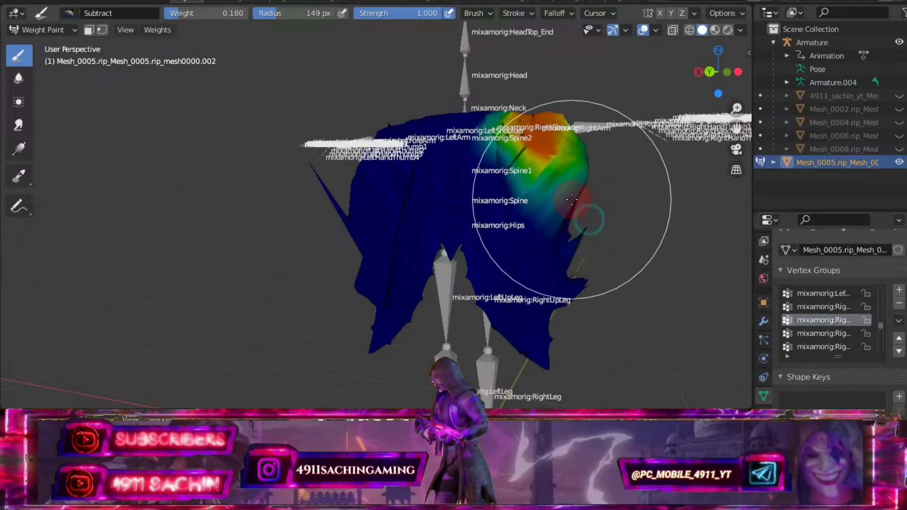
pyautogui.moveTo(551, 186)
pyautogui.mouseDown()
pyautogui.moveTo(564, 155)
pyautogui.moveTo(547, 152)
pyautogui.moveTo(577, 152)
pyautogui.mouseUp()
pyautogui.moveTo(578, 152); pyautogui.dragTo(314, 172, button='middle')
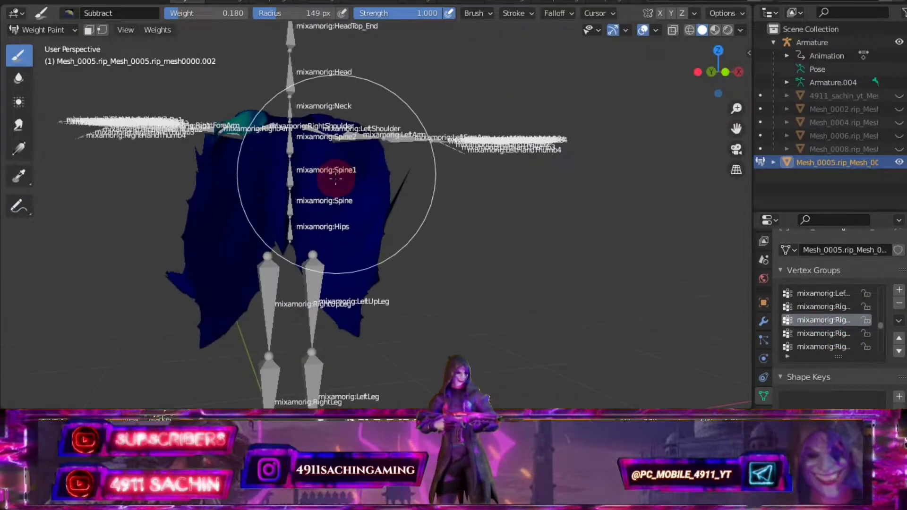
pyautogui.click(825, 333)
pyautogui.moveTo(473, 226); pyautogui.dragTo(496, 214, button='middle')
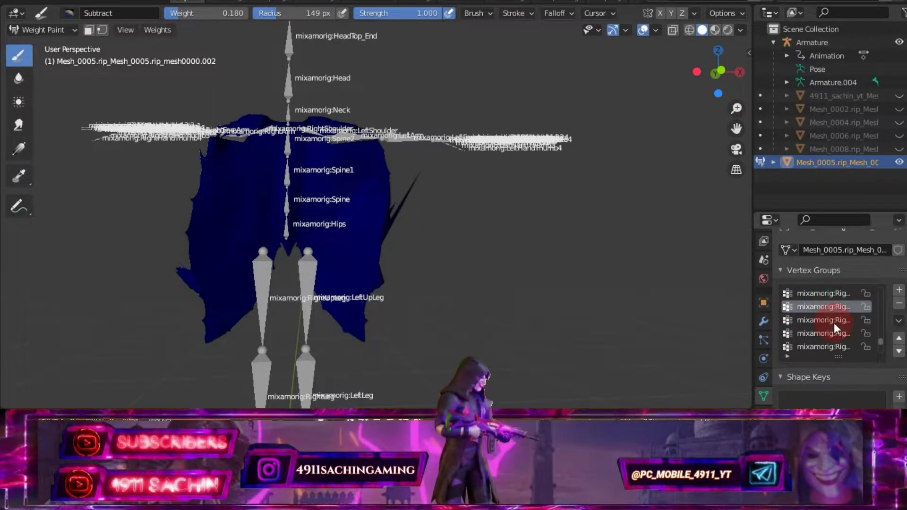
# Activate the LeftUpLeg vertex group to show its weights on the cape.
pyautogui.moveTo(737, 279); pyautogui.dragTo(608, 211, button='middle')
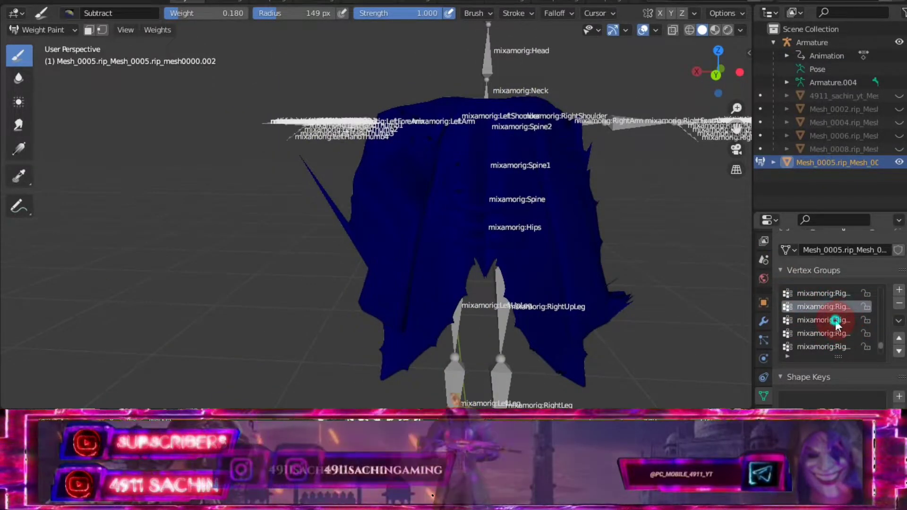
pyautogui.scroll(-1, 836, 323)
pyautogui.click(832, 323)
pyautogui.moveTo(520, 246); pyautogui.dragTo(523, 302, button='middle')
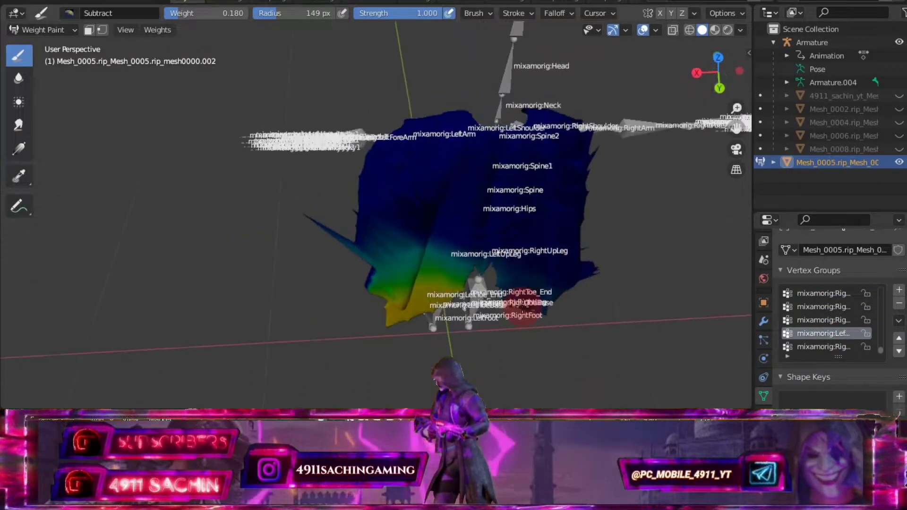
# Switch the brush to Draw so painting adds weight.
pyautogui.click(69, 13)
pyautogui.click(196, 45)
pyautogui.moveTo(243, 227)
pyautogui.mouseDown(button='middle')
pyautogui.moveTo(412, 242)
pyautogui.moveTo(515, 130)
pyautogui.mouseUp(button='middle')
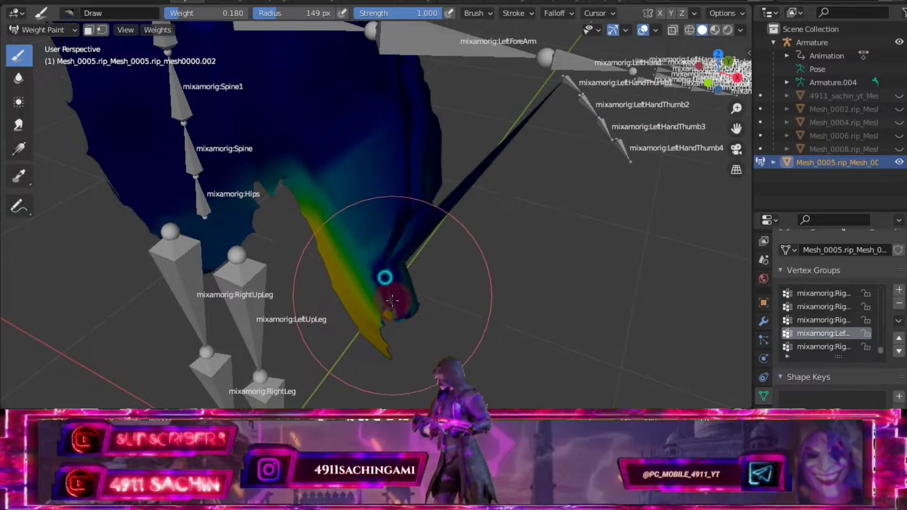
pyautogui.moveTo(442, 247); pyautogui.dragTo(264, 184, button='middle')
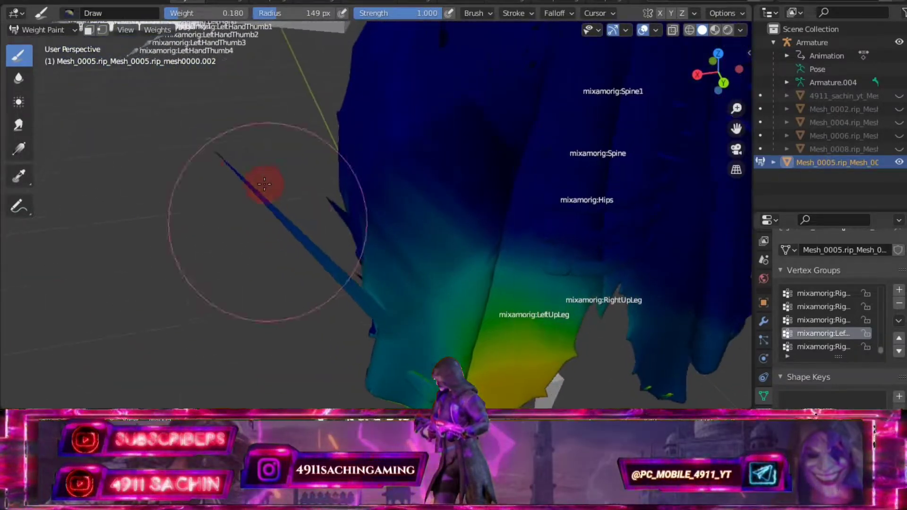
# Enable the wireframe overlay and inspect the cape's lower edge and hem.
pyautogui.click(690, 30)
pyautogui.moveTo(472, 189); pyautogui.dragTo(335, 229, button='middle')
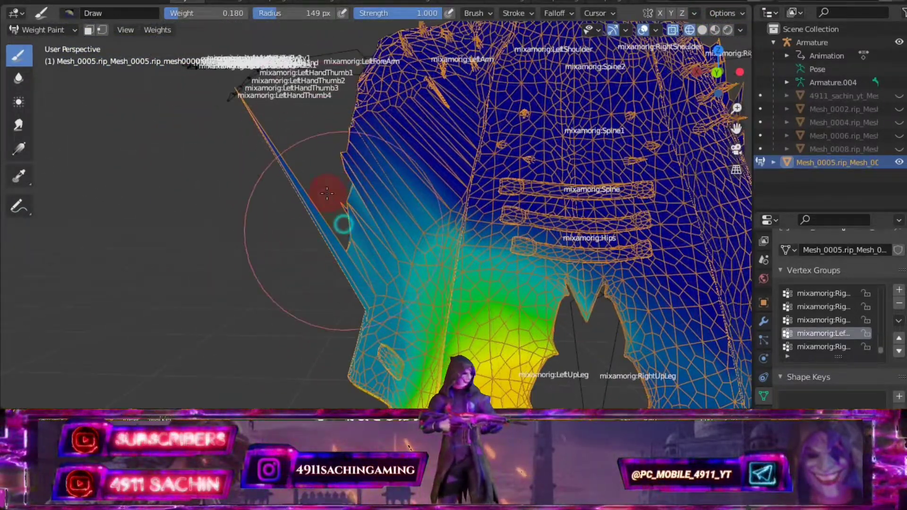
pyautogui.moveTo(327, 192); pyautogui.dragTo(426, 310, button='middle')
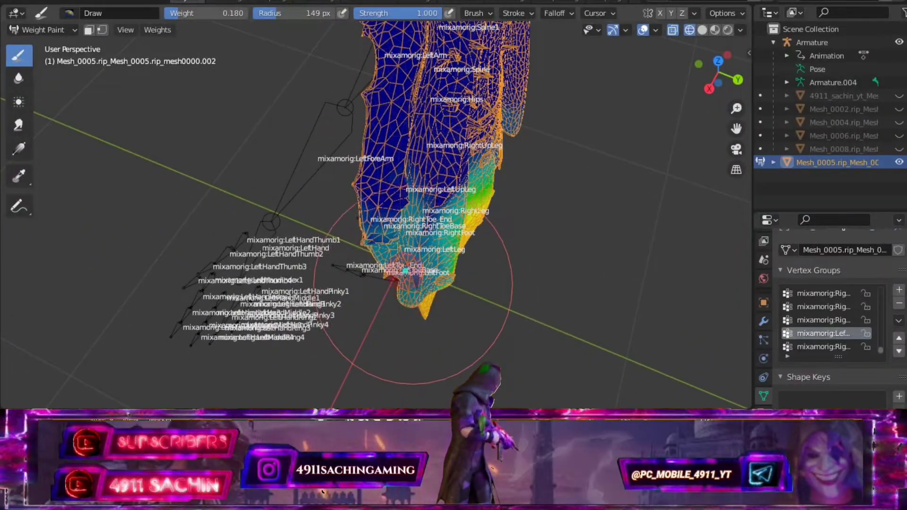
pyautogui.scroll(5, 413, 286)
pyautogui.moveTo(335, 203); pyautogui.dragTo(199, 252, button='middle')
pyautogui.moveTo(100, 237)
pyautogui.mouseDown(button='middle')
pyautogui.moveTo(304, 293)
pyautogui.moveTo(561, 281)
pyautogui.mouseUp(button='middle')
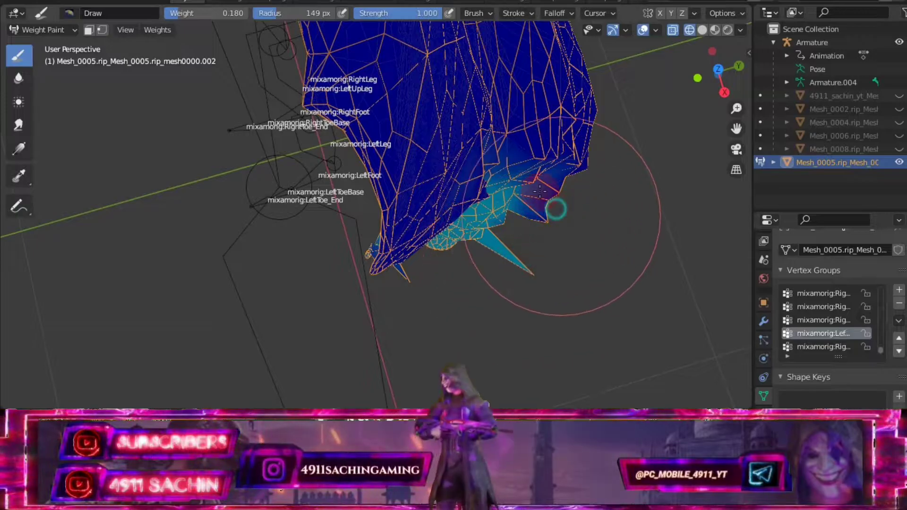
pyautogui.moveTo(539, 191)
pyautogui.mouseDown(button='middle')
pyautogui.moveTo(358, 138)
pyautogui.moveTo(333, 250)
pyautogui.mouseUp(button='middle')
pyautogui.moveTo(295, 320)
pyautogui.mouseDown(button='middle')
pyautogui.moveTo(477, 351)
pyautogui.moveTo(534, 256)
pyautogui.mouseUp(button='middle')
pyautogui.moveTo(476, 181)
pyautogui.mouseDown(button='middle')
pyautogui.moveTo(308, 227)
pyautogui.moveTo(425, 236)
pyautogui.mouseUp(button='middle')
# Show the last listed vertex group's weights around the cape's leg area.
pyautogui.click(822, 346)
pyautogui.moveTo(571, 289)
pyautogui.mouseDown(button='middle')
pyautogui.moveTo(492, 284)
pyautogui.moveTo(708, 115)
pyautogui.mouseUp(button='middle')
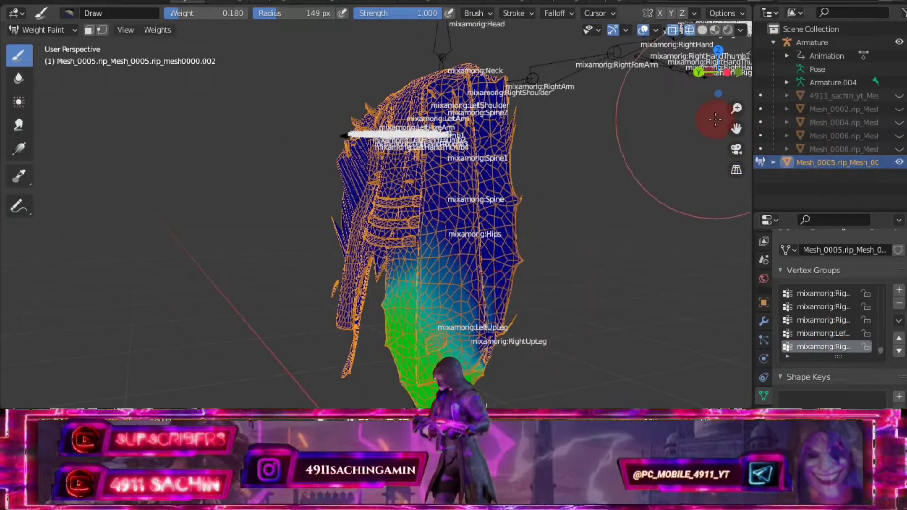
pyautogui.scroll(3, 573, 169)
pyautogui.scroll(3, 676, 335)
pyautogui.moveTo(631, 299); pyautogui.dragTo(465, 284, button='middle')
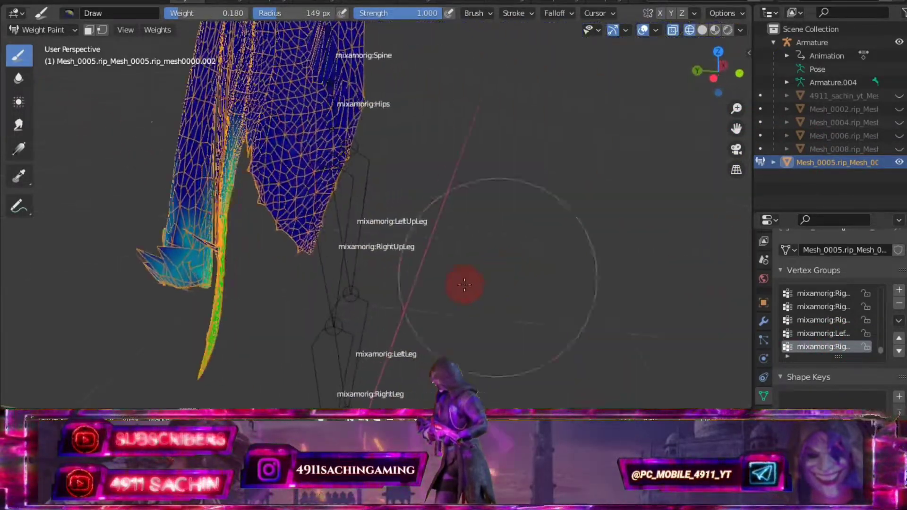
pyautogui.moveTo(189, 245)
pyautogui.mouseDown(button='middle')
pyautogui.moveTo(705, 126)
pyautogui.moveTo(449, 182)
pyautogui.moveTo(228, 195)
pyautogui.mouseUp(button='middle')
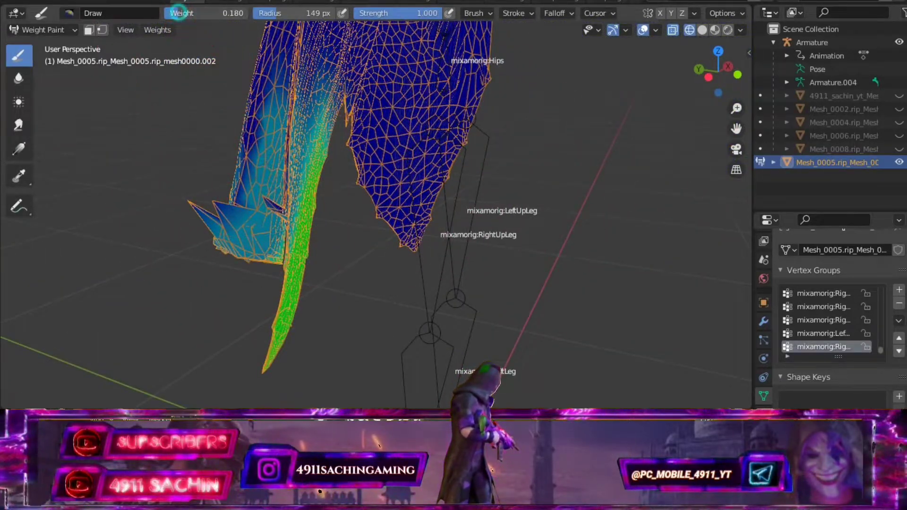
# Set the Draw brush weight to 0.406 and paint the leg area.
pyautogui.moveTo(179, 12); pyautogui.dragTo(199, 13)
pyautogui.click(228, 184)
pyautogui.moveTo(221, 207); pyautogui.dragTo(330, 253, button='middle')
pyautogui.scroll(3, 295, 242)
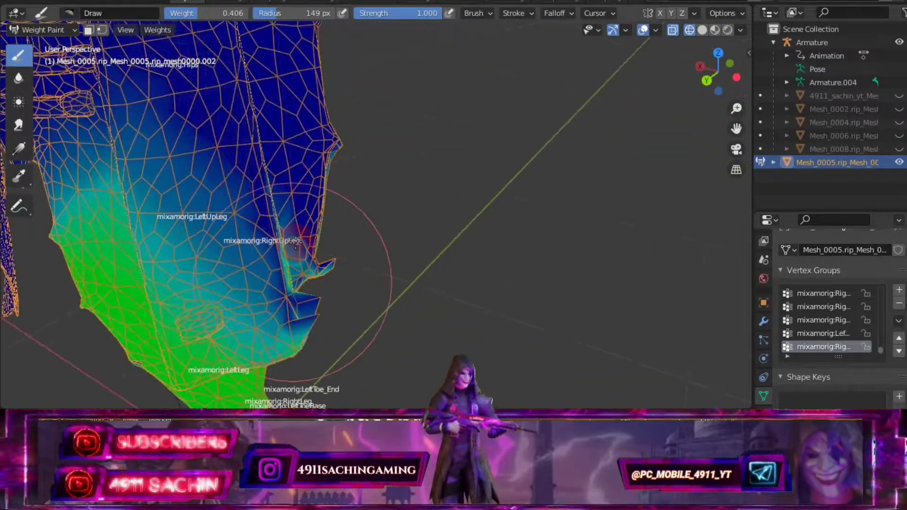
pyautogui.scroll(-5, 316, 189)
pyautogui.moveTo(314, 151)
pyautogui.mouseDown(button='middle')
pyautogui.moveTo(435, 171)
pyautogui.moveTo(530, 146)
pyautogui.mouseUp(button='middle')
# Reactivate the left upper-leg group and zoom in on the hips.
pyautogui.click(828, 333)
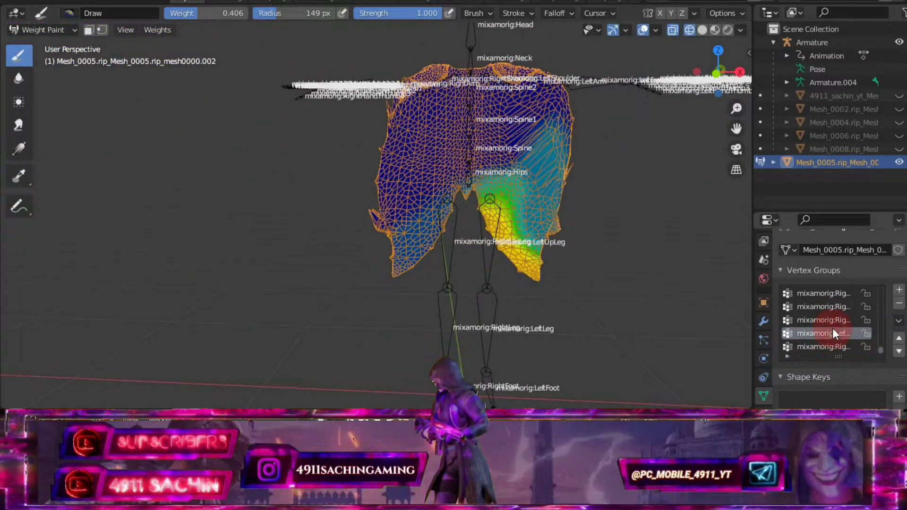
pyautogui.scroll(3, 740, 279)
pyautogui.scroll(2, 741, 279)
pyautogui.scroll(2, 587, 223)
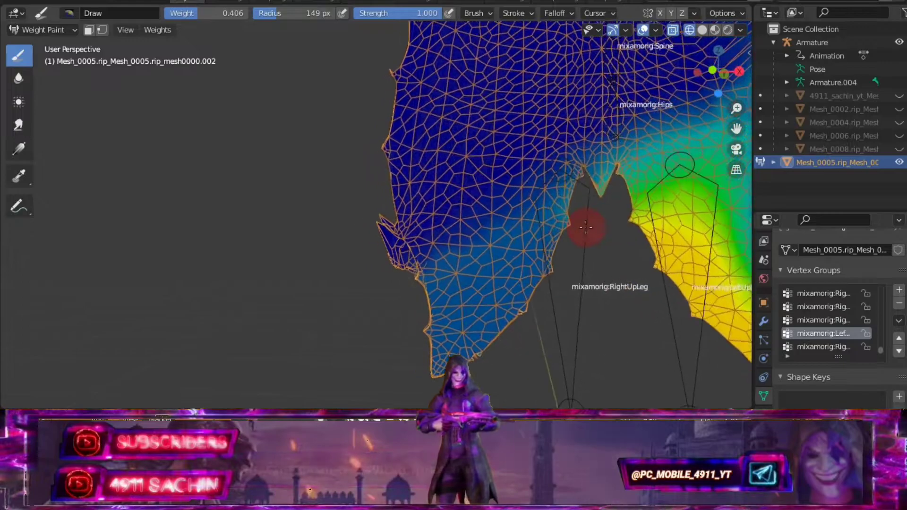
pyautogui.scroll(1, 587, 223)
pyautogui.scroll(1, 604, 190)
pyautogui.moveTo(604, 190); pyautogui.dragTo(609, 222, button='middle')
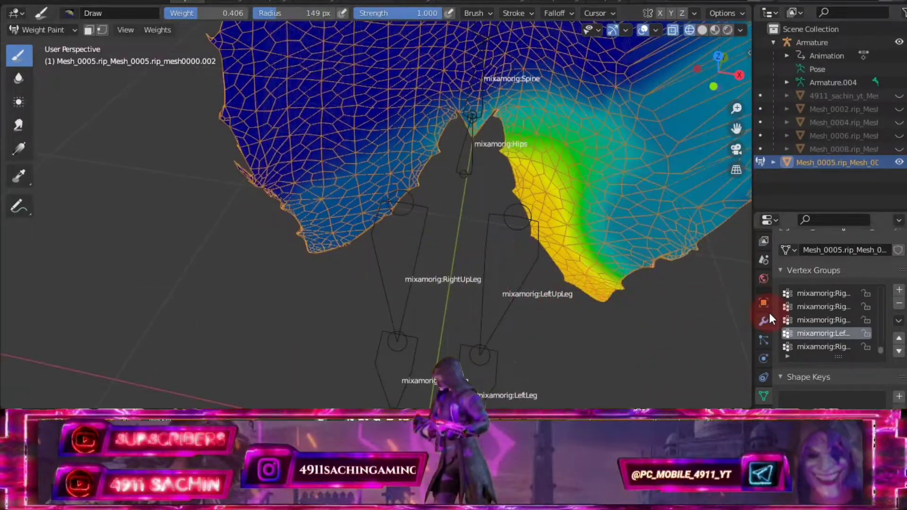
pyautogui.scroll(-3, 723, 284)
pyautogui.moveTo(724, 284); pyautogui.dragTo(603, 142, button='middle')
pyautogui.scroll(2, 603, 142)
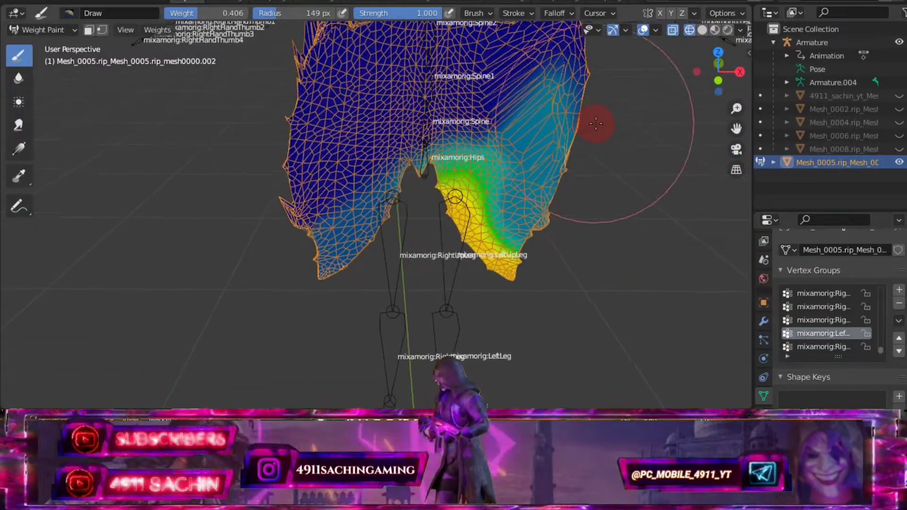
# Switch to the Subtract brush at weight 0.125, centering the left thigh.
pyautogui.click(79, 14)
pyautogui.click(405, 62)
pyautogui.moveTo(406, 62); pyautogui.dragTo(573, 196, button='middle')
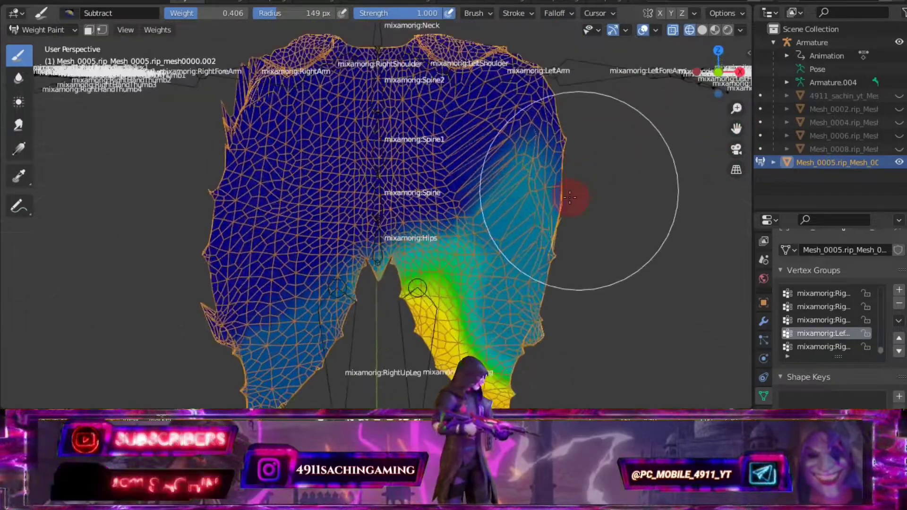
pyautogui.scroll(2, 577, 257)
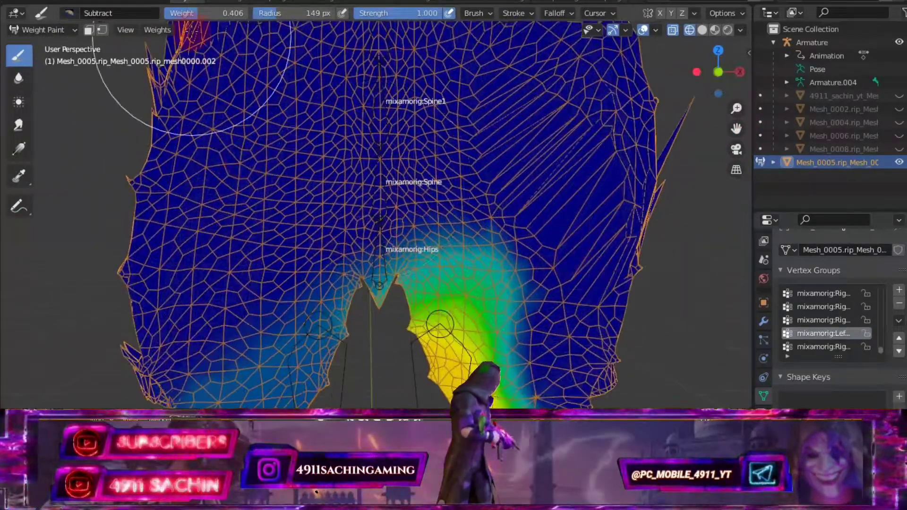
pyautogui.keyDown('shift'); pyautogui.moveTo(705, 133); pyautogui.dragTo(569, 178, button='middle'); pyautogui.keyUp('shift')
pyautogui.scroll(-1, 568, 178)
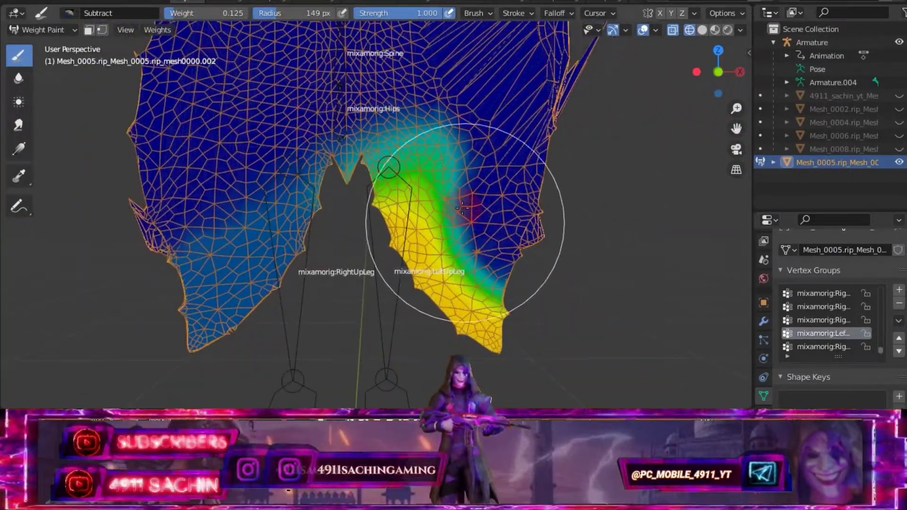
# Lower the left thigh weights from yellow to green, then check other groups.
pyautogui.moveTo(462, 208)
pyautogui.mouseDown()
pyautogui.moveTo(425, 263)
pyautogui.moveTo(516, 355)
pyautogui.mouseUp()
pyautogui.moveTo(516, 354)
pyautogui.mouseDown(button='middle')
pyautogui.moveTo(469, 212)
pyautogui.moveTo(557, 218)
pyautogui.mouseUp(button='middle')
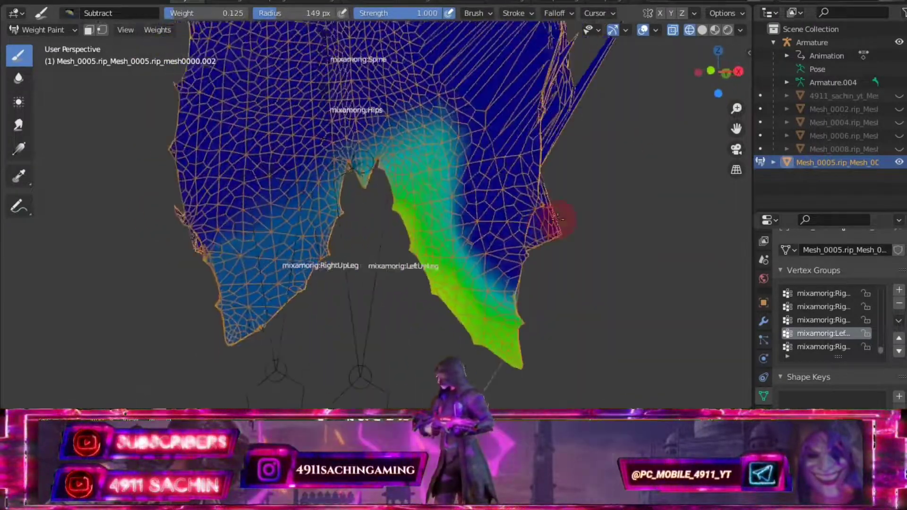
pyautogui.scroll(-2, 557, 218)
pyautogui.click(822, 320)
pyautogui.moveTo(699, 308); pyautogui.dragTo(577, 260, button='middle')
pyautogui.click(824, 307)
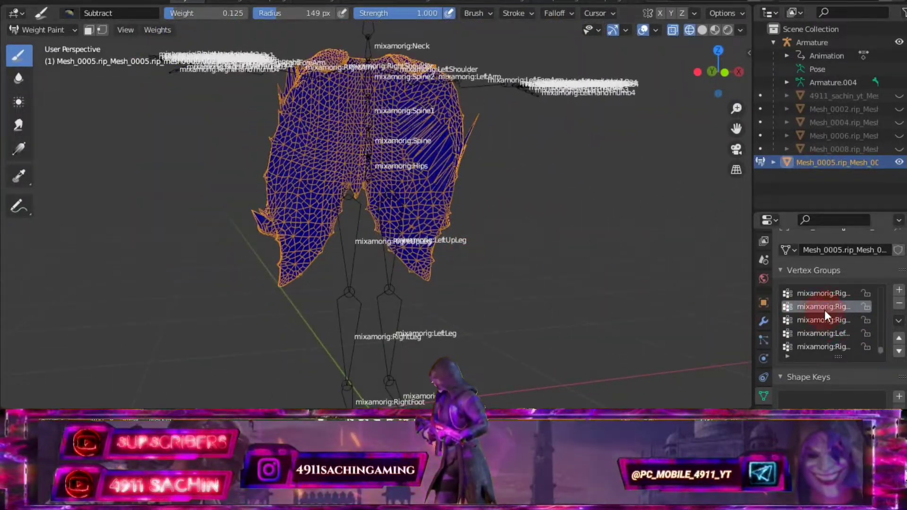
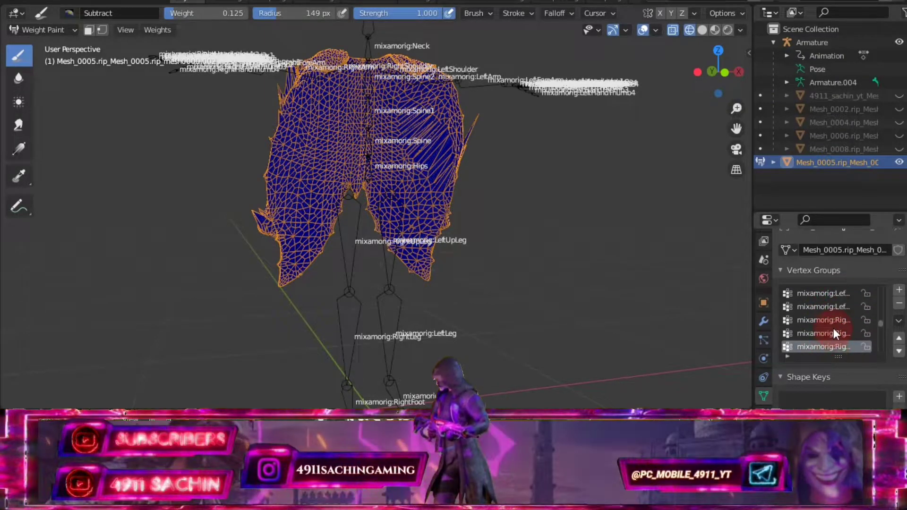
# Make a left-arm vertex group active and view its weights on the cloak from below and front.
pyautogui.click(834, 307)
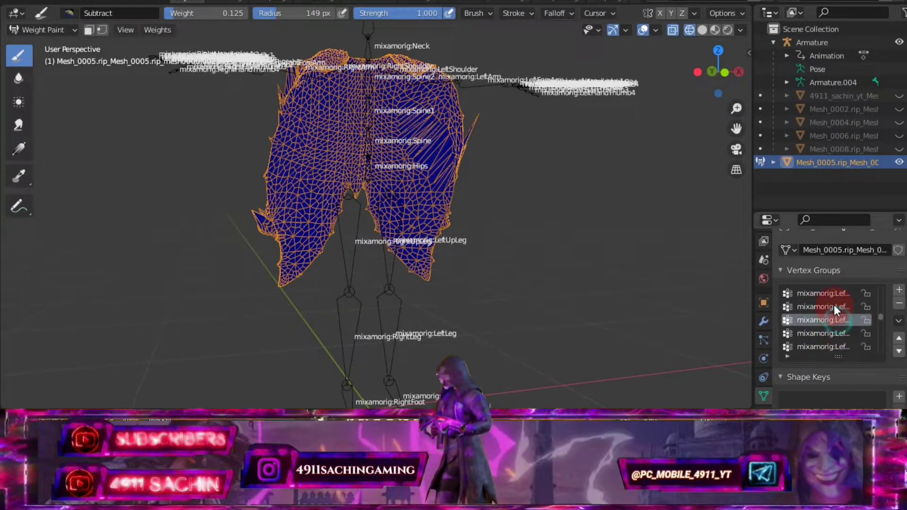
pyautogui.click(837, 320)
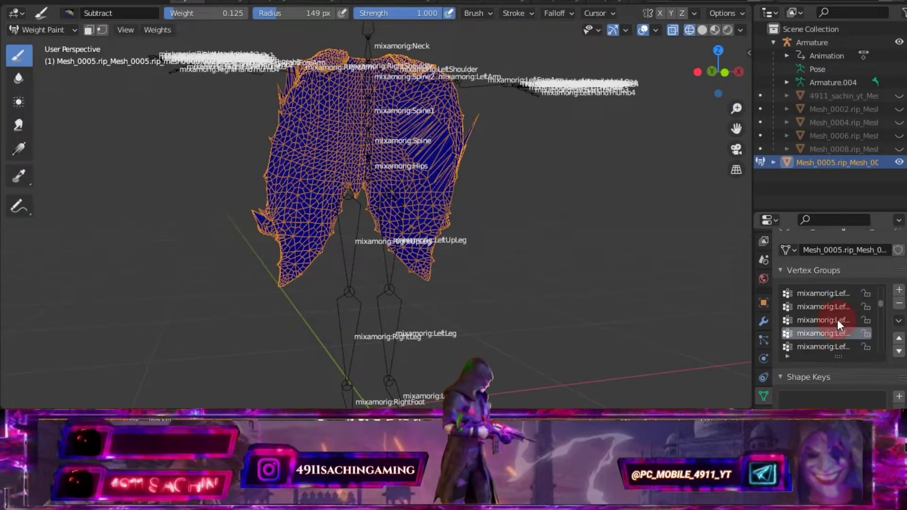
pyautogui.click(833, 297)
pyautogui.moveTo(648, 280)
pyautogui.mouseDown(button='middle')
pyautogui.moveTo(324, 284)
pyautogui.moveTo(254, 242)
pyautogui.mouseUp(button='middle')
pyautogui.scroll(3, 324, 283)
pyautogui.moveTo(728, 138); pyautogui.dragTo(472, 118, button='middle')
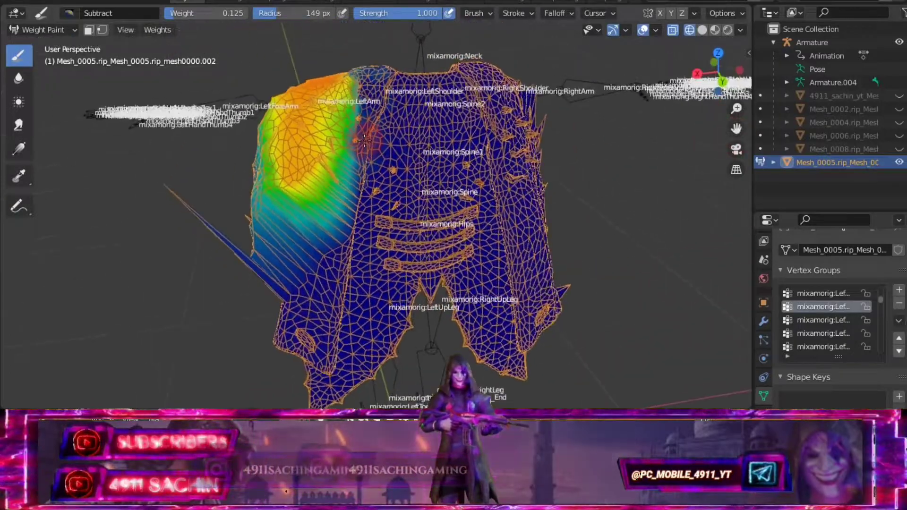
# Lower the weight to 0.062 and subtract the stray weights from the cloak's left shoulder.
pyautogui.moveTo(213, 12); pyautogui.dragTo(204, 13)
pyautogui.moveTo(125, 202)
pyautogui.mouseDown()
pyautogui.moveTo(217, 217)
pyautogui.moveTo(299, 141)
pyautogui.moveTo(303, 109)
pyautogui.mouseUp()
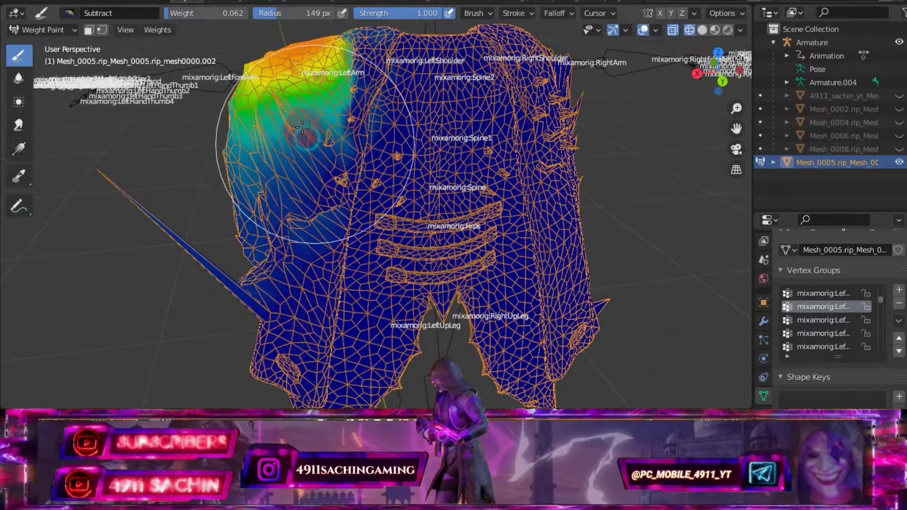
pyautogui.moveTo(304, 109)
pyautogui.mouseDown(button='middle')
pyautogui.moveTo(425, 156)
pyautogui.moveTo(555, 171)
pyautogui.mouseUp(button='middle')
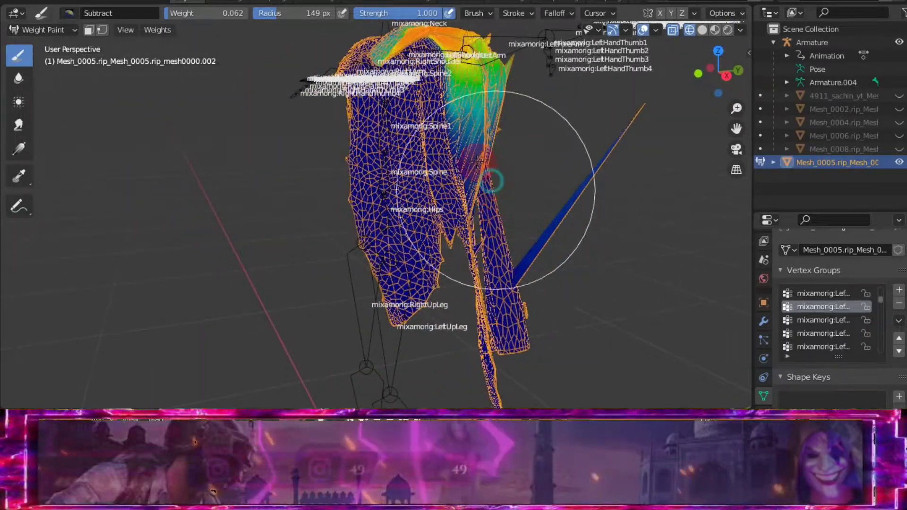
pyautogui.moveTo(486, 178)
pyautogui.mouseDown(button='middle')
pyautogui.moveTo(458, 163)
pyautogui.moveTo(775, 297)
pyautogui.mouseUp(button='middle')
pyautogui.scroll(3, 590, 212)
# Switch to the first vertex group and inspect its weights on the torso.
pyautogui.click(822, 293)
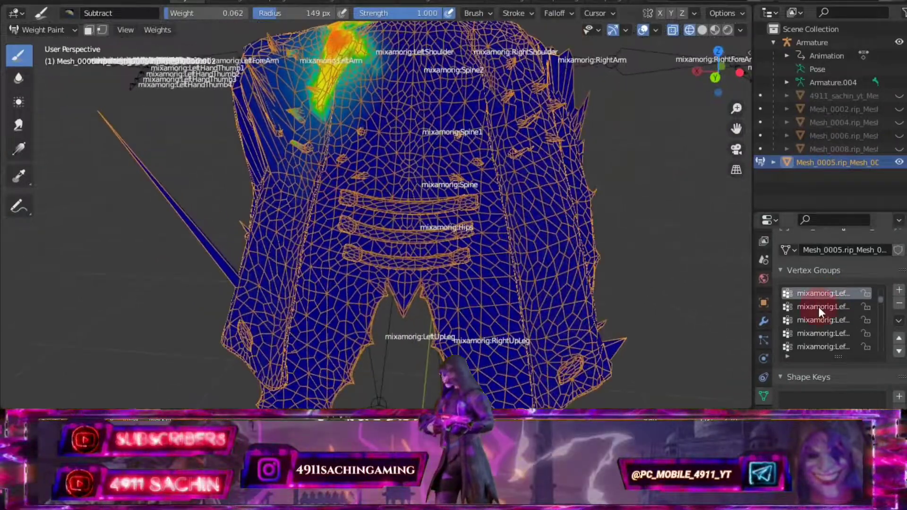
pyautogui.keyDown('ctrl'); pyautogui.scroll(4, 837, 314); pyautogui.keyUp('ctrl')
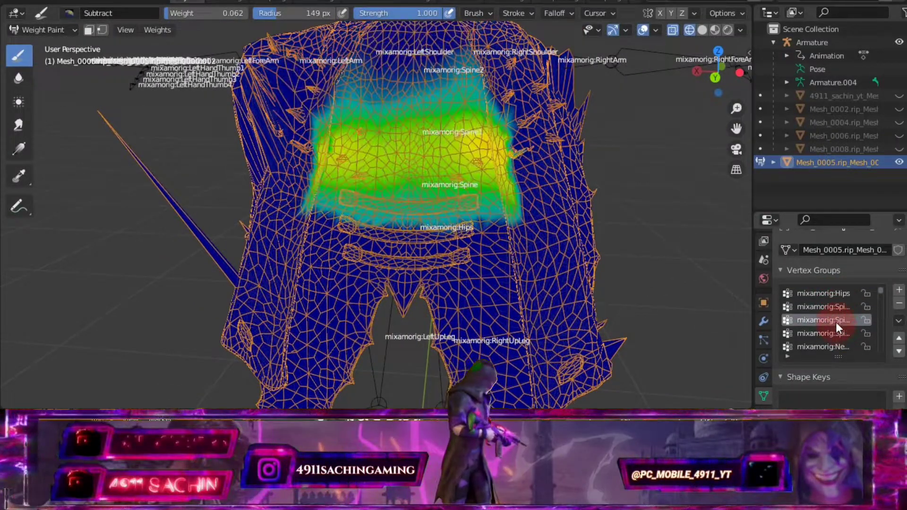
pyautogui.moveTo(472, 236); pyautogui.dragTo(378, 212, button='middle')
# Switch to the Draw brush and add weight around the cloak's hips.
pyautogui.click(69, 13)
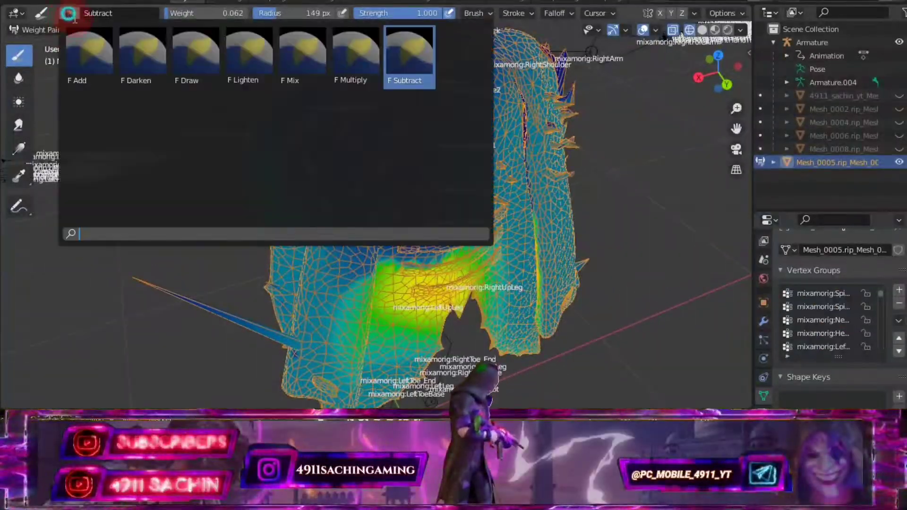
pyautogui.click(182, 30)
pyautogui.moveTo(165, 317)
pyautogui.mouseDown(button='middle')
pyautogui.moveTo(364, 331)
pyautogui.moveTo(664, 170)
pyautogui.mouseUp(button='middle')
pyautogui.moveTo(737, 129)
pyautogui.mouseDown()
pyautogui.moveTo(474, 164)
pyautogui.moveTo(248, 249)
pyautogui.mouseUp()
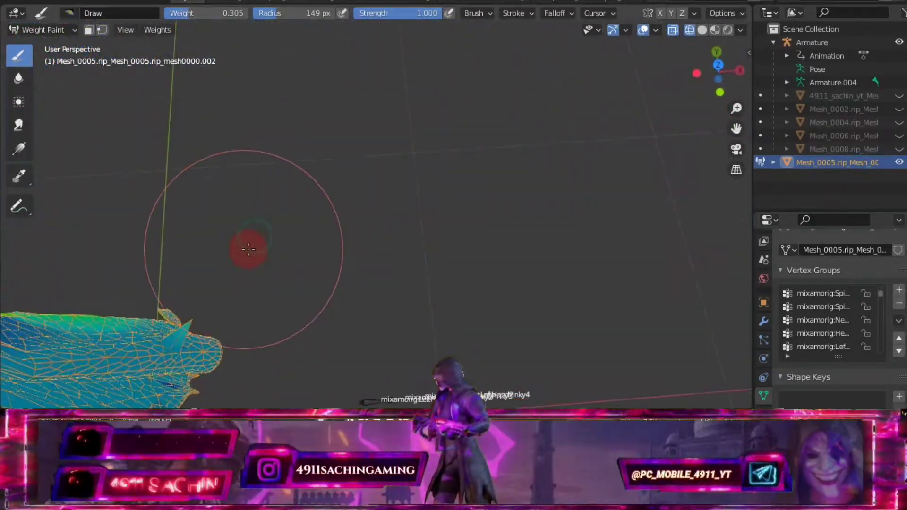
pyautogui.moveTo(194, 338)
pyautogui.mouseDown(button='middle')
pyautogui.moveTo(145, 208)
pyautogui.moveTo(446, 172)
pyautogui.moveTo(729, 111)
pyautogui.moveTo(713, 143)
pyautogui.moveTo(573, 137)
pyautogui.moveTo(708, 74)
pyautogui.moveTo(472, 152)
pyautogui.moveTo(355, 160)
pyautogui.moveTo(362, 162)
pyautogui.mouseUp(button='middle')
pyautogui.moveTo(739, 126); pyautogui.dragTo(388, 149)
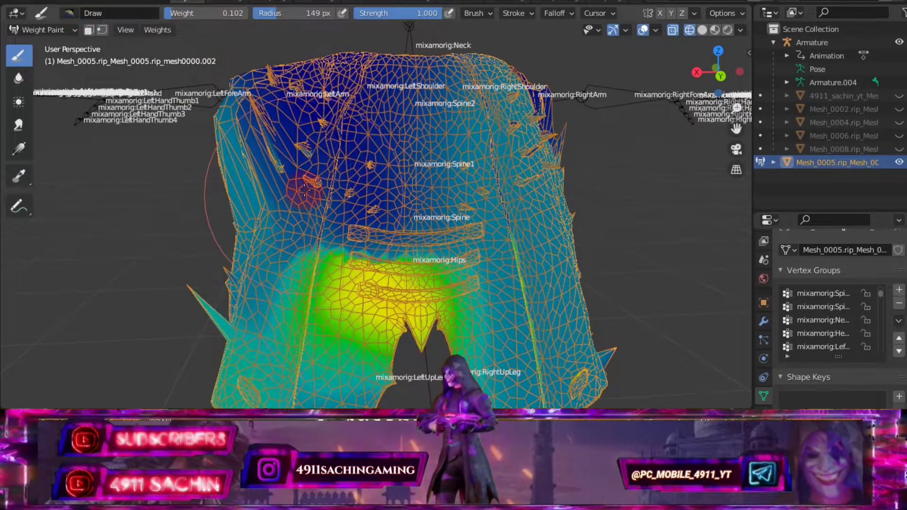
pyautogui.moveTo(354, 172); pyautogui.dragTo(516, 147, button='middle')
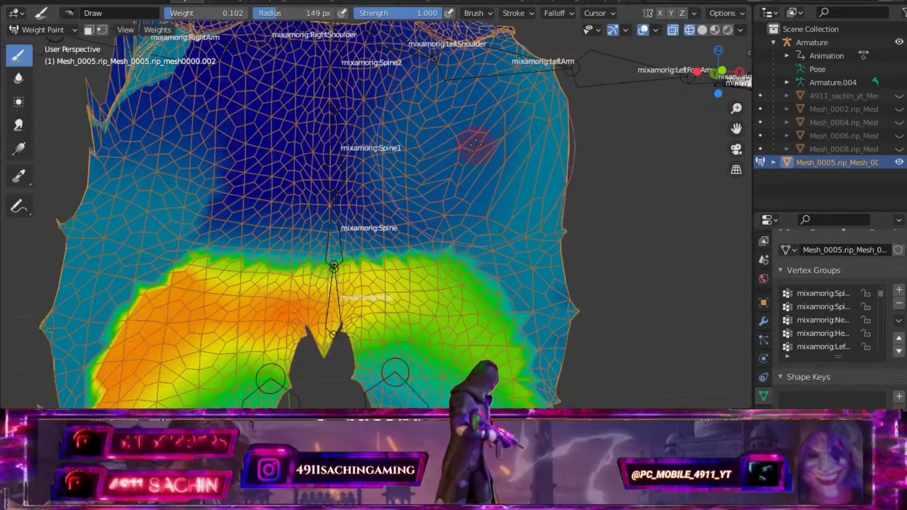
pyautogui.moveTo(550, 197); pyautogui.dragTo(227, 237, button='middle')
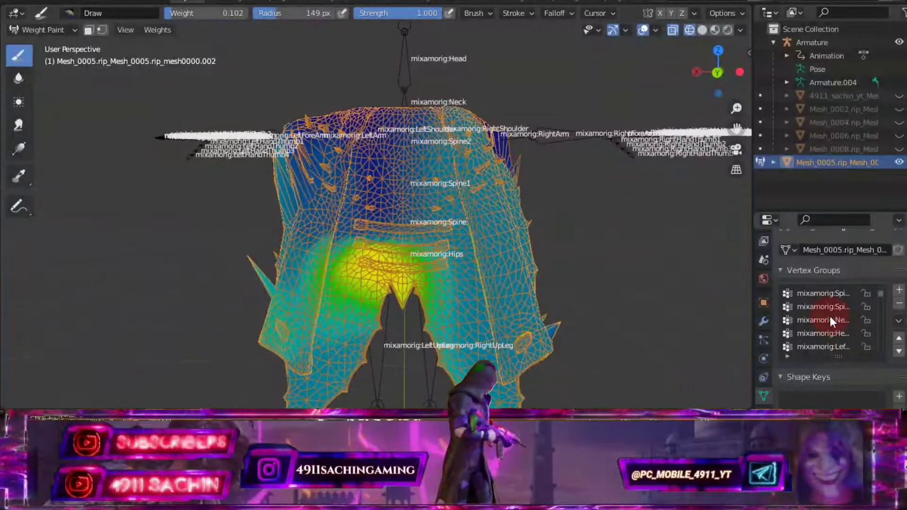
# Check the spine and left-side vertex groups' weights on the cloak.
pyautogui.click(834, 307)
pyautogui.moveTo(425, 265); pyautogui.dragTo(506, 263, button='middle')
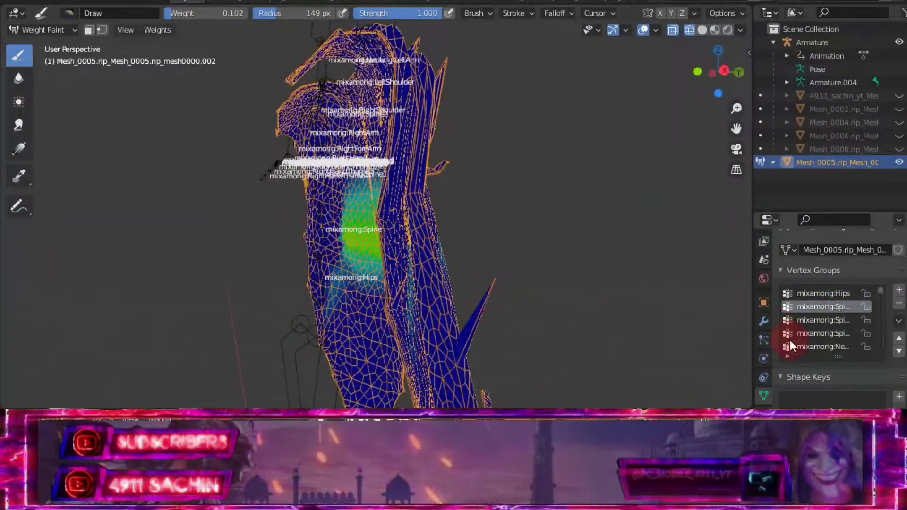
pyautogui.click(838, 319)
pyautogui.scroll(-3, 836, 324)
pyautogui.click(833, 328)
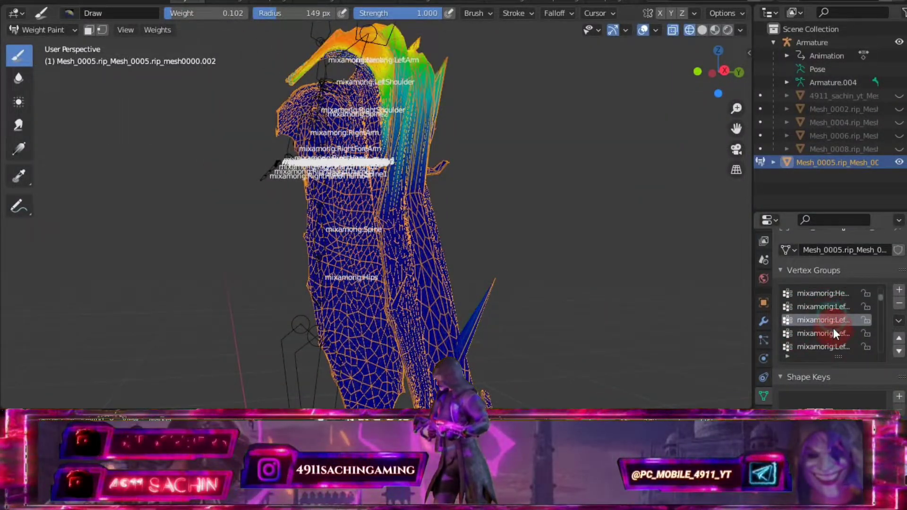
pyautogui.moveTo(537, 265)
pyautogui.keyDown('shift'); pyautogui.mouseDown(button='middle')
pyautogui.moveTo(540, 217)
pyautogui.moveTo(399, 265)
pyautogui.moveTo(189, 227)
pyautogui.mouseUp(button='middle'); pyautogui.keyUp('shift')
# Switch to the Subtract brush at 0.102, then leave Weight Paint for Object Mode.
pyautogui.click(67, 13)
pyautogui.click(409, 57)
pyautogui.scroll(-1, 827, 334)
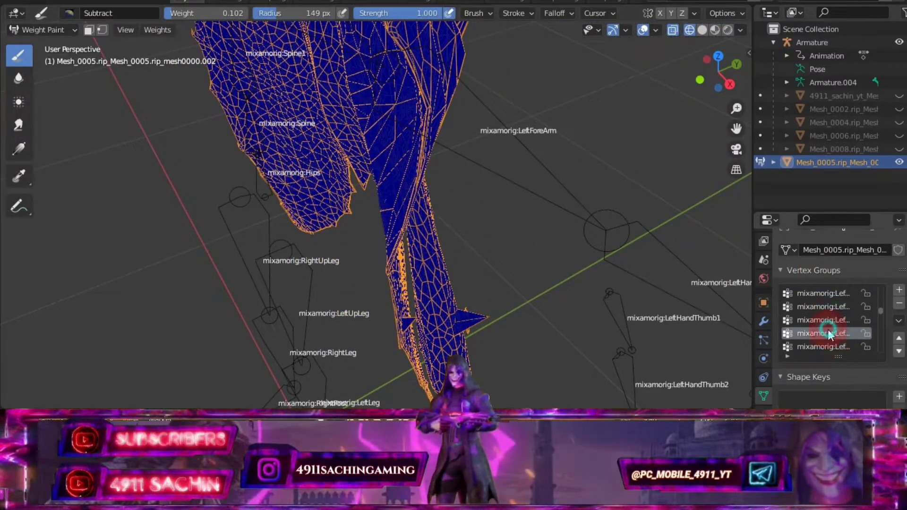
pyautogui.scroll(-1, 829, 333)
pyautogui.scroll(-3, 829, 335)
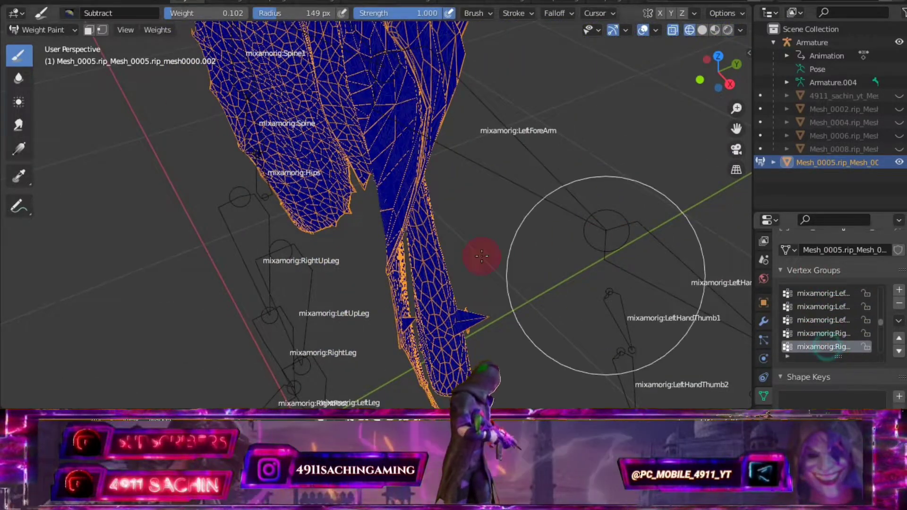
pyautogui.moveTo(567, 274); pyautogui.dragTo(472, 264, button='middle')
pyautogui.click(43, 29)
# Unhide all the hidden character meshes with Alt+H.
pyautogui.hotkey('alt', 'h')
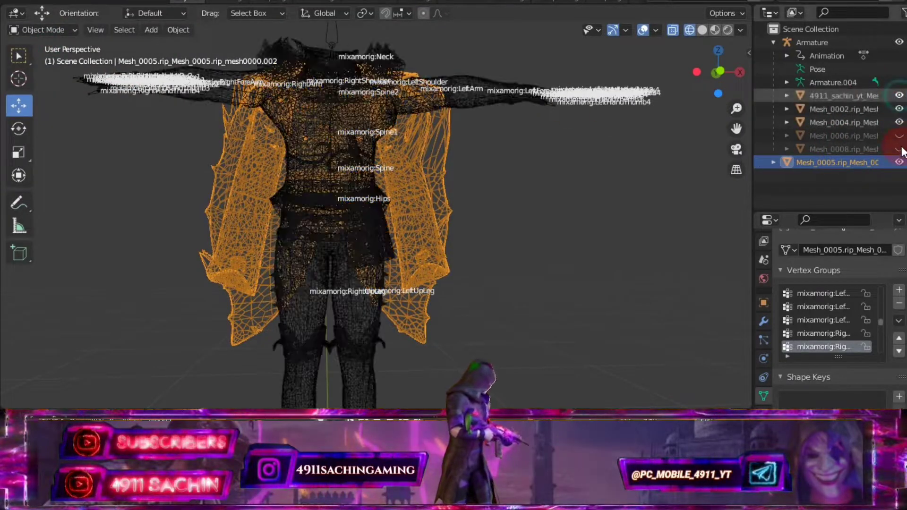
pyautogui.click(703, 30)
pyautogui.moveTo(469, 151)
pyautogui.mouseDown(button='middle')
pyautogui.moveTo(313, 226)
pyautogui.moveTo(283, 103)
pyautogui.moveTo(463, 152)
pyautogui.moveTo(338, 160)
pyautogui.moveTo(89, 38)
pyautogui.mouseUp(button='middle')
# Return to Weight Paint mode on the torso with see-through X-ray enabled.
pyautogui.click(42, 29)
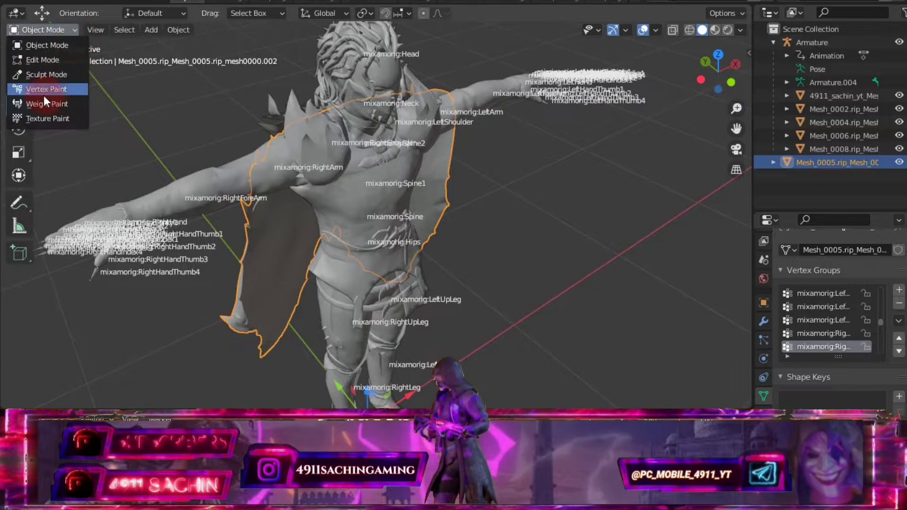
pyautogui.click(43, 94)
pyautogui.scroll(5, 243, 162)
pyautogui.moveTo(330, 188)
pyautogui.mouseDown(button='middle')
pyautogui.moveTo(524, 188)
pyautogui.moveTo(422, 125)
pyautogui.moveTo(522, 95)
pyautogui.mouseUp(button='middle')
pyautogui.hotkey('alt', 'z')
pyautogui.scroll(3, 360, 112)
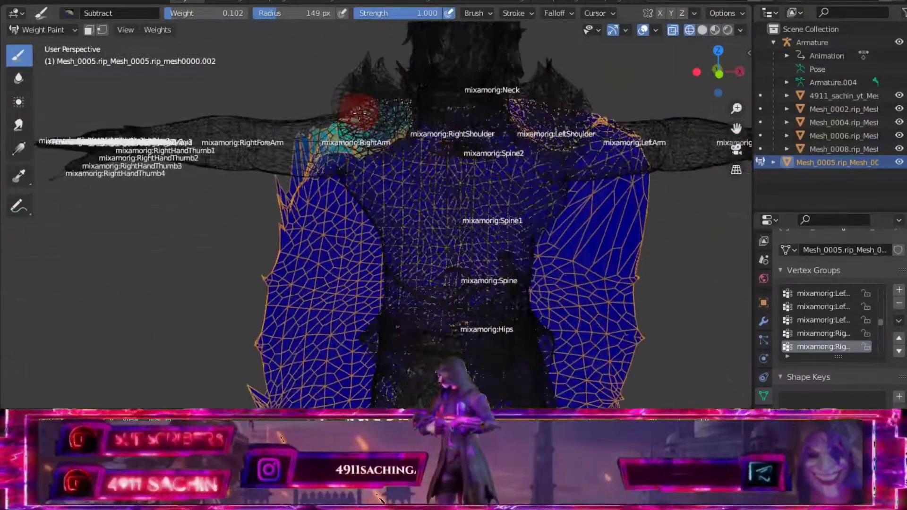
# Switch to the Draw brush and add weight along the right upper arm.
pyautogui.click(70, 13)
pyautogui.click(187, 26)
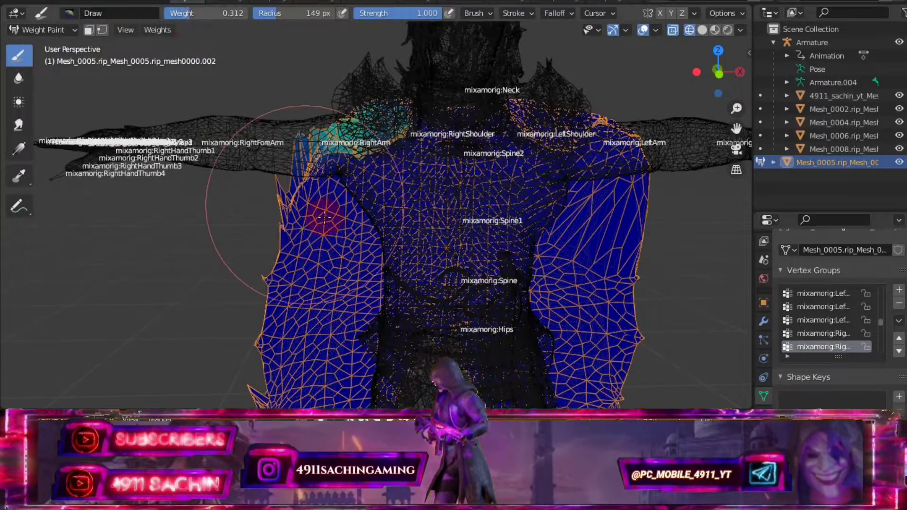
pyautogui.moveTo(325, 218); pyautogui.dragTo(326, 186)
pyautogui.moveTo(357, 136)
pyautogui.mouseDown(button='middle')
pyautogui.moveTo(499, 215)
pyautogui.moveTo(334, 247)
pyautogui.mouseUp(button='middle')
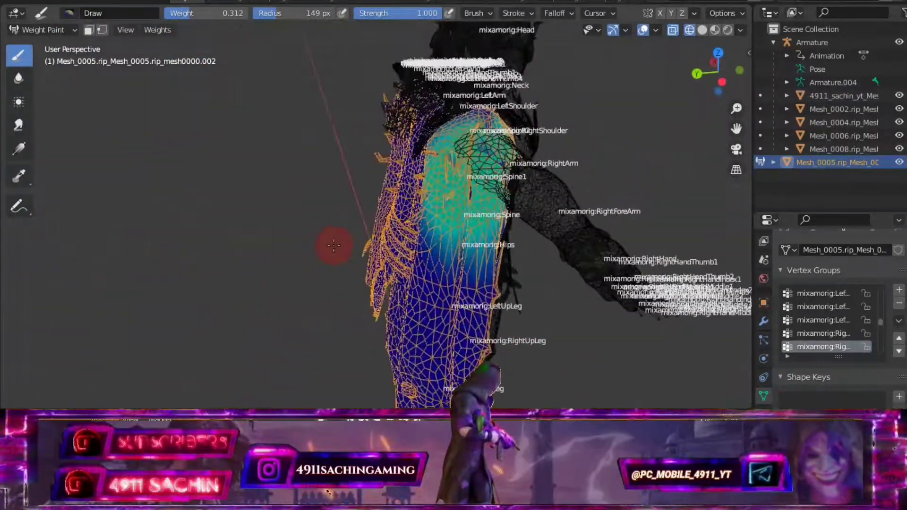
pyautogui.scroll(3, 371, 124)
pyautogui.moveTo(371, 124); pyautogui.dragTo(301, 248, button='middle')
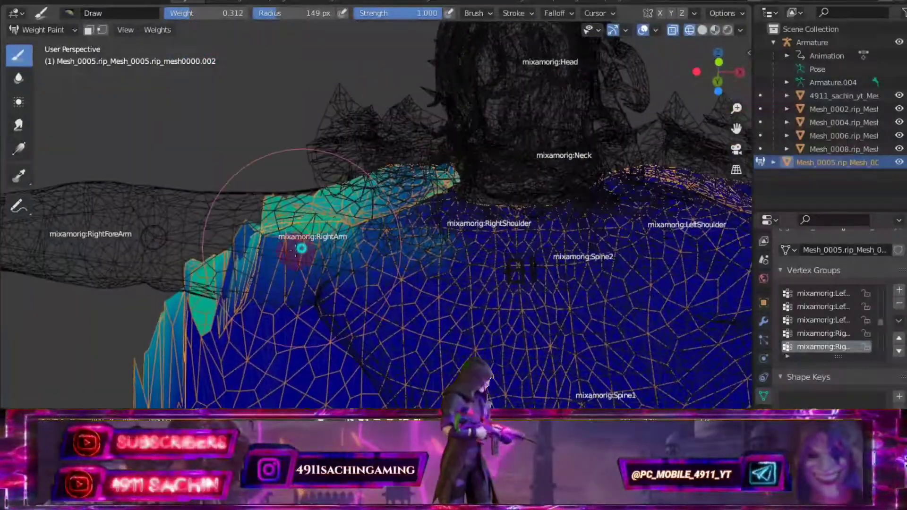
pyautogui.moveTo(200, 277); pyautogui.dragTo(184, 296)
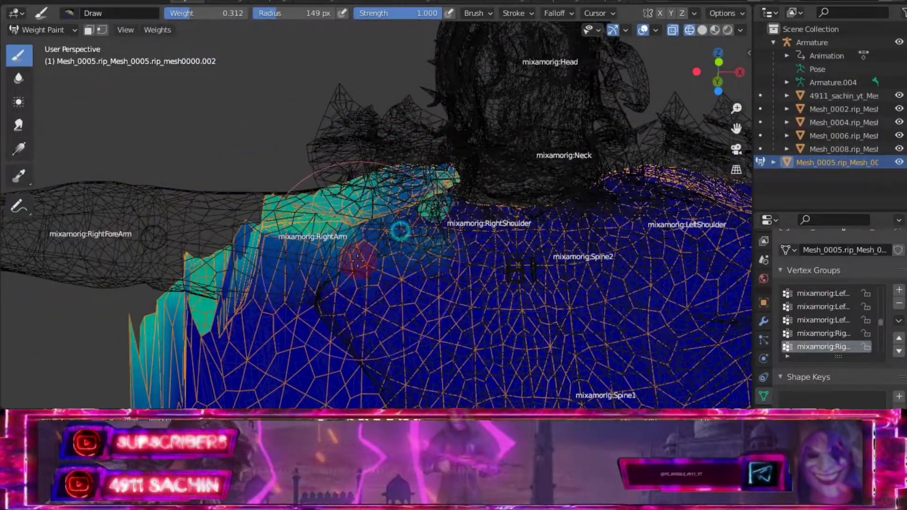
pyautogui.moveTo(357, 259); pyautogui.dragTo(438, 227, button='middle')
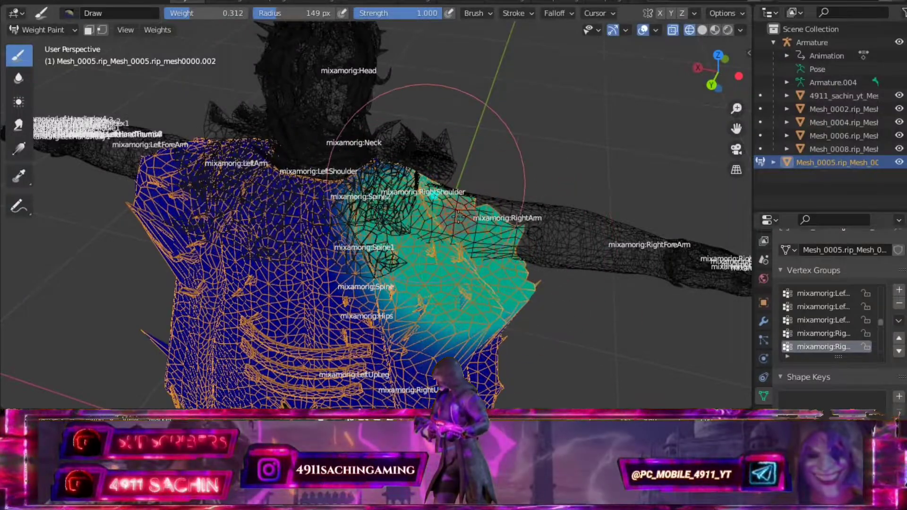
# Inspect the left-side vertex groups, then make mixamorig:Hips active and browse the group list.
pyautogui.click(824, 333)
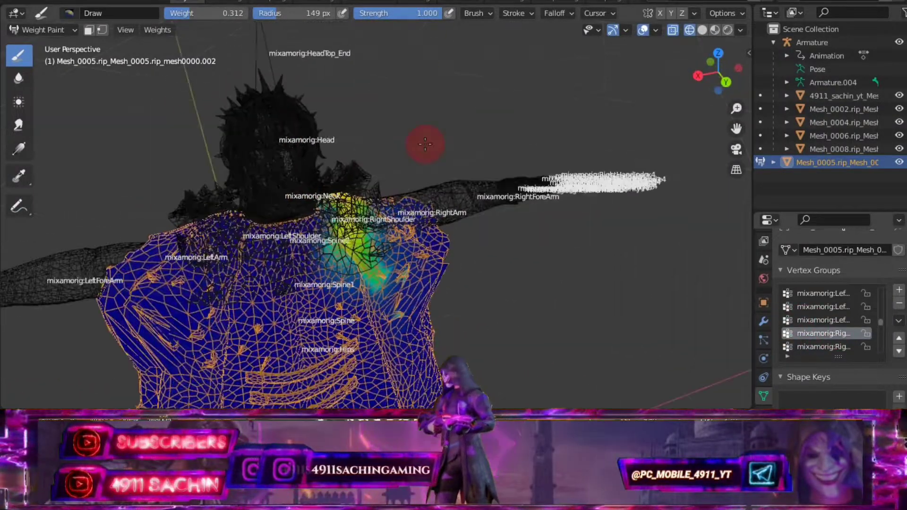
pyautogui.moveTo(425, 141); pyautogui.dragTo(472, 155, button='middle')
pyautogui.click(837, 319)
pyautogui.scroll(5, 837, 319)
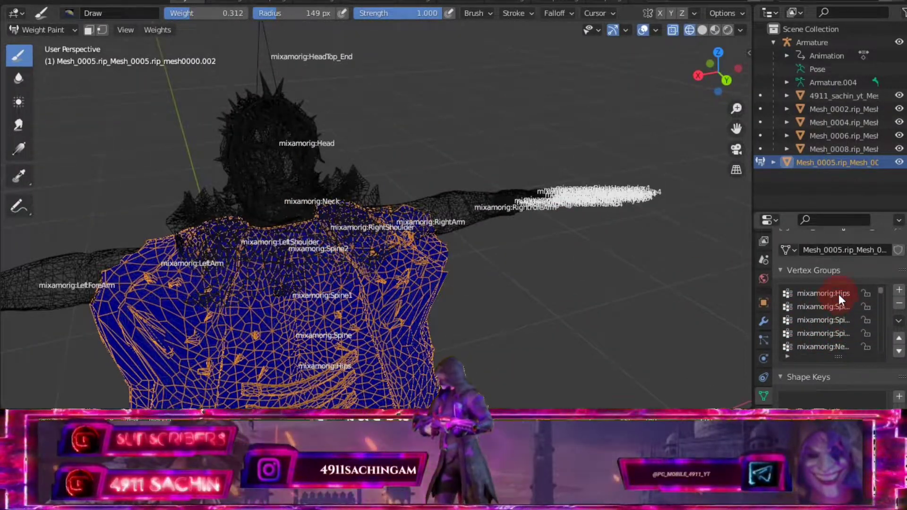
pyautogui.click(837, 293)
pyautogui.keyDown('ctrl'); pyautogui.scroll(-1, 836, 315); pyautogui.keyUp('ctrl')
pyautogui.keyDown('ctrl'); pyautogui.scroll(-1, 835, 326); pyautogui.keyUp('ctrl')
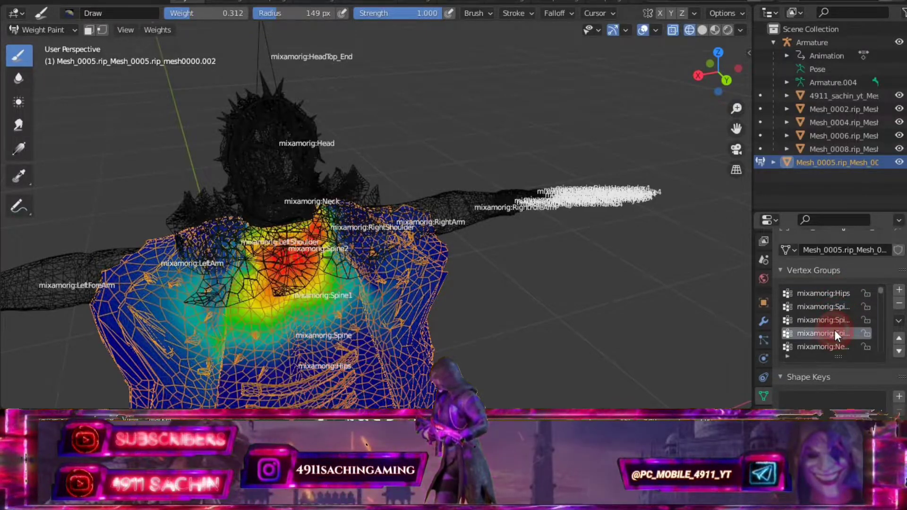
pyautogui.keyDown('ctrl'); pyautogui.scroll(-1, 835, 330); pyautogui.keyUp('ctrl')
pyautogui.keyDown('ctrl'); pyautogui.scroll(-4, 836, 328); pyautogui.keyUp('ctrl')
pyautogui.keyDown('ctrl'); pyautogui.scroll(-1, 833, 327); pyautogui.keyUp('ctrl')
pyautogui.keyDown('ctrl'); pyautogui.scroll(-1, 834, 326); pyautogui.keyUp('ctrl')
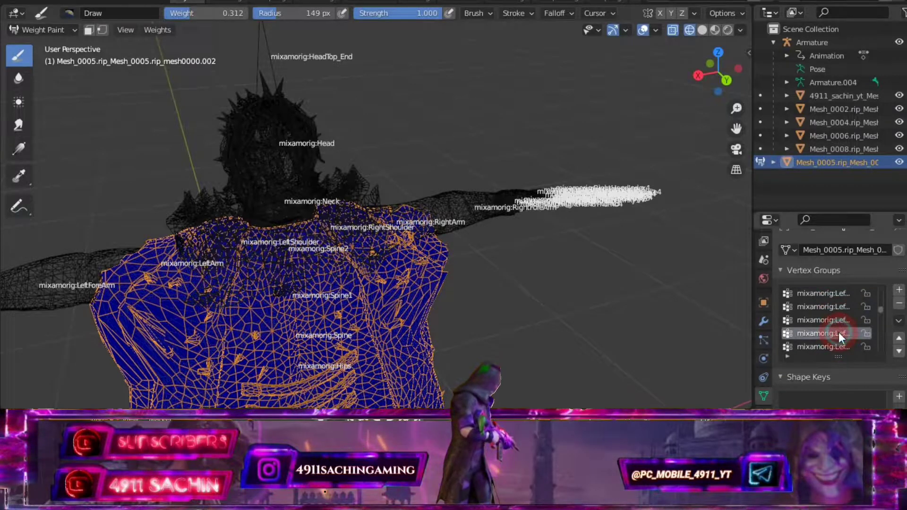
pyautogui.scroll(-3, 838, 333)
pyautogui.scroll(5, 550, 253)
pyautogui.moveTo(550, 254); pyautogui.dragTo(617, 264, button='middle')
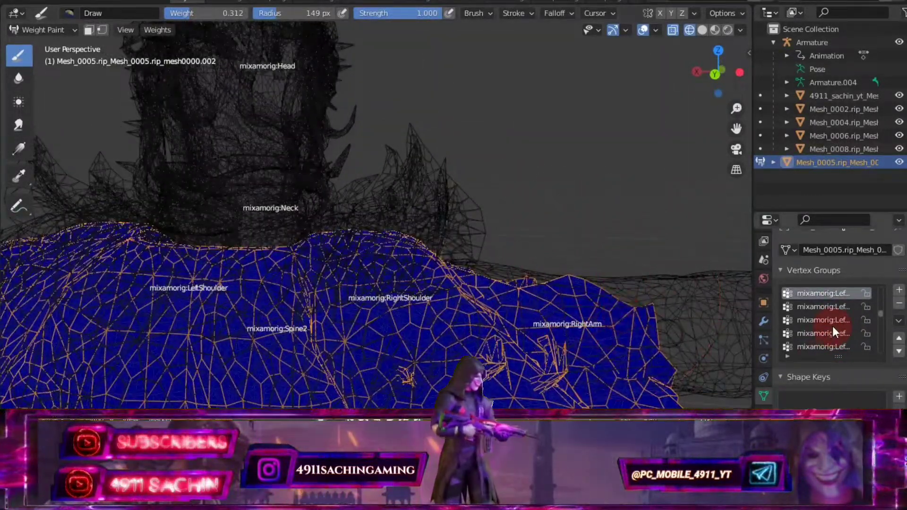
pyautogui.scroll(-2, 832, 326)
pyautogui.scroll(-3, 833, 335)
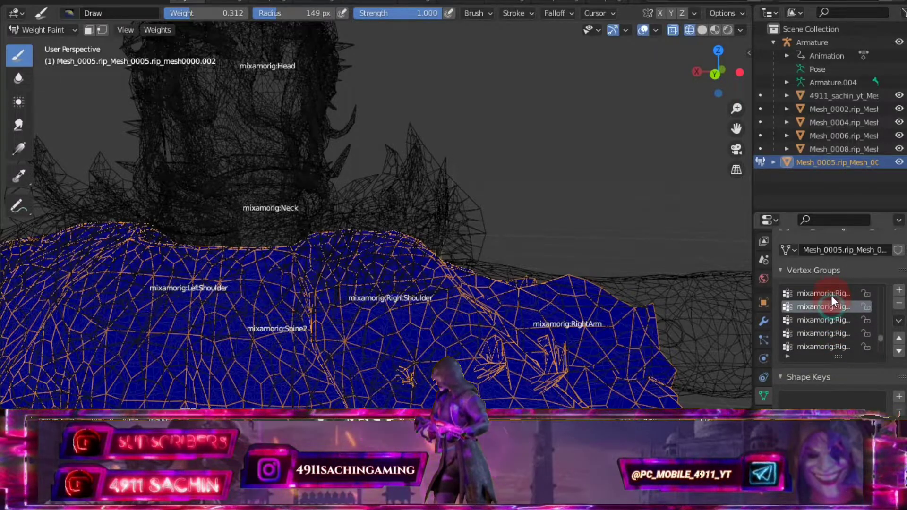
# Select a right-shoulder vertex group and paint strong weight onto the cloak's right arm.
pyautogui.click(834, 320)
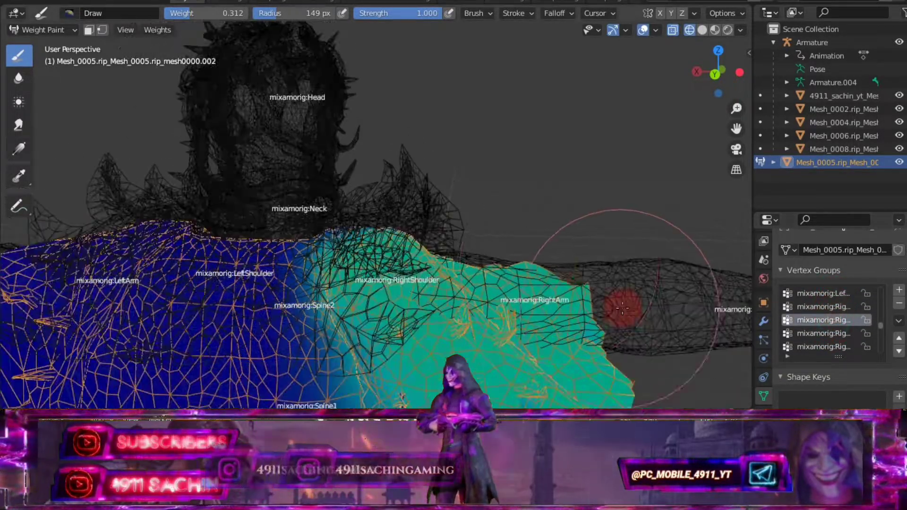
pyautogui.click(69, 13)
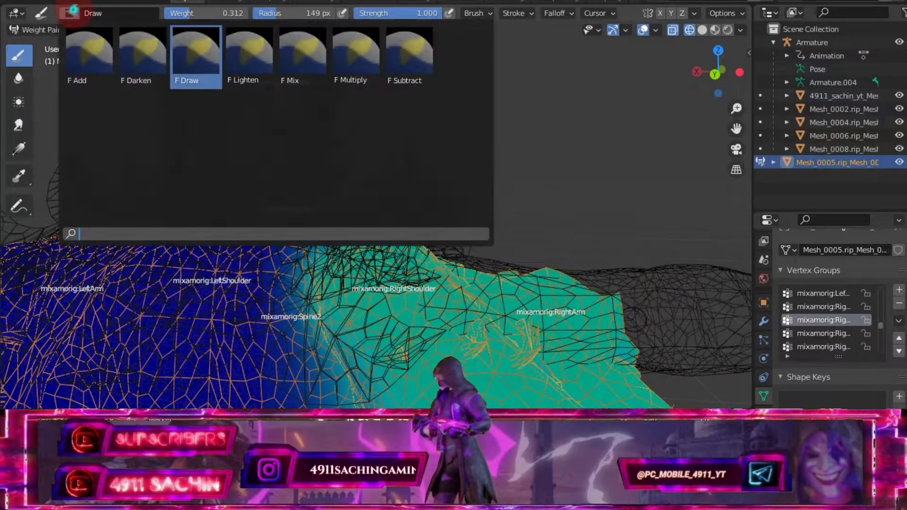
pyautogui.click(188, 17)
pyautogui.moveTo(534, 278); pyautogui.dragTo(596, 355)
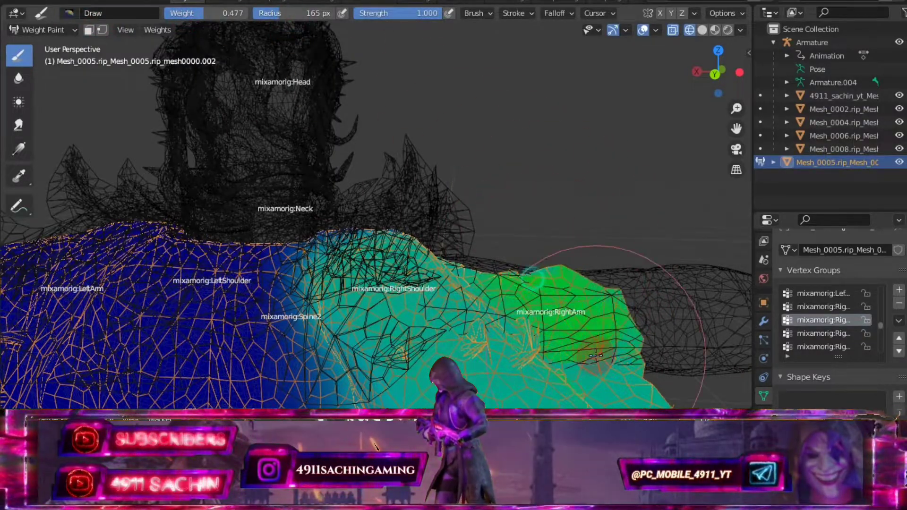
pyautogui.moveTo(395, 295); pyautogui.dragTo(274, 84, button='middle')
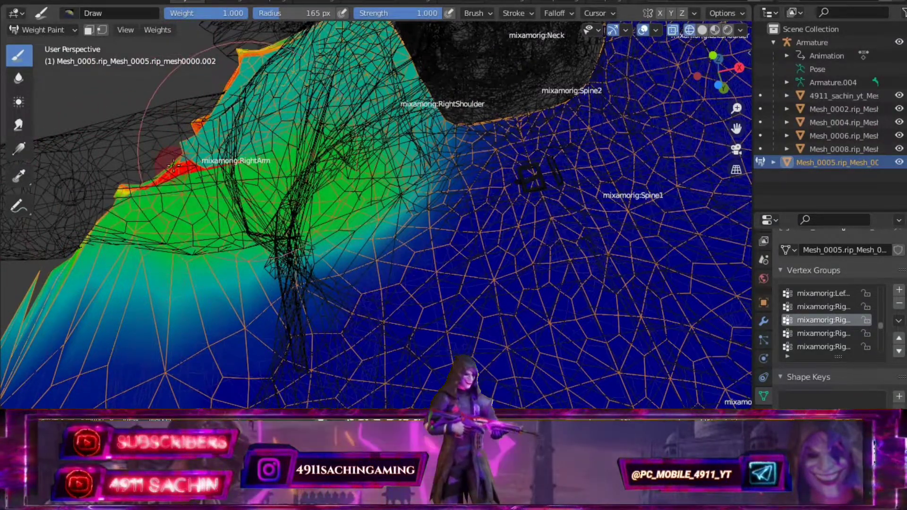
pyautogui.moveTo(172, 165); pyautogui.dragTo(439, 197, button='middle')
pyautogui.scroll(3, 439, 197)
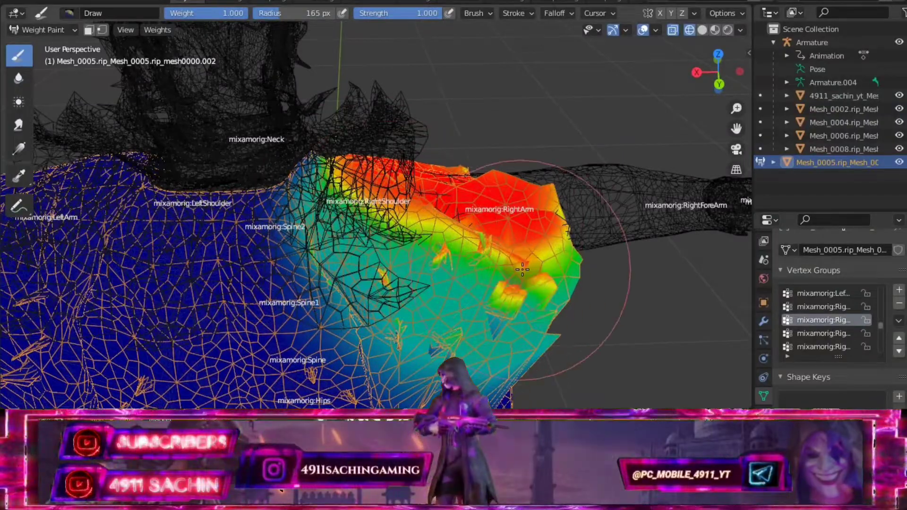
pyautogui.moveTo(522, 269)
pyautogui.mouseDown(button='middle')
pyautogui.moveTo(259, 241)
pyautogui.moveTo(331, 236)
pyautogui.mouseUp(button='middle')
pyautogui.scroll(-3, 331, 236)
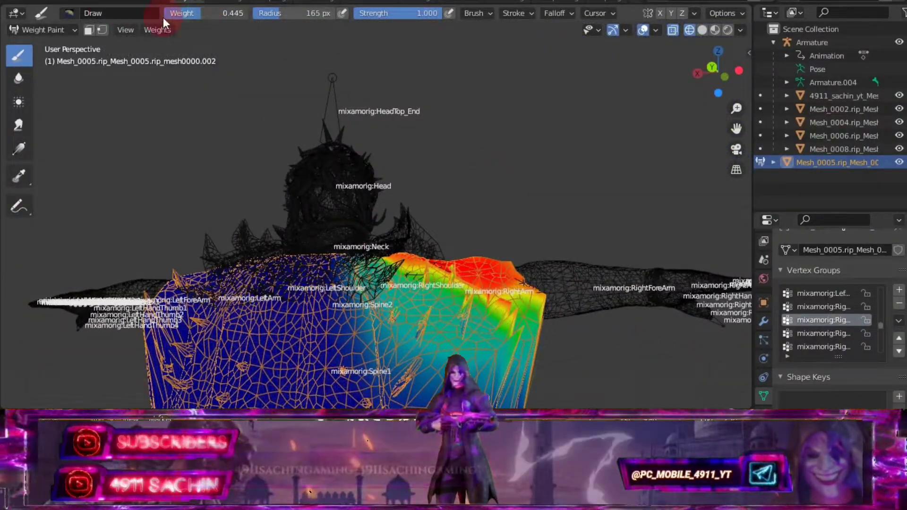
# Switch to Subtract at 0.445 and remove weight from the lower cloak strands.
pyautogui.click(158, 15)
pyautogui.click(440, 71)
pyautogui.scroll(5, 471, 198)
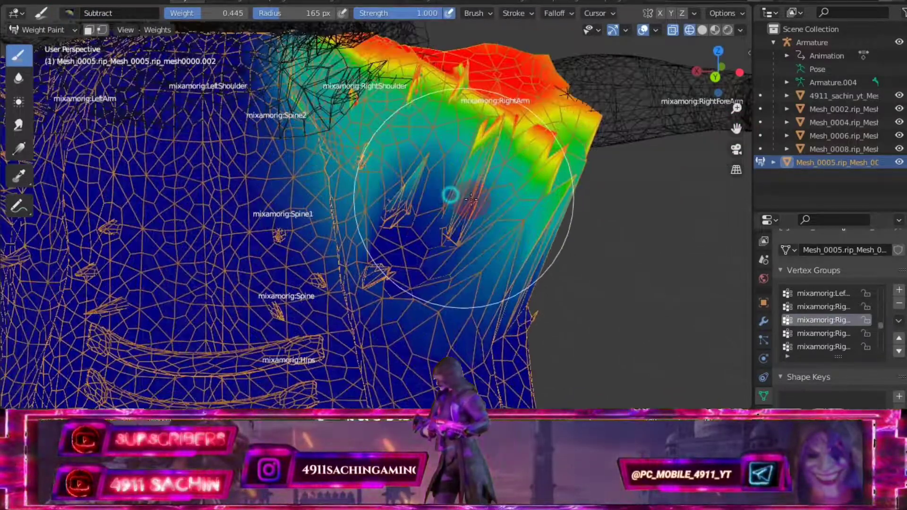
pyautogui.moveTo(471, 198)
pyautogui.mouseDown(button='middle')
pyautogui.moveTo(466, 233)
pyautogui.moveTo(263, 182)
pyautogui.moveTo(325, 195)
pyautogui.mouseUp(button='middle')
pyautogui.scroll(-3, 466, 232)
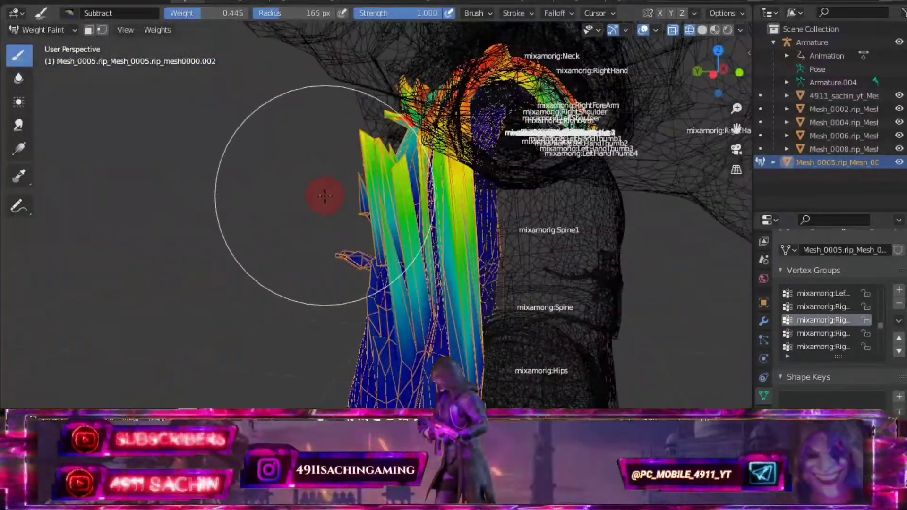
pyautogui.scroll(3, 325, 195)
pyautogui.moveTo(355, 142)
pyautogui.mouseDown()
pyautogui.moveTo(440, 222)
pyautogui.moveTo(373, 152)
pyautogui.mouseUp()
pyautogui.moveTo(308, 172)
pyautogui.mouseDown(button='middle')
pyautogui.moveTo(480, 182)
pyautogui.moveTo(285, 201)
pyautogui.mouseUp(button='middle')
pyautogui.scroll(-5, 283, 202)
# Return to Object Mode with Ctrl+Tab and view the whole character.
pyautogui.hotkey('ctrl', 'Tab')
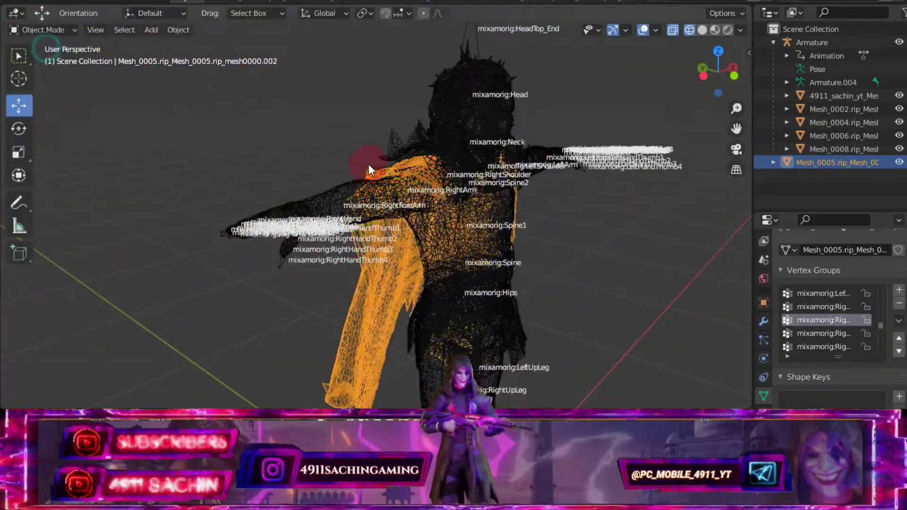
pyautogui.scroll(-4, 364, 157)
pyautogui.moveTo(531, 273); pyautogui.dragTo(761, 407, button='middle')
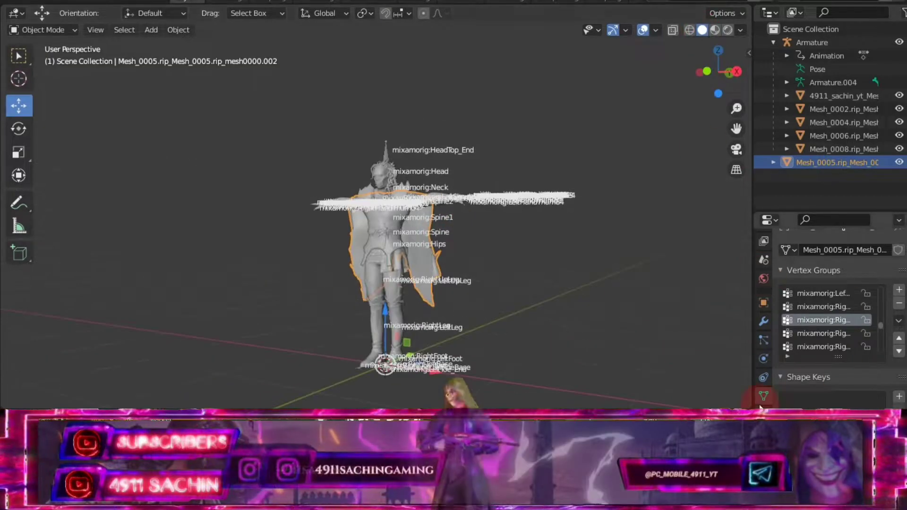
# Select the armature and set its Viewport Display to Stick with Names unticked.
pyautogui.click(389, 144)
pyautogui.click(864, 286)
pyautogui.scroll(6, 246, 221)
pyautogui.scroll(-5, 816, 402)
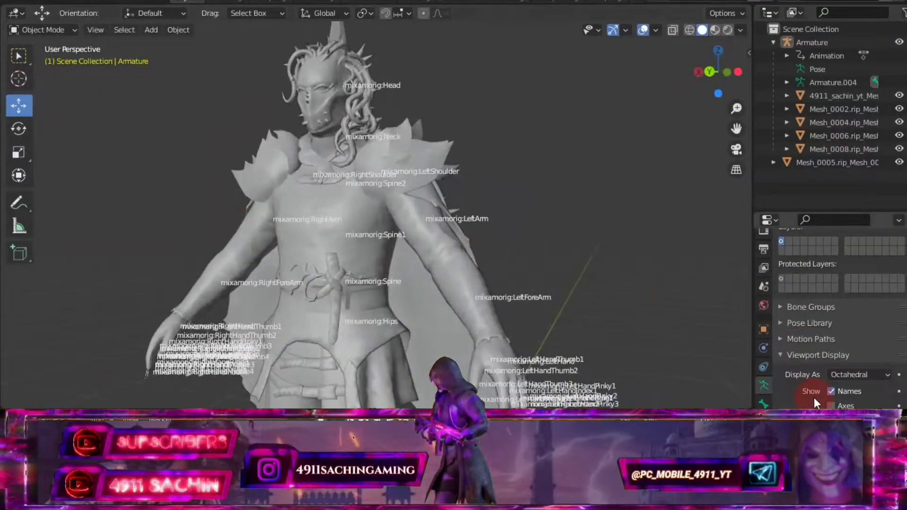
pyautogui.scroll(5, 816, 402)
pyautogui.click(808, 290)
pyautogui.scroll(-5, 838, 369)
pyautogui.click(831, 326)
pyautogui.click(857, 309)
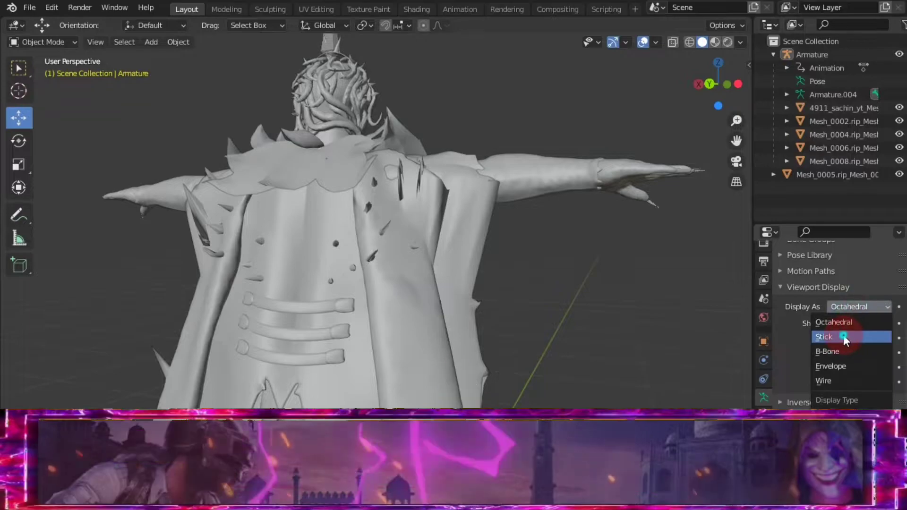
pyautogui.click(844, 338)
pyautogui.moveTo(316, 233)
pyautogui.mouseDown(button='middle')
pyautogui.moveTo(657, 232)
pyautogui.moveTo(538, 251)
pyautogui.moveTo(471, 222)
pyautogui.moveTo(291, 235)
pyautogui.moveTo(509, 248)
pyautogui.mouseUp(button='middle')
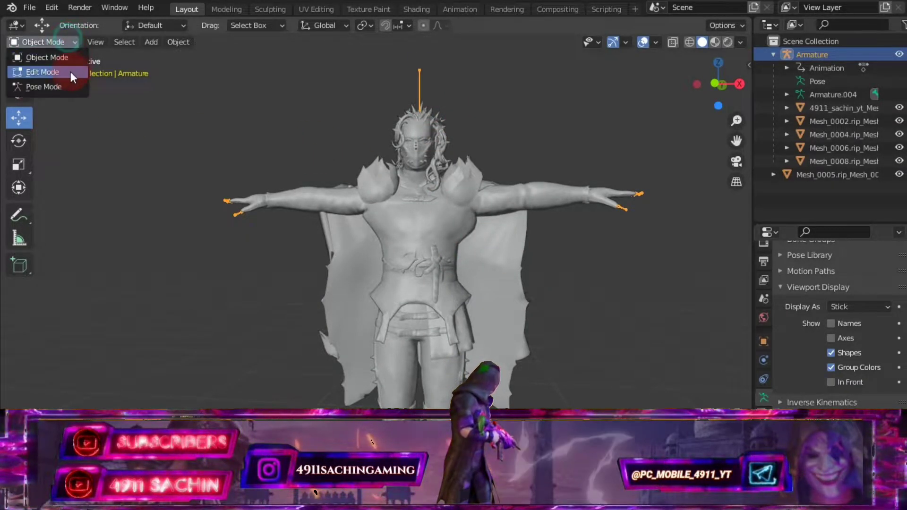
# Enter Pose Mode and rotate the left arm bone downward.
pyautogui.click(43, 87)
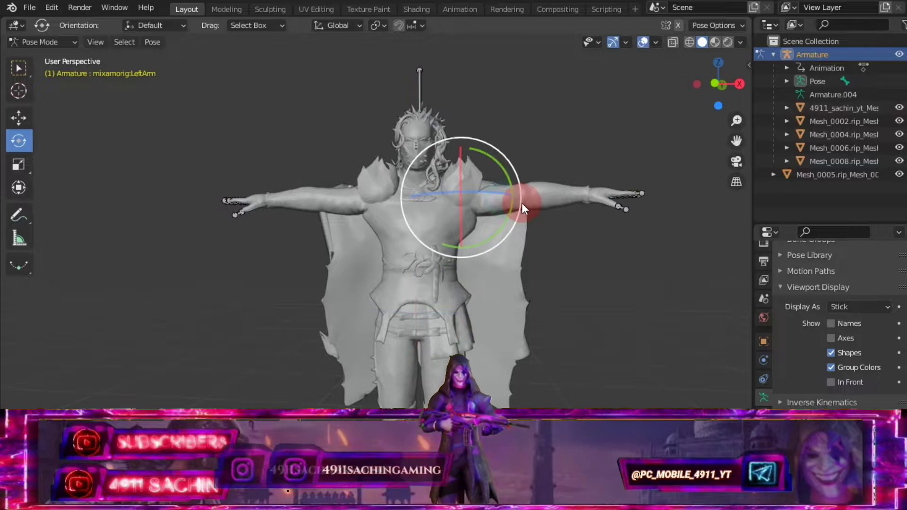
pyautogui.moveTo(504, 175)
pyautogui.mouseDown()
pyautogui.moveTo(513, 194)
pyautogui.moveTo(516, 164)
pyautogui.moveTo(523, 175)
pyautogui.mouseUp()
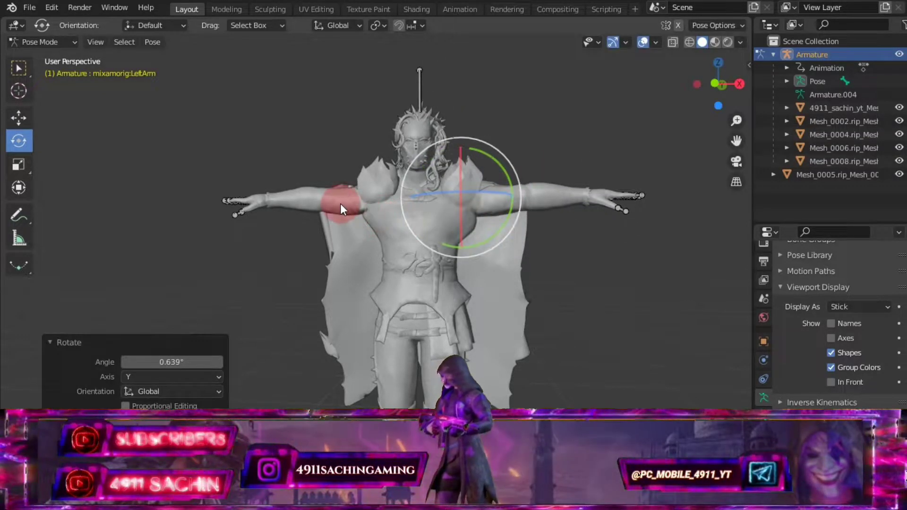
pyautogui.click(358, 199)
# Rotate the mixamorig:RightArm bone upward around Y, checking the cloak's deformation from several angles.
pyautogui.moveTo(425, 183); pyautogui.dragTo(431, 198)
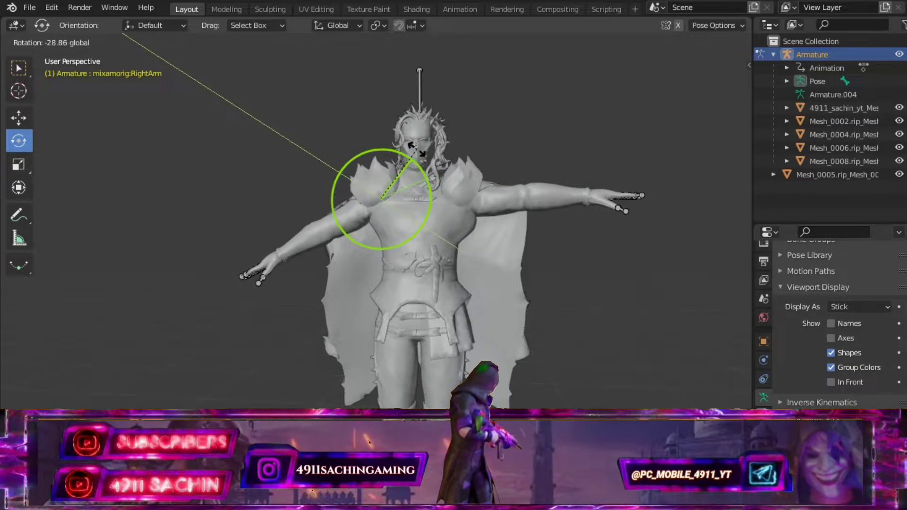
pyautogui.moveTo(431, 197); pyautogui.dragTo(428, 182)
pyautogui.moveTo(364, 308); pyautogui.dragTo(364, 308)
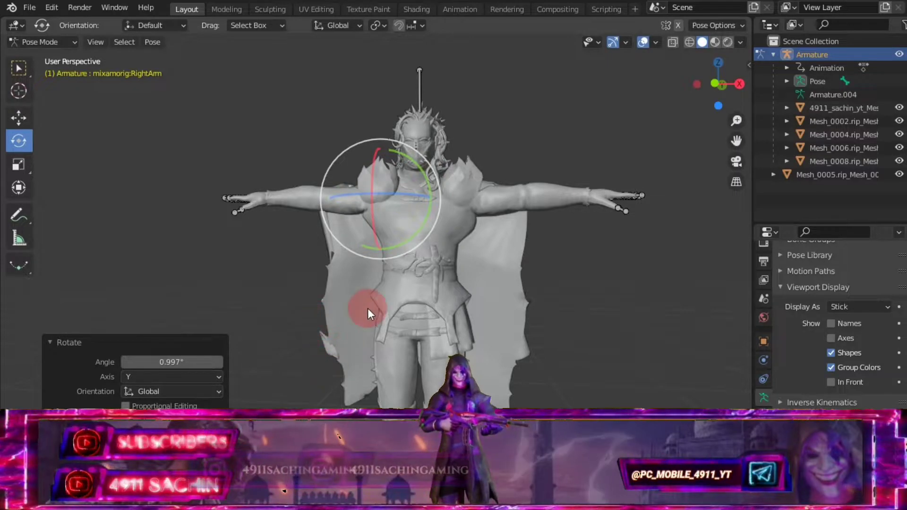
pyautogui.moveTo(367, 308); pyautogui.dragTo(395, 352, button='middle')
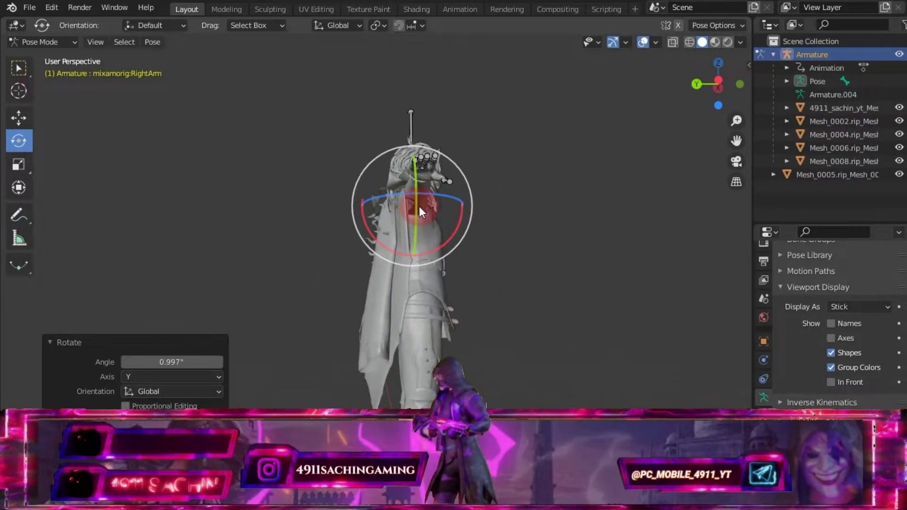
pyautogui.moveTo(418, 206); pyautogui.dragTo(578, 281, button='middle')
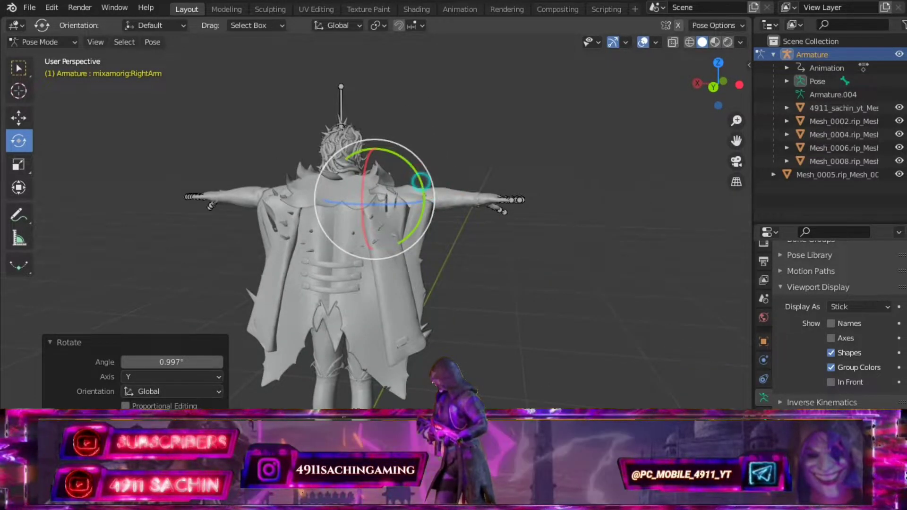
pyautogui.moveTo(421, 182)
pyautogui.mouseDown()
pyautogui.moveTo(444, 192)
pyautogui.moveTo(440, 174)
pyautogui.mouseUp()
pyautogui.moveTo(485, 323)
pyautogui.mouseDown(button='middle')
pyautogui.moveTo(542, 307)
pyautogui.moveTo(304, 300)
pyautogui.moveTo(387, 205)
pyautogui.mouseUp(button='middle')
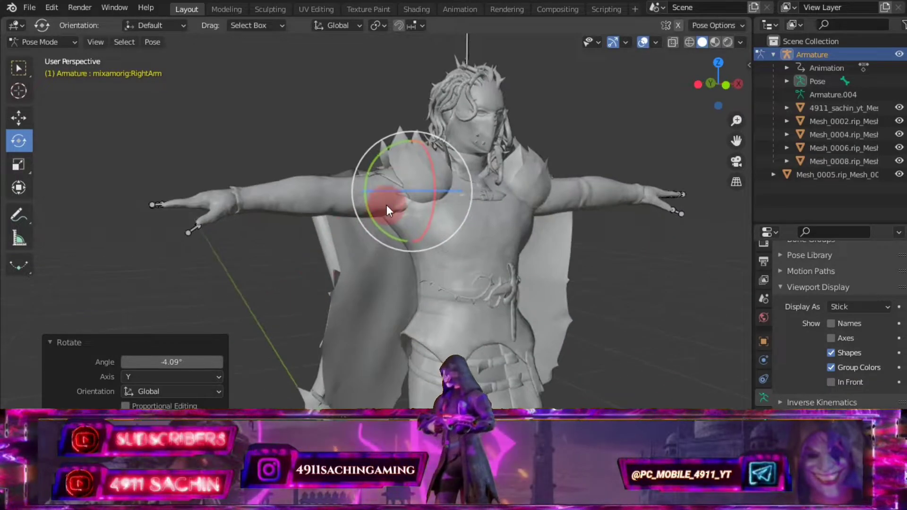
pyautogui.moveTo(372, 163); pyautogui.dragTo(390, 205)
pyautogui.scroll(-3, 391, 205)
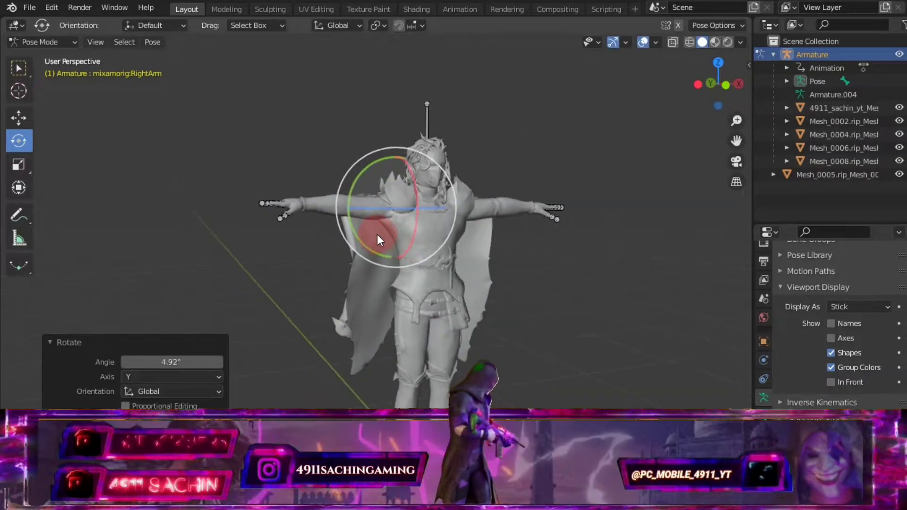
pyautogui.moveTo(360, 178)
pyautogui.mouseDown()
pyautogui.moveTo(366, 187)
pyautogui.moveTo(370, 151)
pyautogui.mouseUp()
pyautogui.click(362, 314)
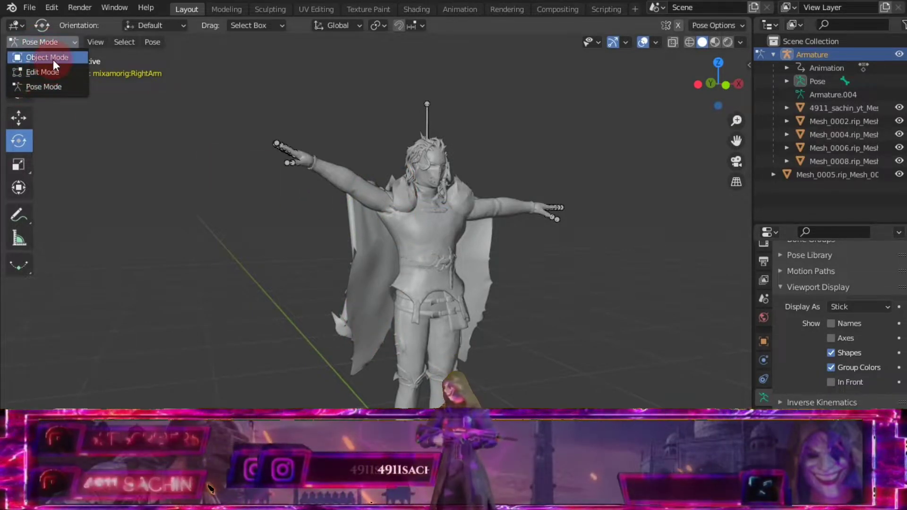
# Return to Object Mode, select the cloak mesh and enter Weight Paint.
pyautogui.click(53, 59)
pyautogui.click(371, 273)
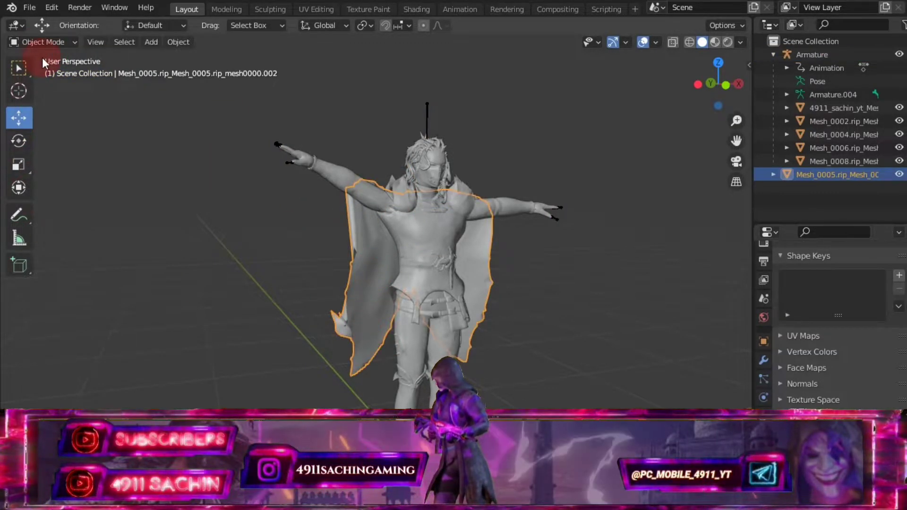
pyautogui.click(60, 42)
pyautogui.click(18, 115)
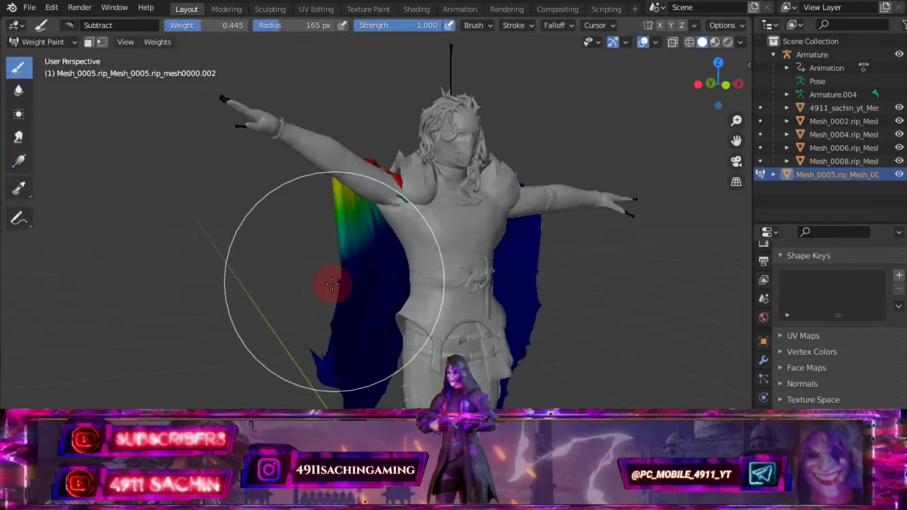
# Orbit around the cloak and display the bottom vertex group's weights.
pyautogui.moveTo(324, 284)
pyautogui.mouseDown(button='middle')
pyautogui.moveTo(506, 258)
pyautogui.moveTo(573, 260)
pyautogui.mouseUp(button='middle')
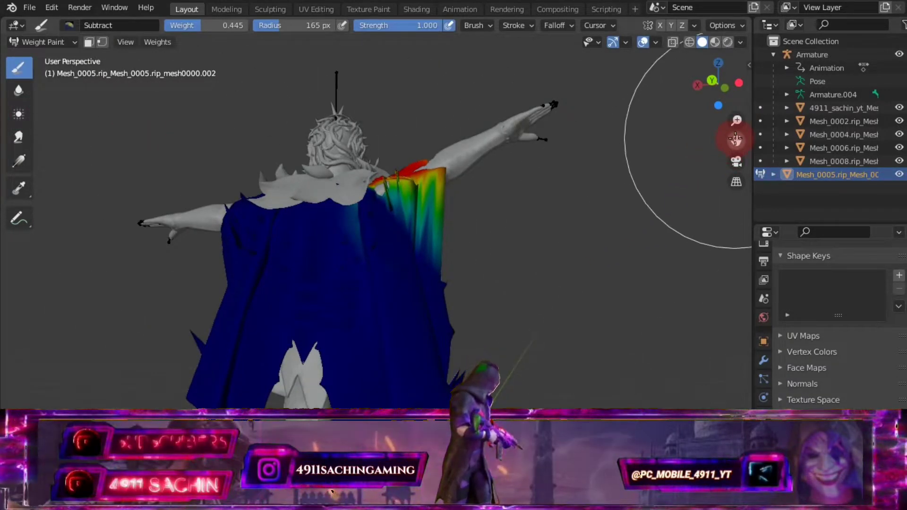
pyautogui.scroll(3, 492, 263)
pyautogui.scroll(3, 472, 302)
pyautogui.moveTo(472, 302); pyautogui.dragTo(454, 349, button='middle')
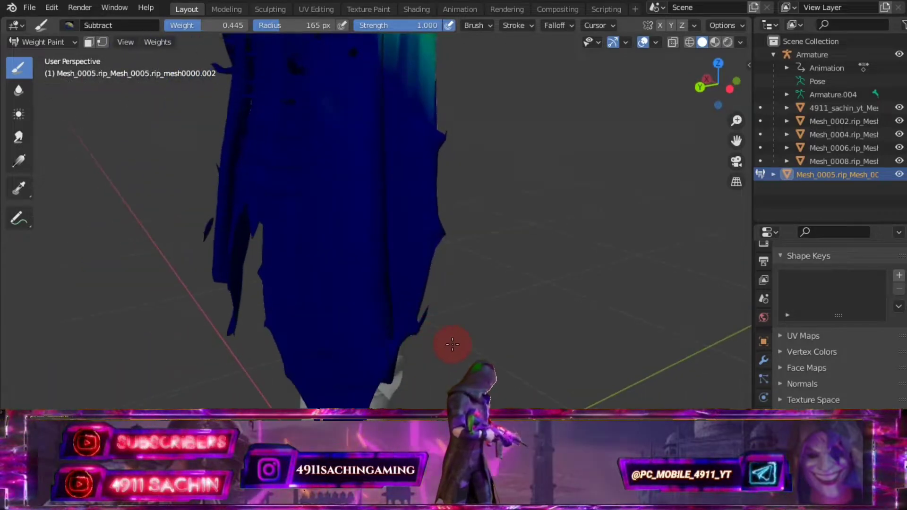
pyautogui.scroll(6, 820, 405)
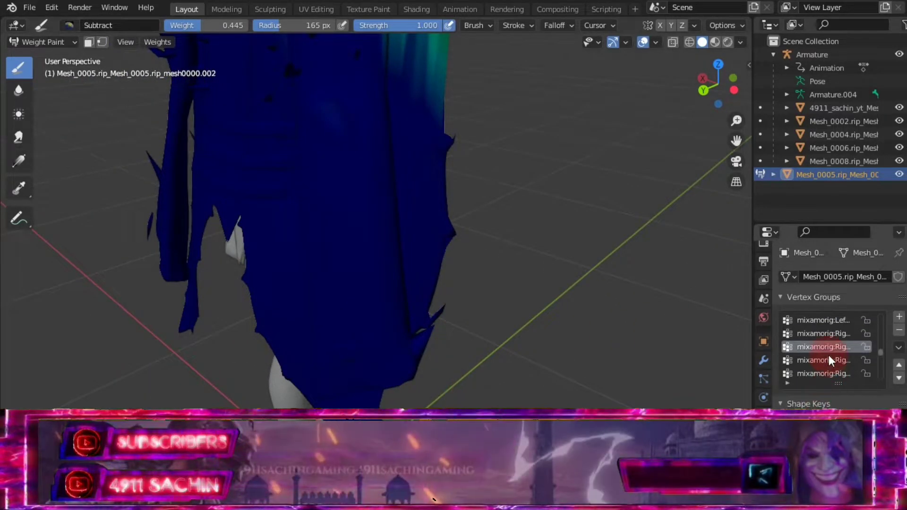
pyautogui.scroll(-1, 833, 330)
pyautogui.scroll(-2, 836, 372)
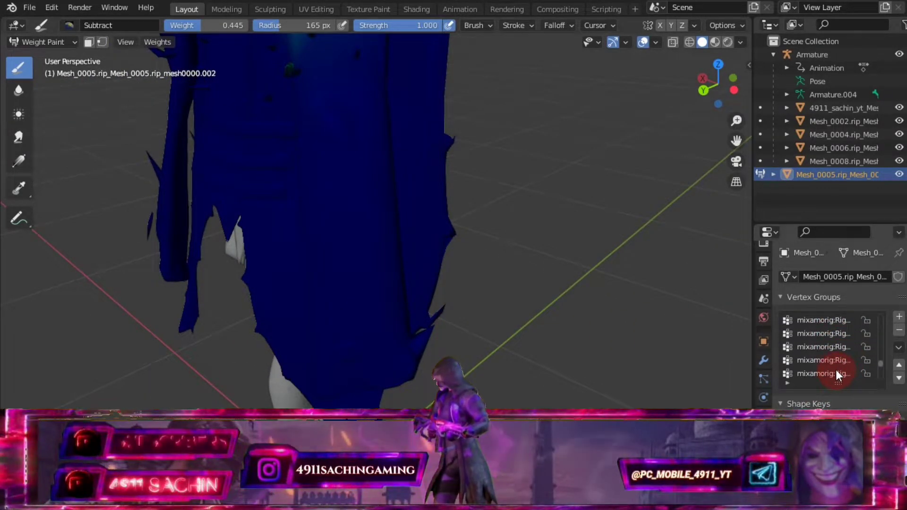
pyautogui.click(837, 374)
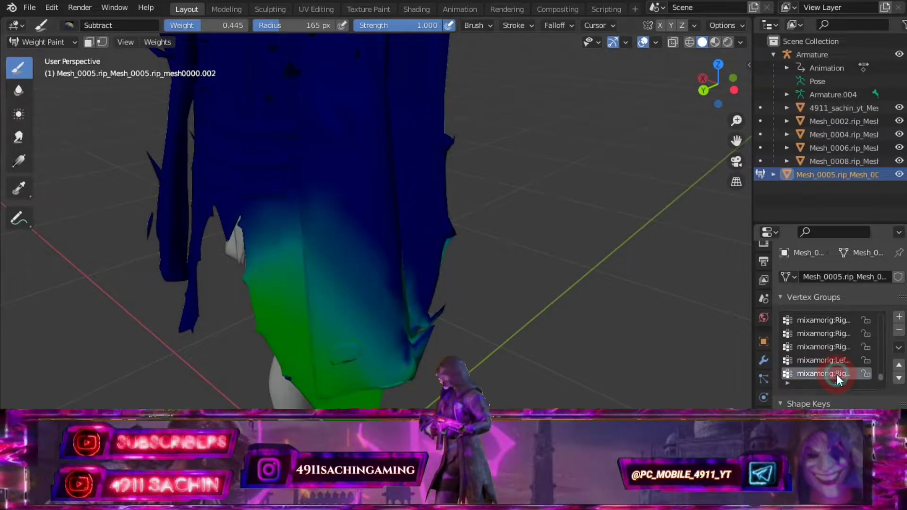
pyautogui.scroll(2, 546, 283)
pyautogui.scroll(-5, 544, 286)
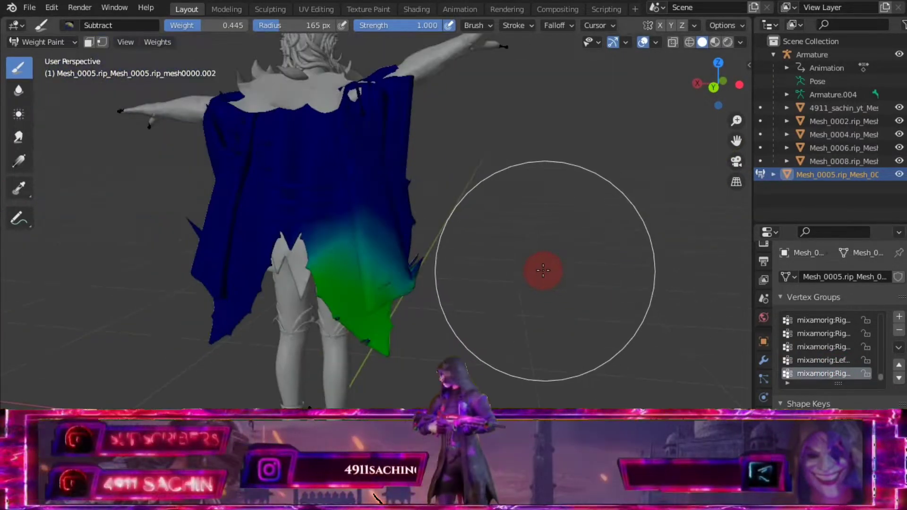
pyautogui.moveTo(540, 287)
pyautogui.mouseDown(button='middle')
pyautogui.moveTo(607, 340)
pyautogui.moveTo(496, 338)
pyautogui.moveTo(516, 296)
pyautogui.moveTo(469, 275)
pyautogui.moveTo(466, 255)
pyautogui.moveTo(438, 245)
pyautogui.moveTo(480, 237)
pyautogui.mouseUp(button='middle')
pyautogui.scroll(2, 543, 269)
pyautogui.scroll(1, 547, 265)
pyautogui.scroll(2, 536, 264)
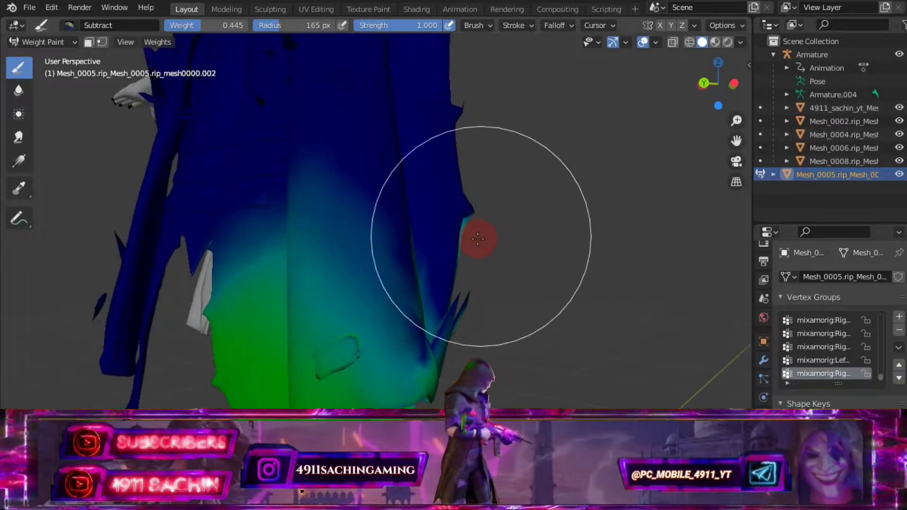
# Repaint the lower-panel weights with a 0.445 Draw brush, then return to Object Mode.
pyautogui.click(74, 26)
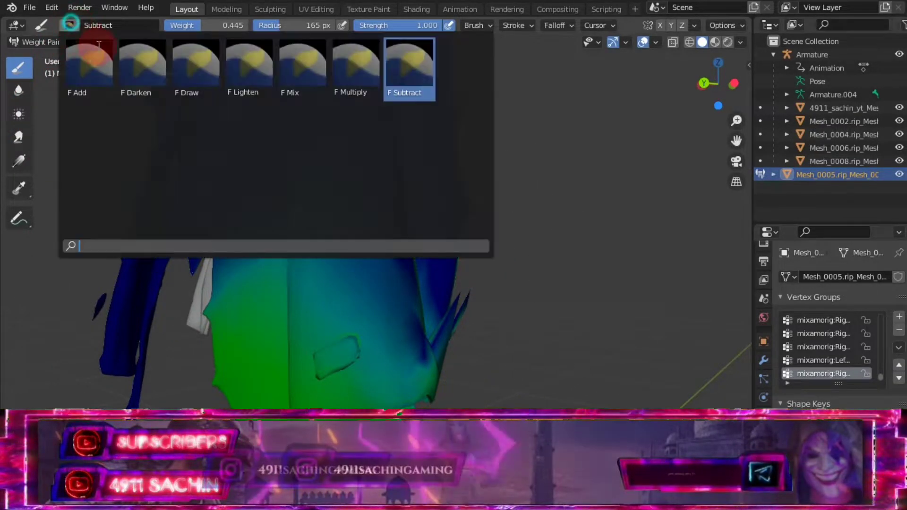
pyautogui.click(178, 80)
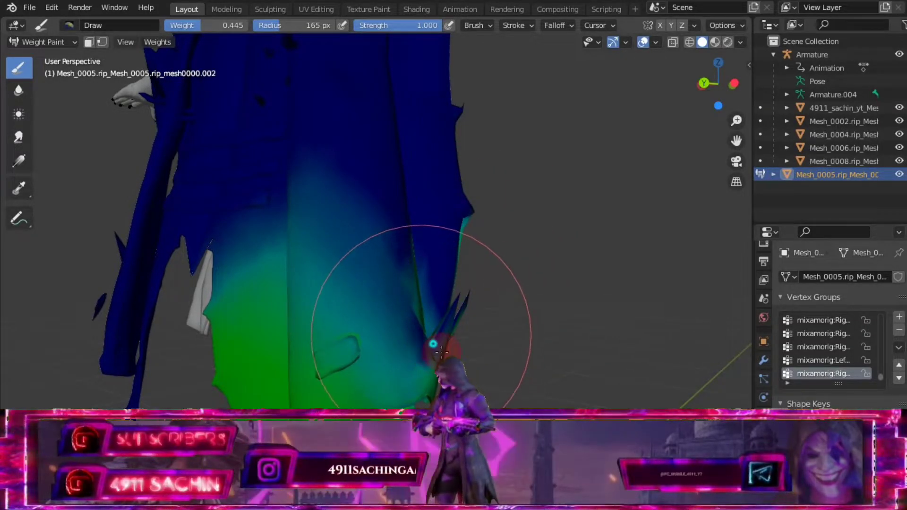
pyautogui.moveTo(487, 274); pyautogui.dragTo(281, 302, button='middle')
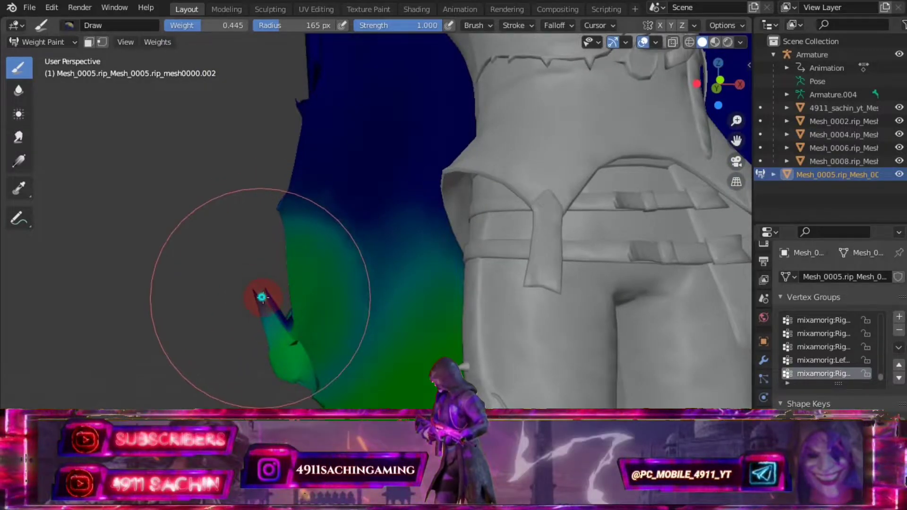
pyautogui.moveTo(253, 309)
pyautogui.mouseDown(button='middle')
pyautogui.moveTo(524, 298)
pyautogui.moveTo(504, 310)
pyautogui.moveTo(421, 307)
pyautogui.mouseUp(button='middle')
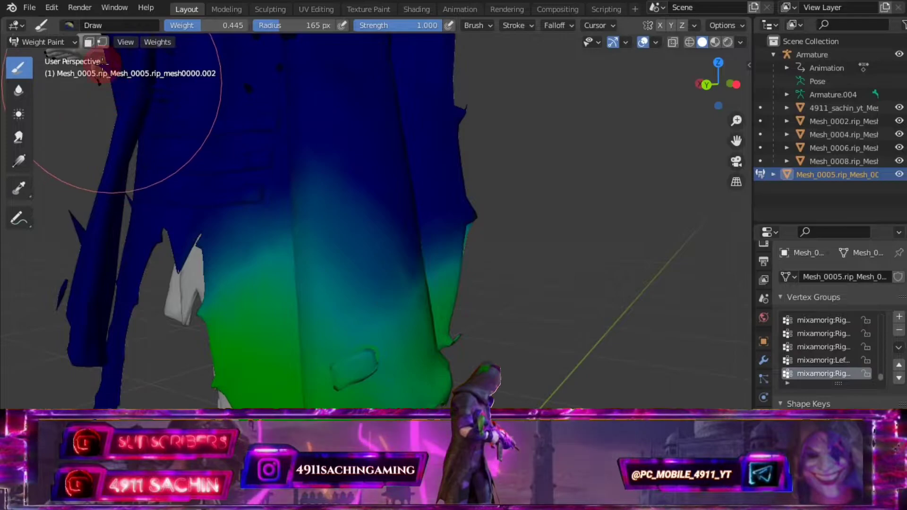
pyautogui.click(63, 42)
pyautogui.click(65, 57)
# Select the character's armature and switch it into Pose Mode.
pyautogui.scroll(-3, 476, 209)
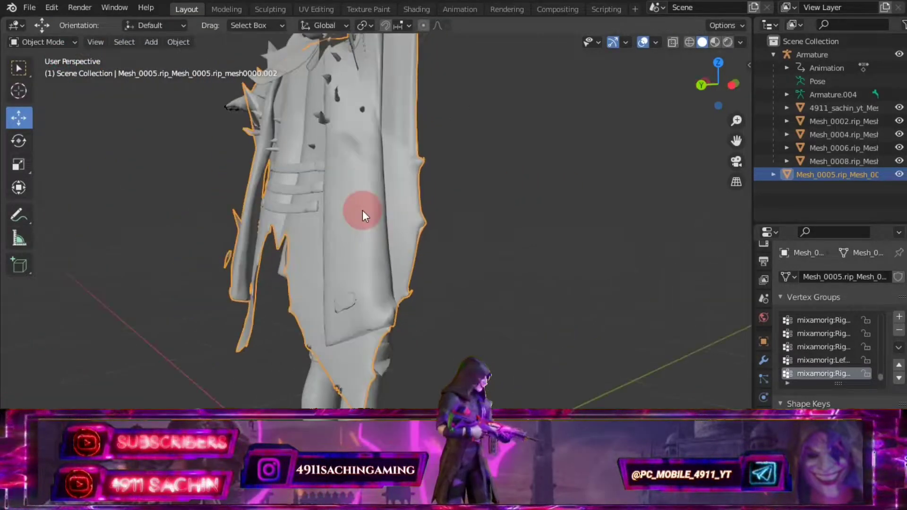
pyautogui.scroll(-3, 360, 209)
pyautogui.scroll(-3, 333, 217)
pyautogui.scroll(-1, 368, 202)
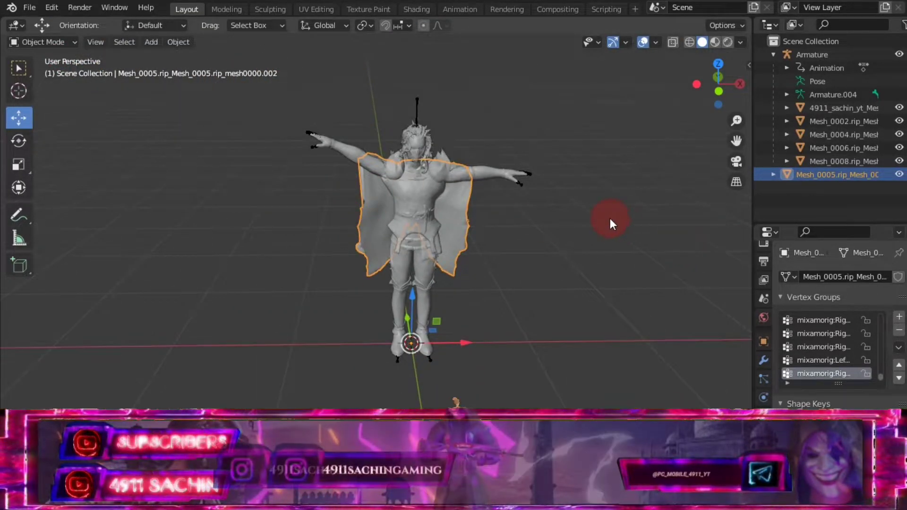
pyautogui.scroll(2, 426, 161)
pyautogui.click(428, 79)
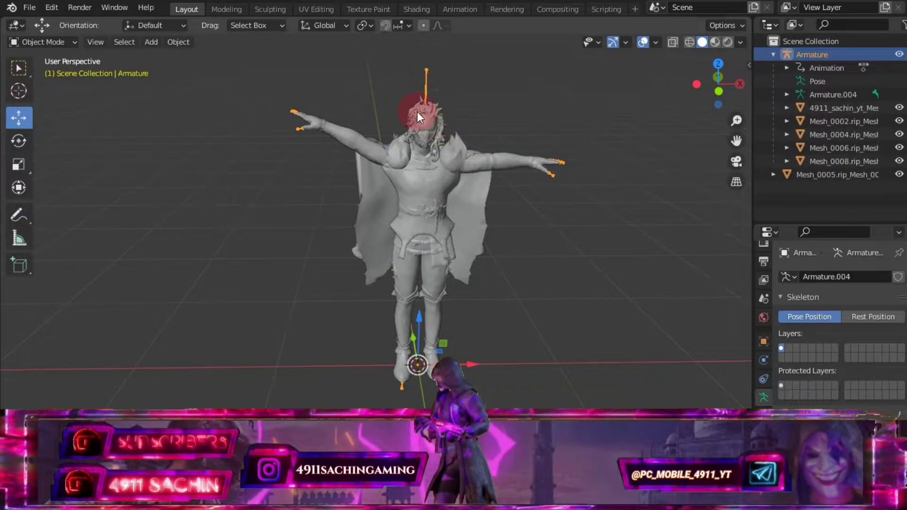
pyautogui.click(53, 86)
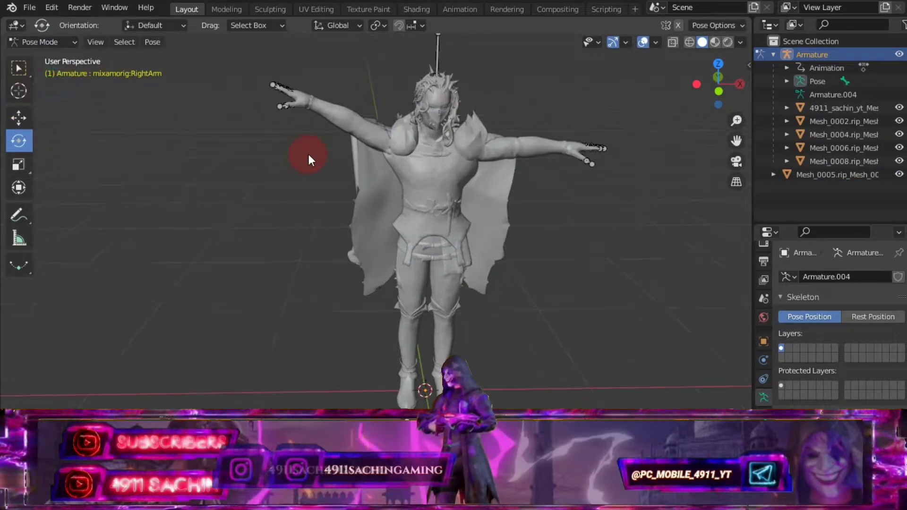
# Rotate the RightArm bone to -9.73° on Y, then select the Spine1 bone.
pyautogui.scroll(3, 358, 89)
pyautogui.scroll(-3, 384, 109)
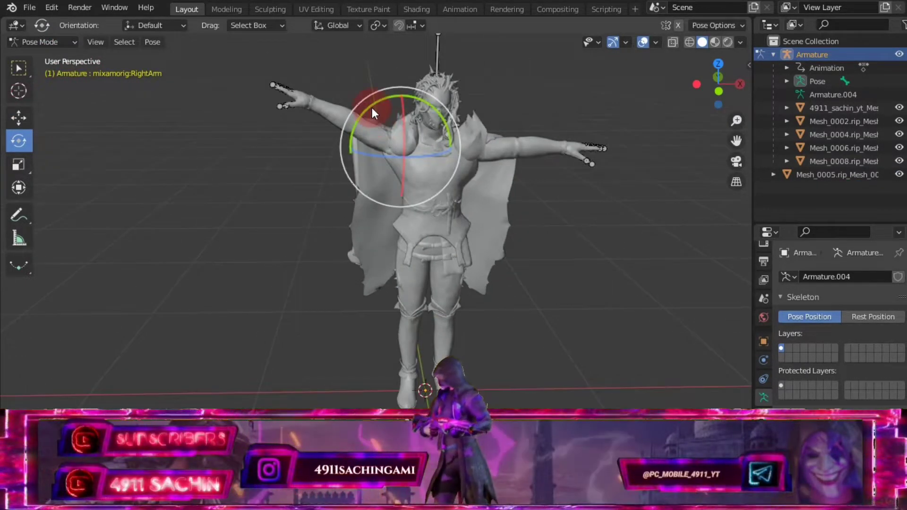
pyautogui.moveTo(372, 108); pyautogui.dragTo(361, 93)
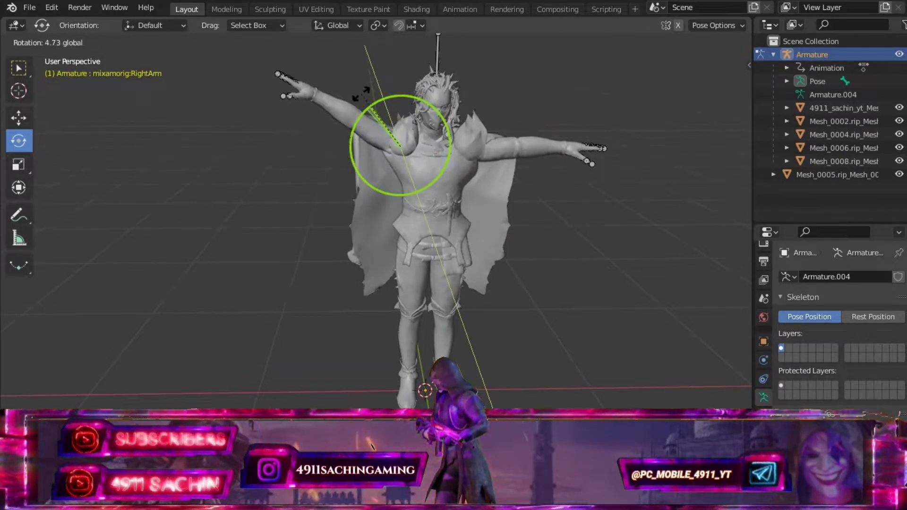
pyautogui.moveTo(361, 93); pyautogui.dragTo(369, 129)
pyautogui.scroll(2, 474, 148)
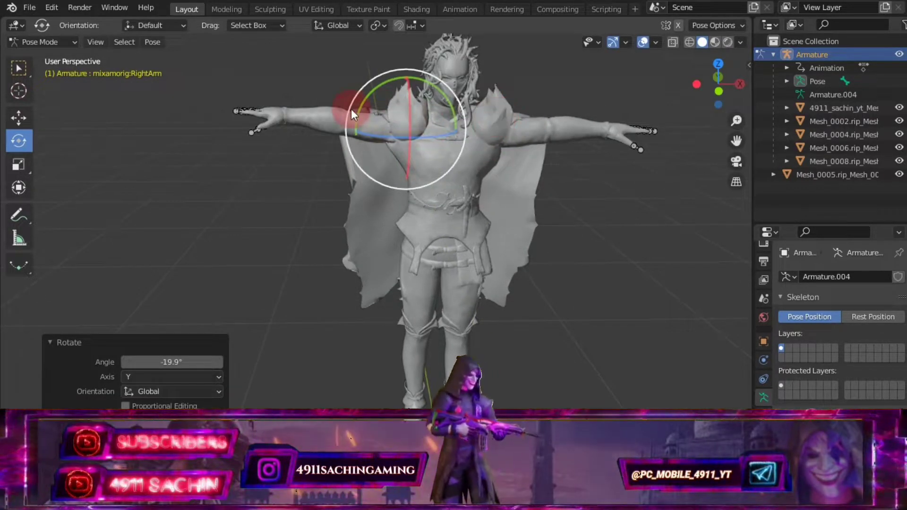
pyautogui.moveTo(373, 97); pyautogui.dragTo(377, 106)
pyautogui.scroll(-3, 525, 126)
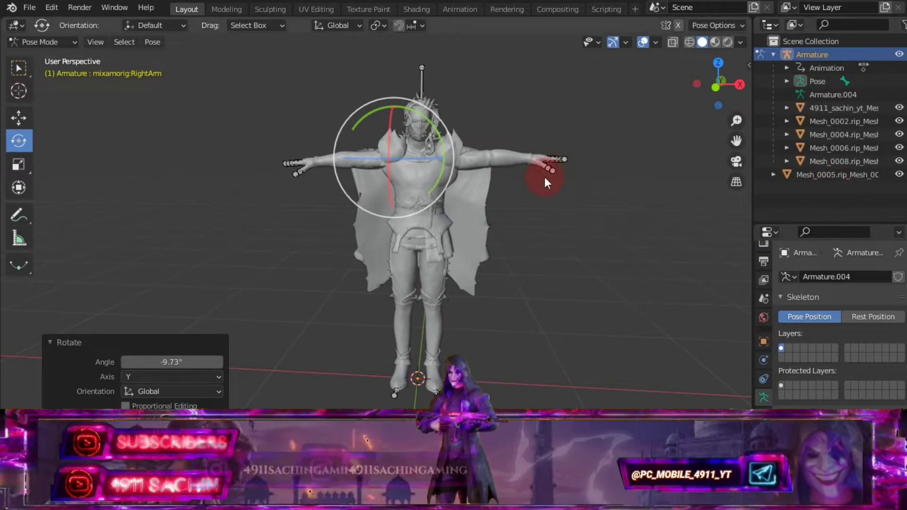
pyautogui.click(421, 181)
pyautogui.scroll(1, 447, 210)
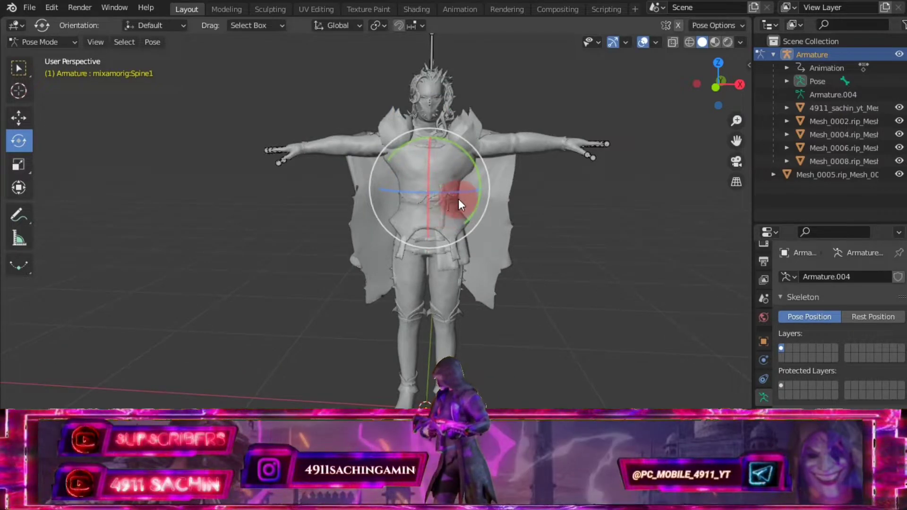
# Bend Spine1 forward on X (last -60.2°) and straighten it, checking the torso from the side.
pyautogui.moveTo(429, 169); pyautogui.dragTo(492, 196)
pyautogui.scroll(2, 503, 188)
pyautogui.moveTo(503, 189); pyautogui.dragTo(605, 179, button='middle')
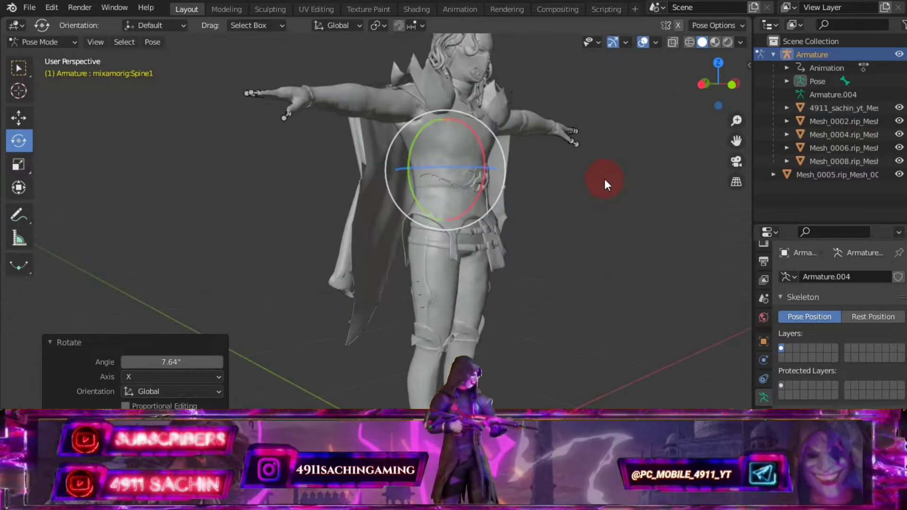
pyautogui.scroll(-4, 605, 178)
pyautogui.moveTo(452, 179); pyautogui.dragTo(416, 208)
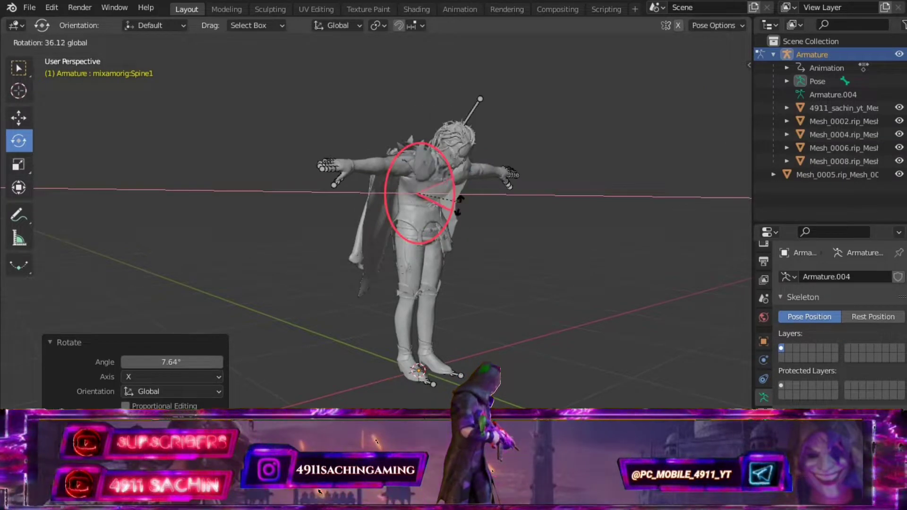
pyautogui.moveTo(416, 209)
pyautogui.mouseDown(button='middle')
pyautogui.moveTo(569, 245)
pyautogui.moveTo(490, 330)
pyautogui.moveTo(470, 260)
pyautogui.moveTo(475, 131)
pyautogui.moveTo(379, 121)
pyautogui.moveTo(481, 191)
pyautogui.moveTo(439, 159)
pyautogui.moveTo(348, 143)
pyautogui.mouseUp(button='middle')
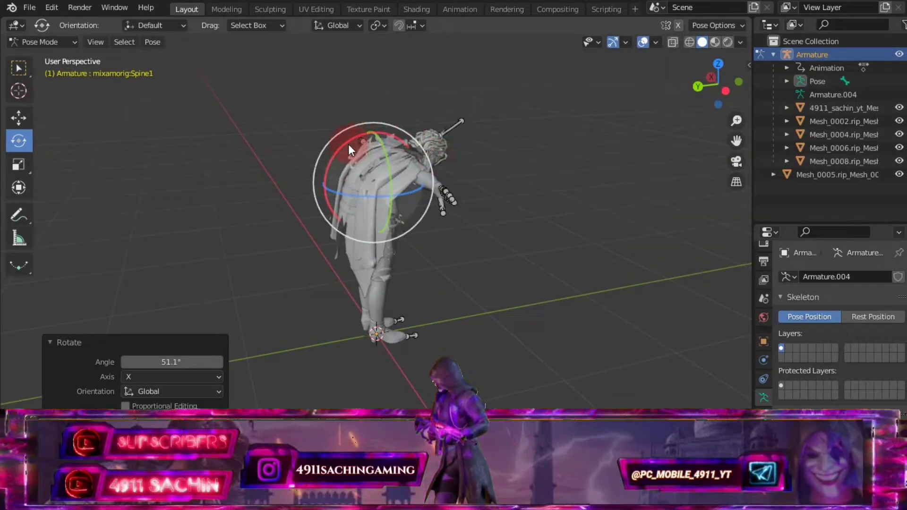
pyautogui.moveTo(348, 142); pyautogui.dragTo(321, 191)
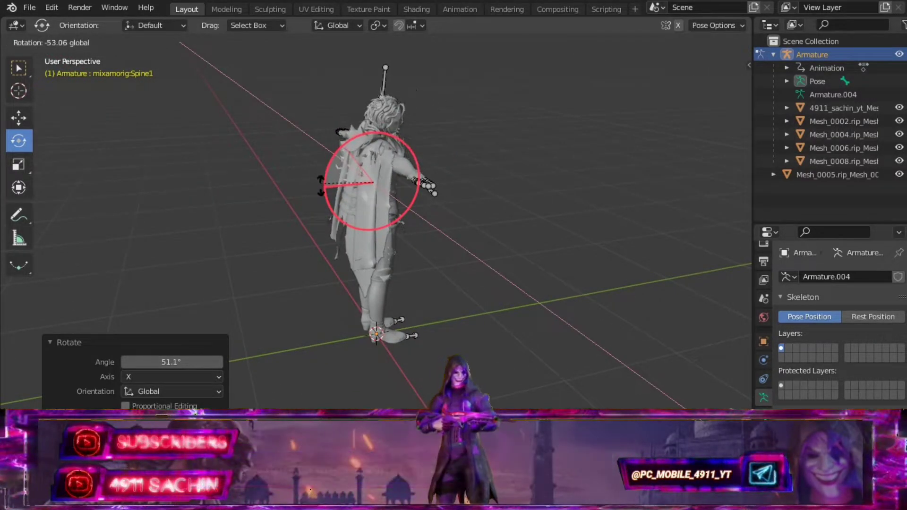
pyautogui.moveTo(321, 190)
pyautogui.mouseDown(button='middle')
pyautogui.moveTo(415, 163)
pyautogui.moveTo(434, 180)
pyautogui.moveTo(416, 276)
pyautogui.mouseUp(button='middle')
pyautogui.scroll(5, 414, 162)
# Rotate the RightUpLeg bone -24.8° on X, then trackball-rotate the right thigh.
pyautogui.click(447, 259)
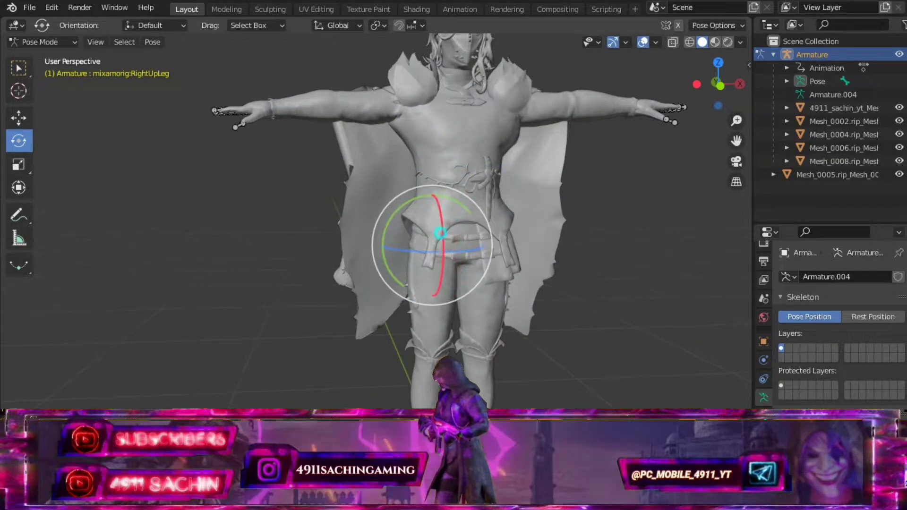
pyautogui.moveTo(433, 198)
pyautogui.mouseDown()
pyautogui.moveTo(426, 193)
pyautogui.moveTo(432, 240)
pyautogui.mouseUp()
pyautogui.moveTo(476, 267); pyautogui.dragTo(459, 232, button='middle')
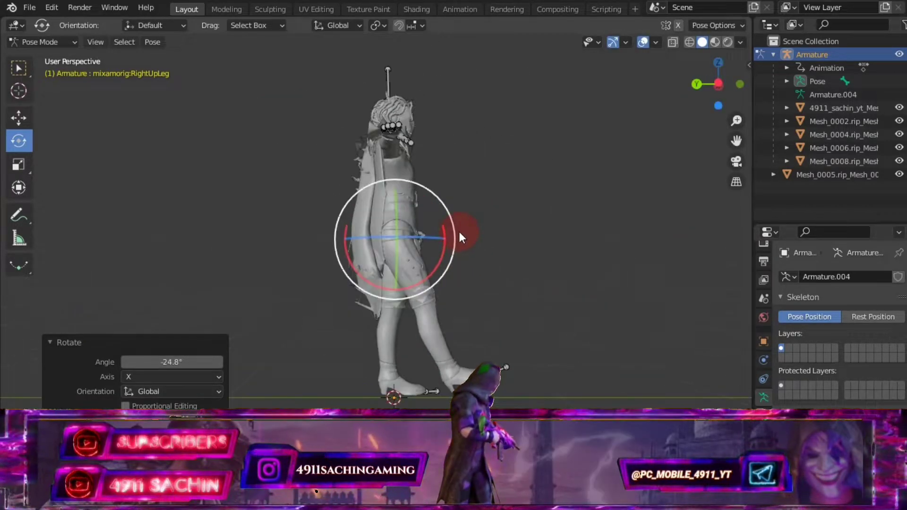
pyautogui.moveTo(437, 259)
pyautogui.mouseDown()
pyautogui.moveTo(444, 212)
pyautogui.moveTo(421, 243)
pyautogui.mouseUp()
pyautogui.moveTo(495, 254)
pyautogui.mouseDown(button='middle')
pyautogui.moveTo(301, 263)
pyautogui.moveTo(362, 260)
pyautogui.mouseUp(button='middle')
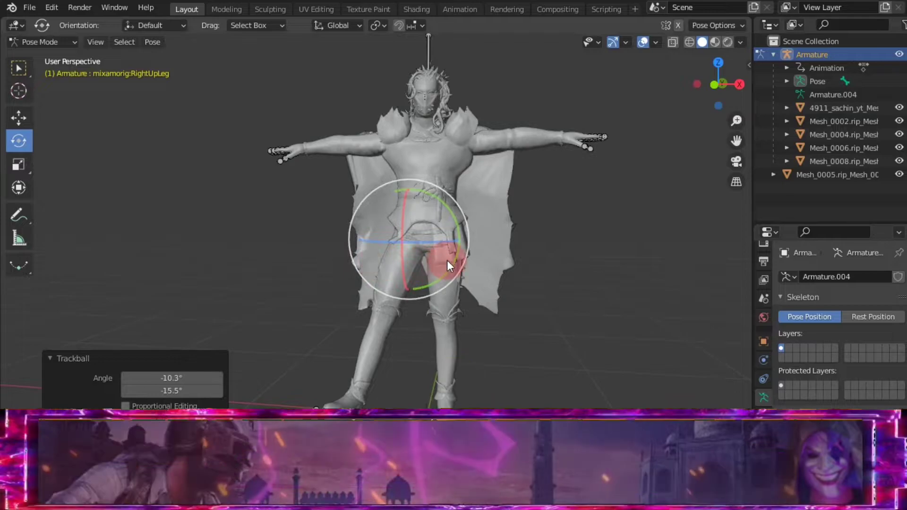
pyautogui.moveTo(447, 259); pyautogui.dragTo(476, 264)
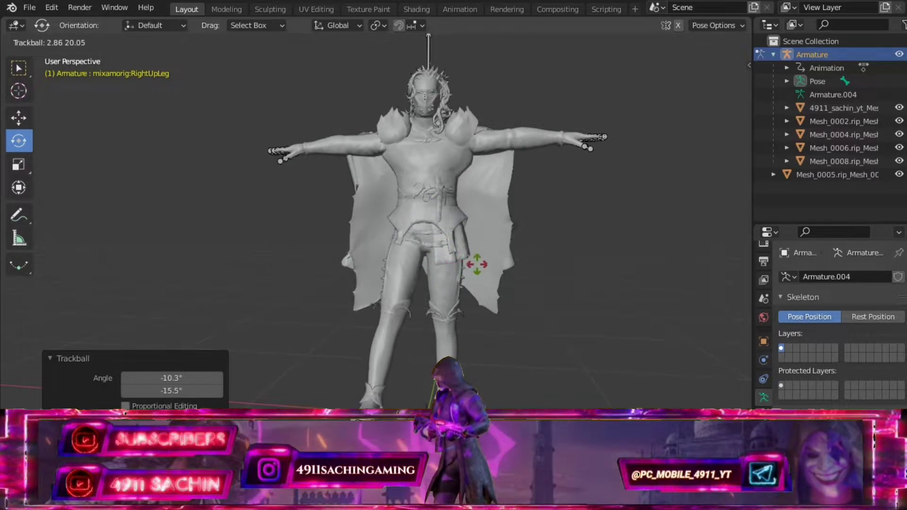
pyautogui.moveTo(477, 264); pyautogui.dragTo(469, 265)
# Return the armature to Object Mode with the character in T-pose.
pyautogui.scroll(-4, 469, 265)
pyautogui.scroll(-2, 398, 253)
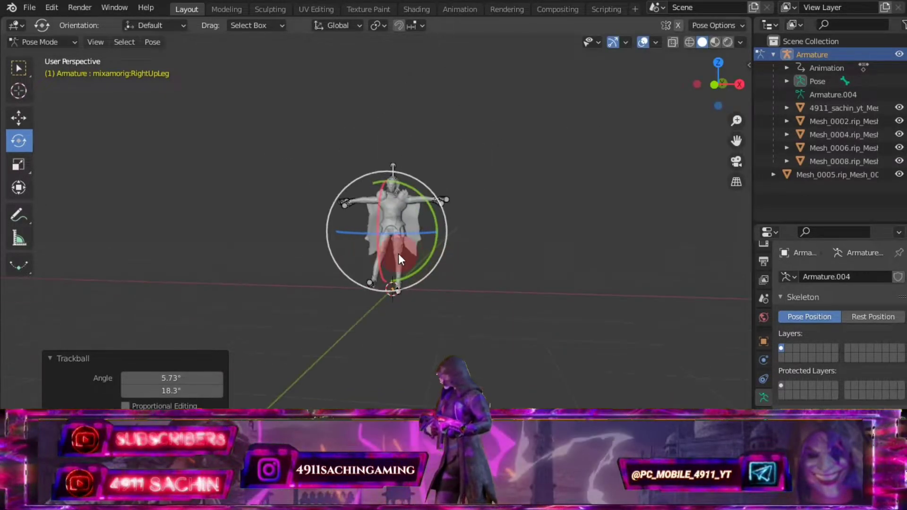
pyautogui.click(67, 42)
pyautogui.click(60, 57)
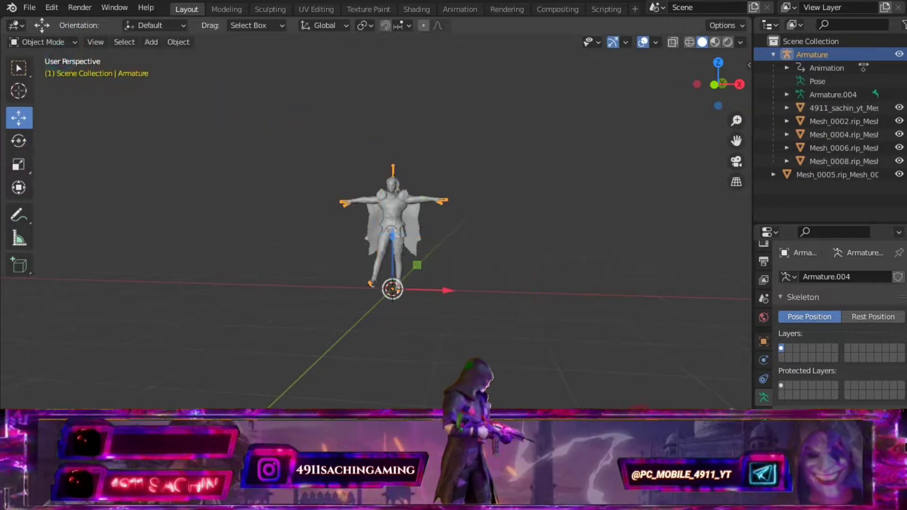
pyautogui.scroll(3, 483, 291)
pyautogui.scroll(-3, 502, 293)
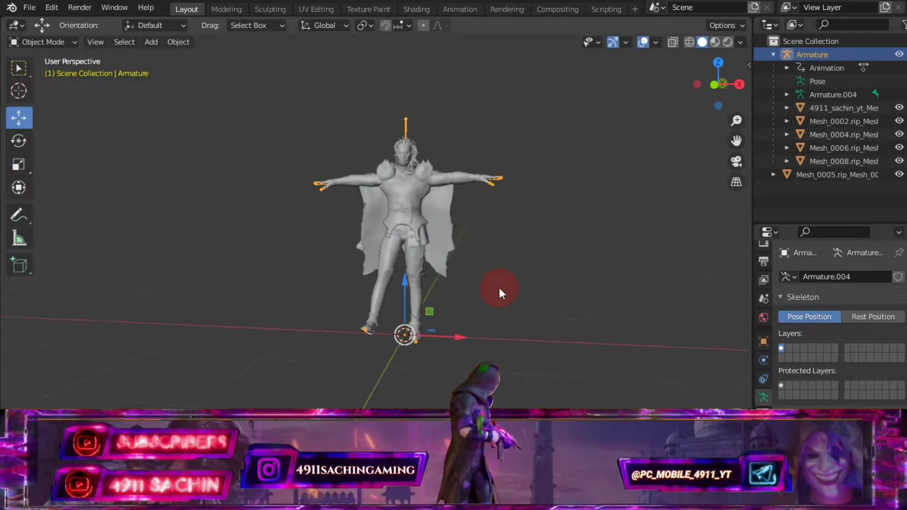
pyautogui.scroll(3, 506, 286)
# Box-select the old character and its armature and delete them.
pyautogui.scroll(-1, 502, 293)
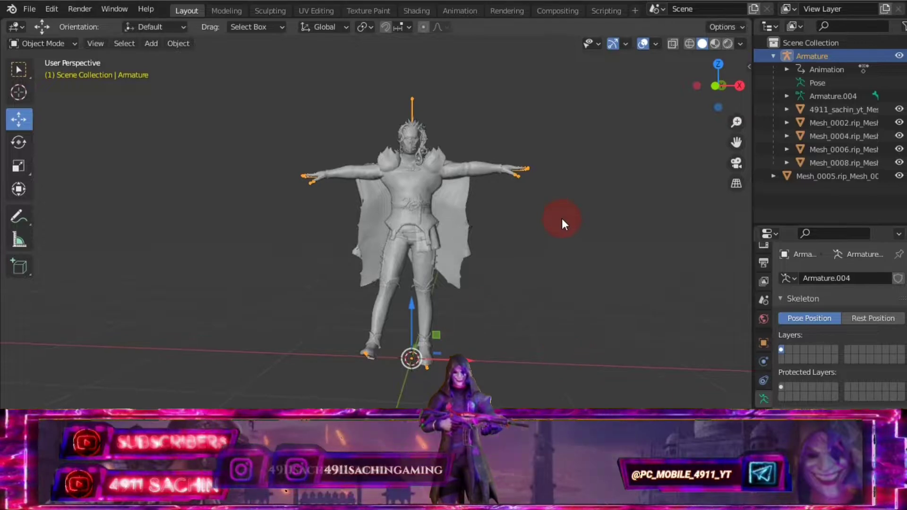
pyautogui.click(50, 41)
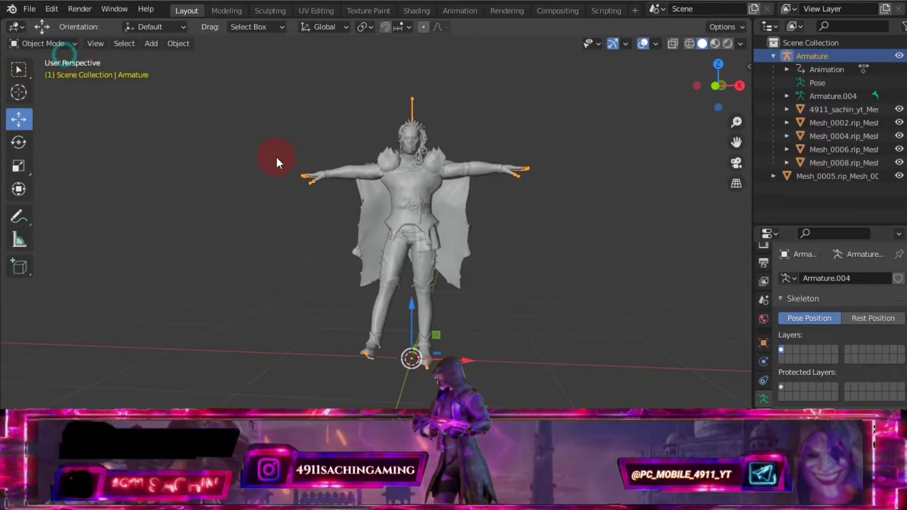
pyautogui.moveTo(558, 375); pyautogui.dragTo(248, 89)
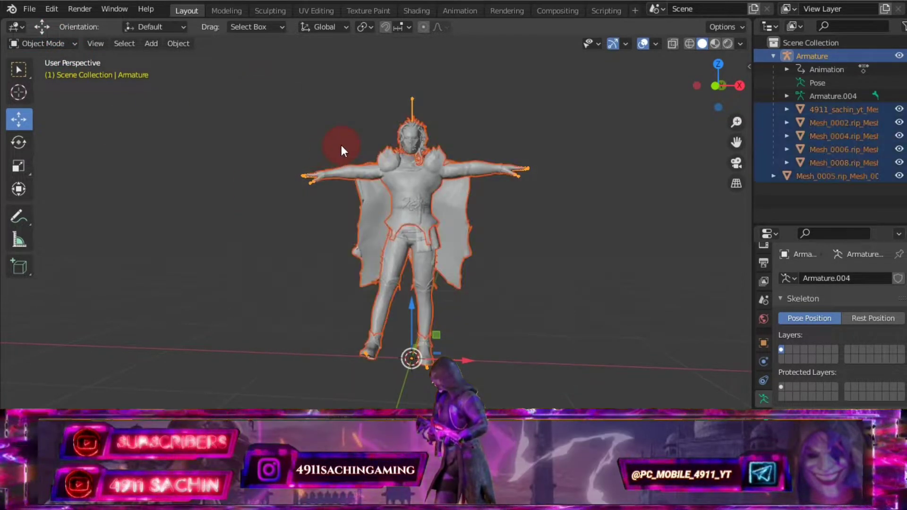
pyautogui.rightClick(341, 145)
pyautogui.click(297, 225)
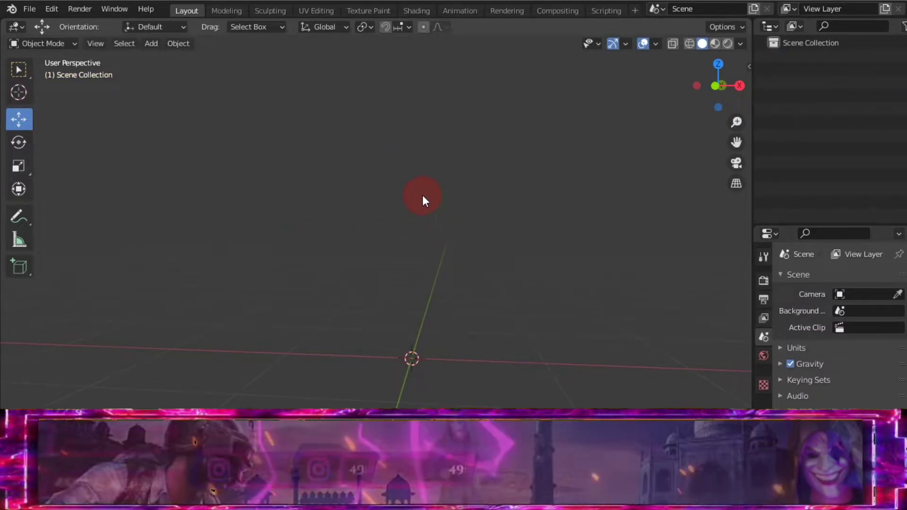
# Import 1 T-Pose.fbx from the Prisma3D folder as an FBX.
pyautogui.click(29, 9)
pyautogui.moveTo(50, 188)
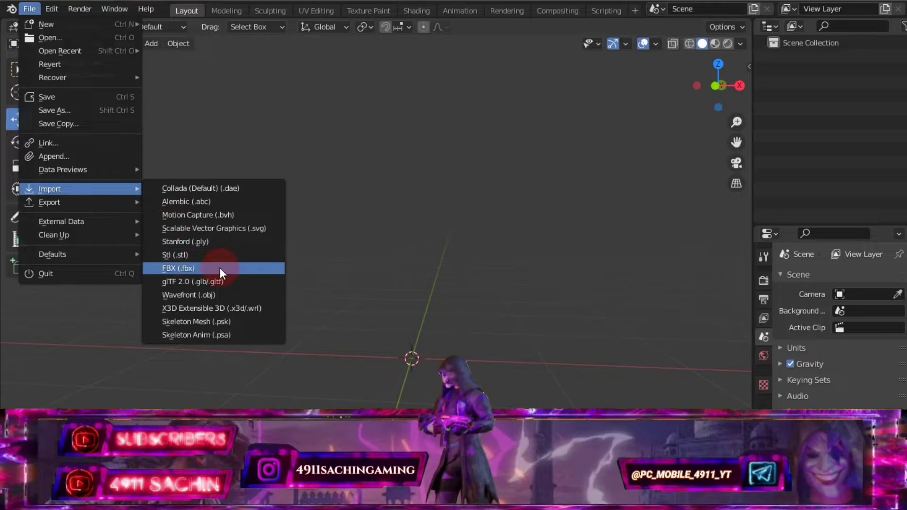
pyautogui.click(189, 268)
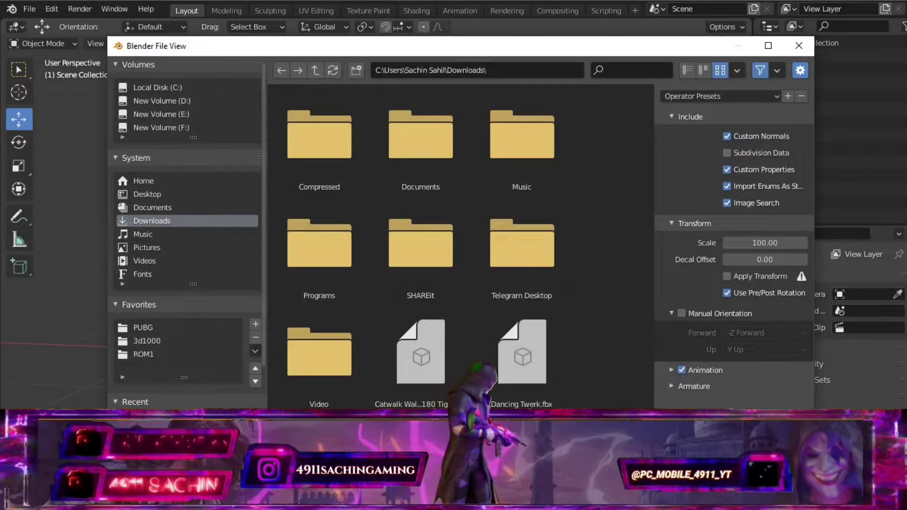
pyautogui.click(314, 70)
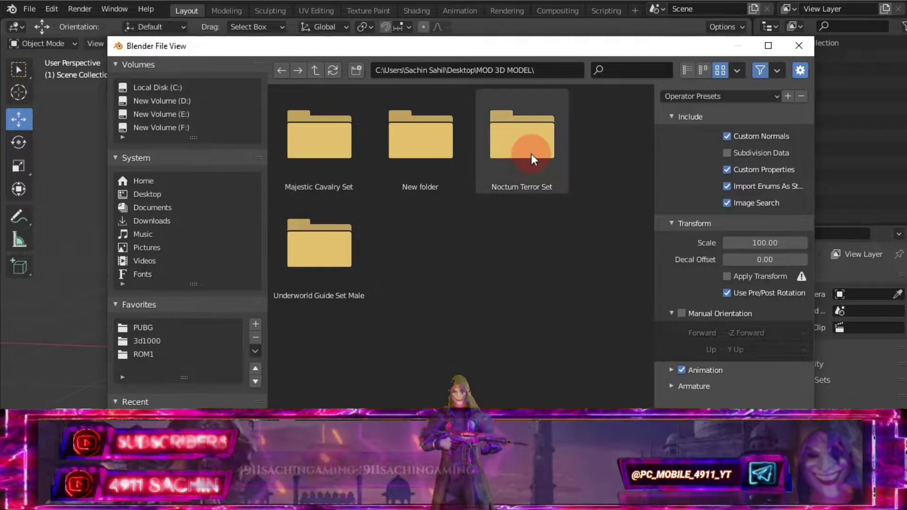
pyautogui.doubleClick(532, 152)
pyautogui.doubleClick(508, 164)
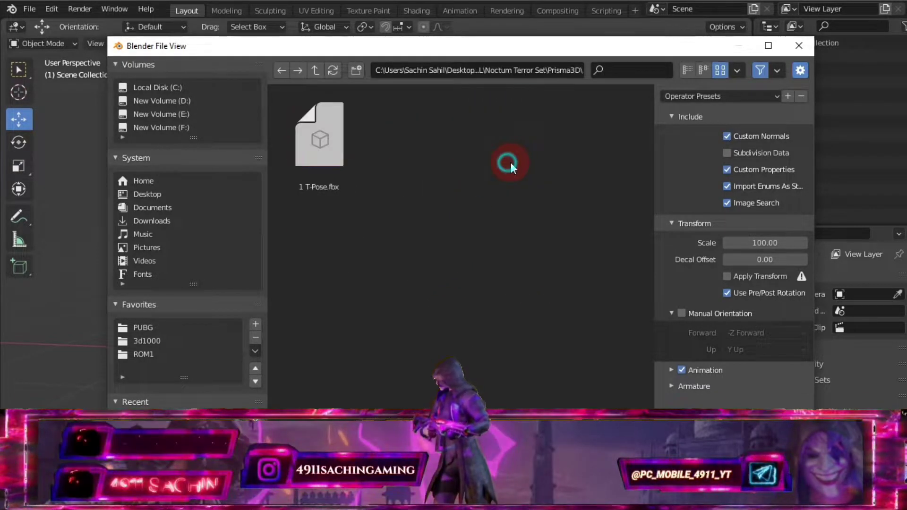
pyautogui.click(316, 69)
pyautogui.doubleClick(539, 167)
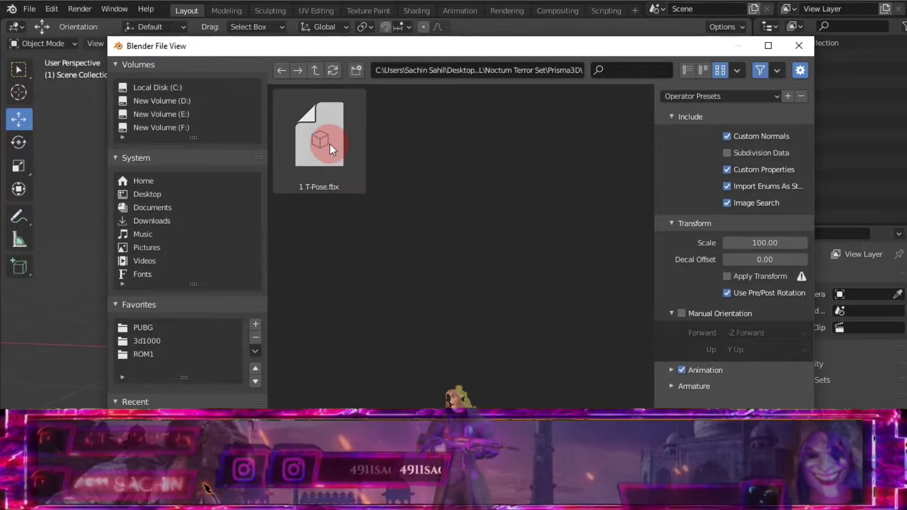
pyautogui.doubleClick(328, 143)
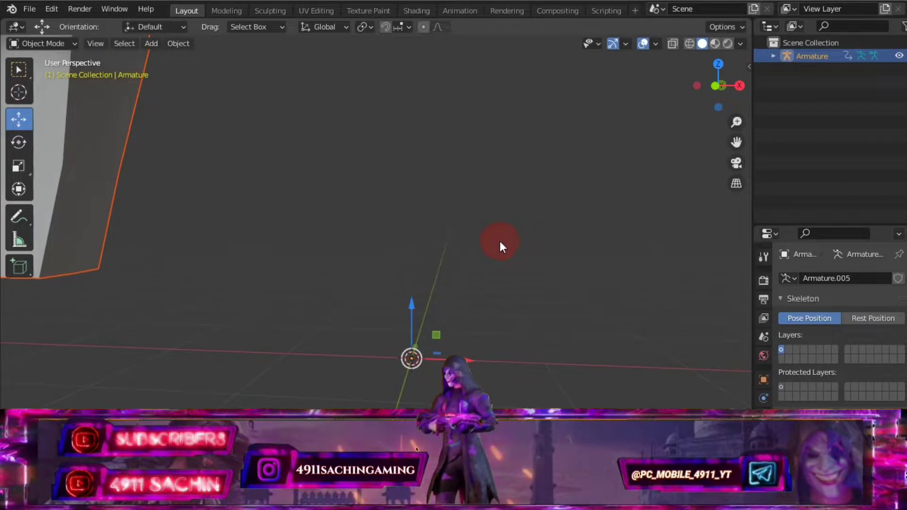
# Delete the old armature and import 1 T-Pose.fbx as an FBX.
pyautogui.rightClick(307, 201)
pyautogui.click(316, 202)
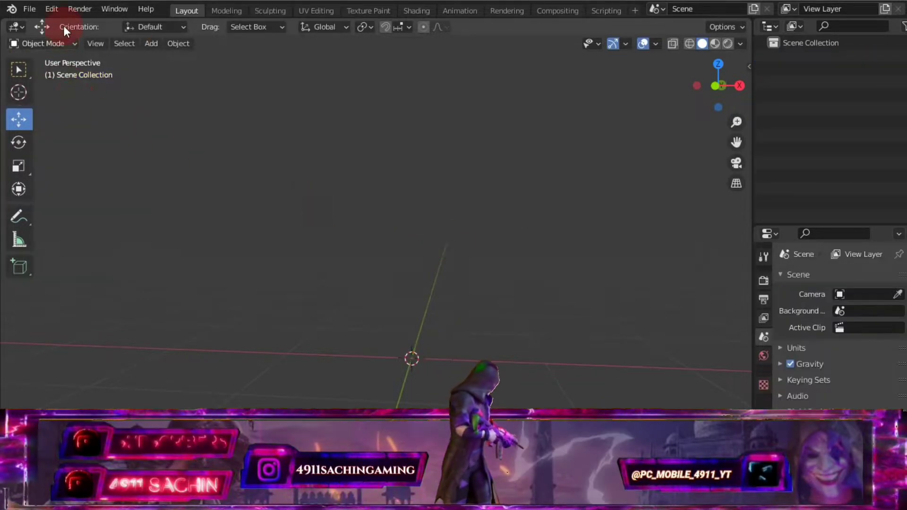
pyautogui.click(31, 9)
pyautogui.moveTo(50, 188)
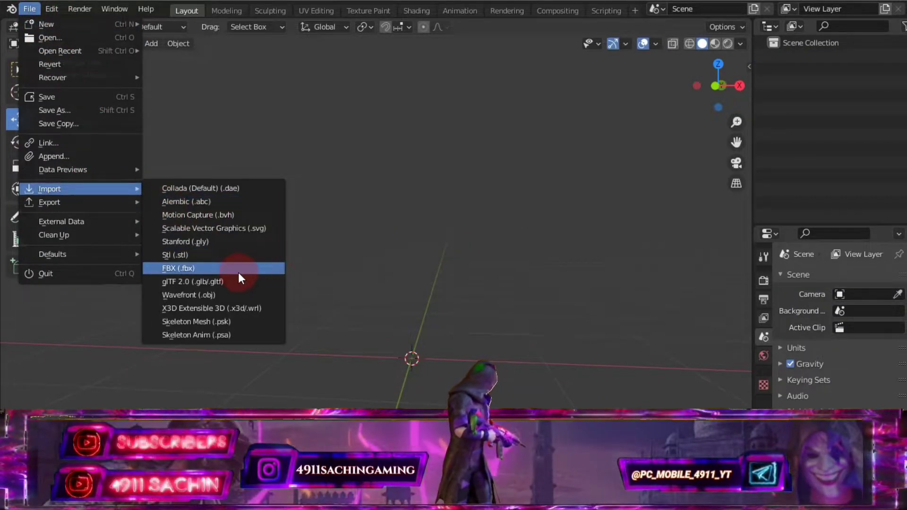
pyautogui.click(213, 274)
pyautogui.click(696, 360)
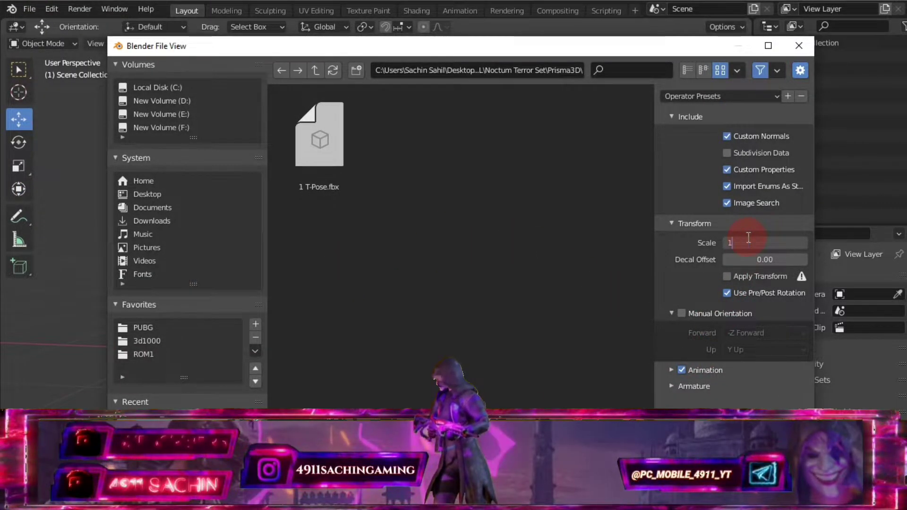
pyautogui.doubleClick(344, 154)
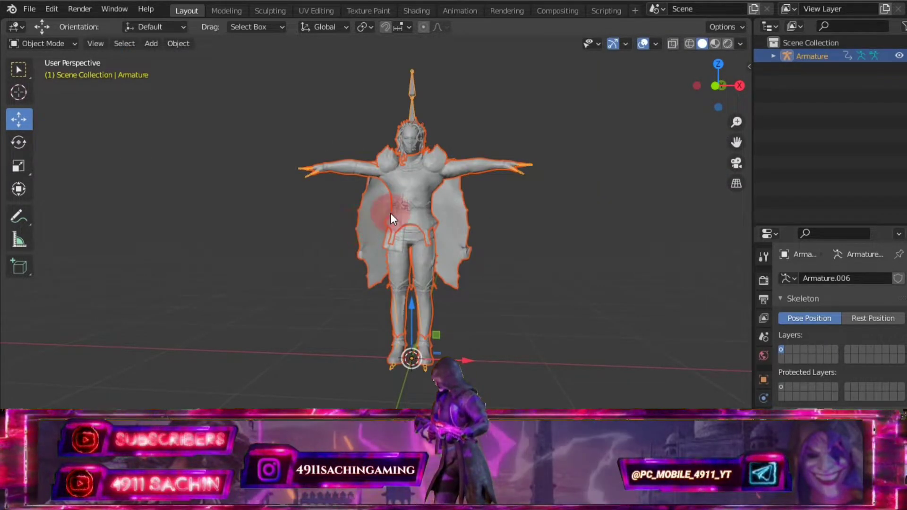
# Inspect the imported T-pose character from several sides, then deselect the mesh.
pyautogui.scroll(2, 391, 214)
pyautogui.scroll(3, 381, 193)
pyautogui.moveTo(391, 188)
pyautogui.mouseDown(button='middle')
pyautogui.moveTo(538, 179)
pyautogui.moveTo(435, 197)
pyautogui.moveTo(176, 193)
pyautogui.moveTo(218, 225)
pyautogui.mouseUp(button='middle')
pyautogui.moveTo(352, 159)
pyautogui.mouseDown(button='middle')
pyautogui.moveTo(288, 185)
pyautogui.moveTo(488, 169)
pyautogui.mouseUp(button='middle')
pyautogui.scroll(-3, 301, 180)
pyautogui.scroll(4, 431, 180)
pyautogui.scroll(-2, 488, 169)
pyautogui.scroll(-2, 566, 179)
pyautogui.scroll(-2, 566, 180)
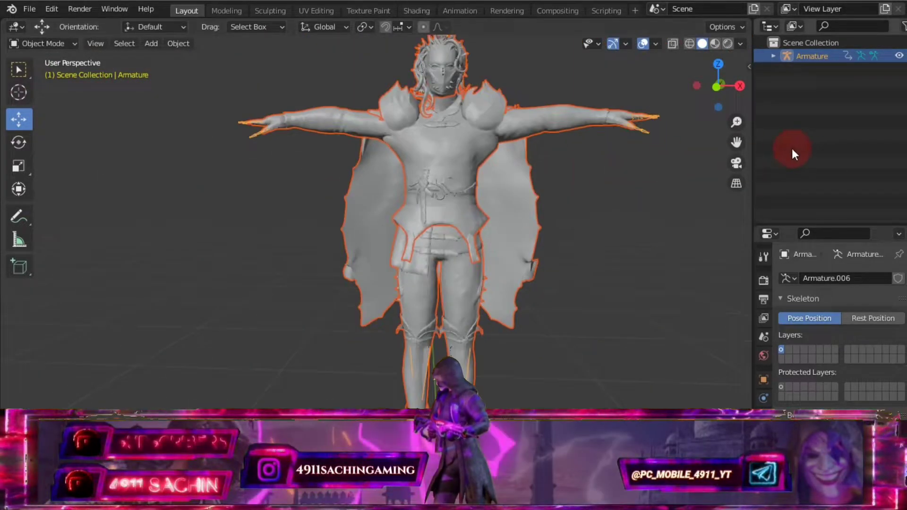
pyautogui.moveTo(736, 142); pyautogui.dragTo(708, 161)
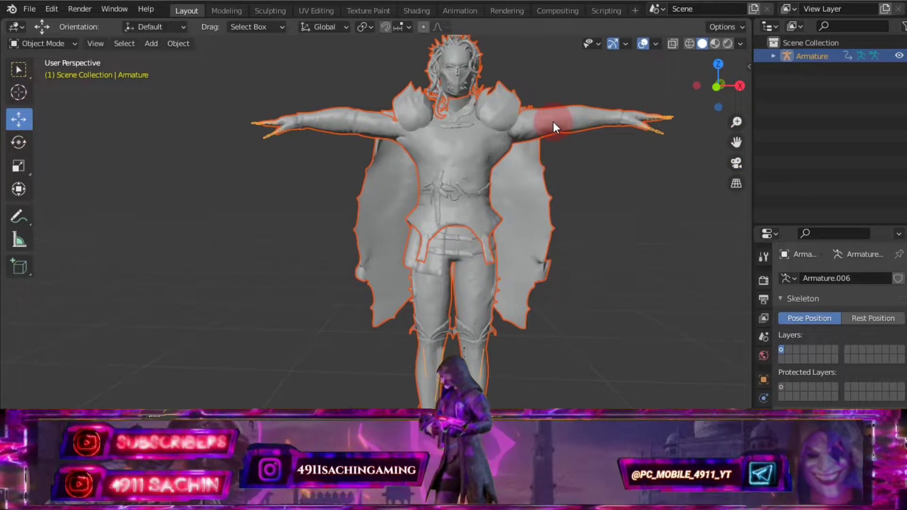
pyautogui.scroll(-1, 559, 154)
pyautogui.click(444, 56)
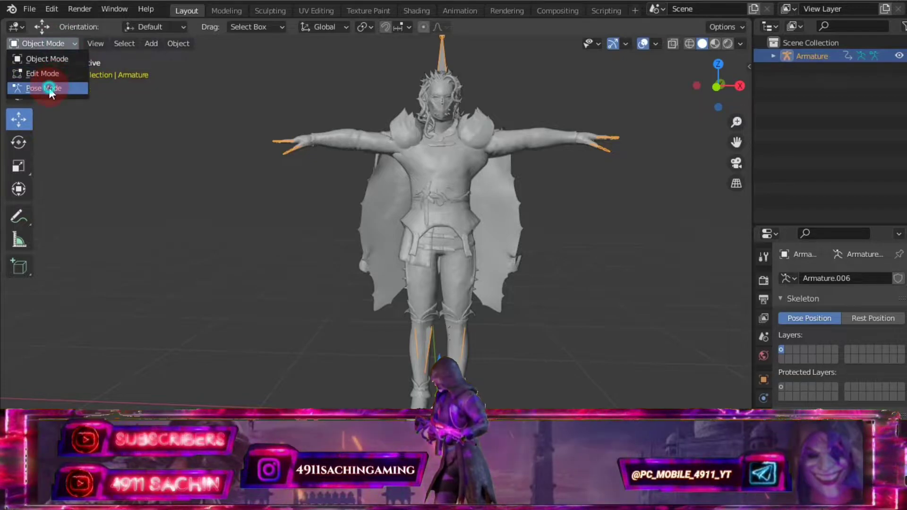
# Enter Pose Mode and rotate the LeftArm bone 35.6° on Y at the shoulder.
pyautogui.click(49, 87)
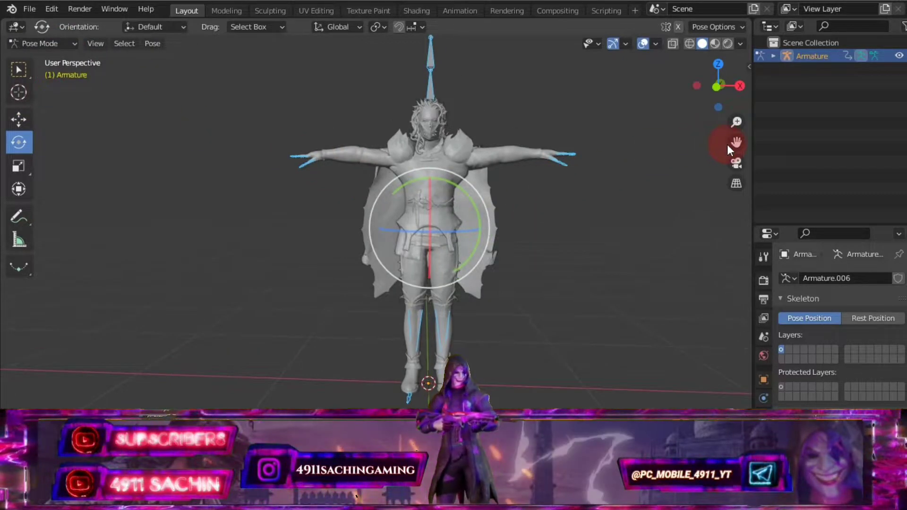
pyautogui.moveTo(736, 142); pyautogui.dragTo(497, 170)
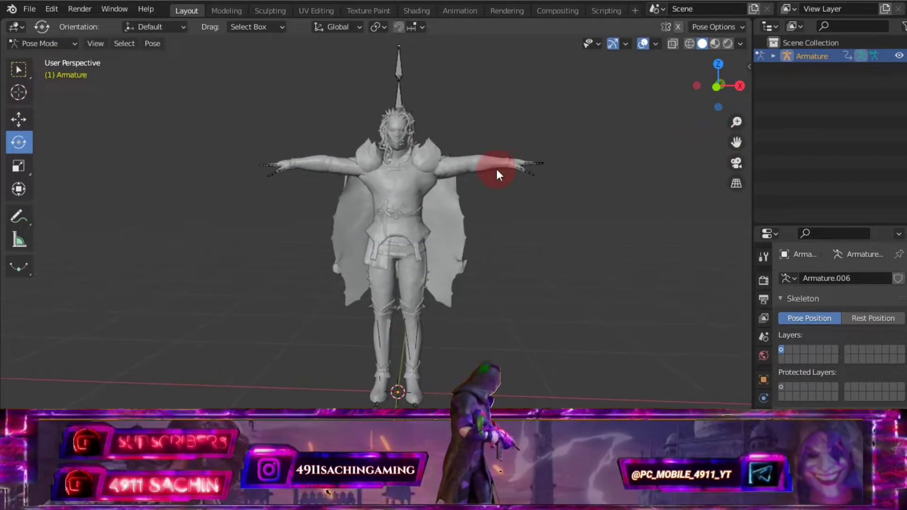
pyautogui.click(447, 166)
pyautogui.scroll(3, 520, 191)
pyautogui.moveTo(500, 151); pyautogui.dragTo(504, 125)
pyautogui.scroll(-3, 511, 264)
pyautogui.moveTo(551, 296)
pyautogui.mouseDown(button='middle')
pyautogui.moveTo(600, 286)
pyautogui.moveTo(426, 246)
pyautogui.mouseUp(button='middle')
# Swing the RightArm and LeftArm bones down toward the body.
pyautogui.click(359, 162)
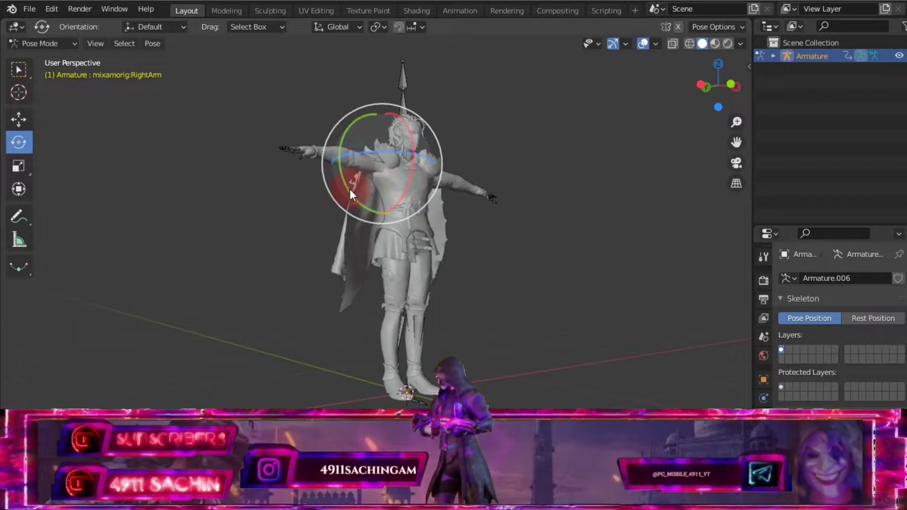
pyautogui.press('r')
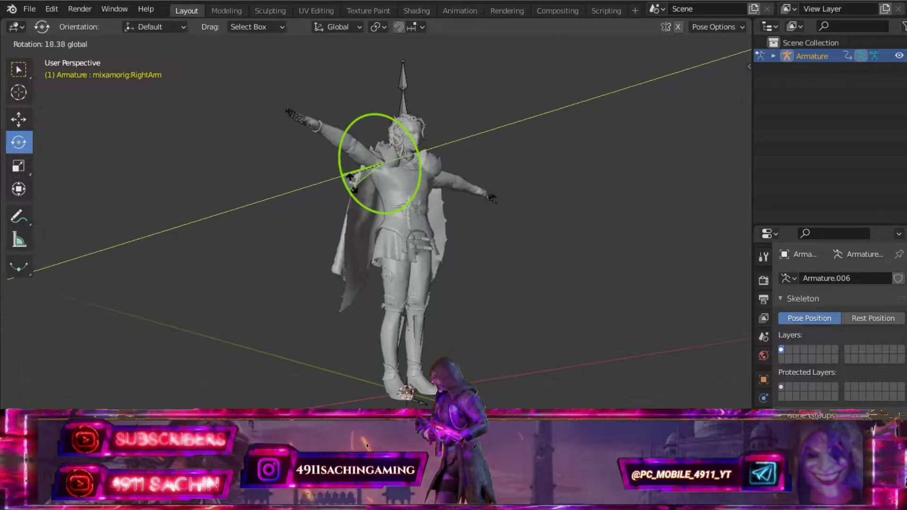
pyautogui.click(353, 186)
pyautogui.scroll(2, 444, 220)
pyautogui.scroll(3, 439, 227)
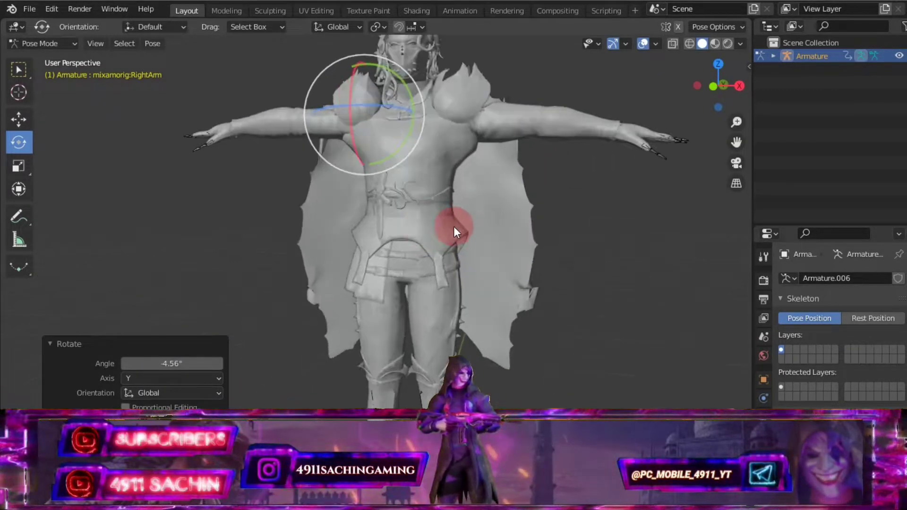
pyautogui.moveTo(384, 222); pyautogui.dragTo(404, 225, button='middle')
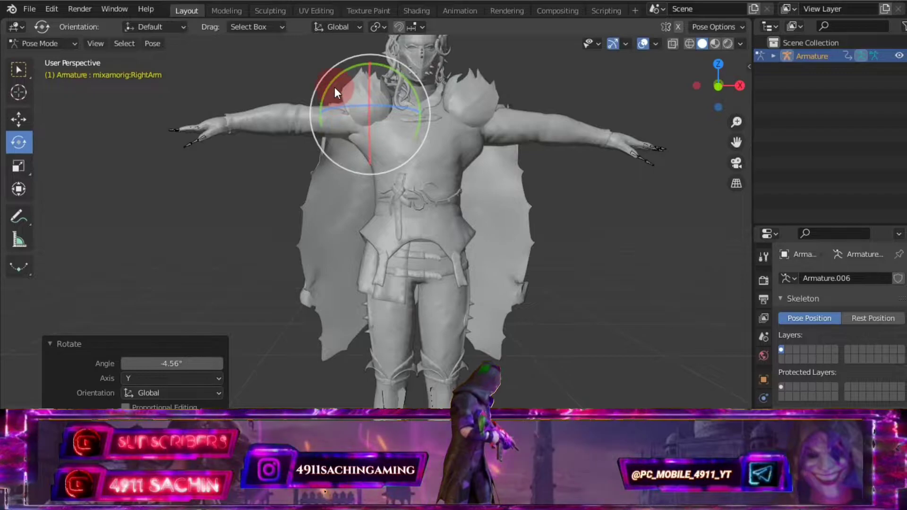
pyautogui.moveTo(333, 87)
pyautogui.mouseDown()
pyautogui.moveTo(342, 91)
pyautogui.moveTo(330, 124)
pyautogui.mouseUp()
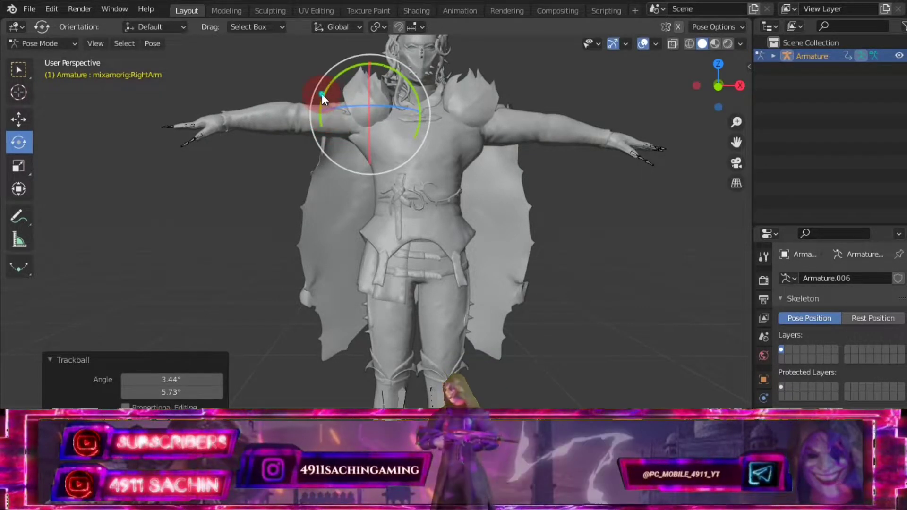
pyautogui.moveTo(321, 94)
pyautogui.mouseDown()
pyautogui.moveTo(325, 127)
pyautogui.moveTo(385, 140)
pyautogui.mouseUp()
pyautogui.click(529, 129)
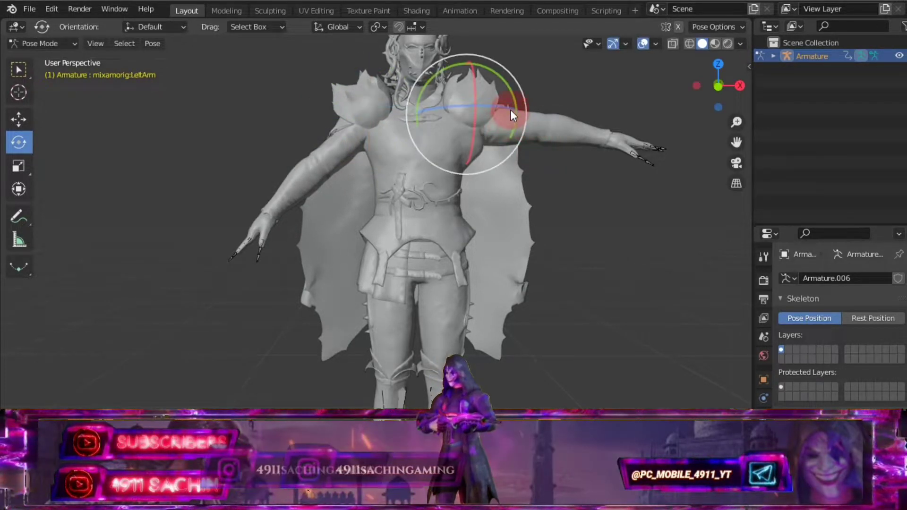
pyautogui.moveTo(512, 93); pyautogui.dragTo(522, 128)
pyautogui.moveTo(522, 128)
pyautogui.mouseDown(button='middle')
pyautogui.moveTo(516, 168)
pyautogui.moveTo(464, 199)
pyautogui.moveTo(293, 195)
pyautogui.moveTo(454, 194)
pyautogui.moveTo(451, 220)
pyautogui.moveTo(486, 208)
pyautogui.moveTo(439, 215)
pyautogui.moveTo(466, 245)
pyautogui.moveTo(384, 244)
pyautogui.moveTo(529, 257)
pyautogui.moveTo(482, 259)
pyautogui.moveTo(428, 244)
pyautogui.moveTo(411, 118)
pyautogui.mouseUp(button='middle')
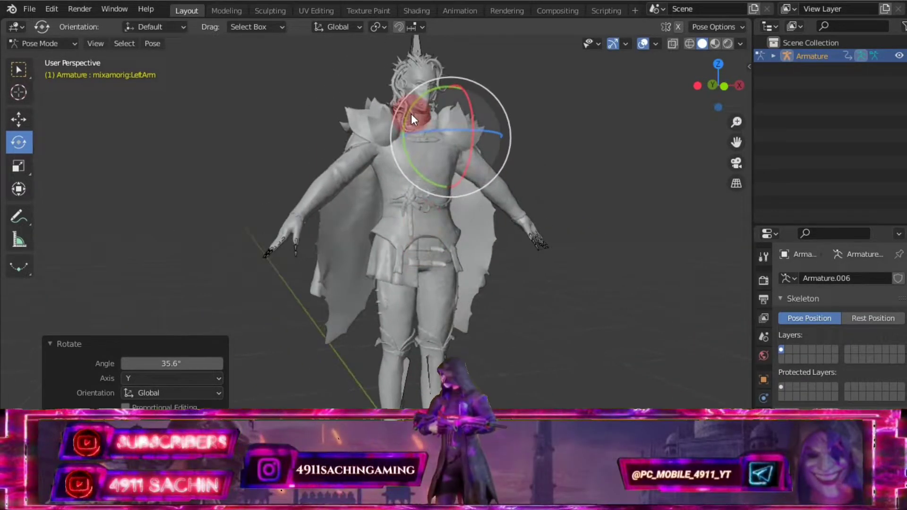
# Turn the head by rotating the Neck bone -46.4° on Z, then return to Object Mode.
pyautogui.click(422, 121)
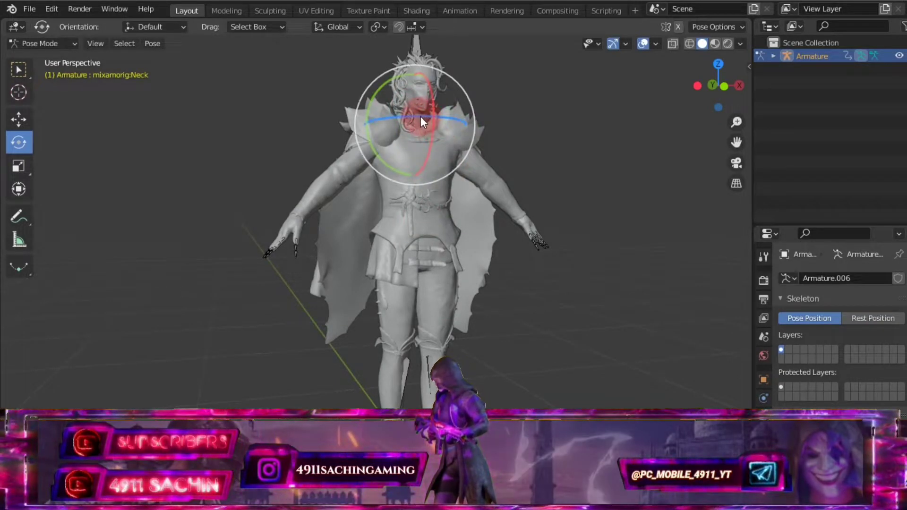
pyautogui.moveTo(421, 121)
pyautogui.mouseDown()
pyautogui.moveTo(396, 124)
pyautogui.moveTo(407, 117)
pyautogui.mouseUp()
pyautogui.scroll(-3, 487, 162)
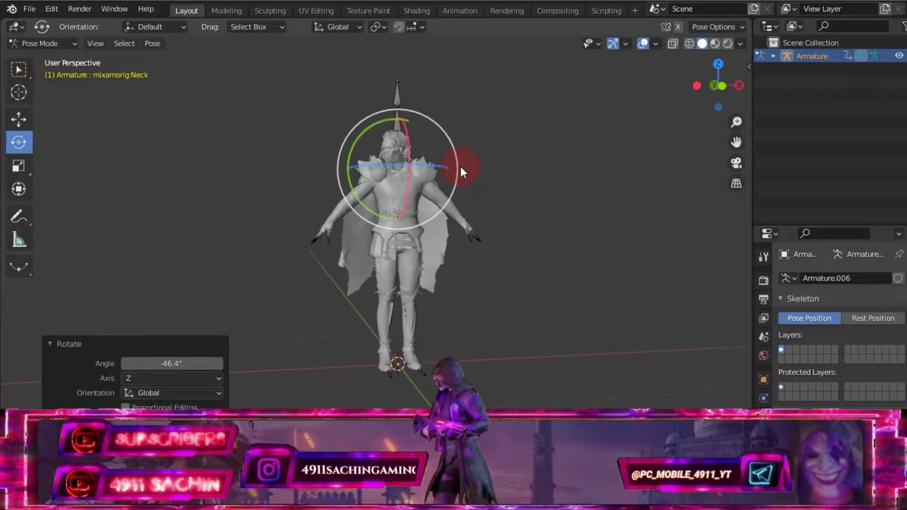
pyautogui.scroll(1, 460, 166)
pyautogui.scroll(1, 472, 182)
pyautogui.moveTo(715, 143); pyautogui.dragTo(204, 171, button='middle')
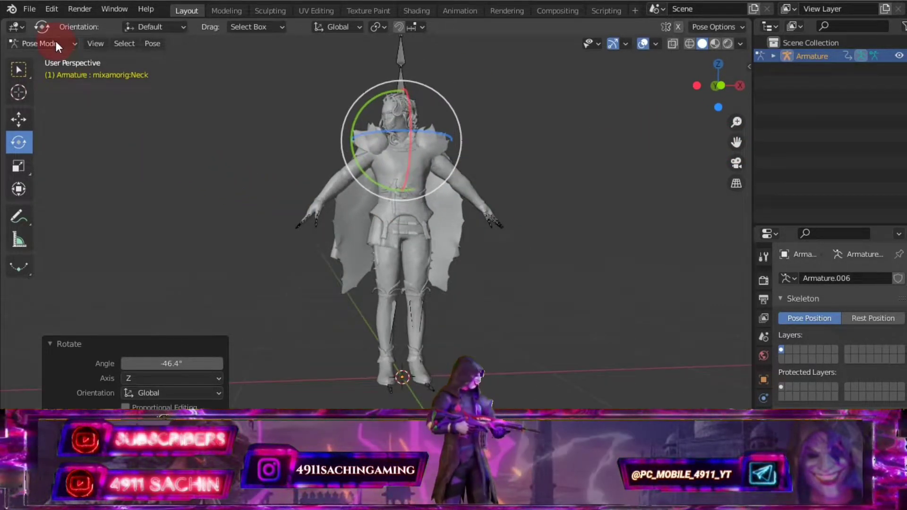
pyautogui.click(42, 43)
pyautogui.click(46, 61)
pyautogui.scroll(2, 438, 222)
# Box-select the character, start a Wavefront OBJ export to Noctum Terror Set, then cancel it.
pyautogui.scroll(-1, 446, 218)
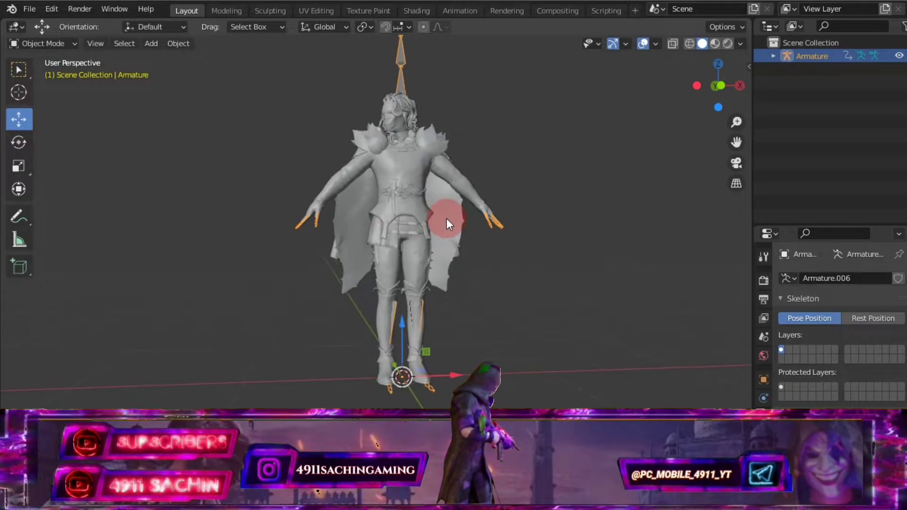
pyautogui.scroll(-1, 429, 223)
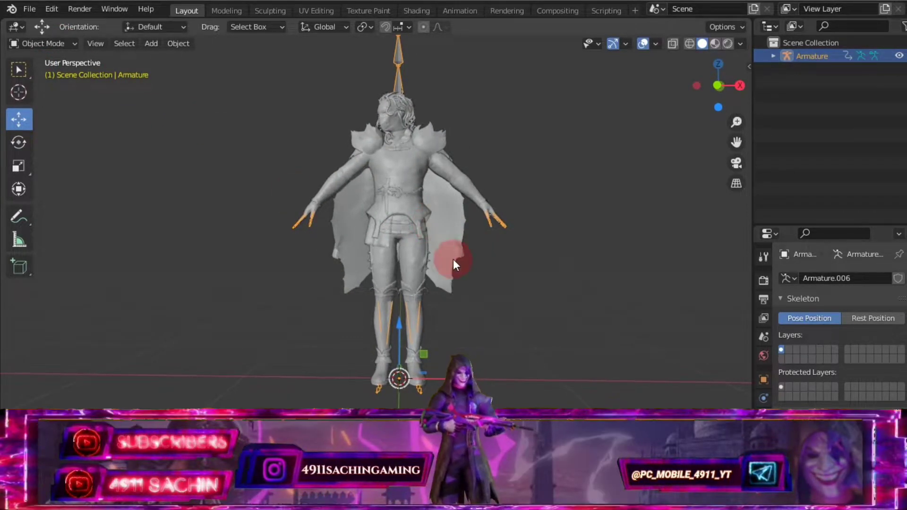
pyautogui.moveTo(517, 391); pyautogui.dragTo(226, 92)
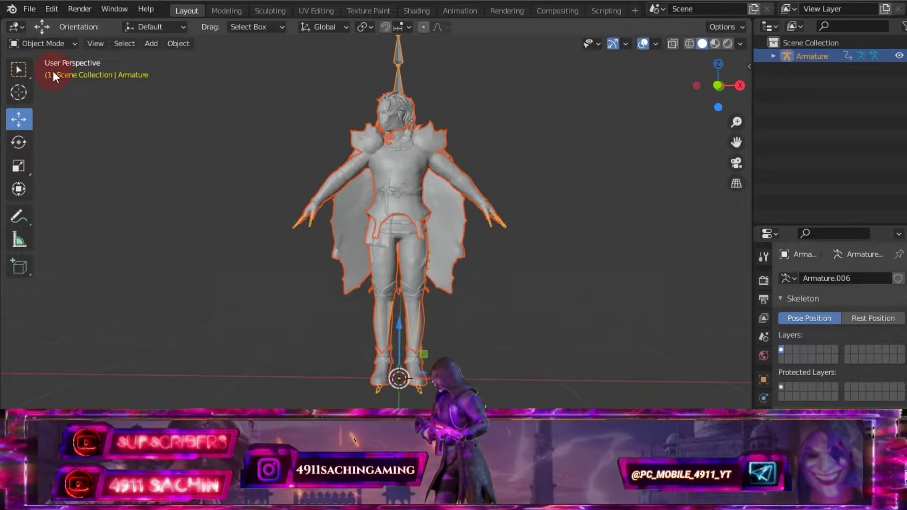
pyautogui.click(29, 8)
pyautogui.moveTo(50, 202)
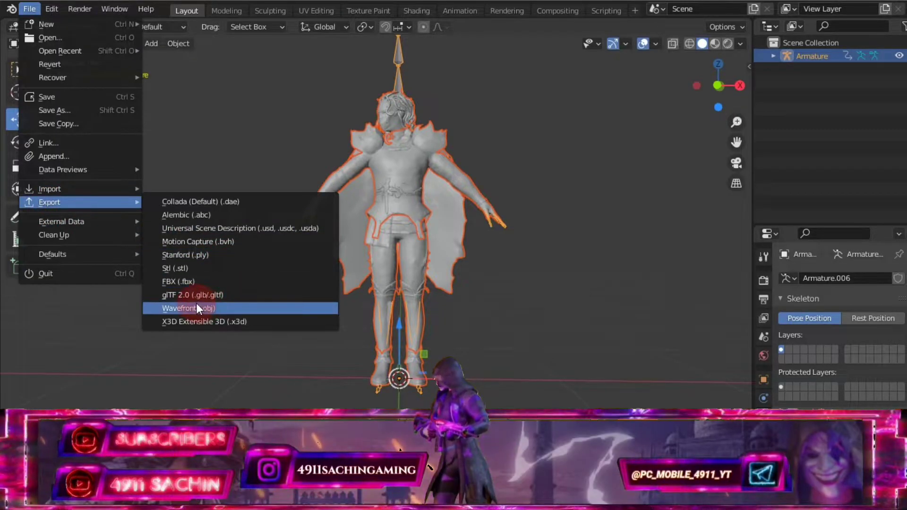
pyautogui.click(195, 308)
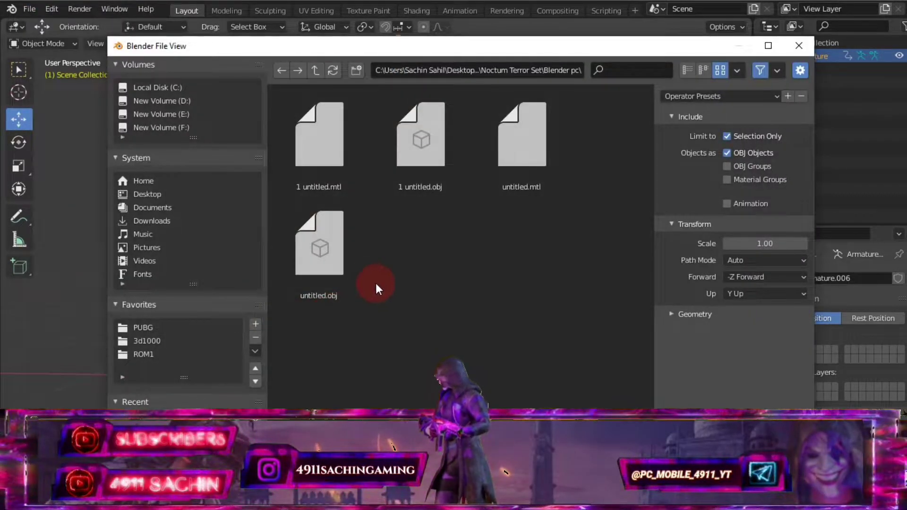
pyautogui.click(316, 70)
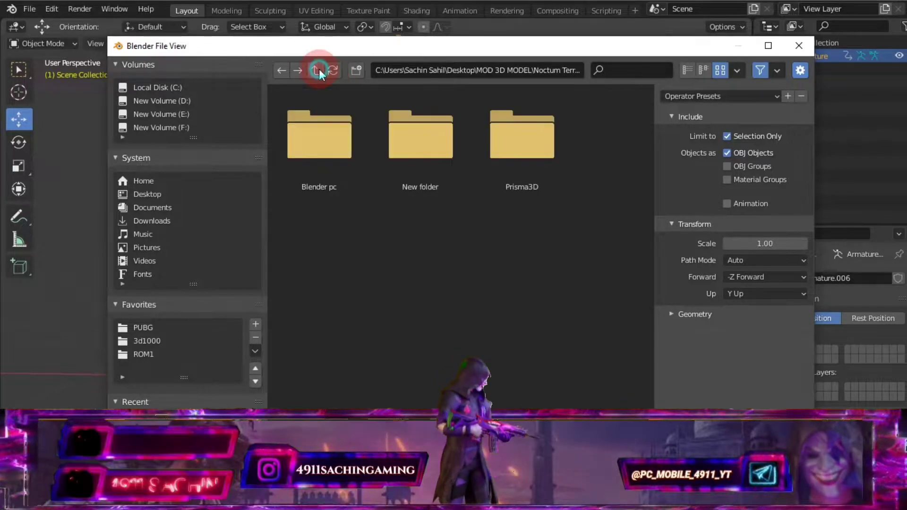
pyautogui.click(428, 190)
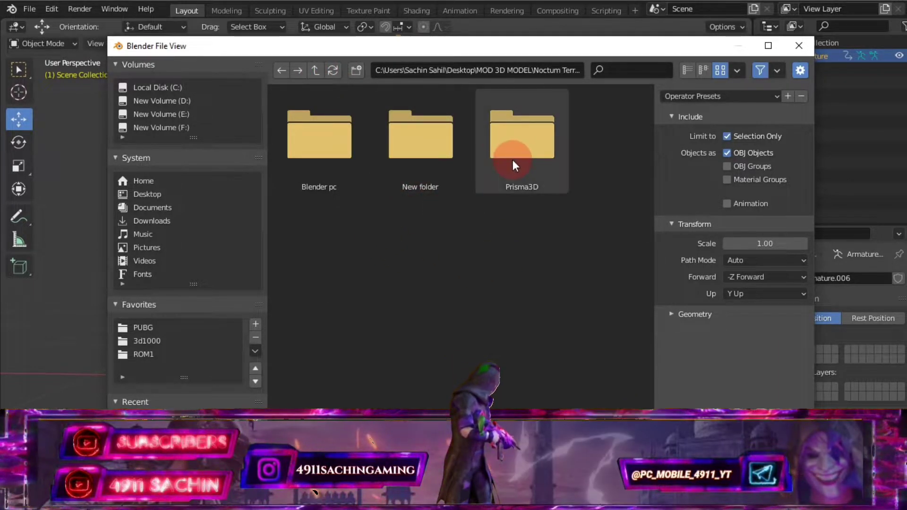
pyautogui.click(317, 71)
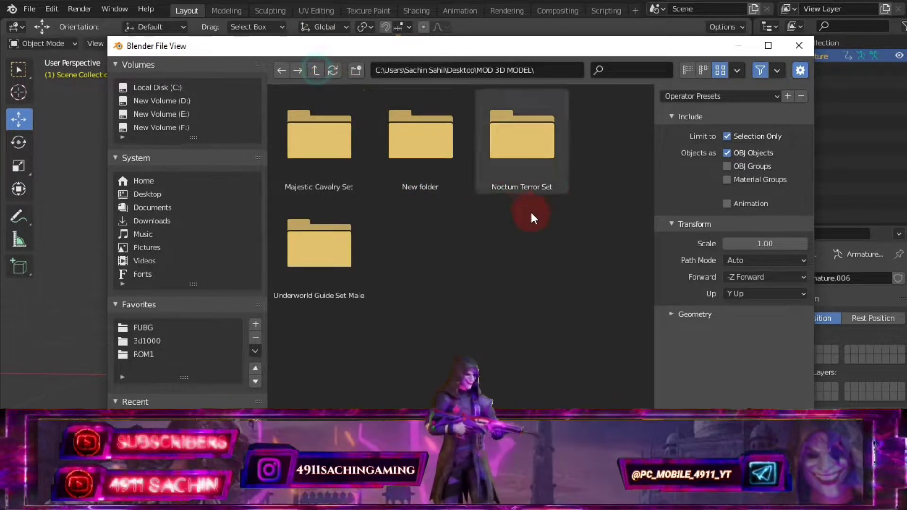
pyautogui.doubleClick(538, 154)
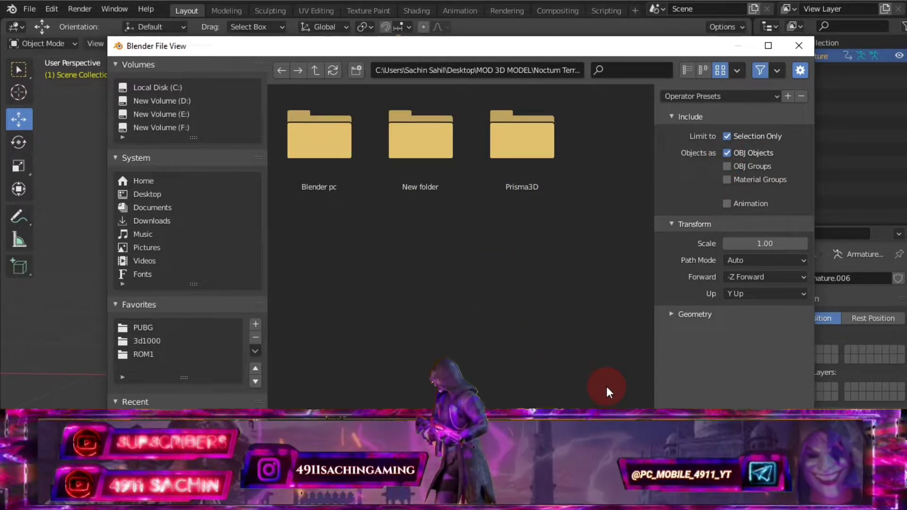
pyautogui.press('Return')
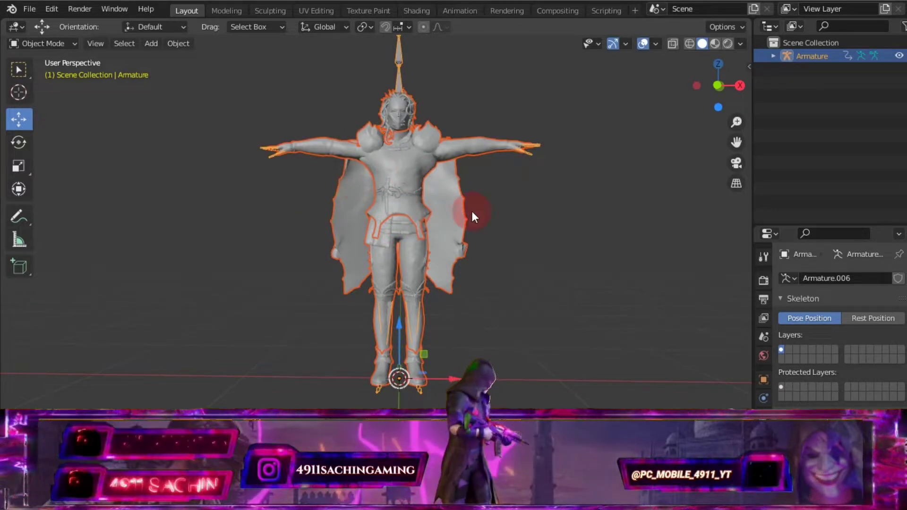
# Add a new Collection 1 to the scene in the Outliner.
pyautogui.rightClick(813, 82)
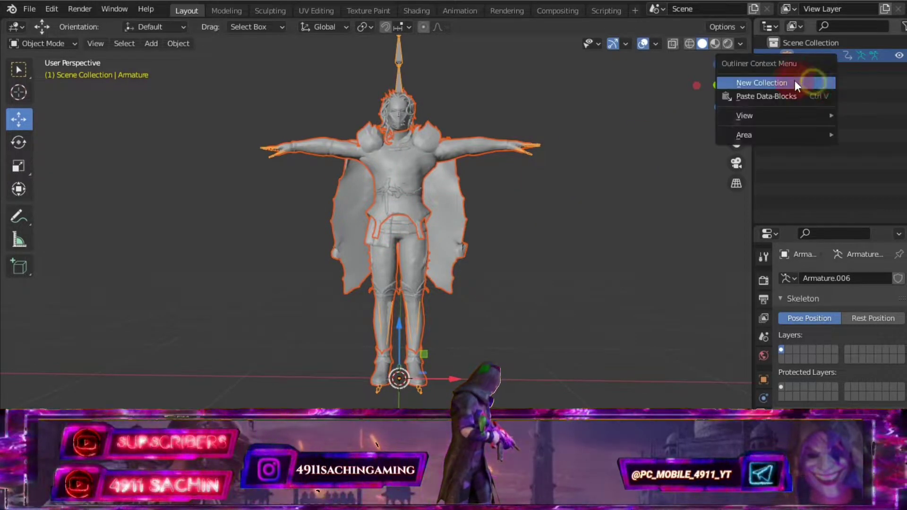
pyautogui.click(832, 89)
pyautogui.rightClick(426, 131)
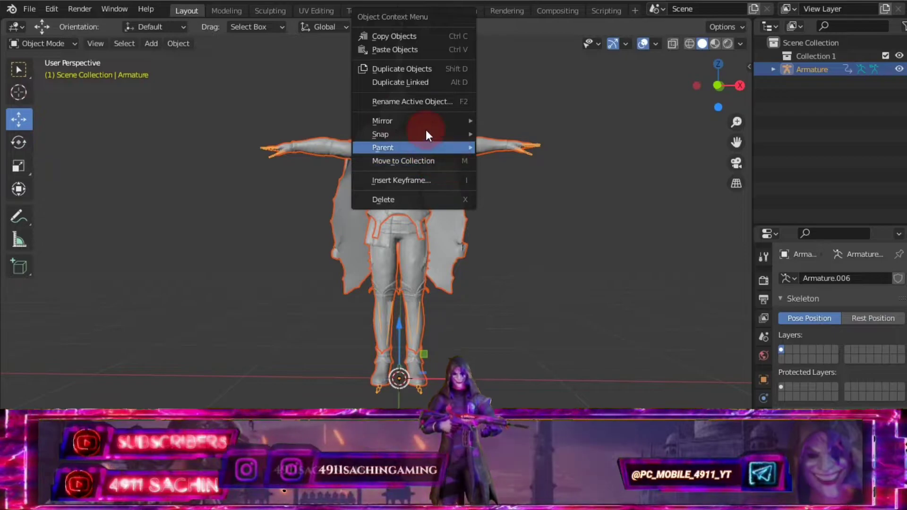
pyautogui.rightClick(832, 83)
pyautogui.click(832, 82)
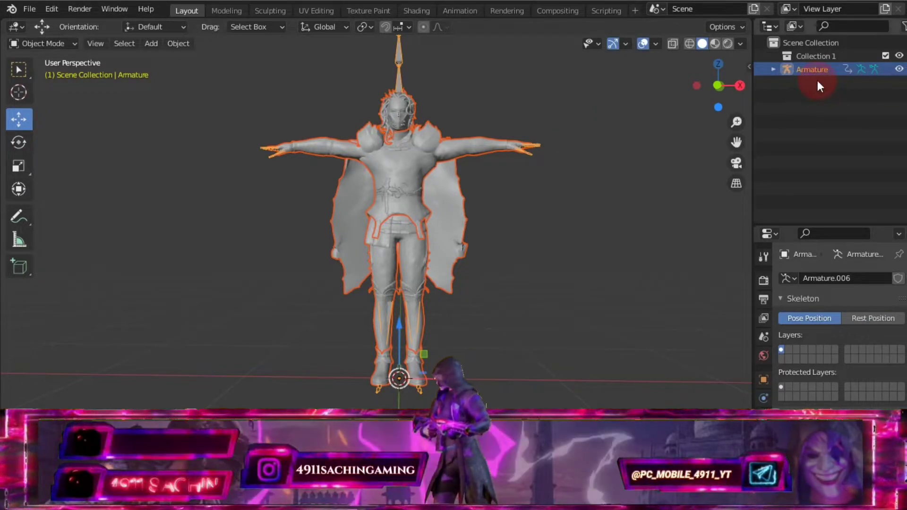
# Copy the Armature and paste it into Collection 1 as Armature.001.
pyautogui.rightClick(815, 70)
pyautogui.click(773, 74)
pyautogui.click(829, 56)
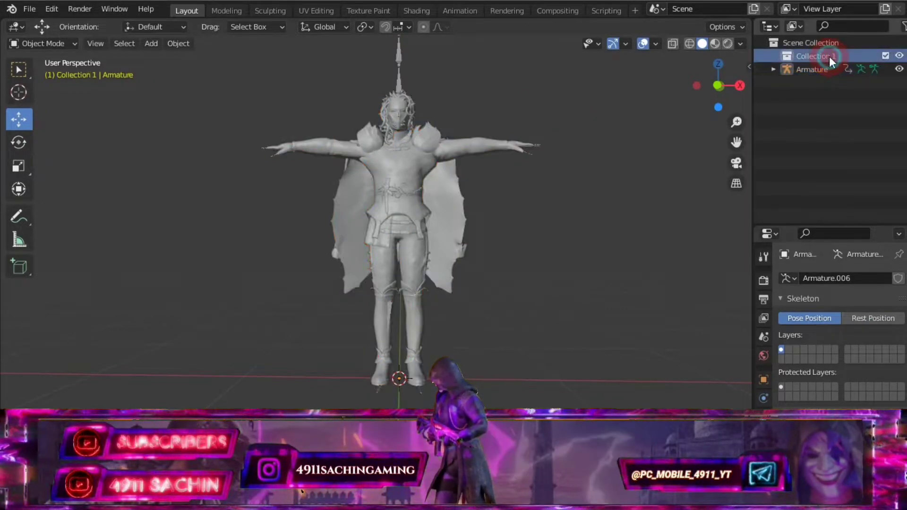
pyautogui.rightClick(829, 57)
pyautogui.click(730, 110)
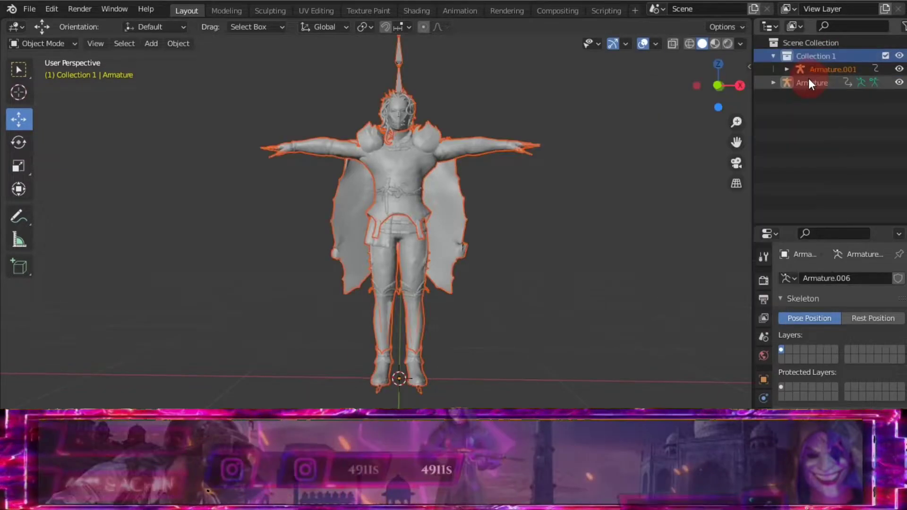
# Exclude Collection 1 and delete the original character and armature.
pyautogui.click(884, 56)
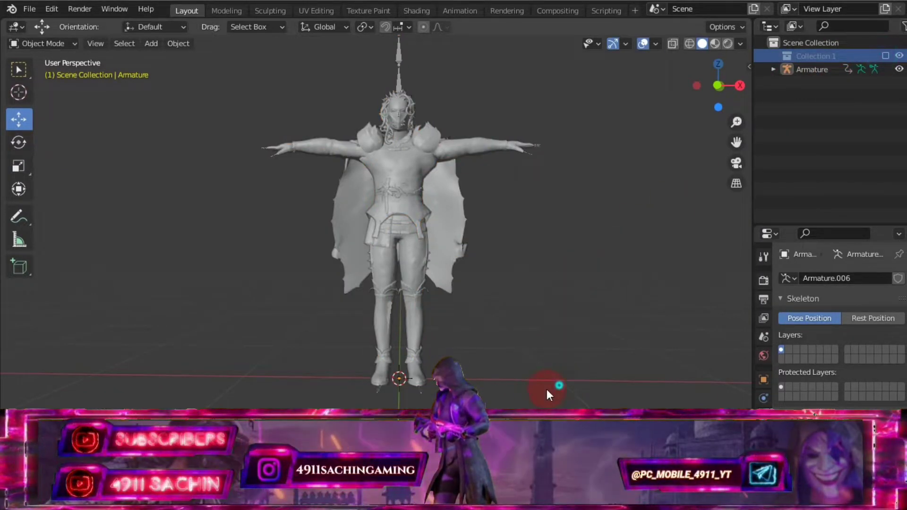
pyautogui.moveTo(547, 390); pyautogui.dragTo(239, 90)
pyautogui.rightClick(336, 91)
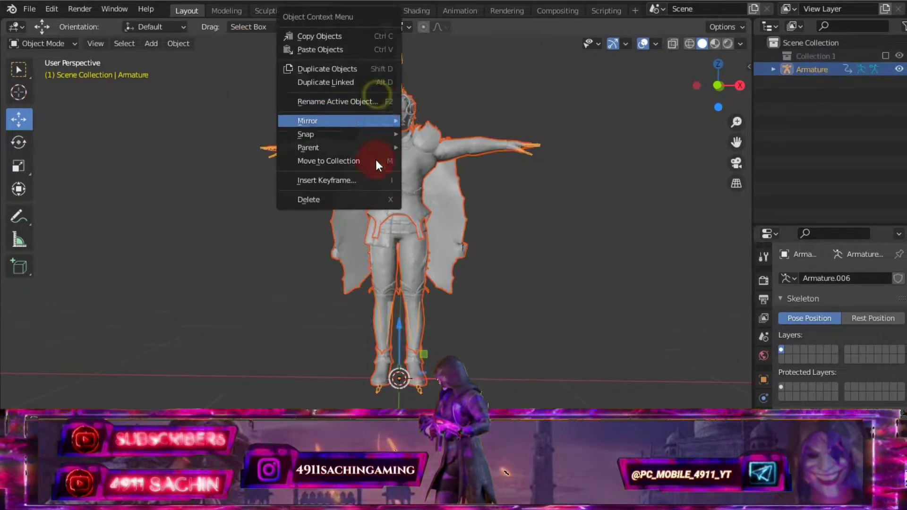
pyautogui.click(333, 201)
# Import 1 untitled.obj as a Wavefront OBJ.
pyautogui.click(29, 9)
pyautogui.moveTo(49, 188)
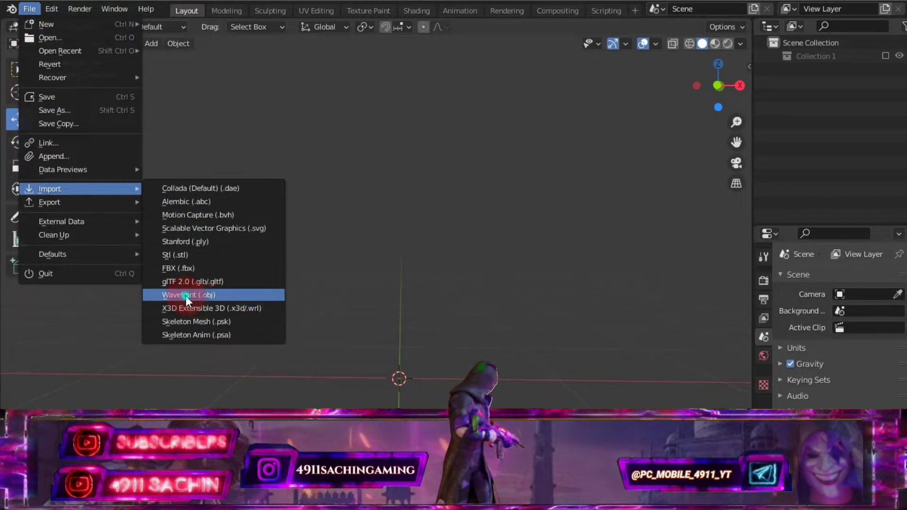
pyautogui.click(185, 295)
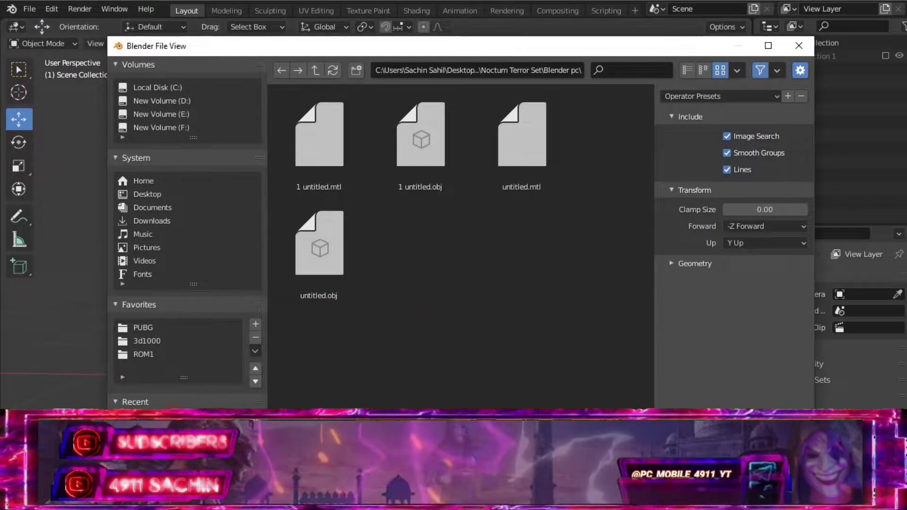
pyautogui.press('BackSpace')
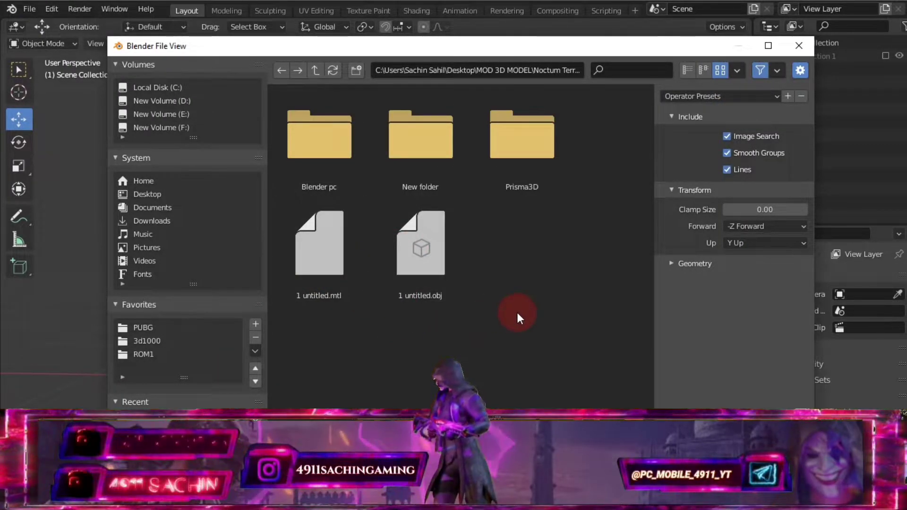
pyautogui.doubleClick(424, 260)
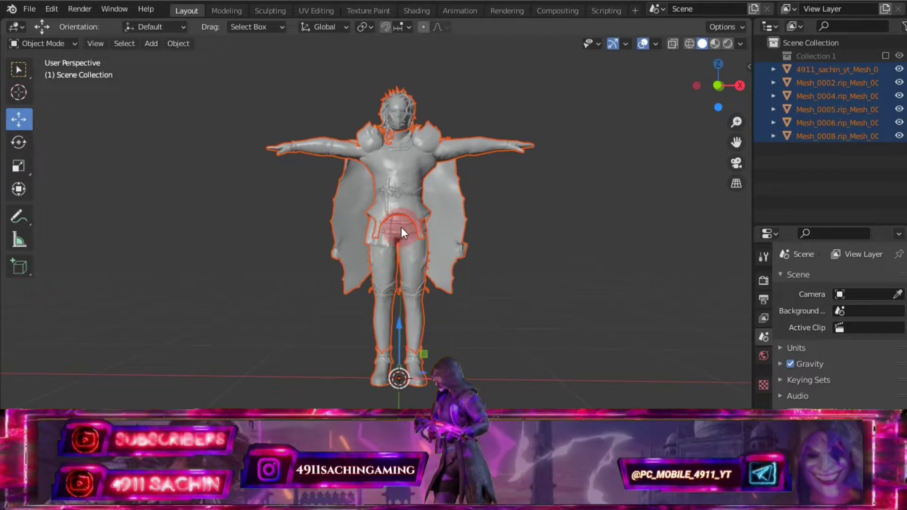
# Frame the imported character in the viewport and delete its OBJ meshes.
pyautogui.scroll(-2, 403, 225)
pyautogui.moveTo(403, 225); pyautogui.dragTo(336, 222, button='middle')
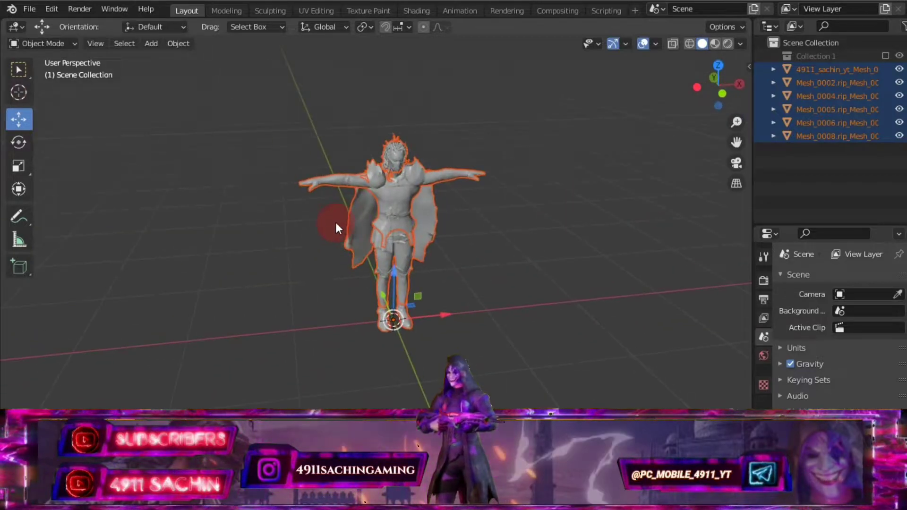
pyautogui.scroll(3, 395, 126)
pyautogui.scroll(1, 395, 126)
pyautogui.scroll(1, 473, 98)
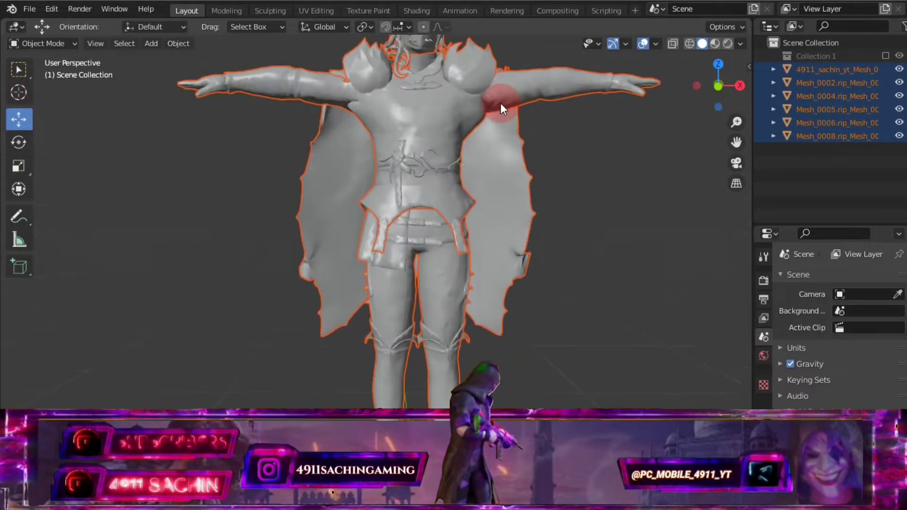
pyautogui.moveTo(729, 143); pyautogui.dragTo(729, 211)
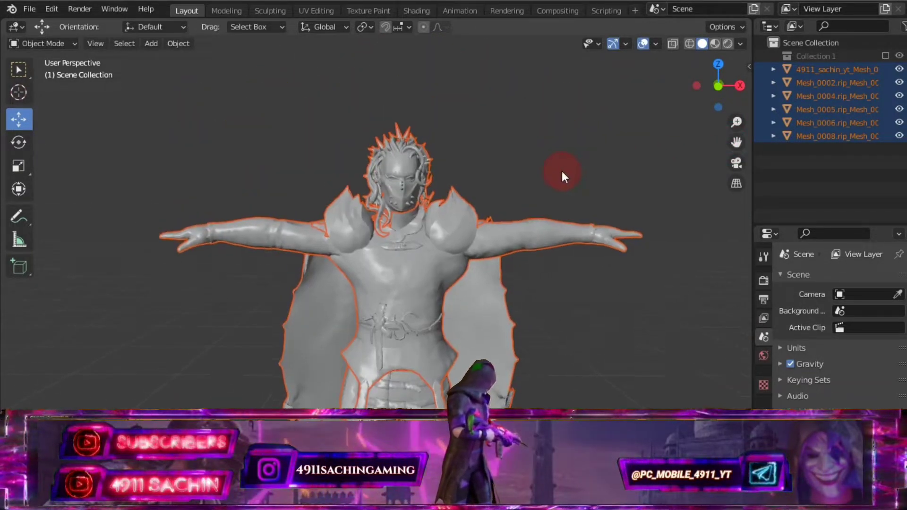
pyautogui.scroll(-2, 491, 182)
pyautogui.scroll(-2, 519, 177)
pyautogui.scroll(2, 685, 156)
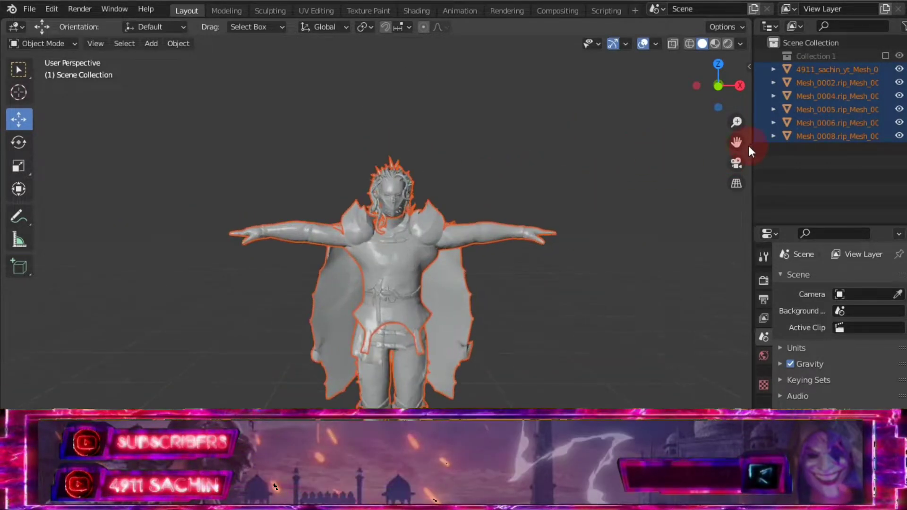
pyautogui.moveTo(735, 141); pyautogui.dragTo(372, 225)
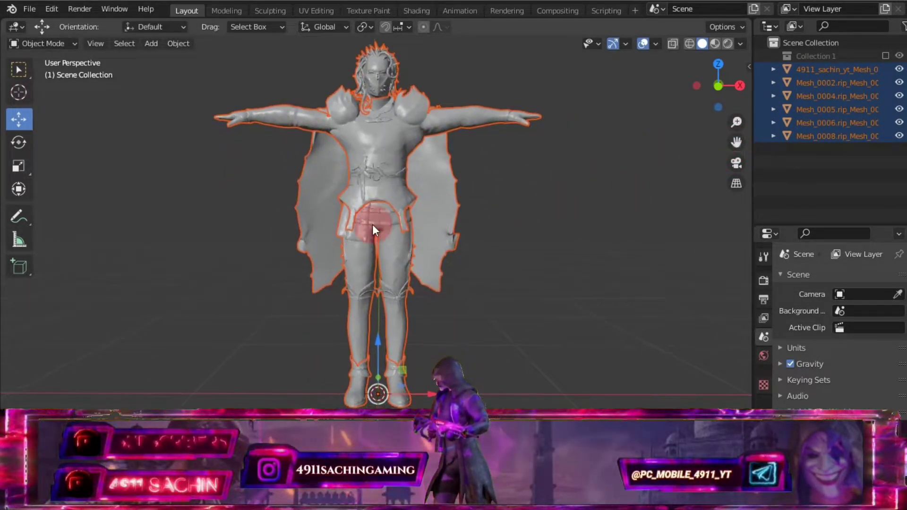
pyautogui.rightClick(369, 182)
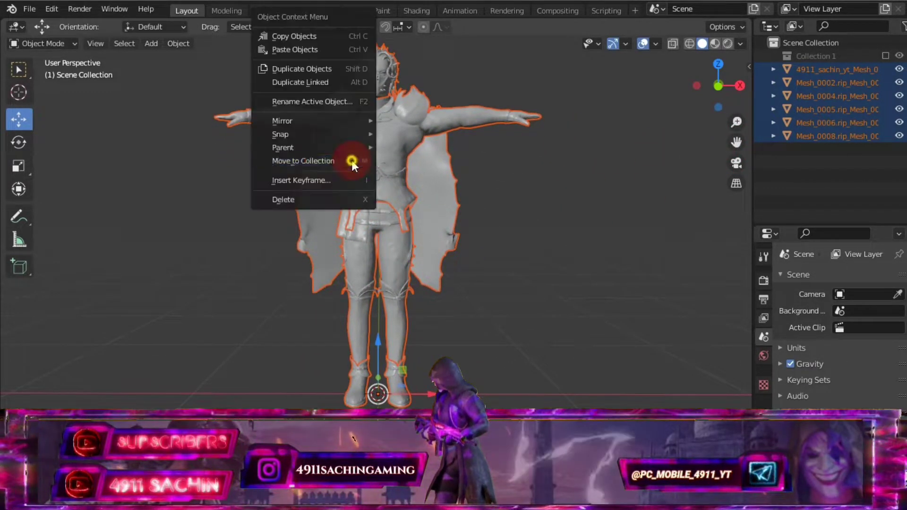
pyautogui.click(307, 199)
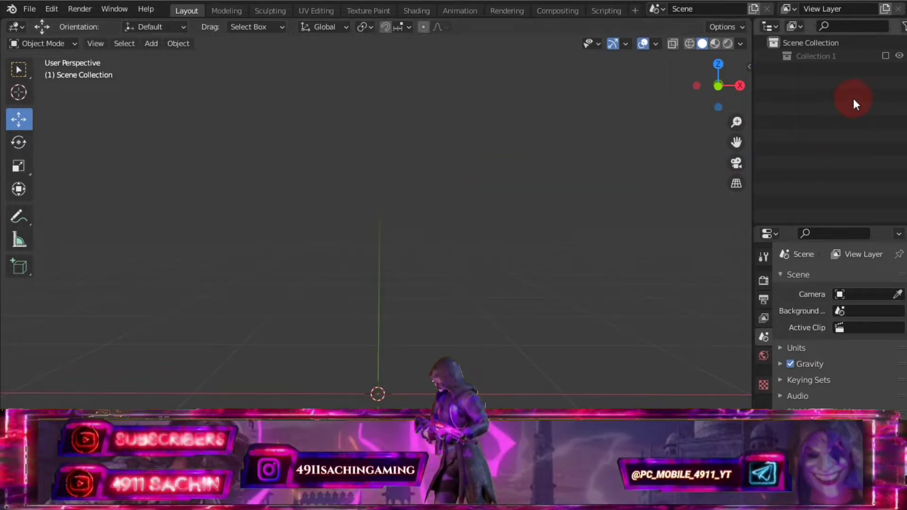
# Re-include Collection 1, then box-select and delete the Armature.001 character.
pyautogui.click(885, 55)
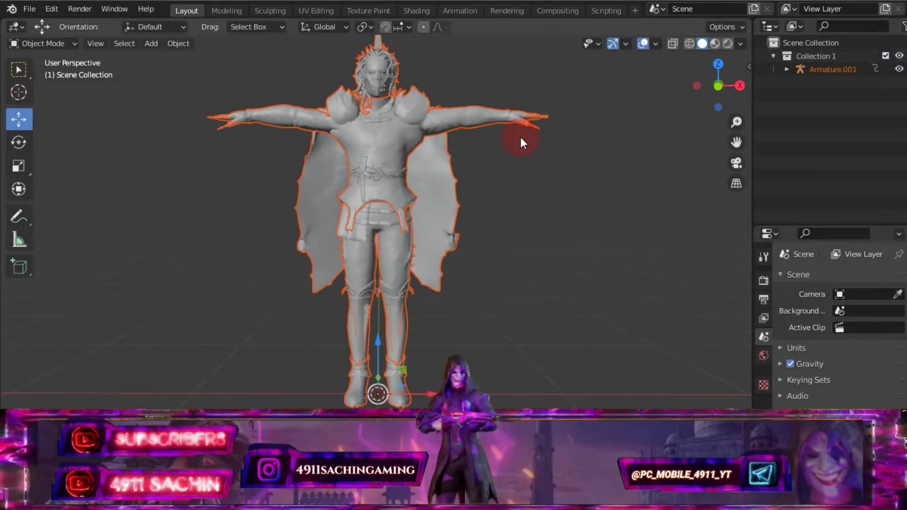
pyautogui.click(846, 69)
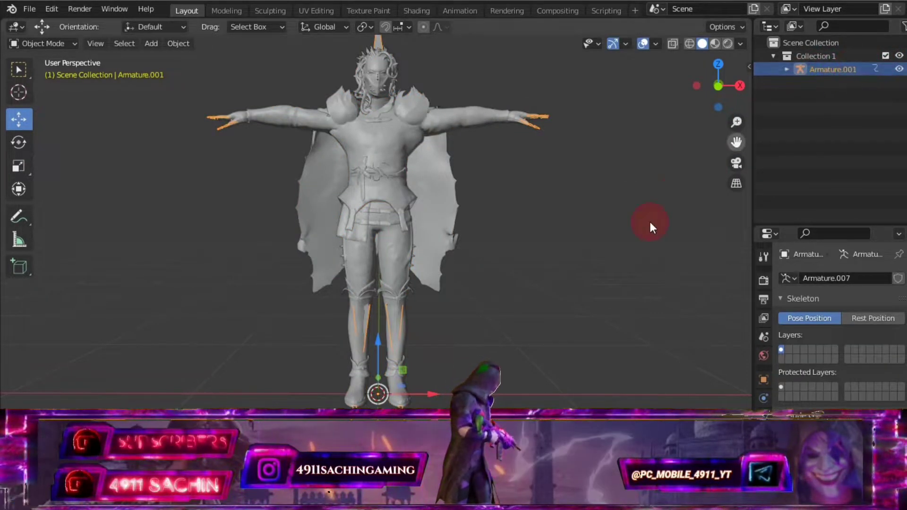
pyautogui.scroll(-2, 543, 263)
pyautogui.moveTo(380, 254)
pyautogui.mouseDown(button='middle')
pyautogui.moveTo(517, 243)
pyautogui.moveTo(389, 249)
pyautogui.mouseUp(button='middle')
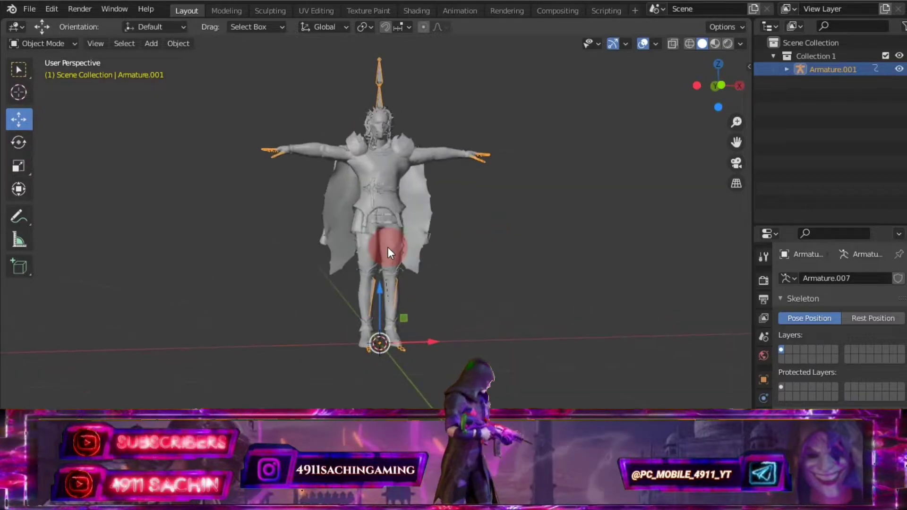
pyautogui.moveTo(530, 399); pyautogui.dragTo(186, 73)
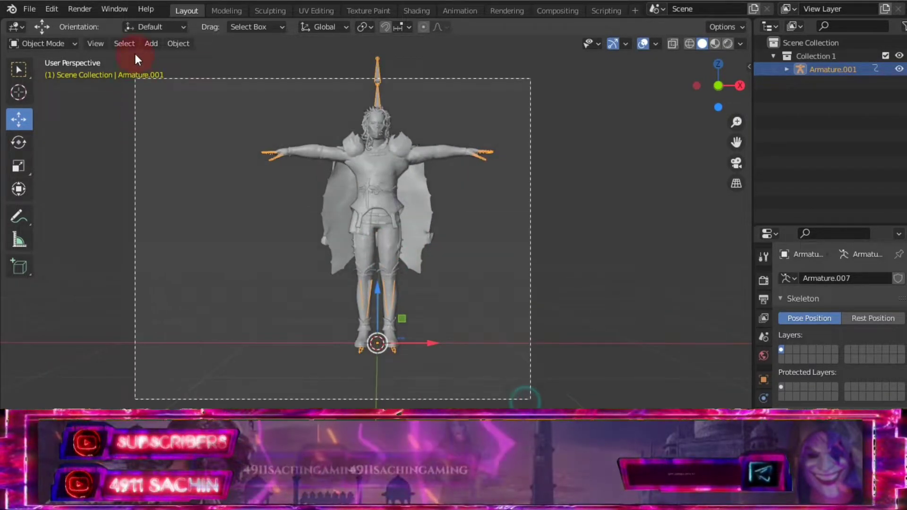
pyautogui.rightClick(186, 74)
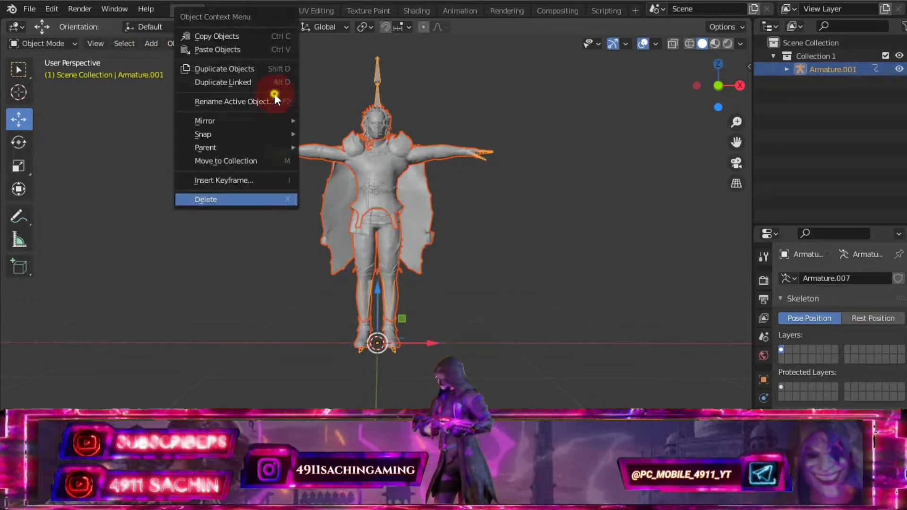
pyautogui.click(233, 200)
pyautogui.click(29, 10)
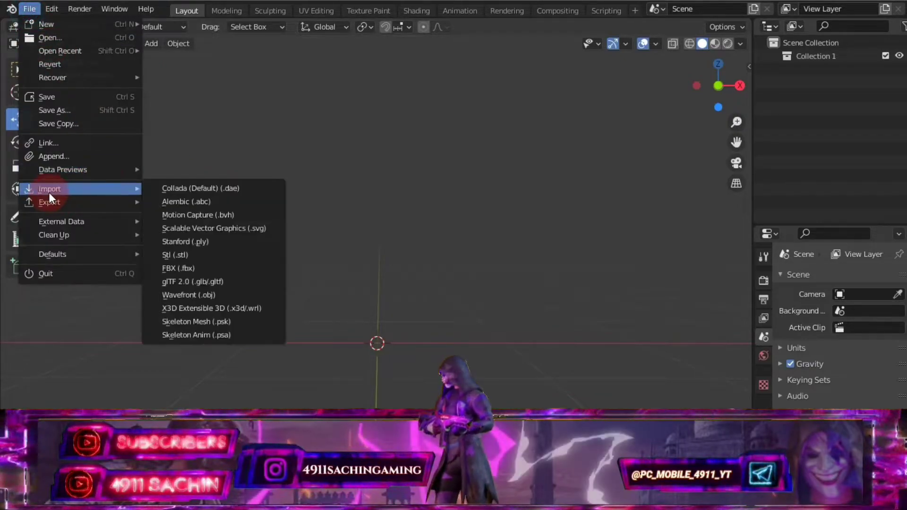
# Import '1 T-Pose.fbx' from the Prisma3D folder as FBX.
pyautogui.click(196, 268)
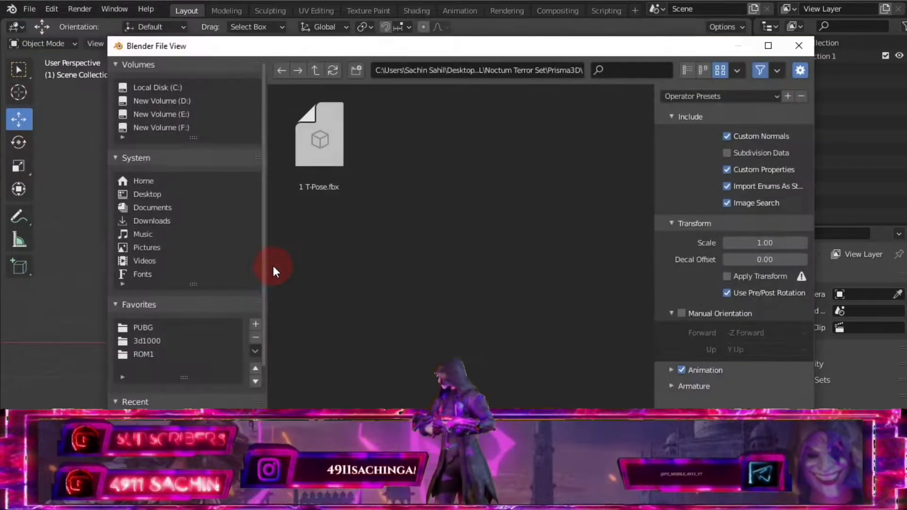
pyautogui.press('BackSpace')
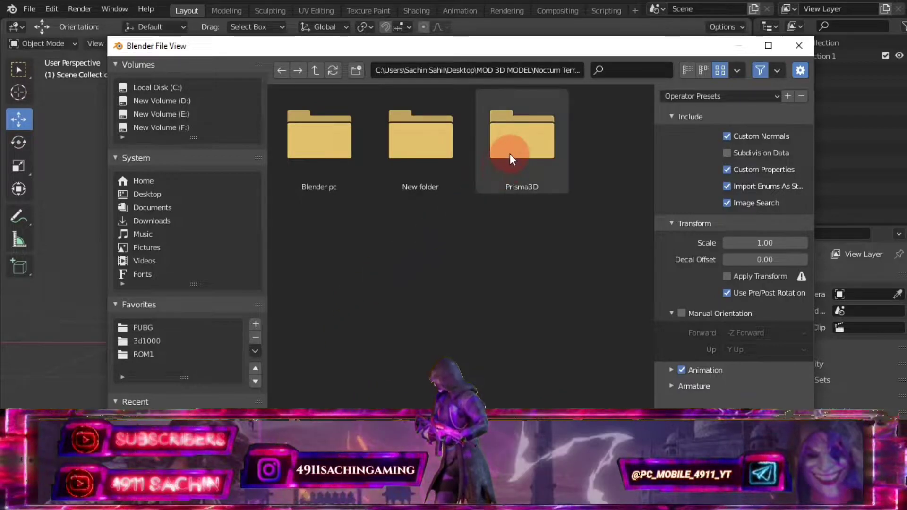
pyautogui.click(509, 154)
pyautogui.click(325, 117)
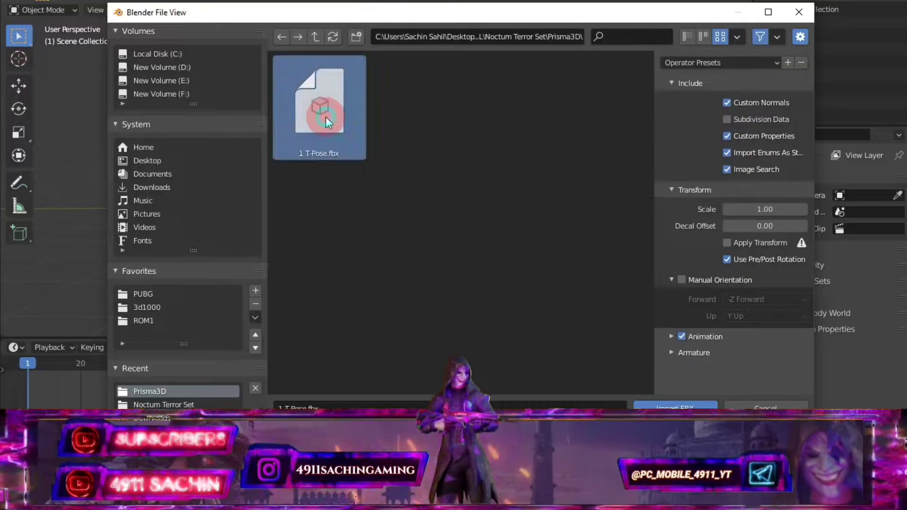
pyautogui.doubleClick(325, 117)
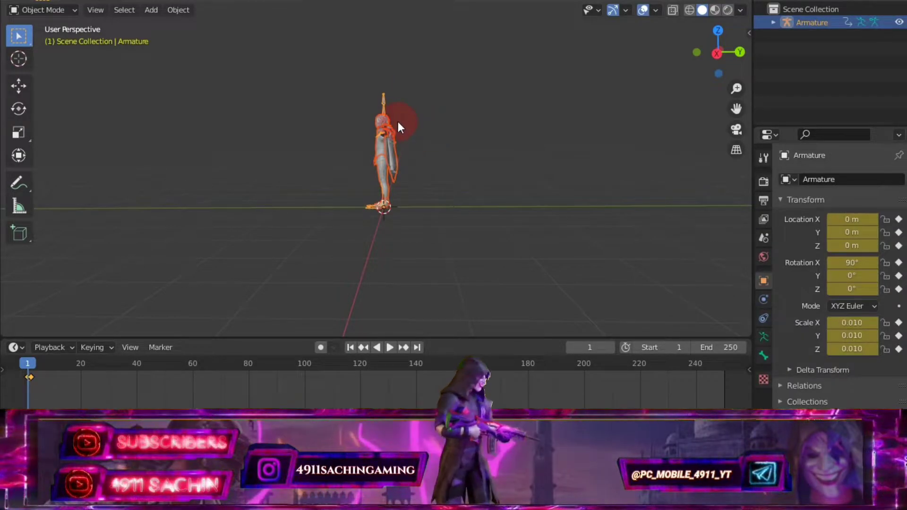
# Face the T-posed character and scroll the timeline back to its keyframes at frames 1 and 2.
pyautogui.scroll(3, 373, 118)
pyautogui.scroll(3, 330, 120)
pyautogui.moveTo(331, 119)
pyautogui.mouseDown(button='middle')
pyautogui.moveTo(441, 131)
pyautogui.moveTo(481, 118)
pyautogui.moveTo(445, 127)
pyautogui.mouseUp(button='middle')
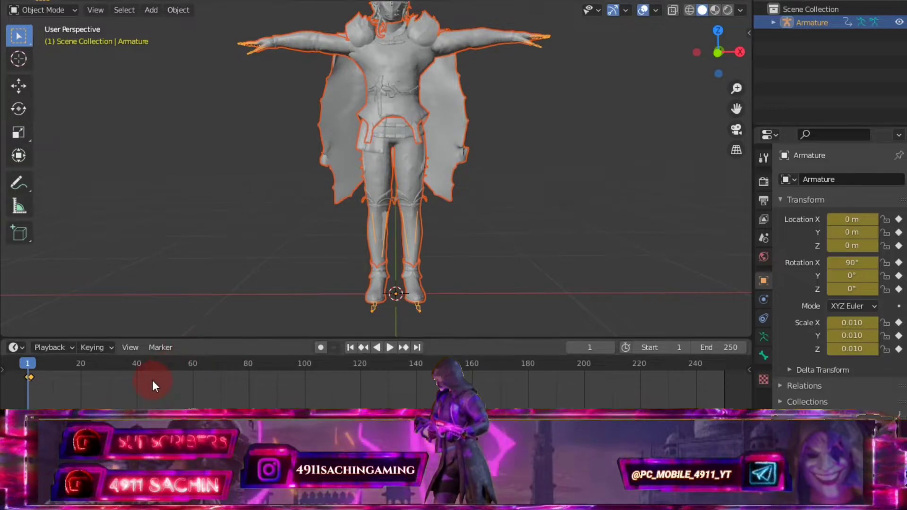
pyautogui.scroll(3, 152, 381)
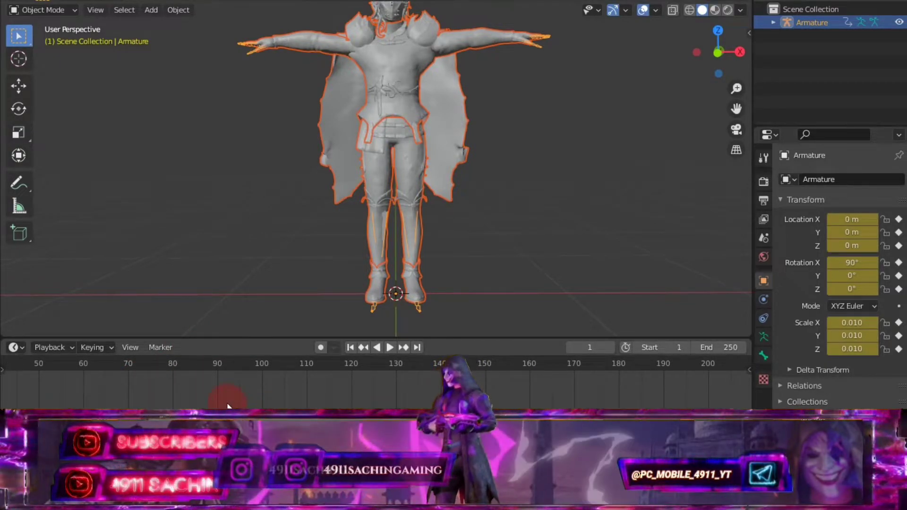
pyautogui.keyDown('ctrl'); pyautogui.scroll(5, 161, 406); pyautogui.keyUp('ctrl')
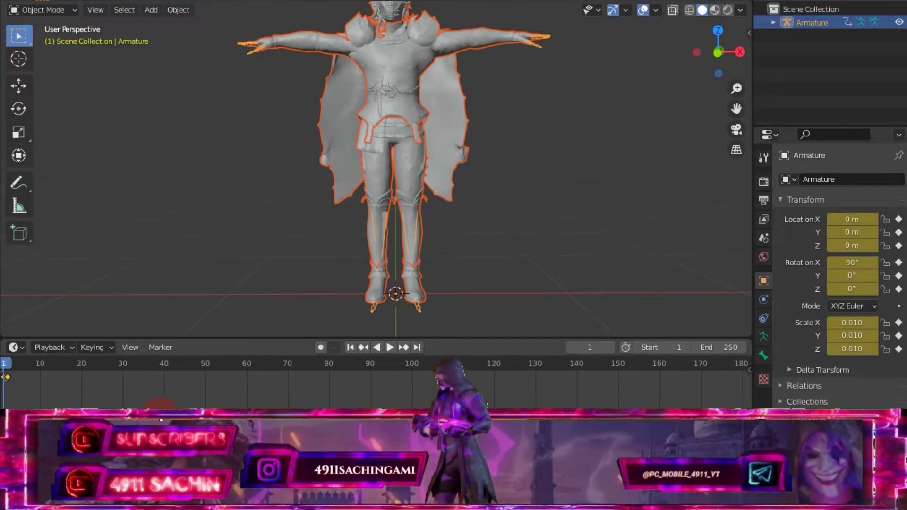
pyautogui.keyDown('ctrl'); pyautogui.scroll(3, 161, 406); pyautogui.keyUp('ctrl')
pyautogui.keyDown('ctrl'); pyautogui.scroll(2, 160, 406); pyautogui.keyUp('ctrl')
pyautogui.keyDown('ctrl'); pyautogui.scroll(2, 160, 406); pyautogui.keyUp('ctrl')
pyautogui.keyDown('ctrl'); pyautogui.scroll(2, 161, 406); pyautogui.keyUp('ctrl')
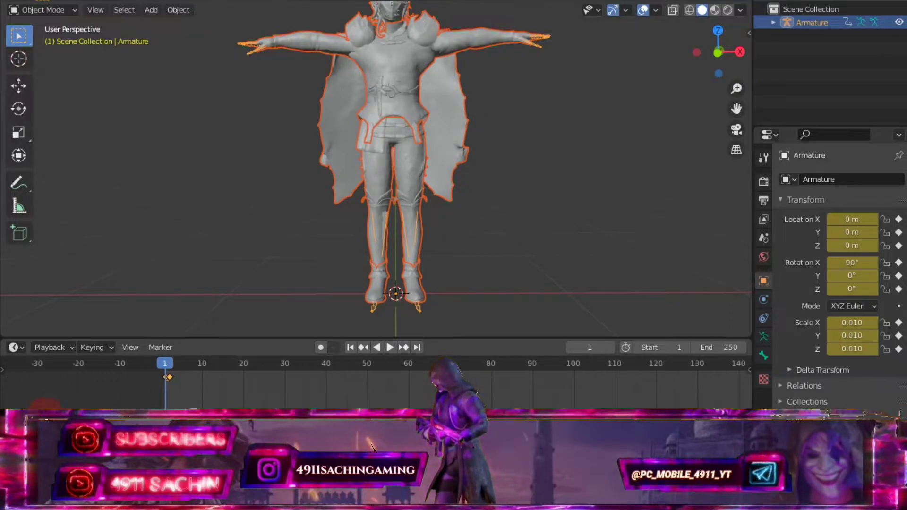
pyautogui.scroll(3, 147, 401)
pyautogui.scroll(3, 148, 401)
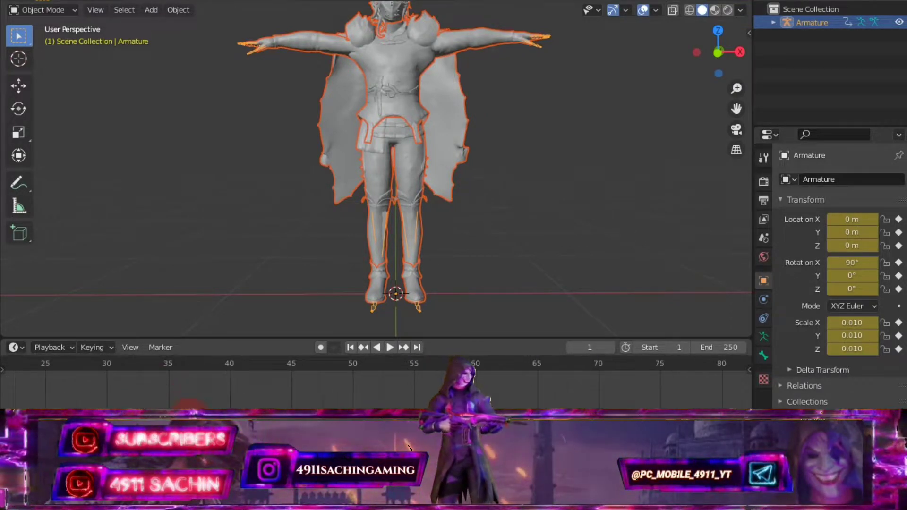
pyautogui.keyDown('ctrl'); pyautogui.scroll(5, 191, 402); pyautogui.keyUp('ctrl')
pyautogui.scroll(2, 197, 400)
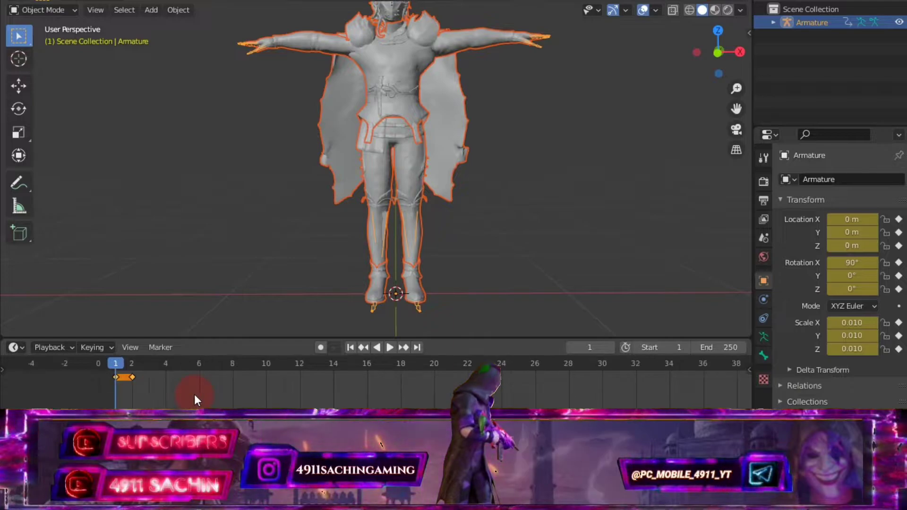
pyautogui.scroll(2, 191, 392)
pyautogui.scroll(2, 179, 399)
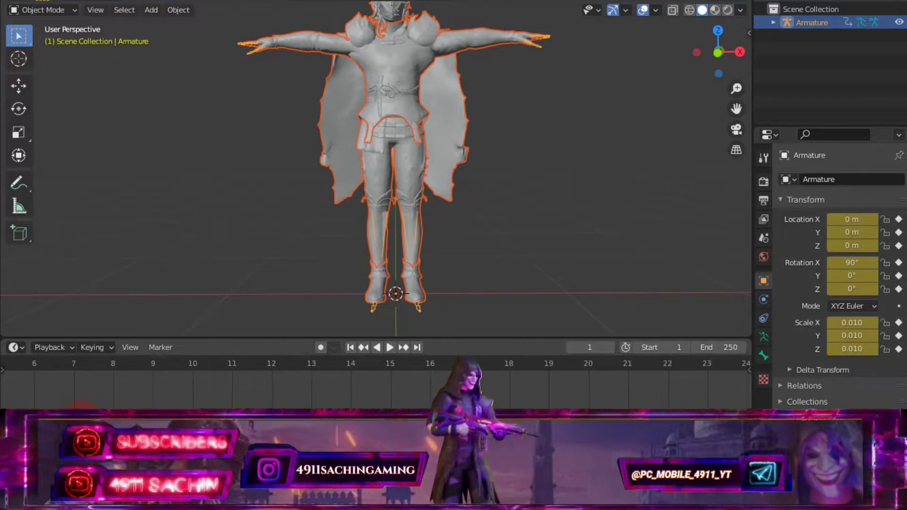
pyautogui.keyDown('ctrl'); pyautogui.scroll(3, 400, 401); pyautogui.keyUp('ctrl')
pyautogui.keyDown('ctrl'); pyautogui.scroll(3, 400, 402); pyautogui.keyUp('ctrl')
pyautogui.keyDown('ctrl'); pyautogui.scroll(2, 400, 401); pyautogui.keyUp('ctrl')
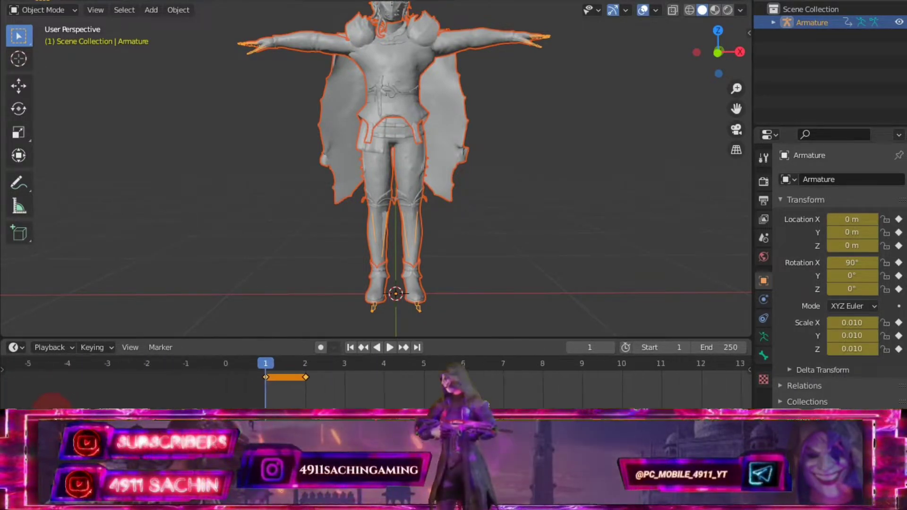
pyautogui.keyDown('ctrl'); pyautogui.scroll(1, 331, 388); pyautogui.keyUp('ctrl')
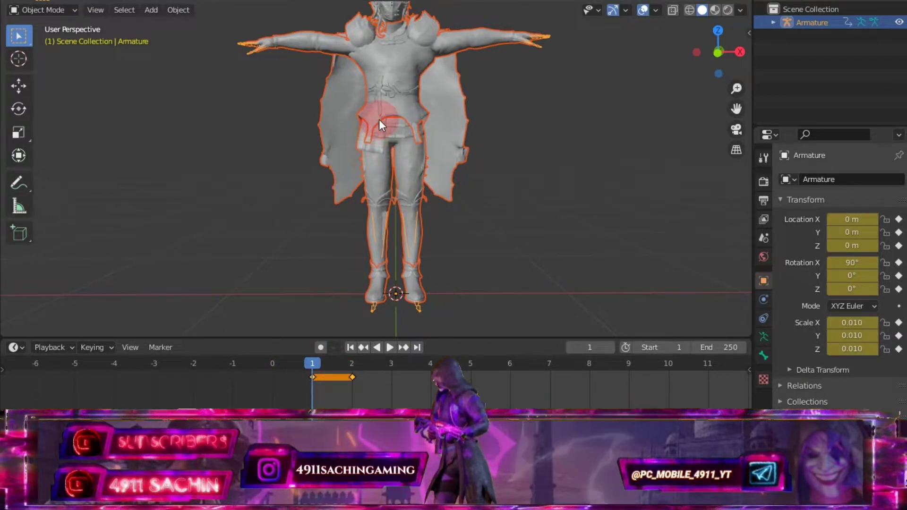
pyautogui.scroll(-2, 398, 119)
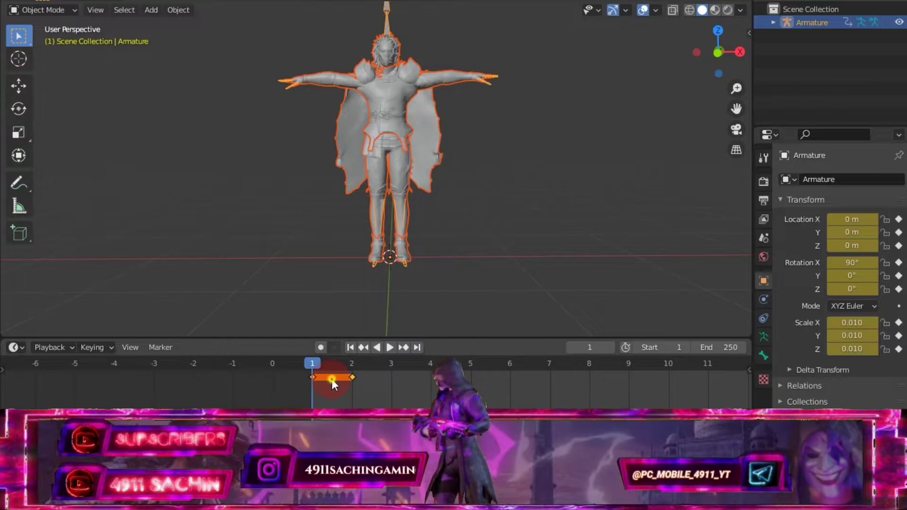
# Delete the armature's keyframes and put the armature into Pose Mode.
pyautogui.rightClick(332, 379)
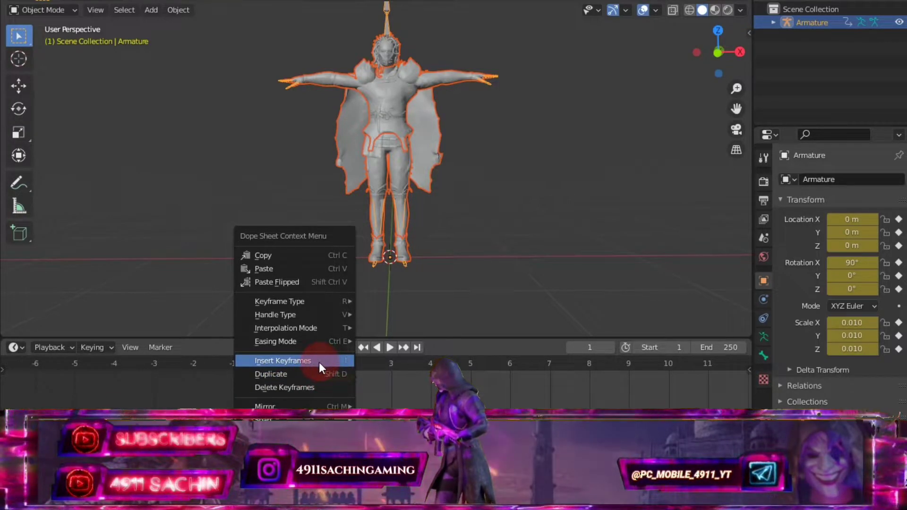
pyautogui.click(284, 386)
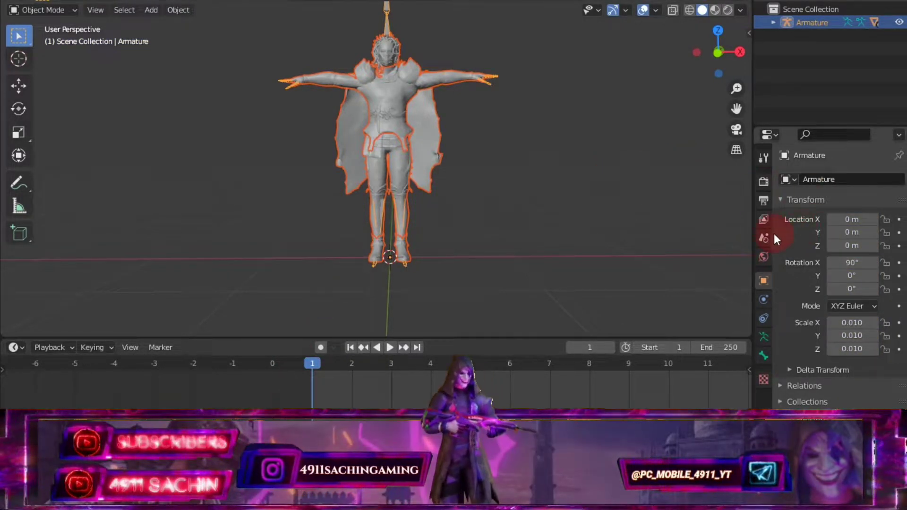
pyautogui.click(384, 20)
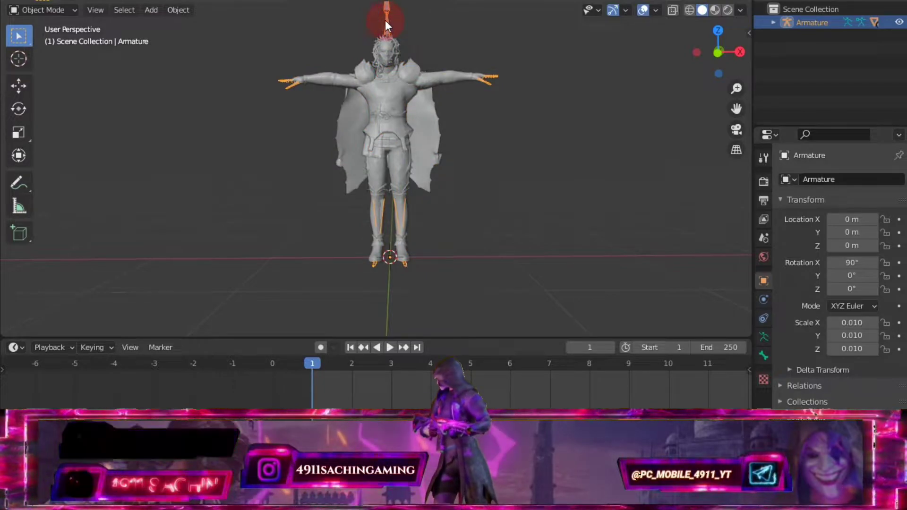
pyautogui.click(55, 10)
pyautogui.click(49, 55)
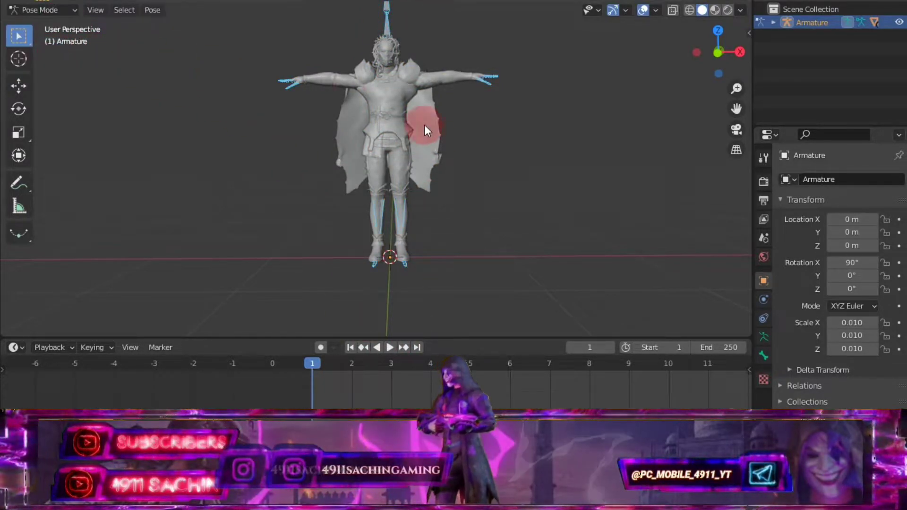
# Select the LeftHandIndex4 bone, then leave and re-enter Pose Mode.
pyautogui.click(390, 19)
pyautogui.click(492, 76)
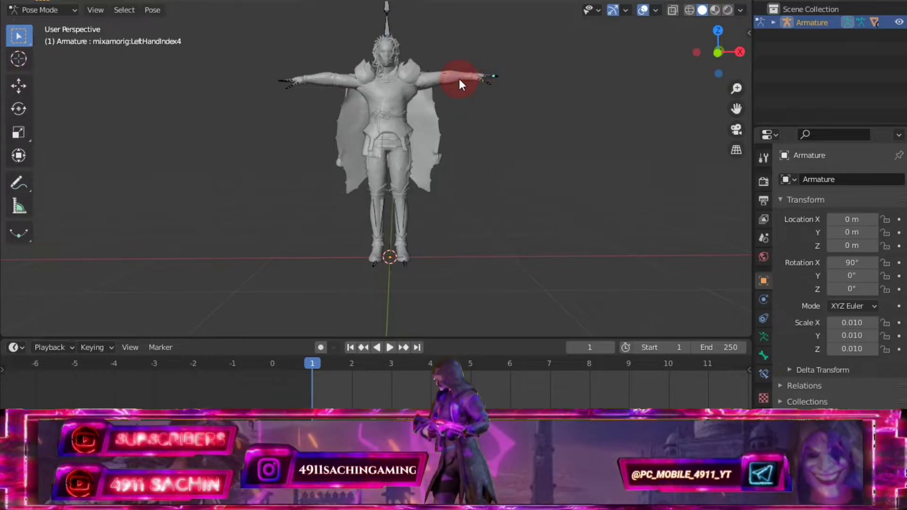
pyautogui.click(353, 131)
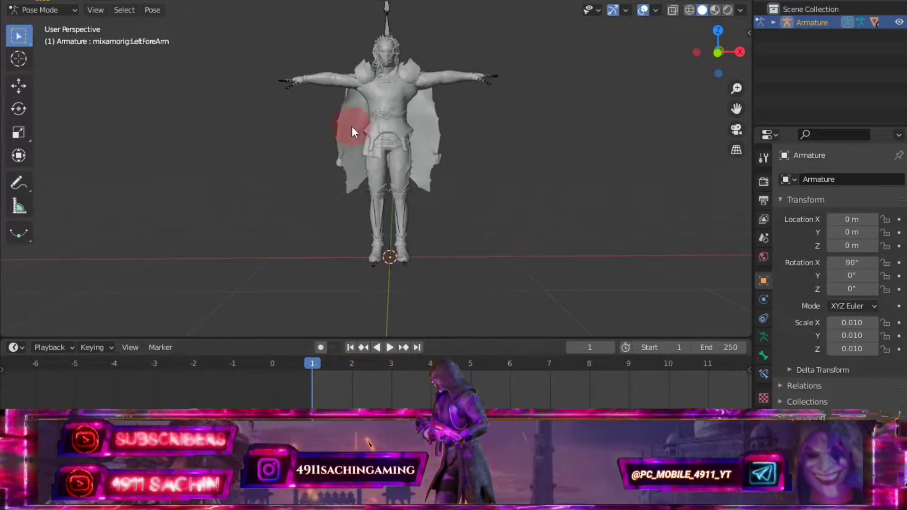
pyautogui.click(47, 21)
pyautogui.click(87, 26)
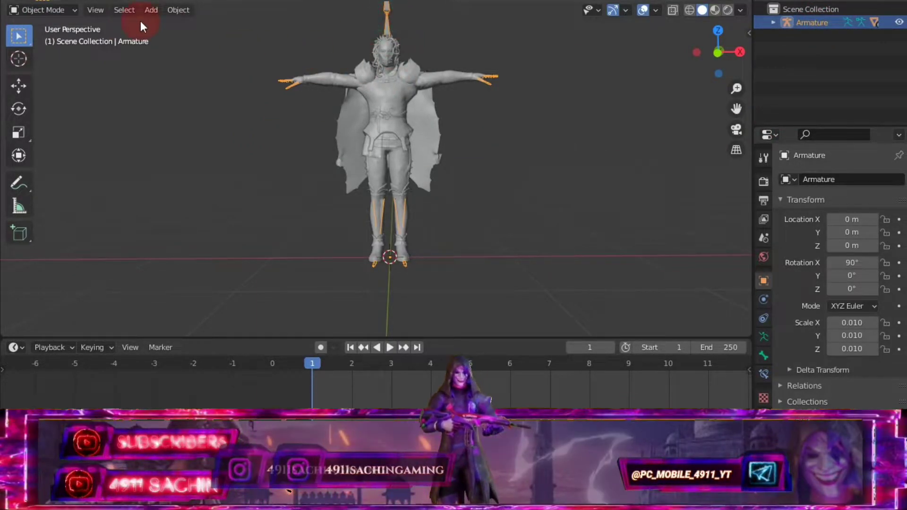
pyautogui.click(56, 11)
pyautogui.click(75, 56)
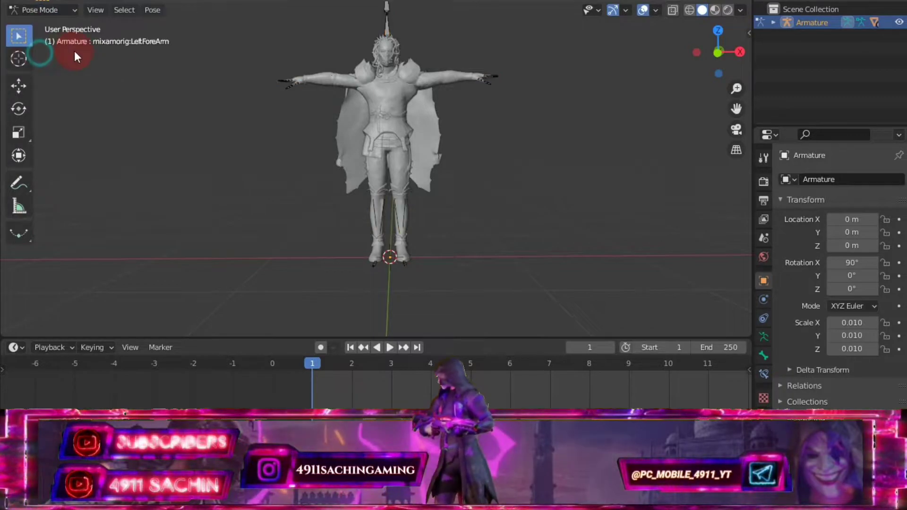
# Tilt the Head bone around two axes away from the T-pose.
pyautogui.moveTo(738, 111); pyautogui.dragTo(735, 112)
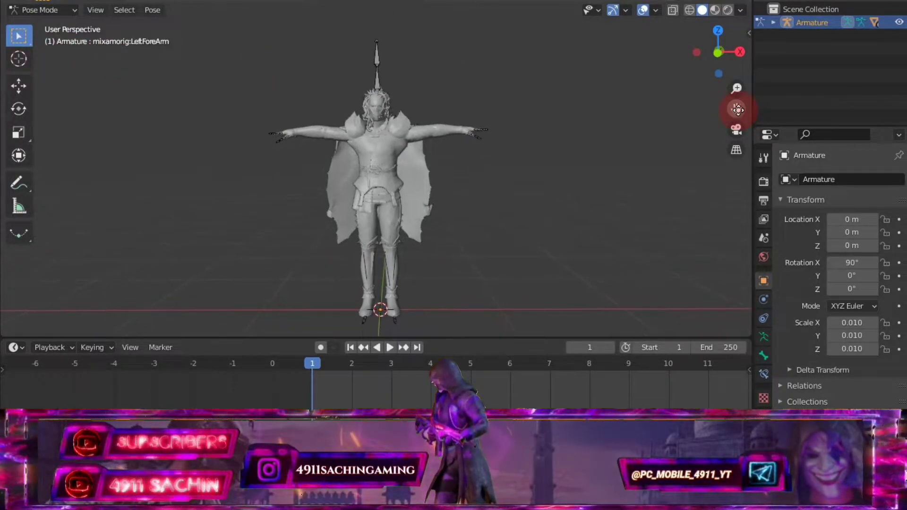
pyautogui.scroll(3, 495, 98)
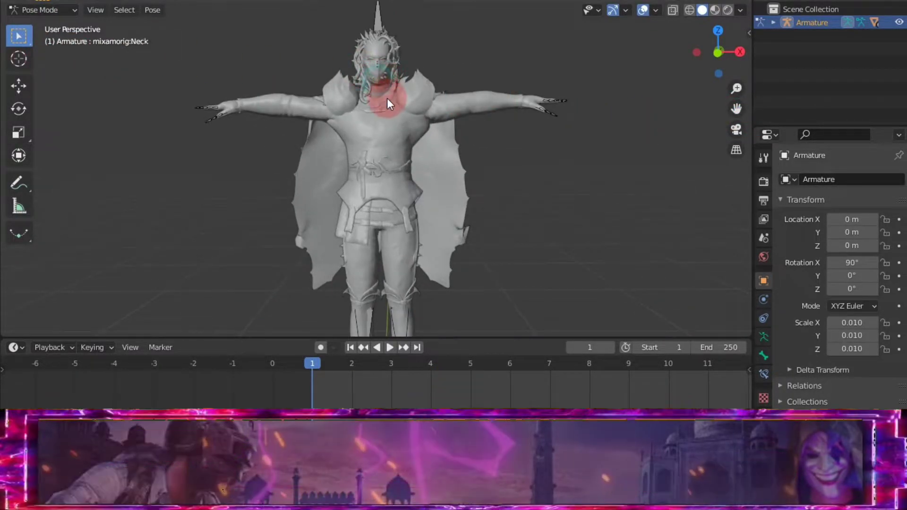
pyautogui.scroll(-1, 350, 148)
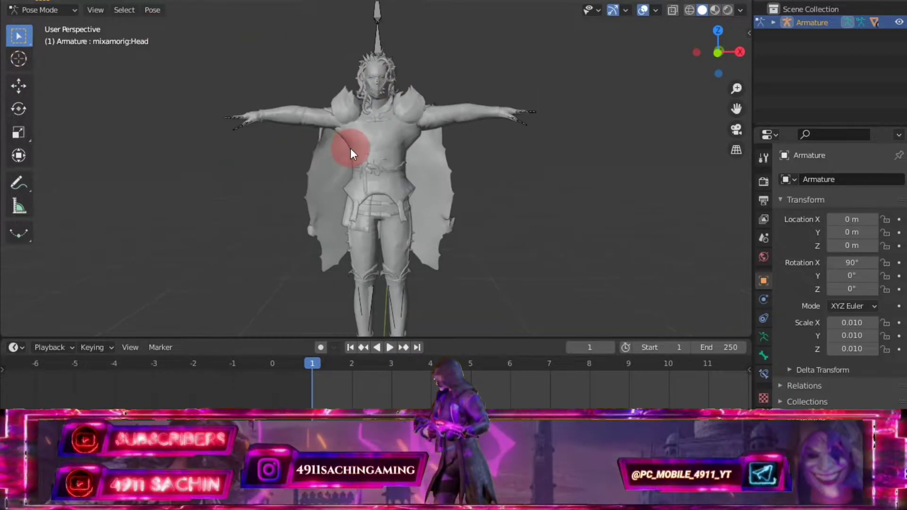
pyautogui.scroll(-2, 361, 181)
pyautogui.moveTo(361, 180)
pyautogui.mouseDown(button='middle')
pyautogui.moveTo(370, 191)
pyautogui.moveTo(335, 191)
pyautogui.moveTo(356, 93)
pyautogui.mouseUp(button='middle')
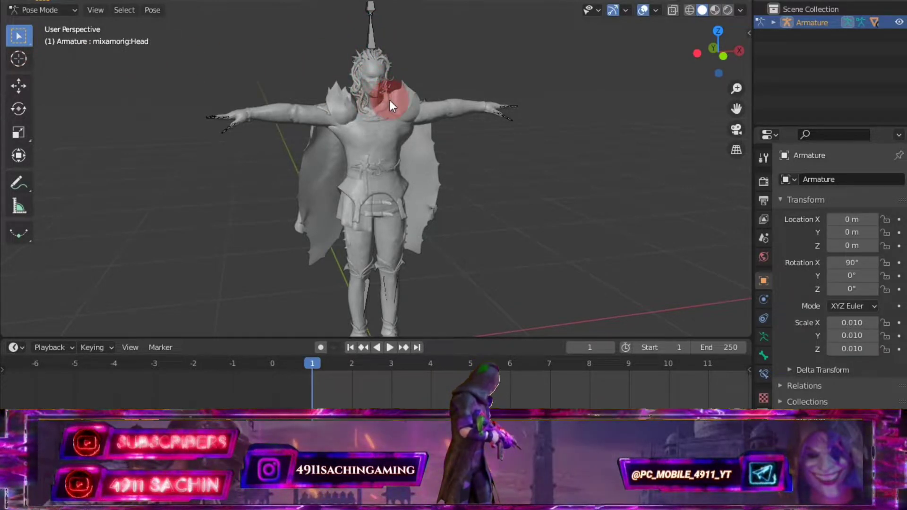
pyautogui.scroll(1, 389, 100)
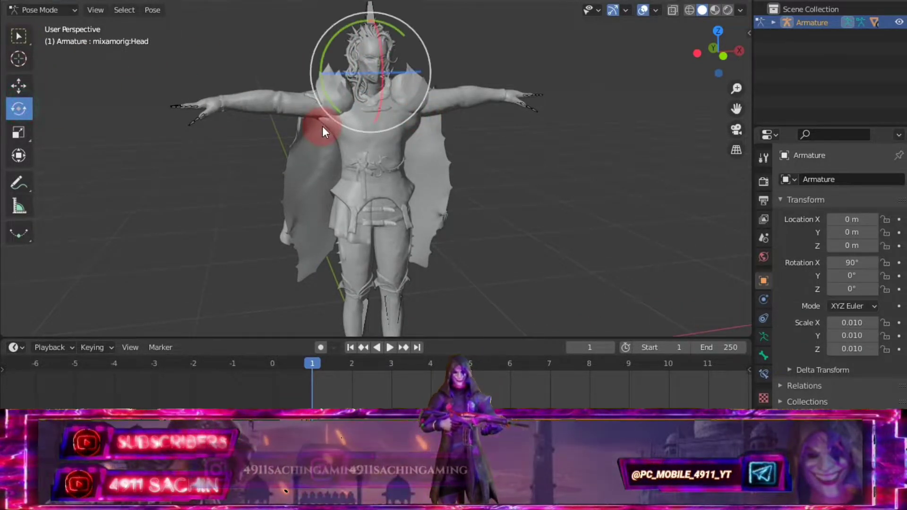
pyautogui.keyDown('ctrl'); pyautogui.moveTo(322, 127); pyautogui.dragTo(349, 65, button='middle'); pyautogui.keyUp('ctrl')
pyautogui.moveTo(359, 52); pyautogui.dragTo(306, 51)
pyautogui.scroll(1, 660, 115)
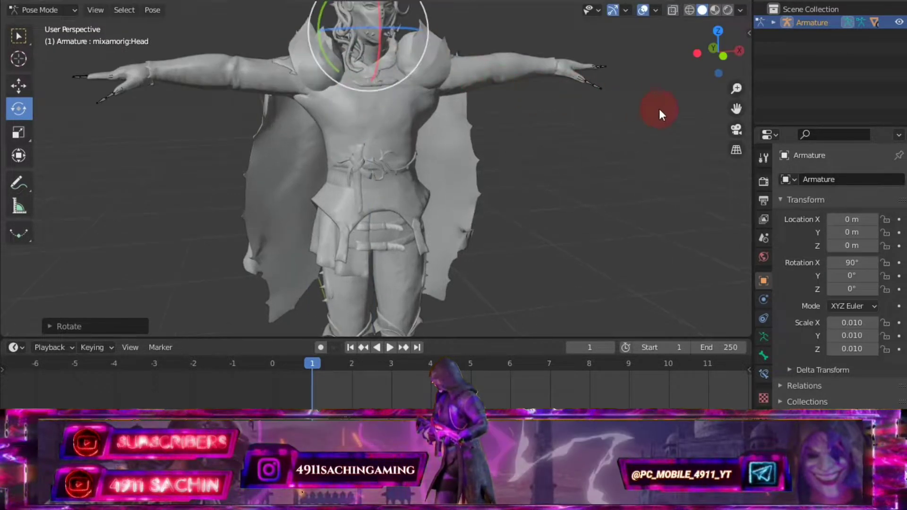
pyautogui.moveTo(737, 109); pyautogui.dragTo(731, 170)
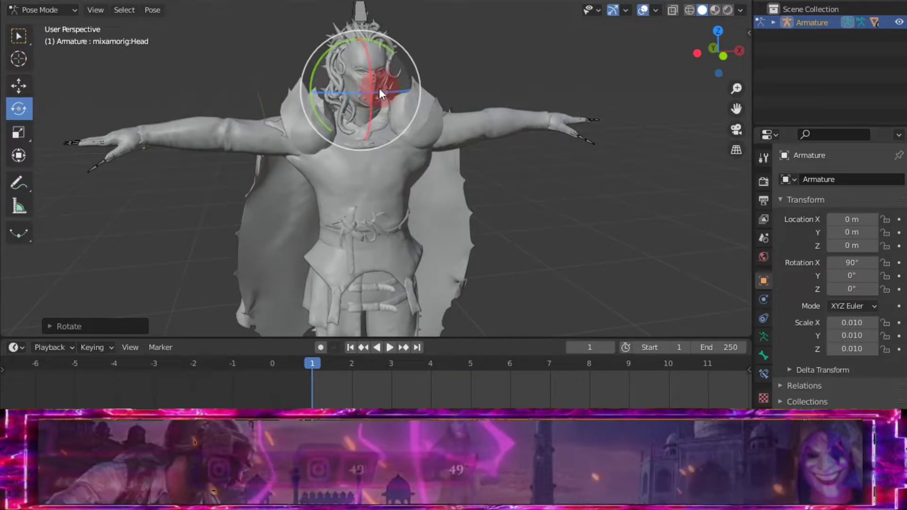
pyautogui.moveTo(338, 91)
pyautogui.mouseDown()
pyautogui.moveTo(350, 87)
pyautogui.moveTo(374, 124)
pyautogui.mouseUp()
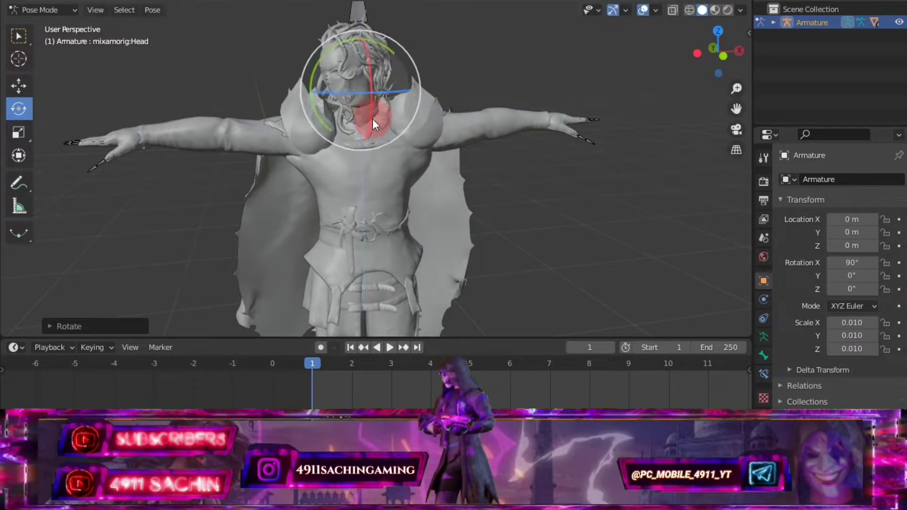
pyautogui.moveTo(325, 141)
pyautogui.mouseDown()
pyautogui.moveTo(347, 130)
pyautogui.moveTo(319, 94)
pyautogui.moveTo(322, 157)
pyautogui.mouseUp()
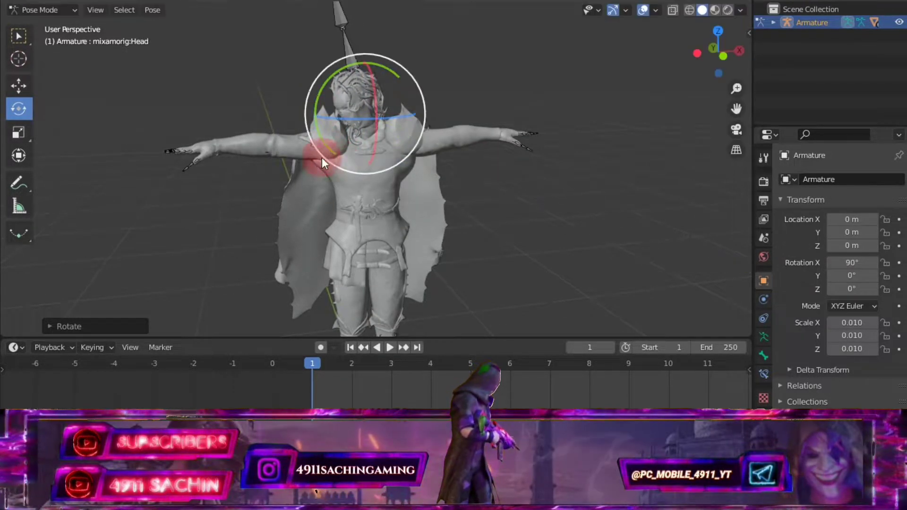
# Rotate the RightArm and LeftArm bones downward from the T-pose.
pyautogui.click(297, 147)
pyautogui.moveTo(288, 115)
pyautogui.mouseDown()
pyautogui.moveTo(292, 149)
pyautogui.moveTo(395, 152)
pyautogui.mouseUp()
pyautogui.click(440, 140)
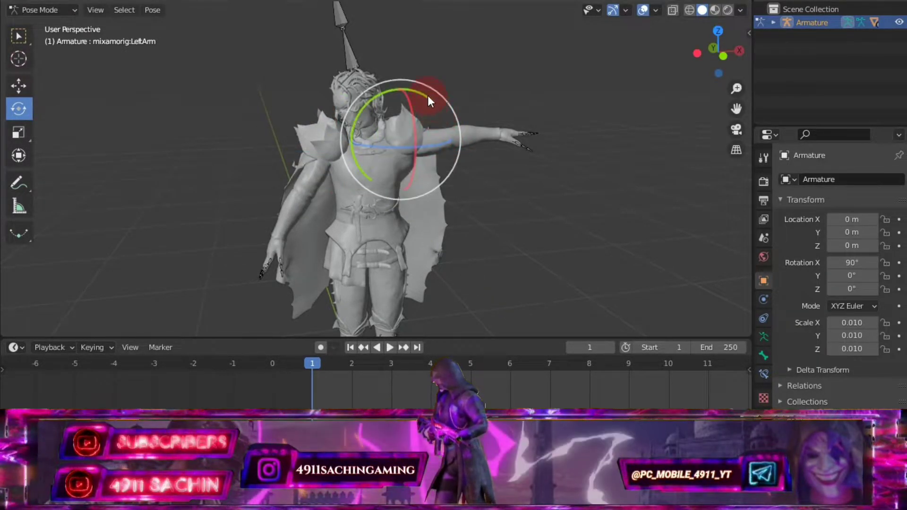
pyautogui.moveTo(427, 95)
pyautogui.mouseDown()
pyautogui.moveTo(442, 133)
pyautogui.moveTo(417, 152)
pyautogui.mouseUp()
pyautogui.click(329, 137)
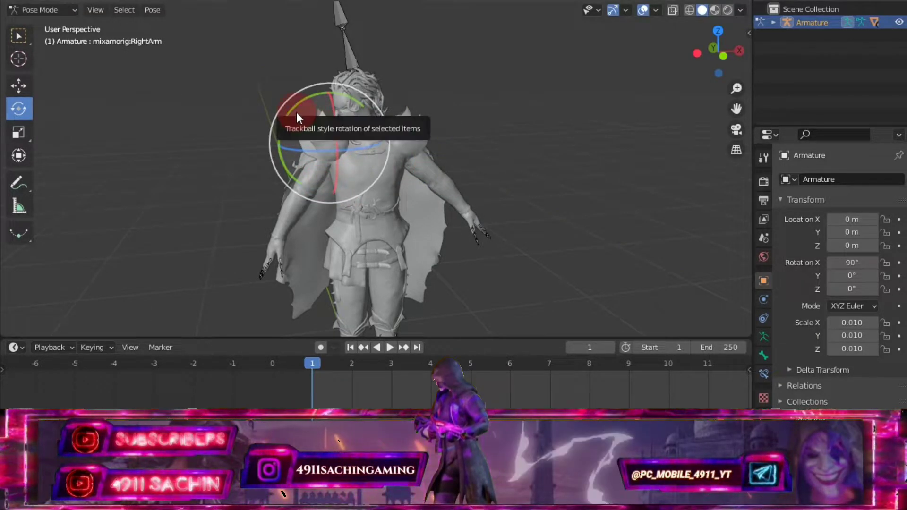
pyautogui.moveTo(296, 112)
pyautogui.mouseDown()
pyautogui.moveTo(302, 104)
pyautogui.moveTo(316, 113)
pyautogui.mouseUp()
# Fine-tune the LeftArm bone's rotation from a front view.
pyautogui.moveTo(330, 123)
pyautogui.mouseDown(button='middle')
pyautogui.moveTo(484, 177)
pyautogui.moveTo(450, 167)
pyautogui.mouseUp(button='middle')
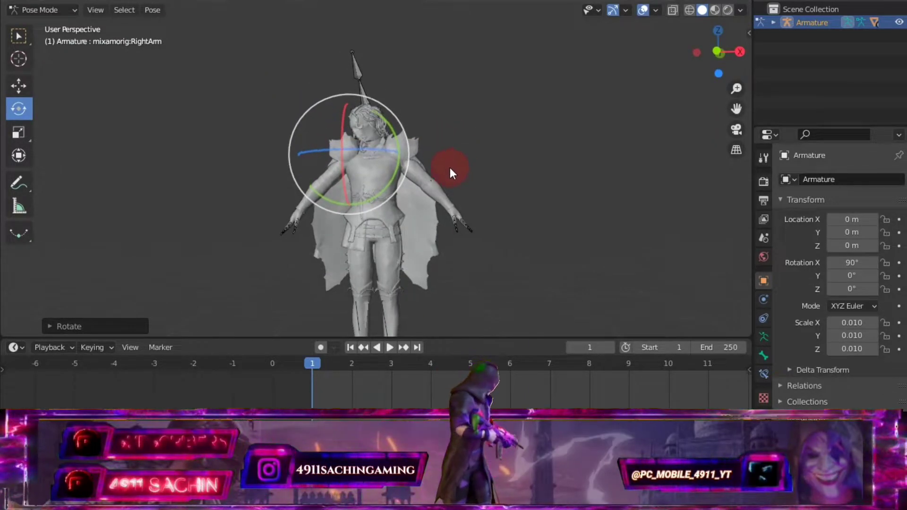
pyautogui.click(421, 167)
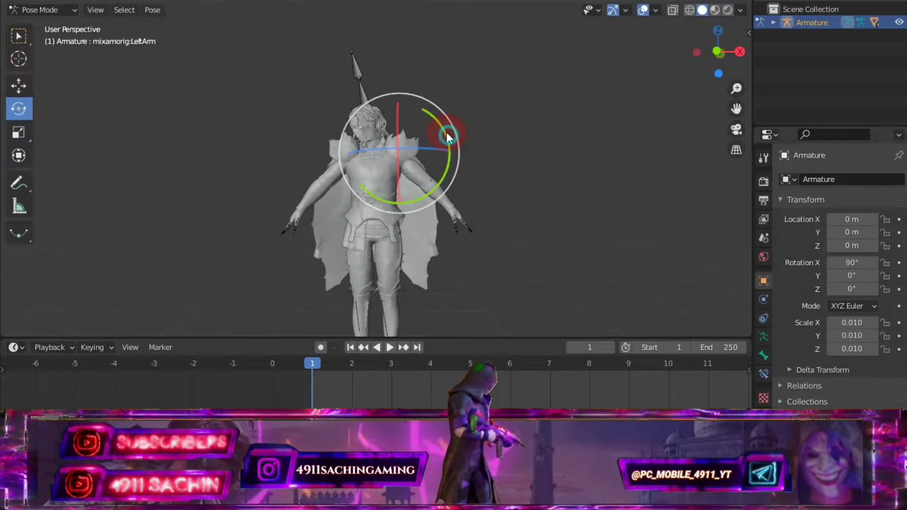
pyautogui.moveTo(446, 138)
pyautogui.mouseDown()
pyautogui.moveTo(443, 129)
pyautogui.moveTo(452, 144)
pyautogui.moveTo(440, 144)
pyautogui.mouseUp()
pyautogui.scroll(-3, 455, 180)
pyautogui.scroll(-2, 461, 211)
pyautogui.moveTo(461, 211); pyautogui.dragTo(440, 205, button='middle')
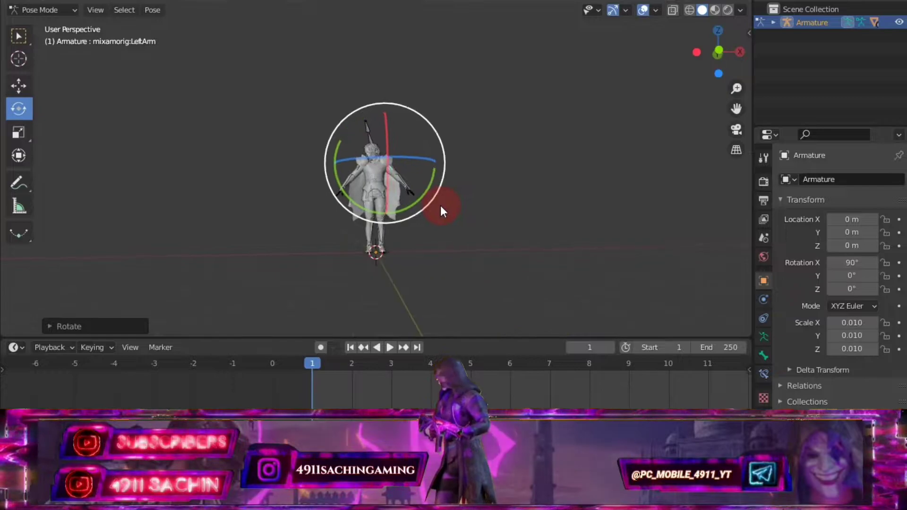
pyautogui.scroll(2, 440, 205)
pyautogui.scroll(1, 441, 197)
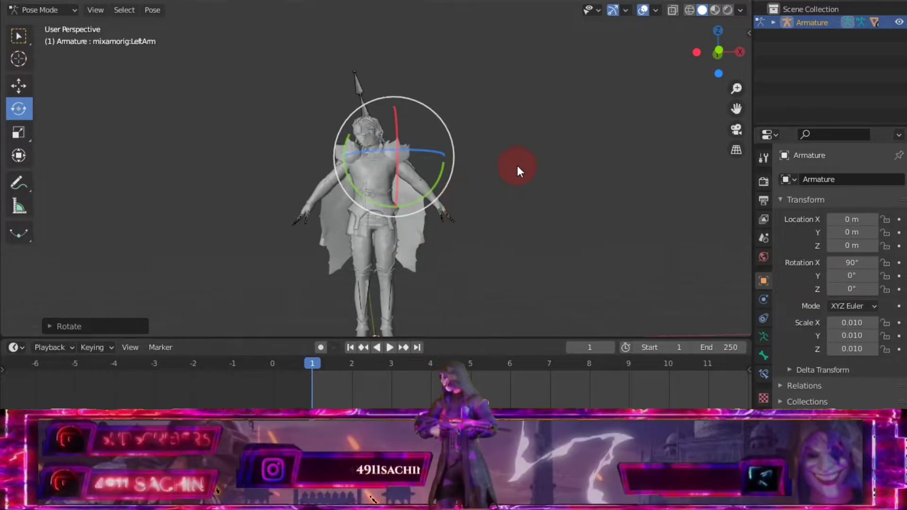
pyautogui.click(62, 10)
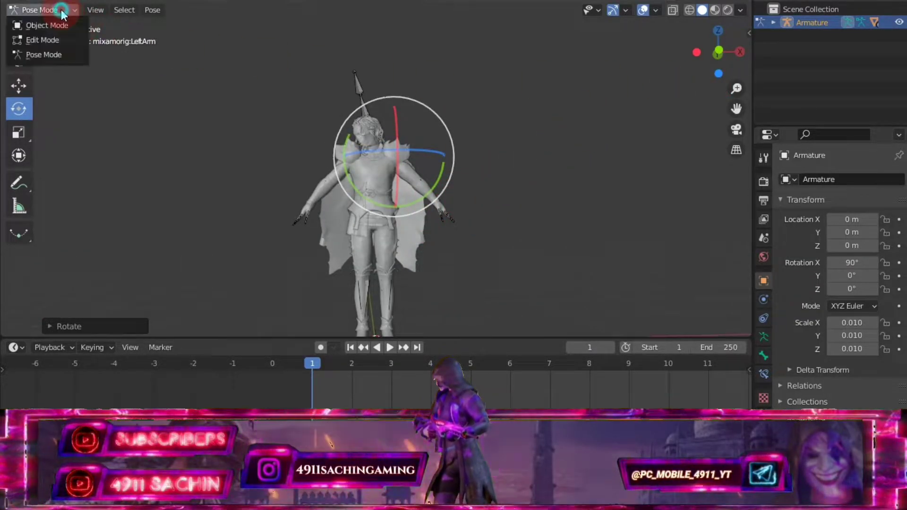
# Return to Object Mode, select the character and zoom in on its head and torso.
pyautogui.click(34, 30)
pyautogui.scroll(-2, 349, 161)
pyautogui.moveTo(441, 292); pyautogui.dragTo(220, 125)
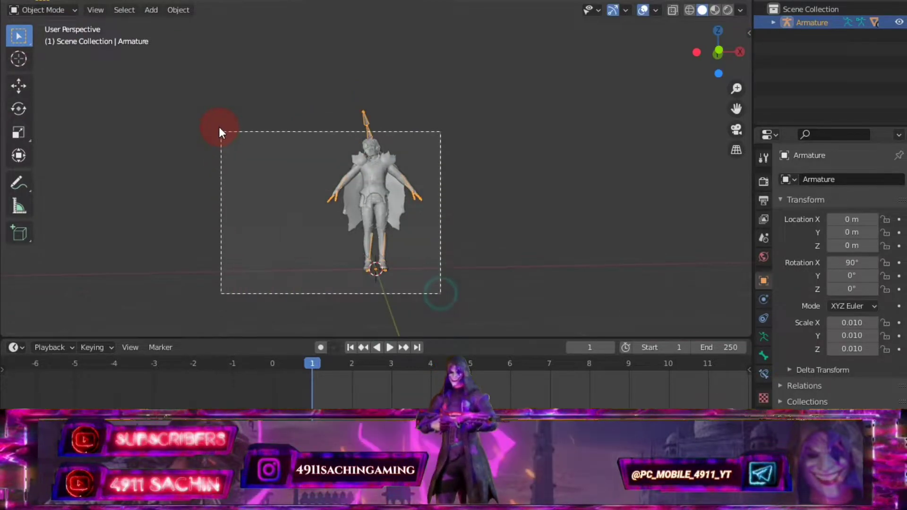
pyautogui.scroll(2, 364, 196)
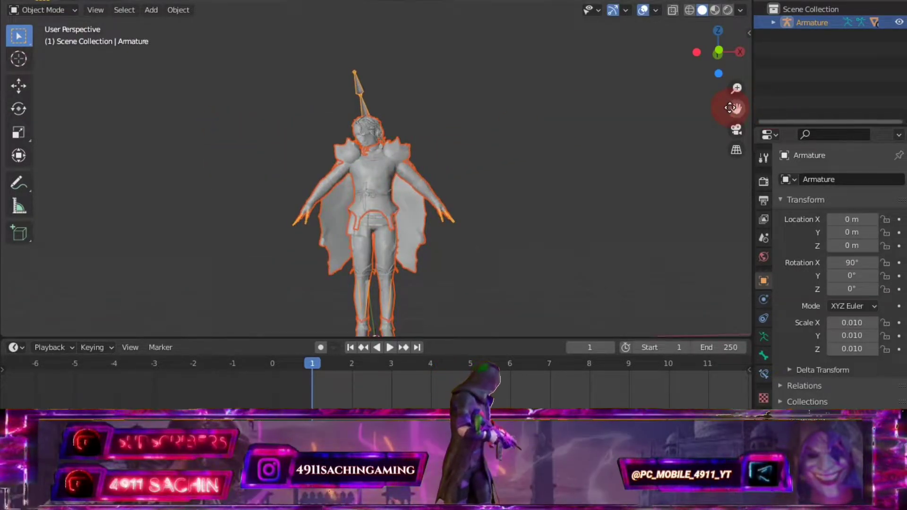
pyautogui.moveTo(730, 107); pyautogui.dragTo(588, 182)
pyautogui.scroll(1, 588, 183)
pyautogui.scroll(1, 529, 170)
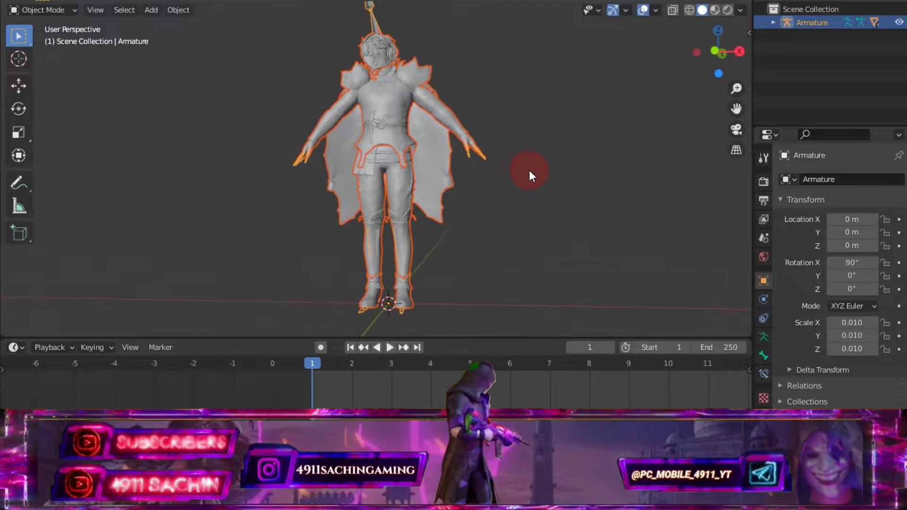
pyautogui.scroll(2, 537, 172)
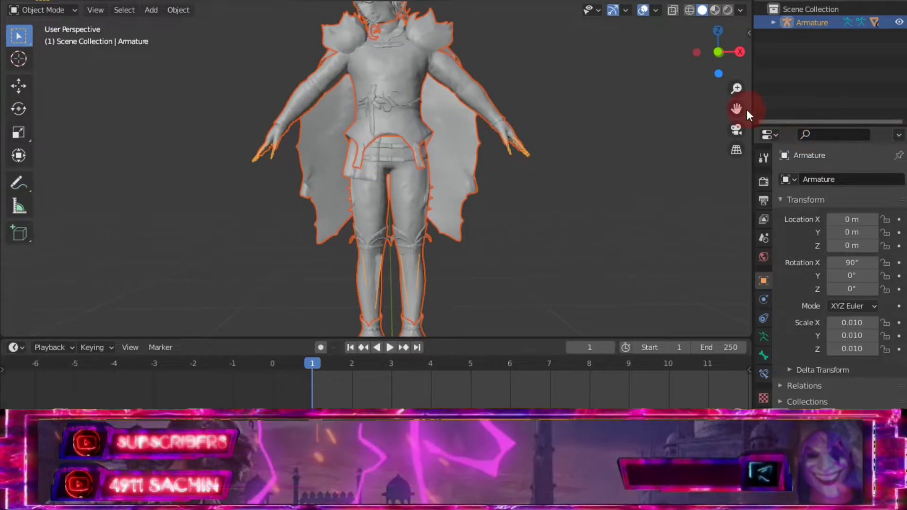
pyautogui.moveTo(746, 109); pyautogui.dragTo(488, 127)
pyautogui.scroll(3, 438, 121)
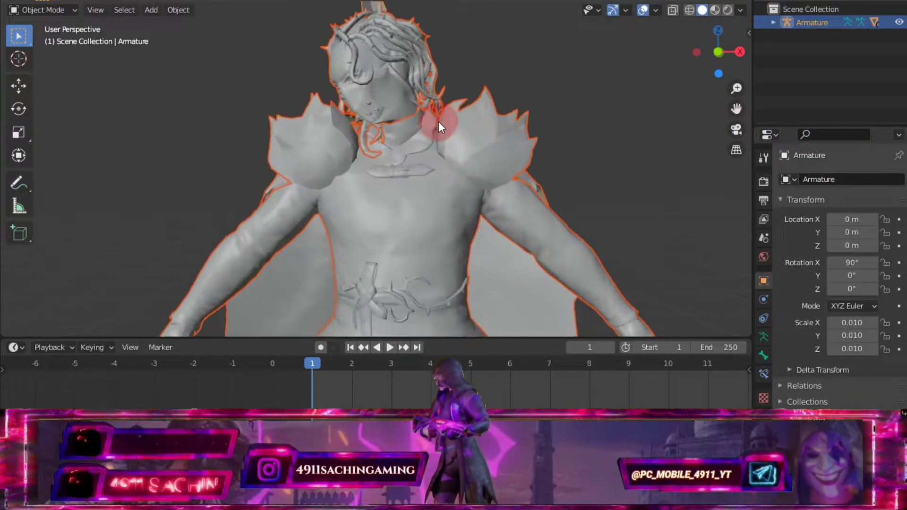
pyautogui.click(382, 94)
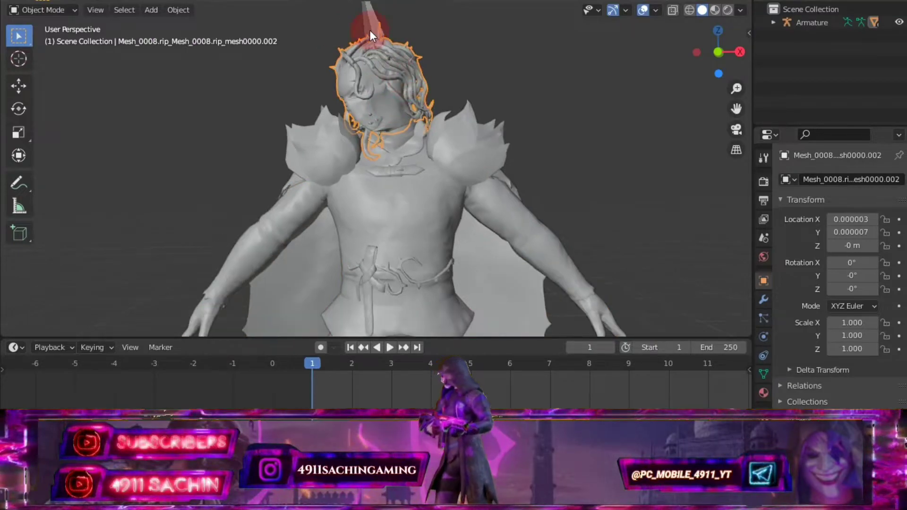
# Put the armature in Pose Mode and turn the Head bone about 31.66°.
pyautogui.click(370, 20)
pyautogui.click(56, 13)
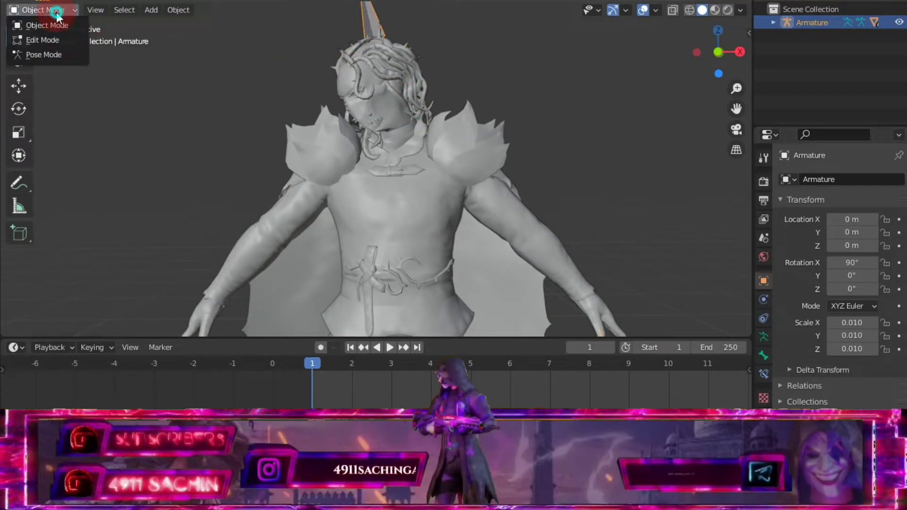
pyautogui.click(58, 49)
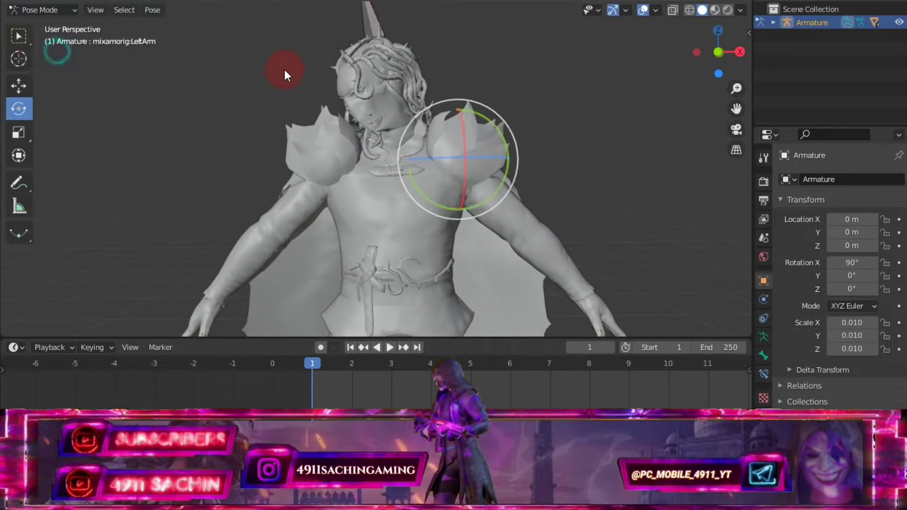
pyautogui.click(383, 97)
pyautogui.moveTo(374, 113)
pyautogui.mouseDown()
pyautogui.moveTo(396, 106)
pyautogui.moveTo(402, 81)
pyautogui.mouseUp()
pyautogui.moveTo(401, 94); pyautogui.dragTo(405, 113, button='middle')
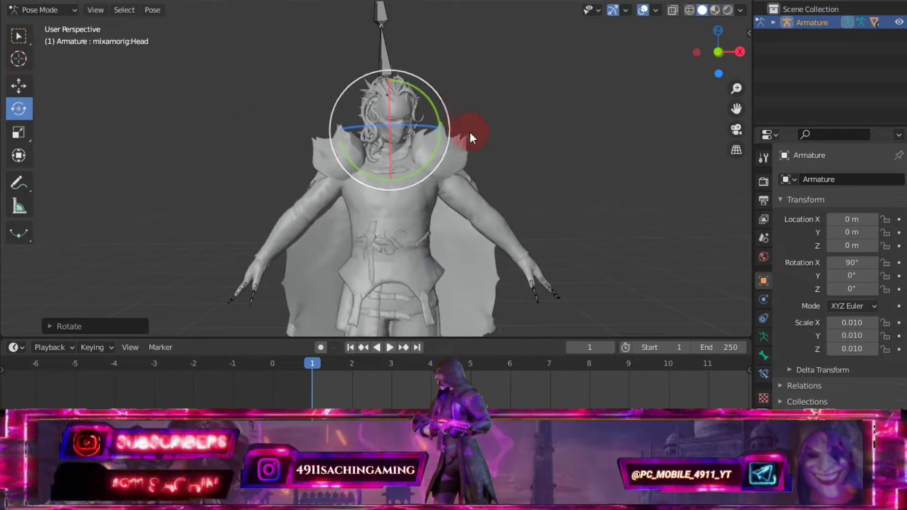
pyautogui.click(841, 105)
pyautogui.moveTo(312, 151); pyautogui.dragTo(288, 158, button='middle')
# Return to Object Mode and box-select the whole character with its armature.
pyautogui.click(55, 11)
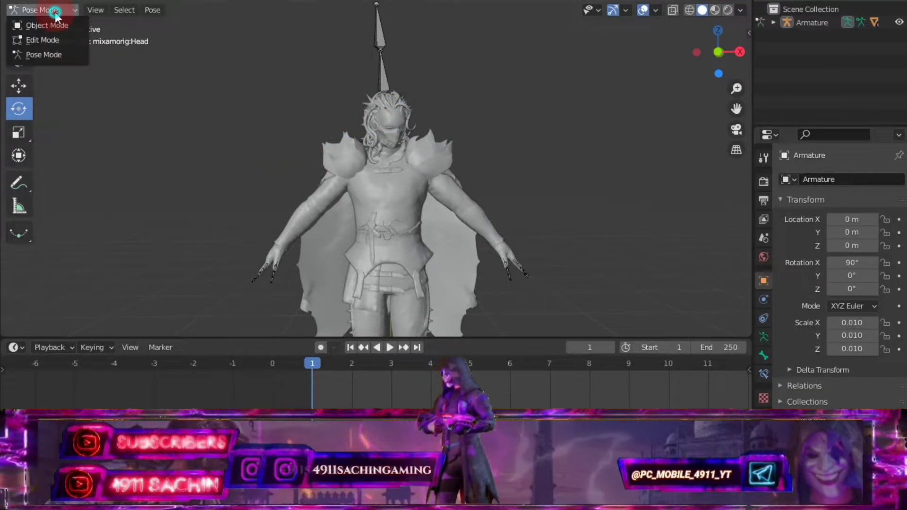
pyautogui.click(55, 25)
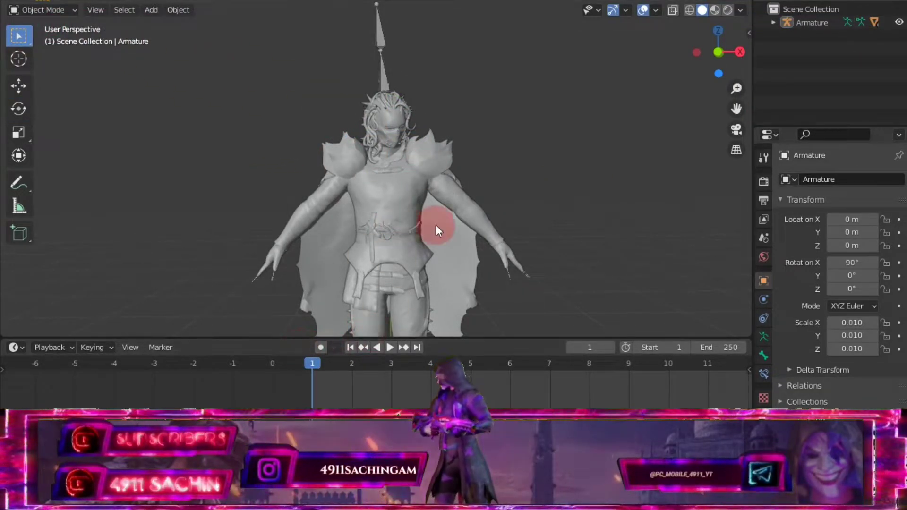
pyautogui.scroll(-2, 531, 213)
pyautogui.moveTo(723, 113); pyautogui.dragTo(573, 250)
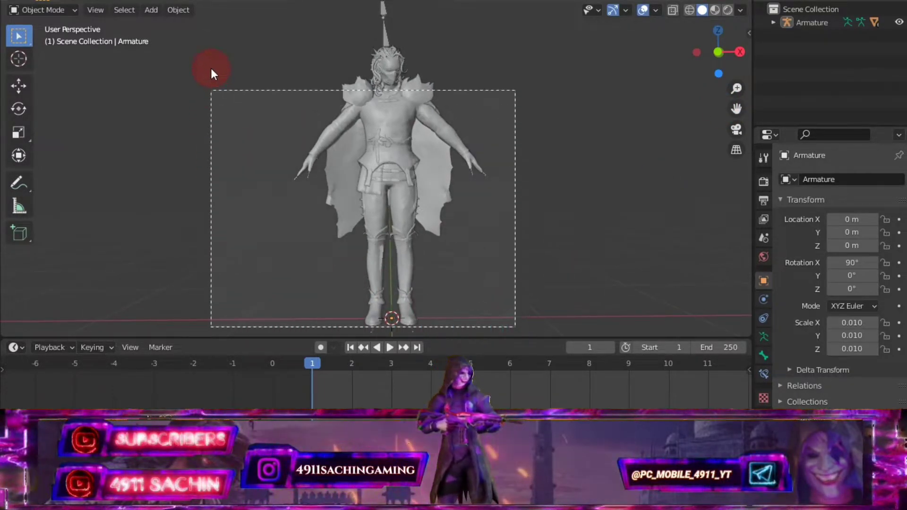
pyautogui.moveTo(488, 323); pyautogui.dragTo(219, 45)
# Export the selection as a Wavefront OBJ into the Noctum Terror Set folder.
pyautogui.click(33, 1)
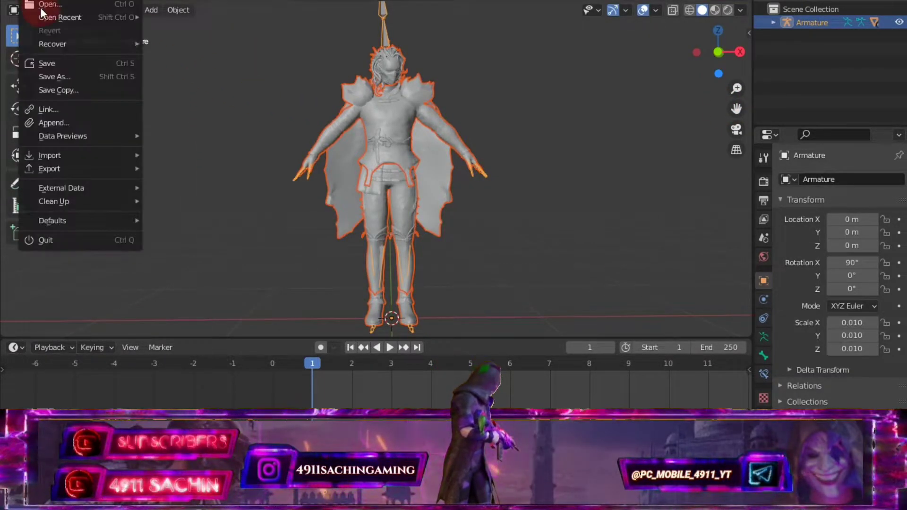
pyautogui.moveTo(50, 169)
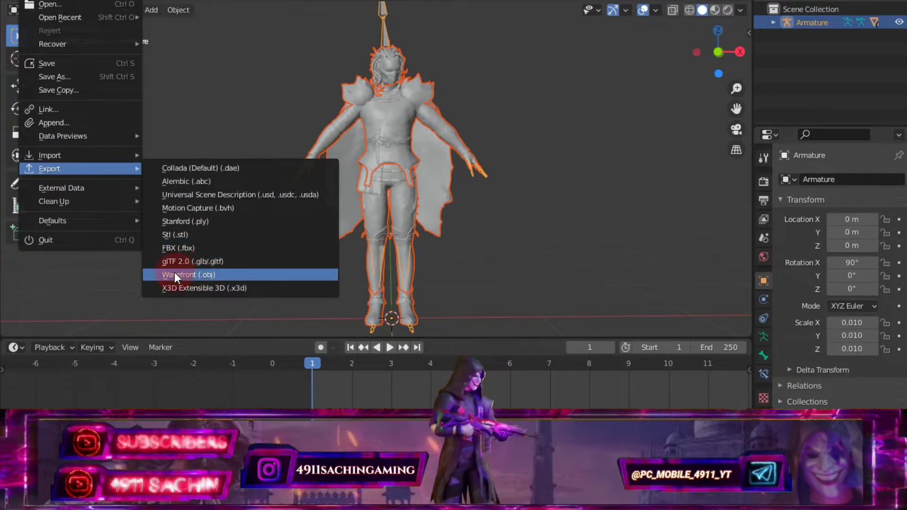
pyautogui.click(208, 275)
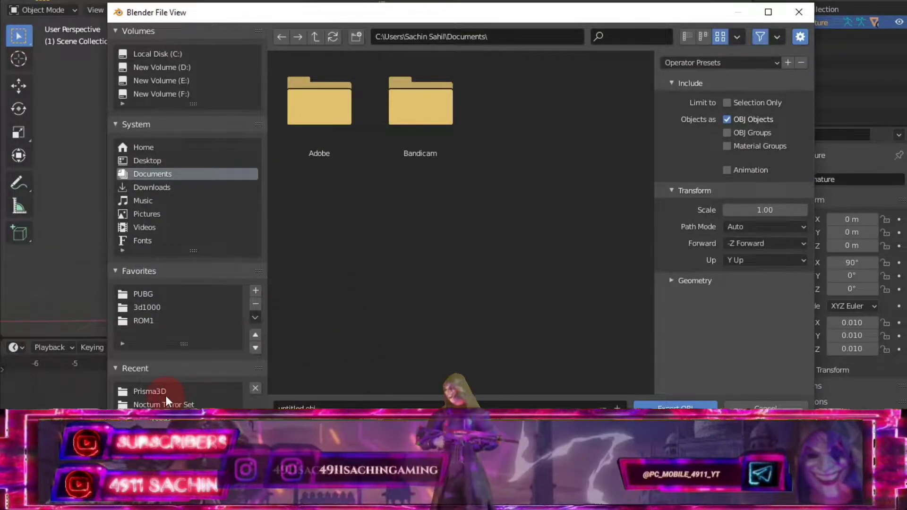
pyautogui.click(182, 404)
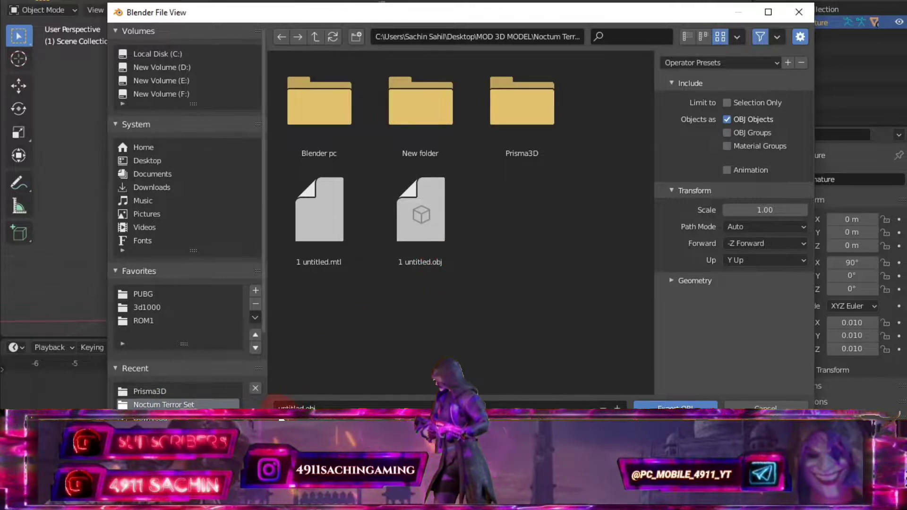
pyautogui.click(275, 406)
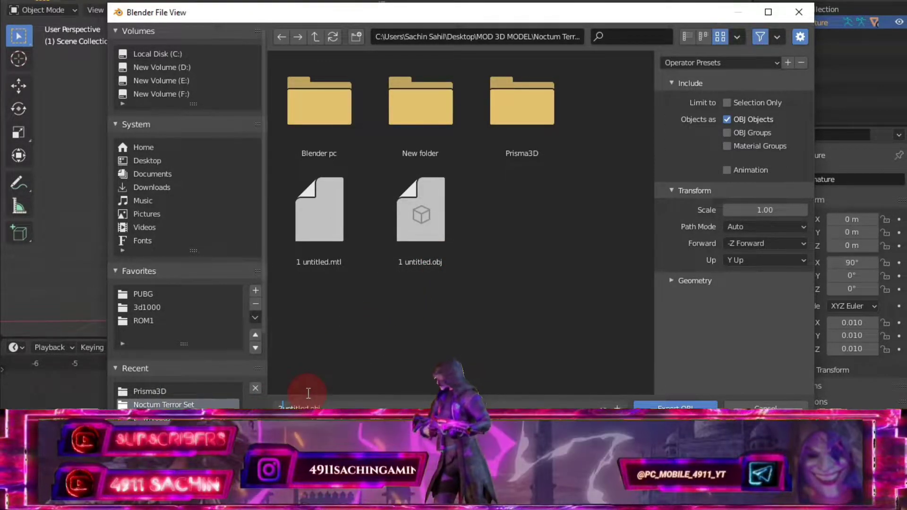
pyautogui.click(446, 336)
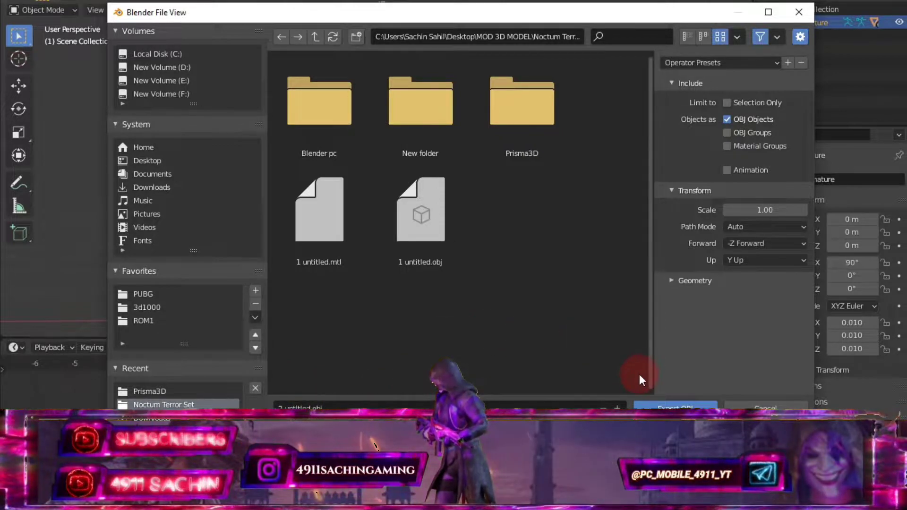
pyautogui.click(669, 406)
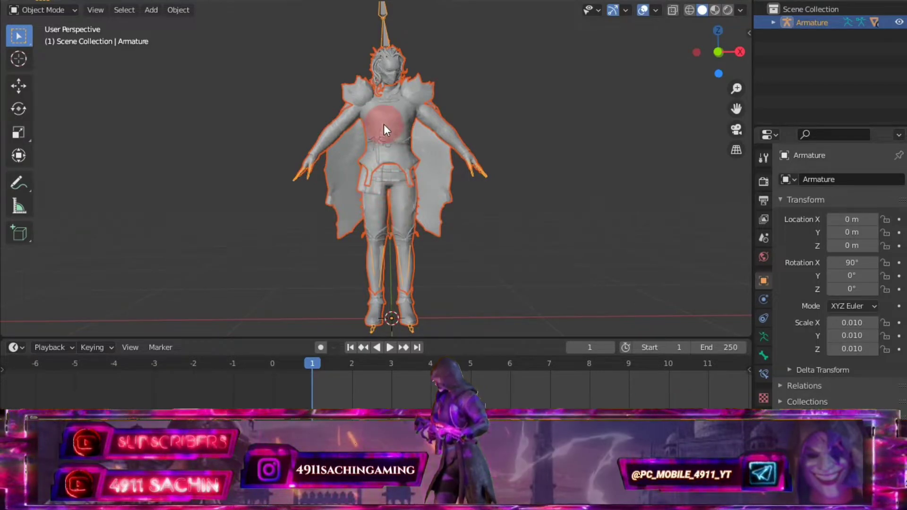
# Delete the armature from the scene.
pyautogui.rightClick(398, 144)
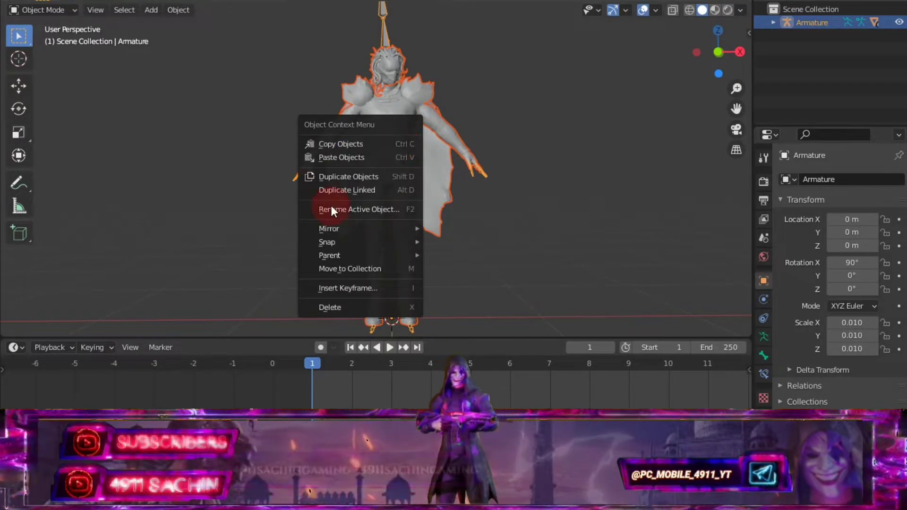
pyautogui.rightClick(400, 124)
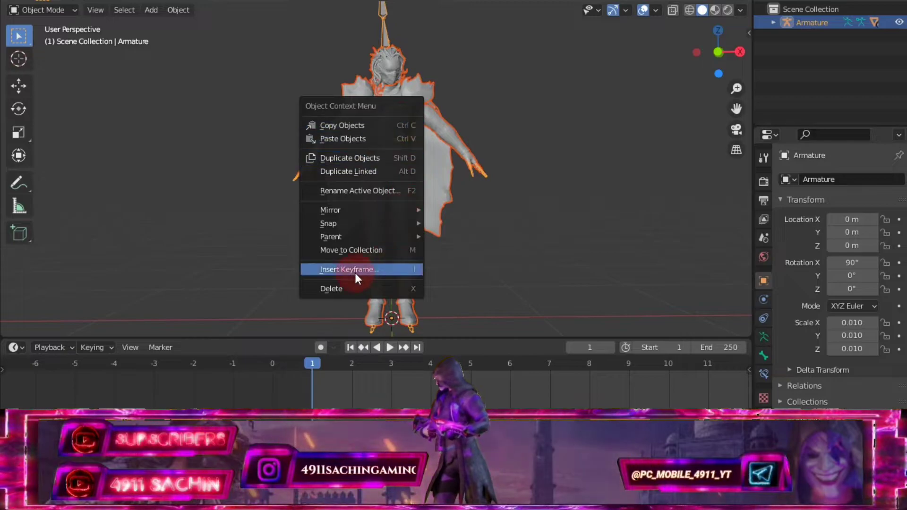
pyautogui.click(336, 284)
pyautogui.click(28, 1)
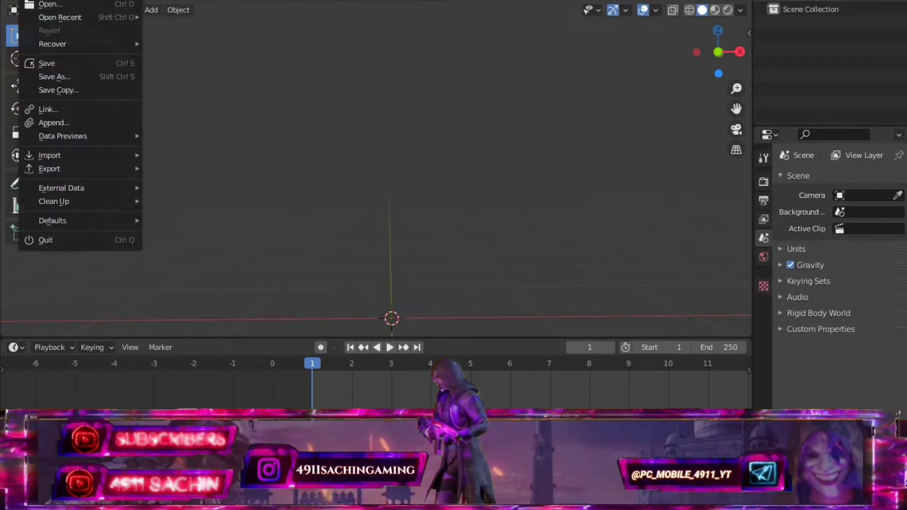
pyautogui.moveTo(50, 155)
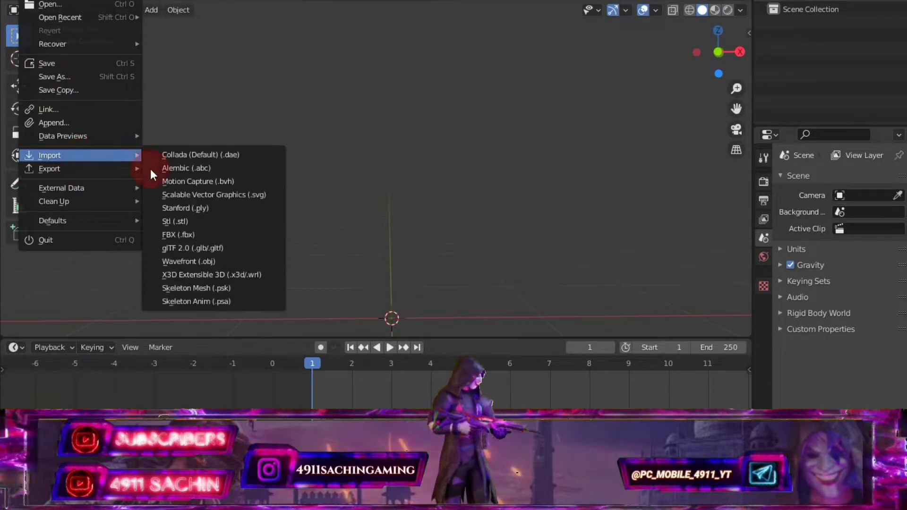
pyautogui.click(196, 263)
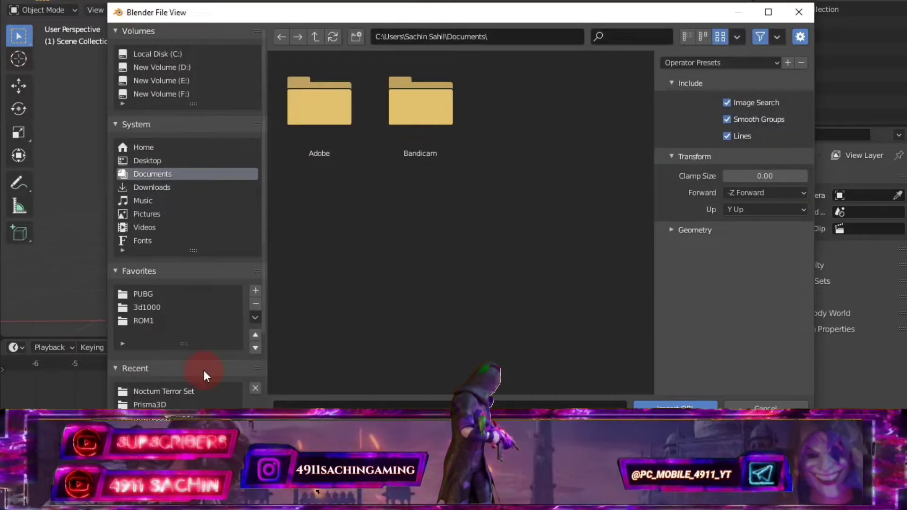
pyautogui.click(179, 390)
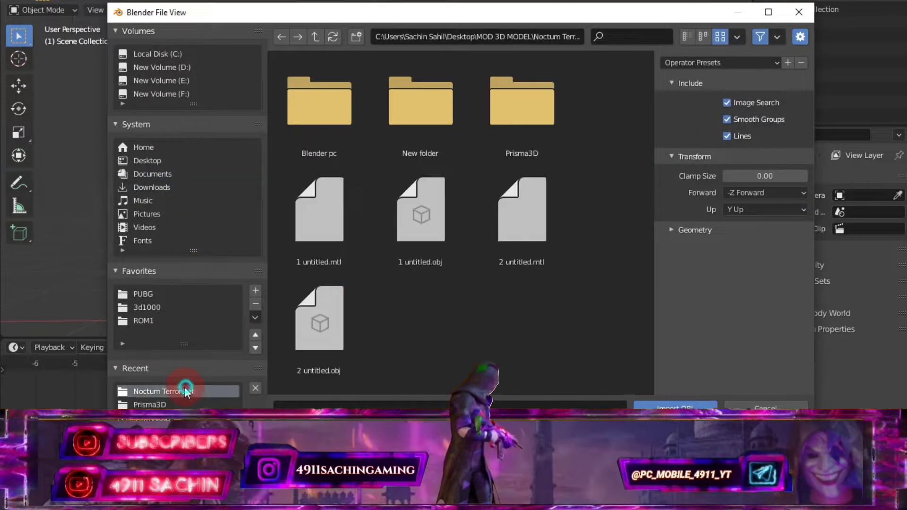
pyautogui.click(328, 347)
pyautogui.doubleClick(325, 333)
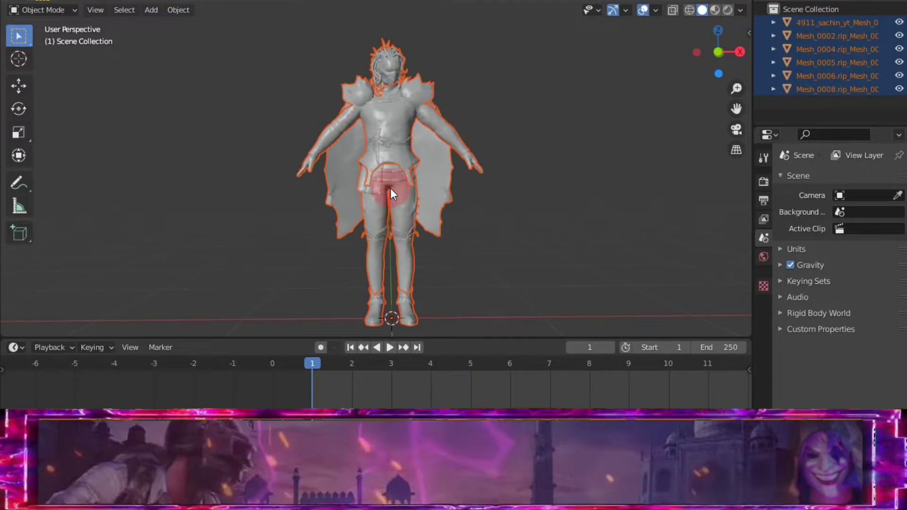
pyautogui.scroll(2, 401, 156)
pyautogui.scroll(3, 411, 122)
pyautogui.click(810, 108)
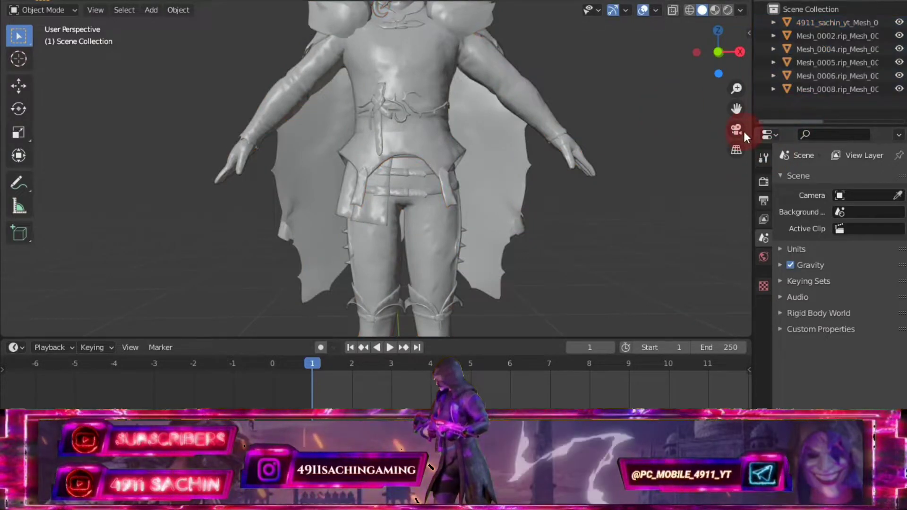
pyautogui.moveTo(737, 102); pyautogui.dragTo(736, 133)
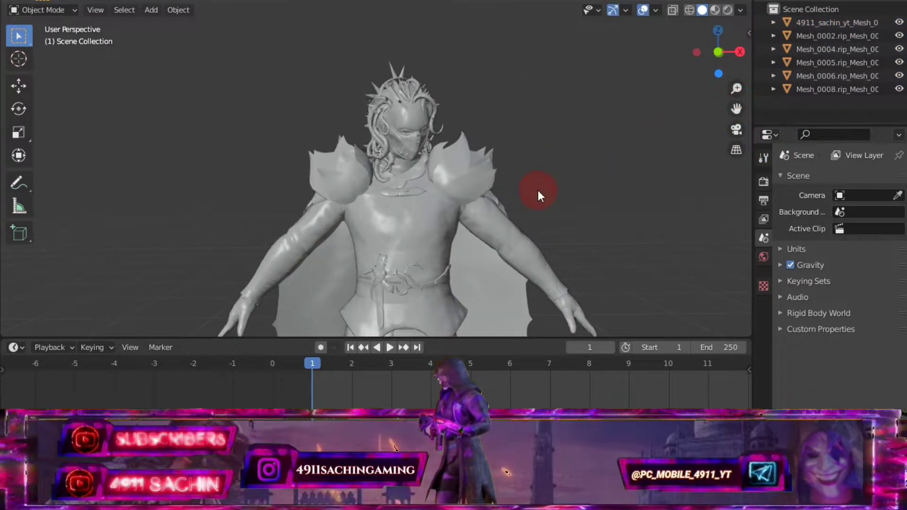
pyautogui.moveTo(537, 190)
pyautogui.mouseDown(button='middle')
pyautogui.moveTo(359, 166)
pyautogui.moveTo(487, 150)
pyautogui.moveTo(386, 167)
pyautogui.moveTo(338, 163)
pyautogui.moveTo(349, 120)
pyautogui.mouseUp(button='middle')
pyautogui.moveTo(741, 121); pyautogui.dragTo(741, 127)
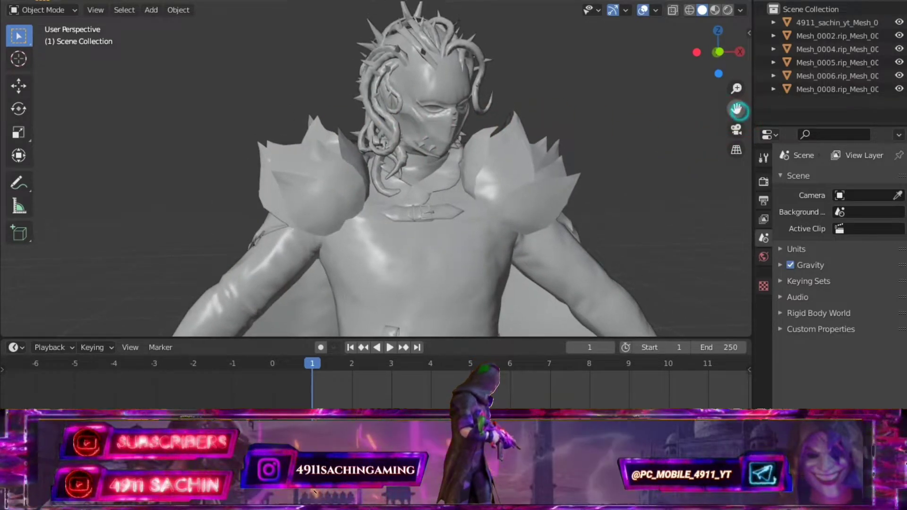
pyautogui.moveTo(494, 141)
pyautogui.mouseDown(button='middle')
pyautogui.moveTo(421, 132)
pyautogui.moveTo(475, 138)
pyautogui.moveTo(537, 121)
pyautogui.moveTo(646, 115)
pyautogui.mouseUp(button='middle')
pyautogui.moveTo(736, 104); pyautogui.dragTo(737, 81)
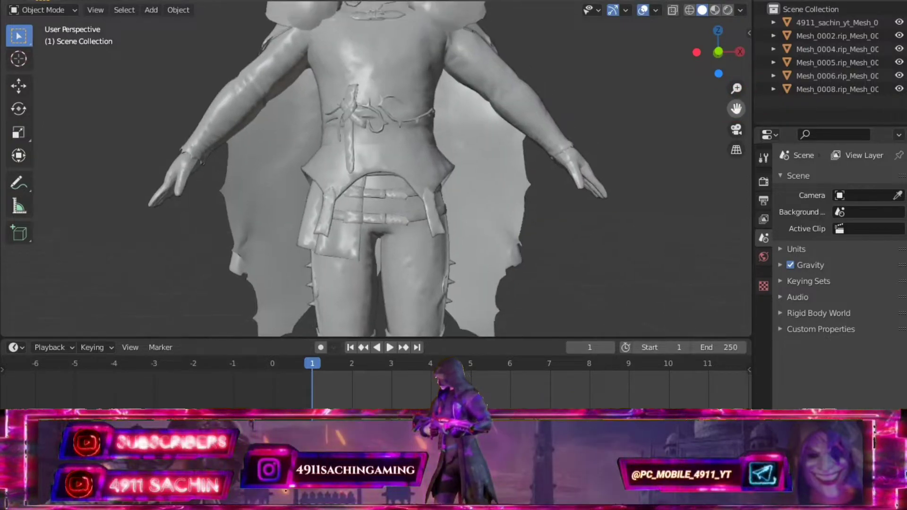
pyautogui.moveTo(482, 158)
pyautogui.keyDown('ctrl'); pyautogui.mouseDown(button='middle')
pyautogui.moveTo(438, 183)
pyautogui.moveTo(460, 178)
pyautogui.mouseUp(button='middle'); pyautogui.keyUp('ctrl')
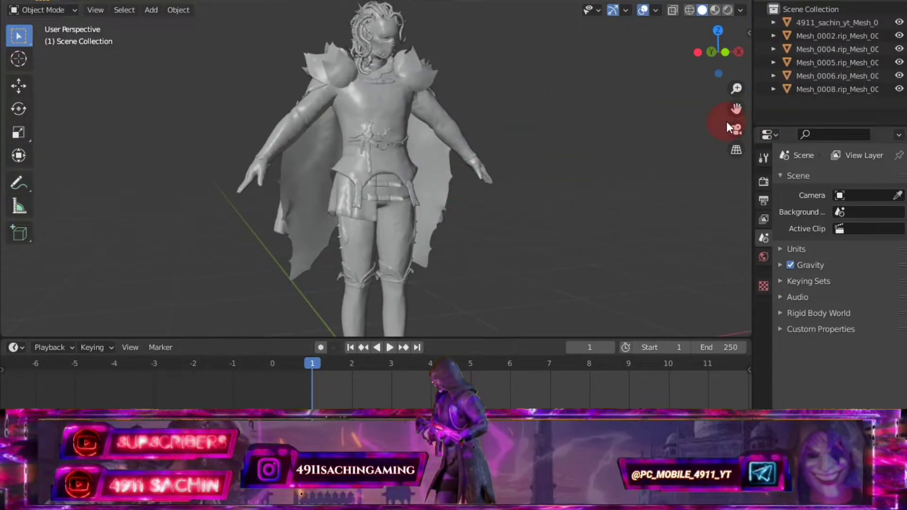
pyautogui.moveTo(730, 112); pyautogui.dragTo(731, 85)
pyautogui.moveTo(520, 180)
pyautogui.keyDown('ctrl'); pyautogui.mouseDown(button='middle')
pyautogui.moveTo(502, 191)
pyautogui.moveTo(470, 188)
pyautogui.moveTo(449, 208)
pyautogui.moveTo(469, 269)
pyautogui.mouseUp(button='middle'); pyautogui.keyUp('ctrl')
pyautogui.moveTo(468, 270); pyautogui.dragTo(263, 78)
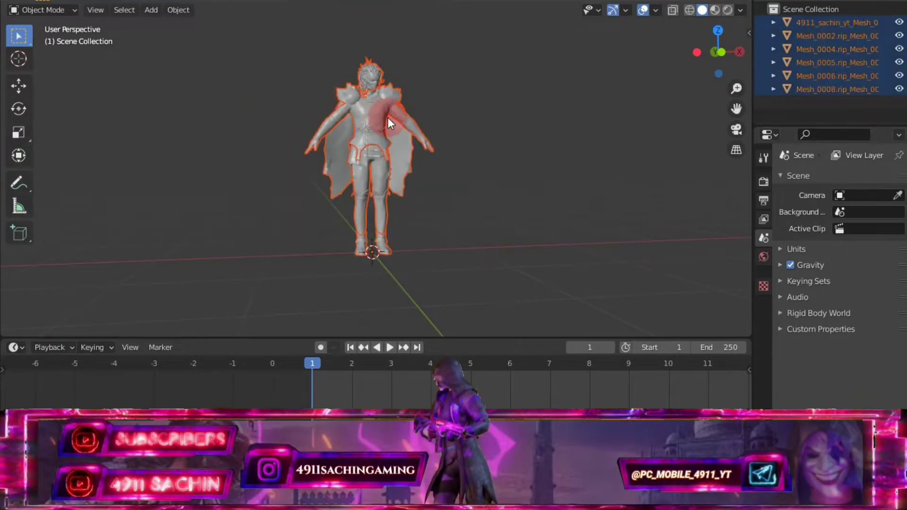
pyautogui.rightClick(330, 167)
pyautogui.click(326, 166)
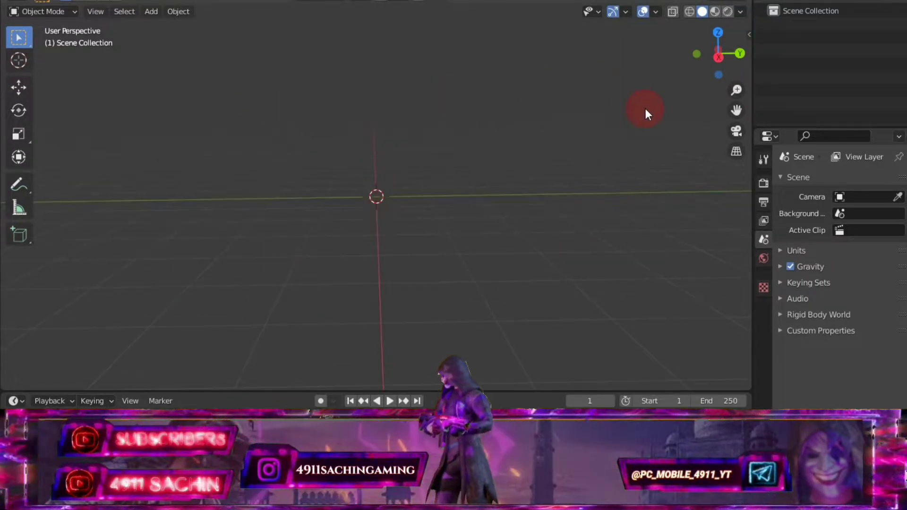
# Pan around the empty viewport grid.
pyautogui.moveTo(731, 111); pyautogui.dragTo(645, 112)
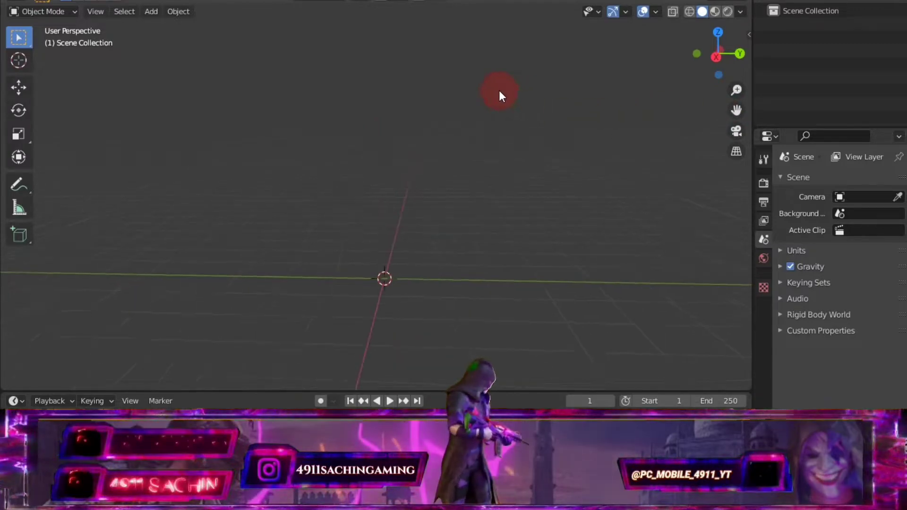
pyautogui.moveTo(644, 112)
pyautogui.mouseDown(button='middle')
pyautogui.moveTo(506, 88)
pyautogui.moveTo(515, 85)
pyautogui.mouseUp(button='middle')
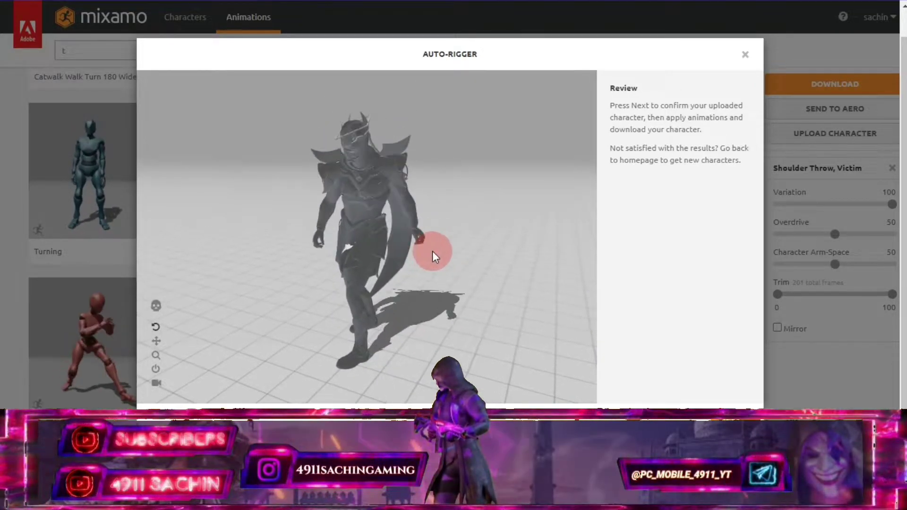
# Orbit the auto-rig review preview and confirm the rigged character with Next.
pyautogui.moveTo(432, 251)
pyautogui.mouseDown()
pyautogui.moveTo(400, 244)
pyautogui.moveTo(500, 255)
pyautogui.moveTo(472, 240)
pyautogui.moveTo(447, 257)
pyautogui.moveTo(535, 320)
pyautogui.moveTo(713, 408)
pyautogui.mouseUp()
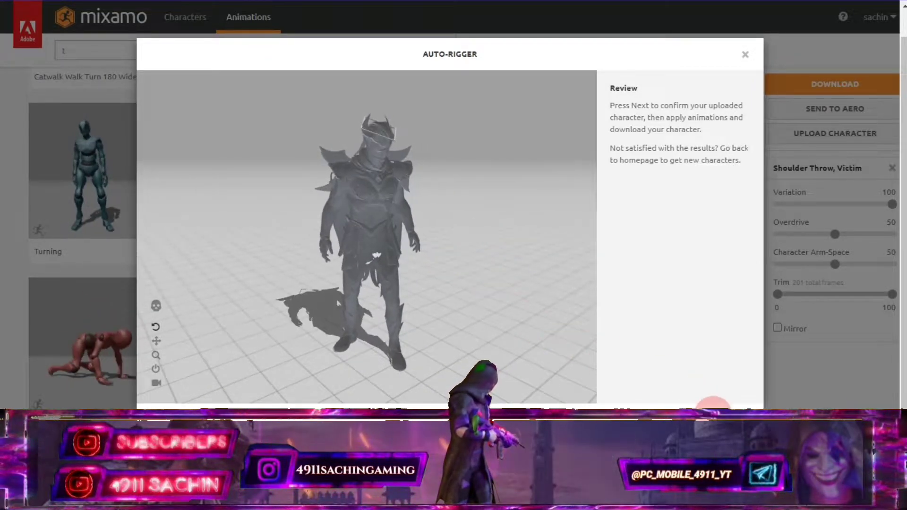
pyautogui.click(732, 415)
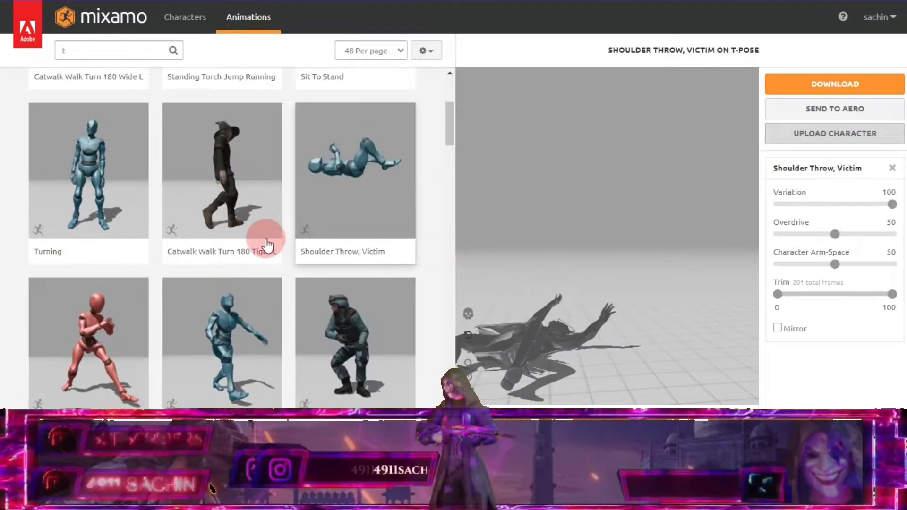
# Find and apply the Lower Pistol crouching animation, then open its download settings.
pyautogui.scroll(-1, 170, 307)
pyautogui.scroll(-3, 151, 283)
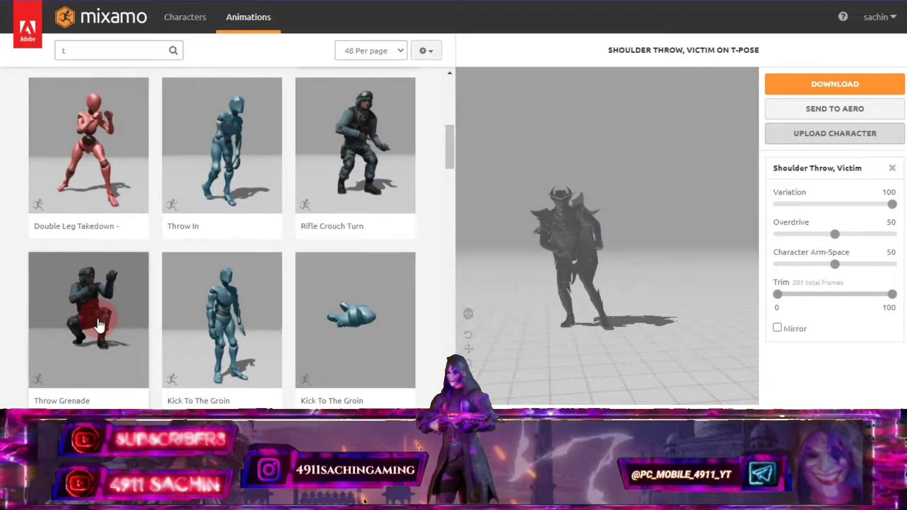
pyautogui.scroll(-3, 175, 324)
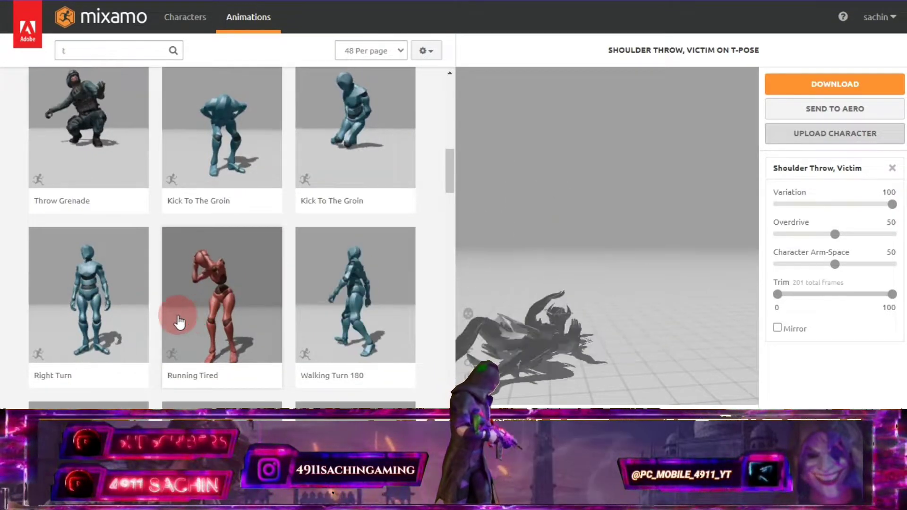
pyautogui.scroll(-1, 251, 330)
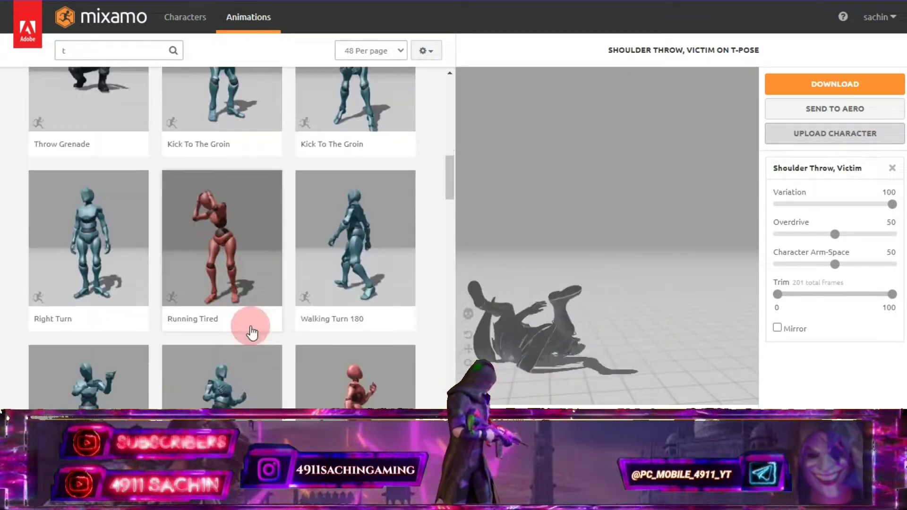
pyautogui.scroll(-3, 251, 331)
pyautogui.scroll(-6, 194, 316)
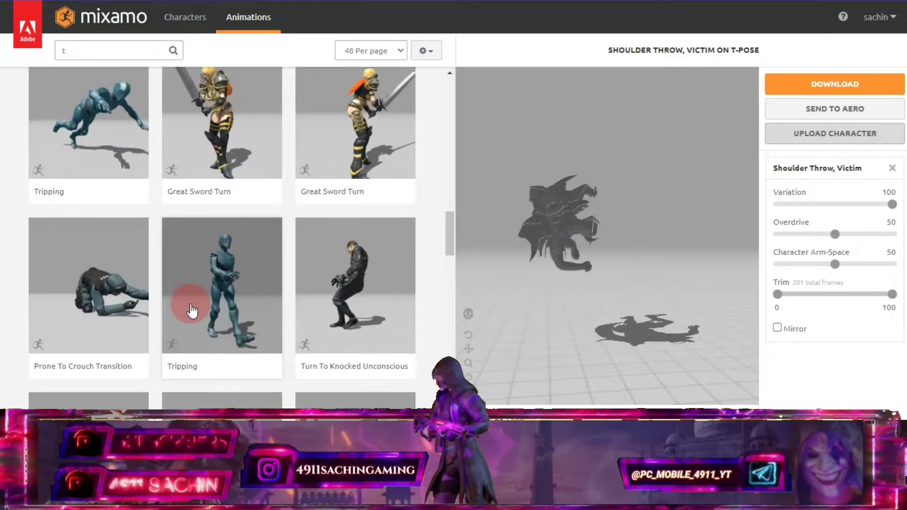
pyautogui.scroll(-5, 189, 311)
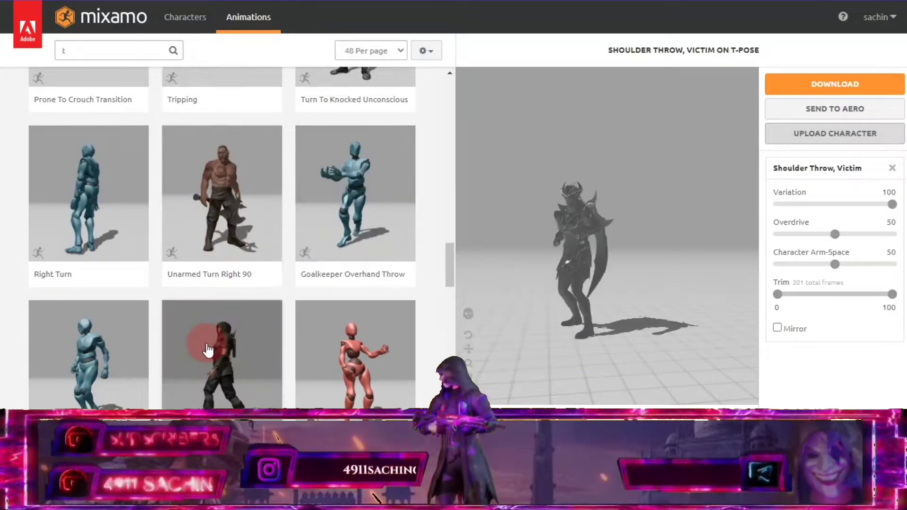
pyautogui.scroll(-2, 246, 309)
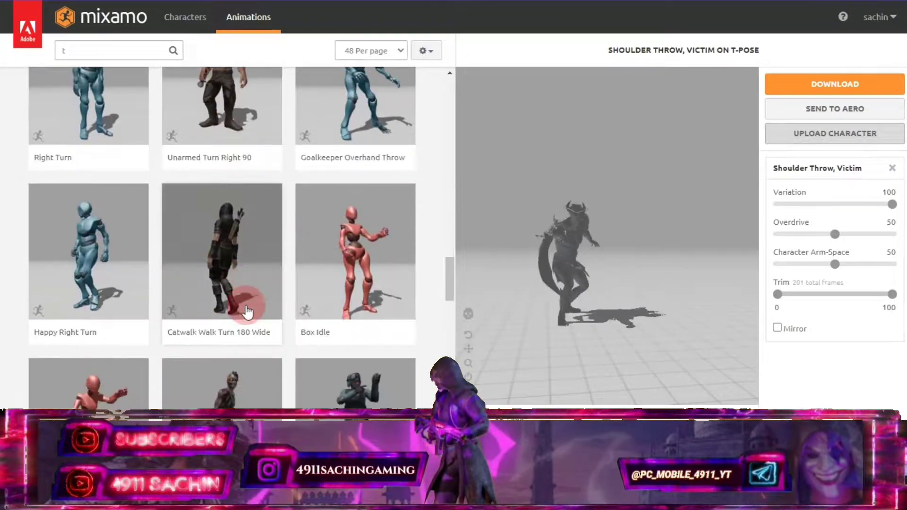
pyautogui.scroll(-4, 245, 316)
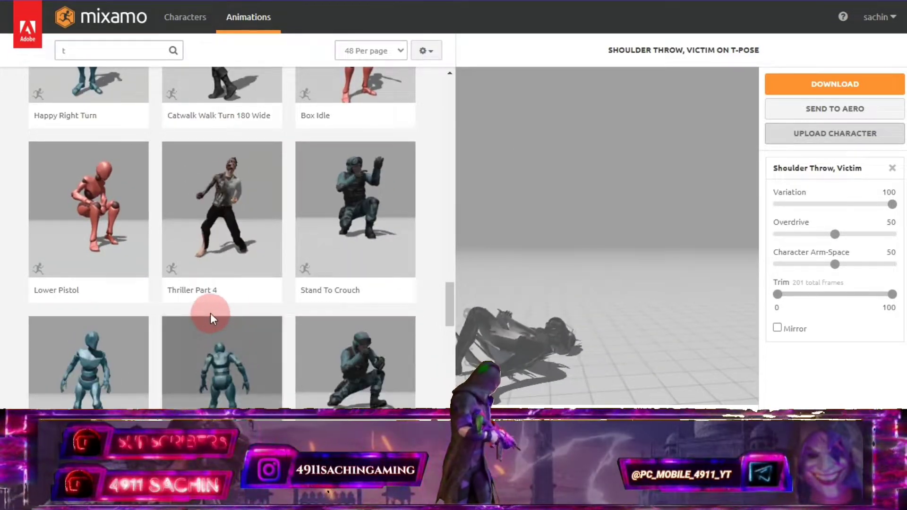
pyautogui.click(97, 205)
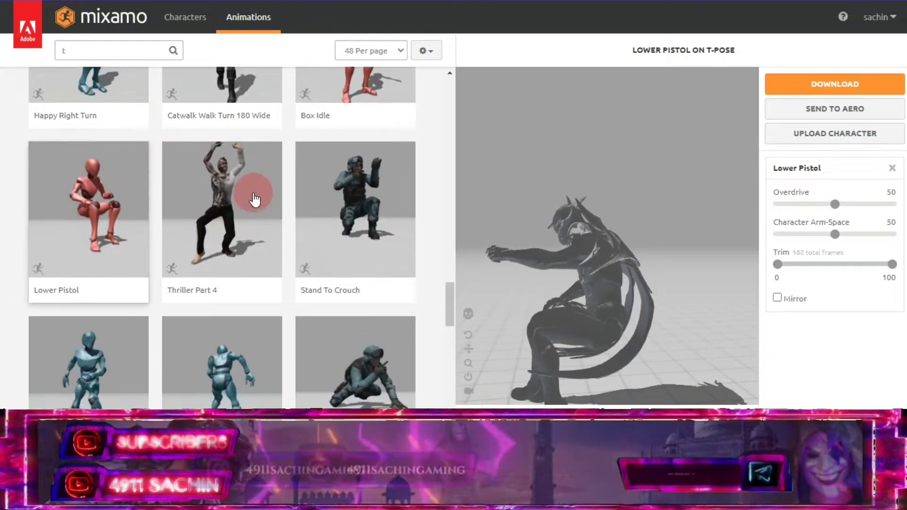
pyautogui.moveTo(571, 284)
pyautogui.mouseDown()
pyautogui.moveTo(605, 271)
pyautogui.moveTo(563, 254)
pyautogui.mouseUp()
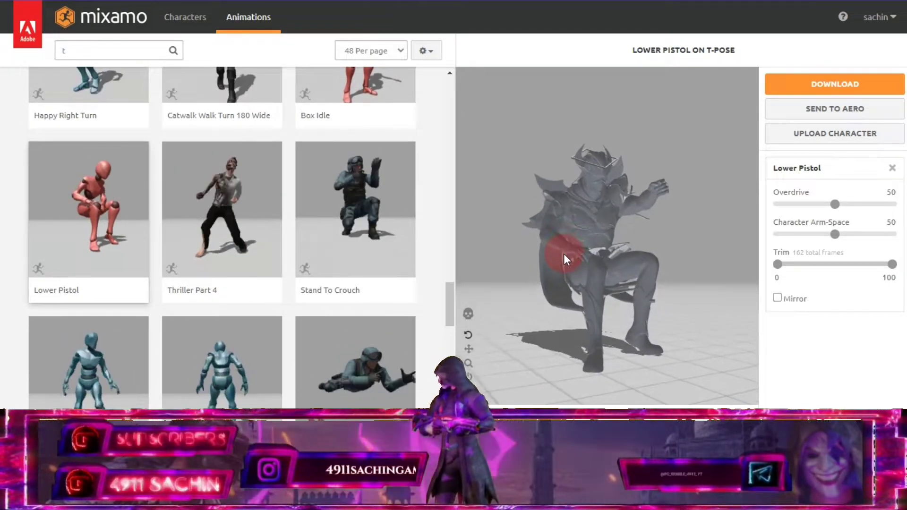
pyautogui.click(817, 85)
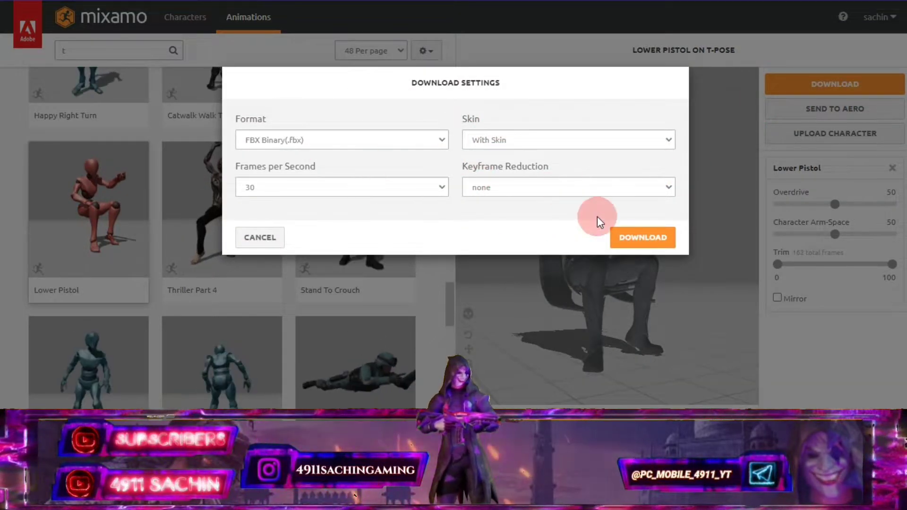
# Download the Lower Pistol animation as FBX Binary, with skin, at 30 fps.
pyautogui.click(641, 236)
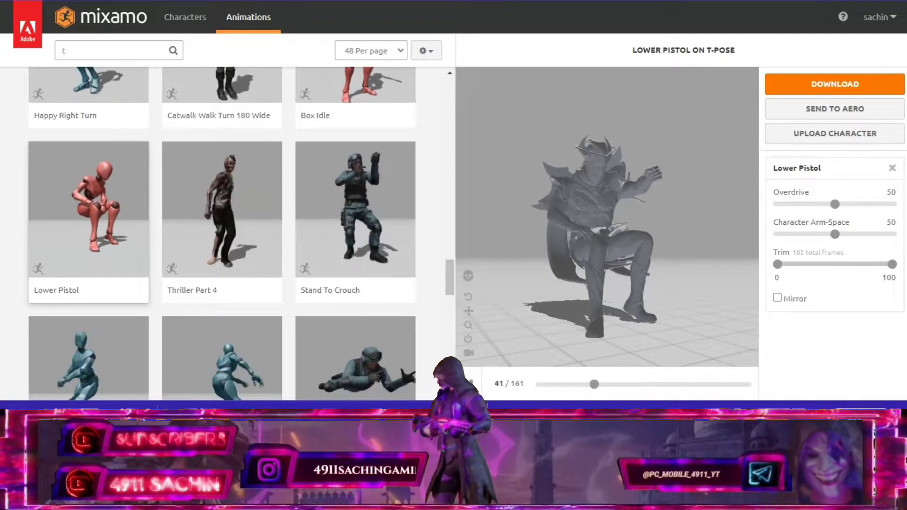
# Return to Blender and enlarge the timeline so its frame ruler shows.
pyautogui.click(413, 355)
pyautogui.scroll(-1, 391, 267)
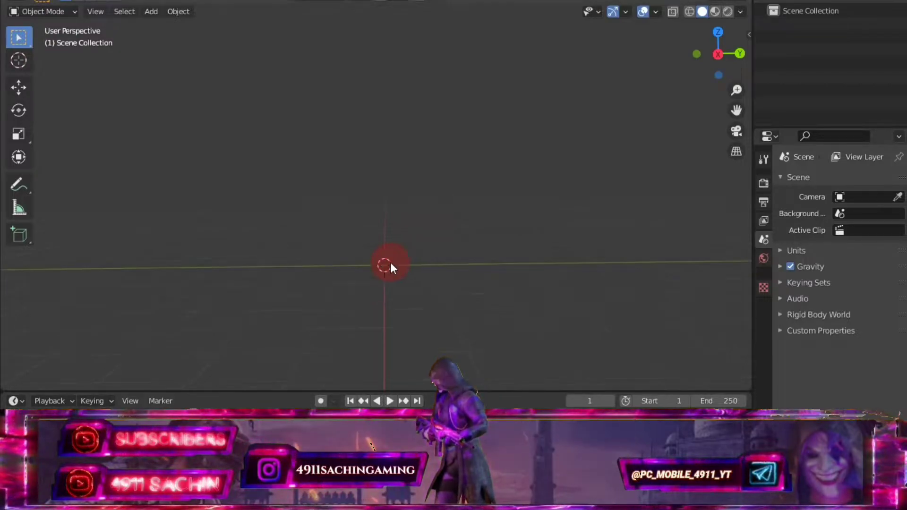
pyautogui.moveTo(440, 390); pyautogui.dragTo(439, 316)
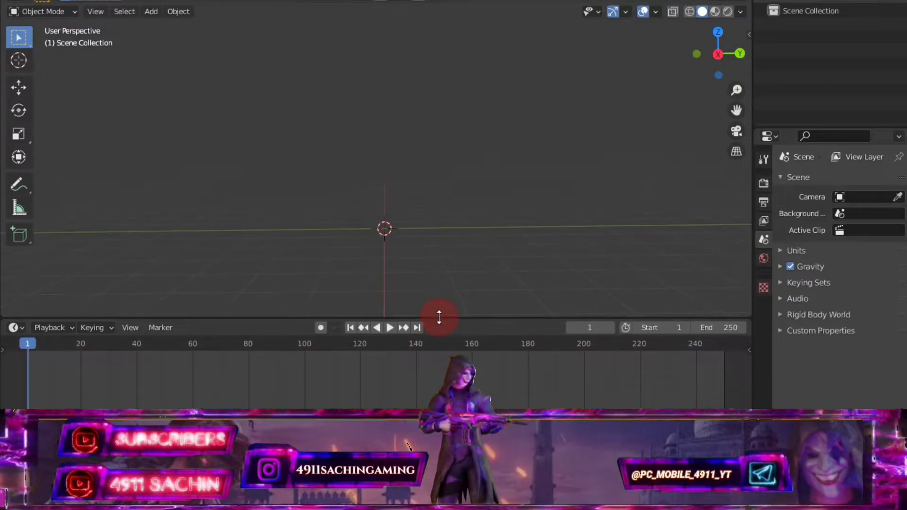
# Import Lower Pistol.fbx from the Downloads folder as an FBX file.
pyautogui.click(37, 2)
pyautogui.moveTo(49, 157)
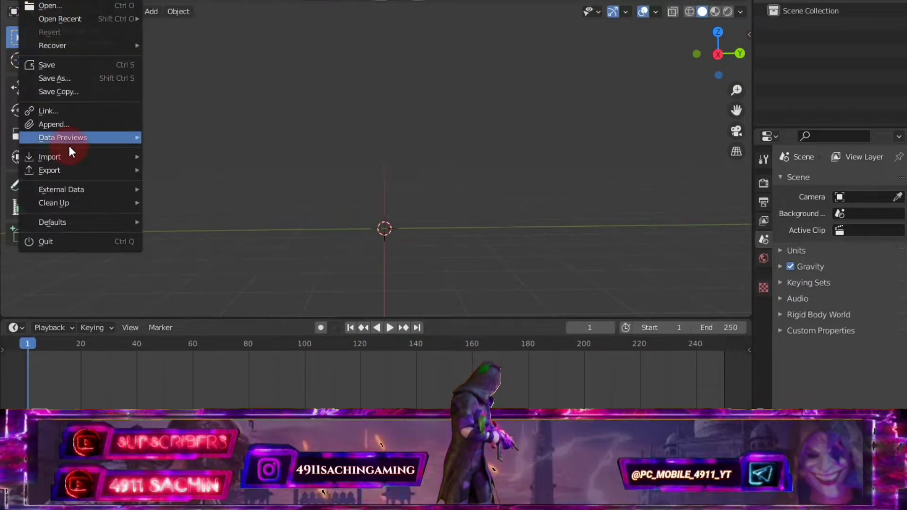
pyautogui.click(177, 236)
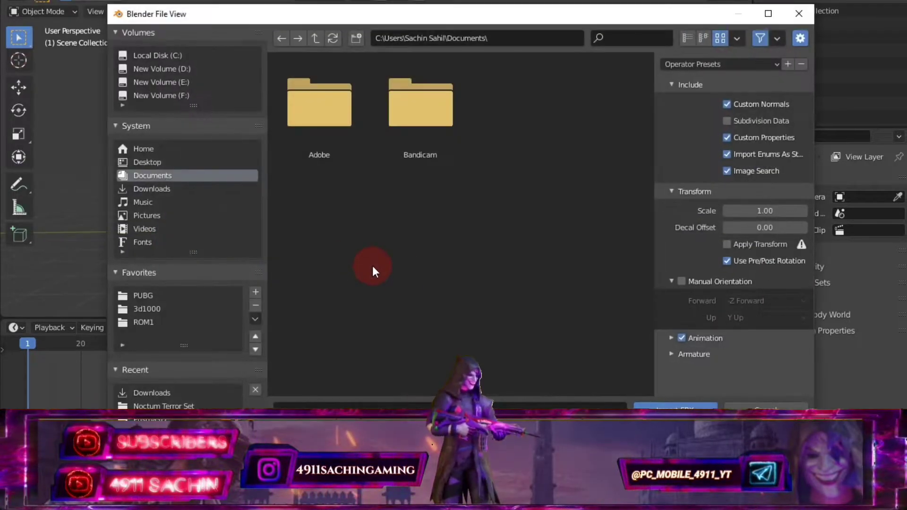
pyautogui.click(173, 190)
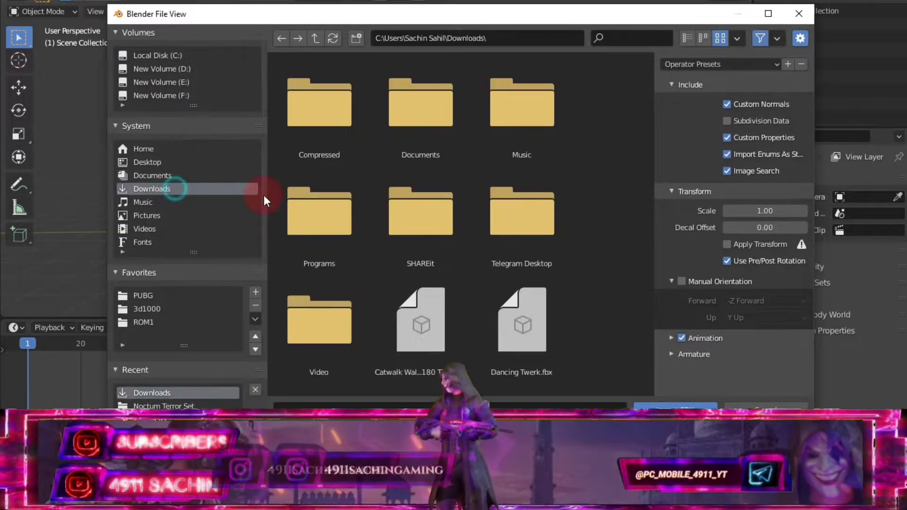
pyautogui.scroll(-3, 487, 307)
pyautogui.scroll(-3, 506, 331)
pyautogui.scroll(-3, 496, 328)
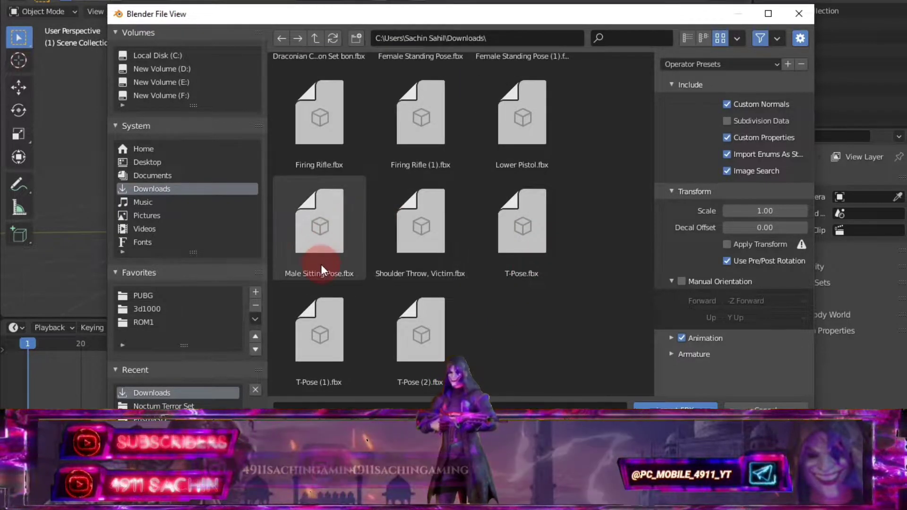
pyautogui.scroll(1, 359, 260)
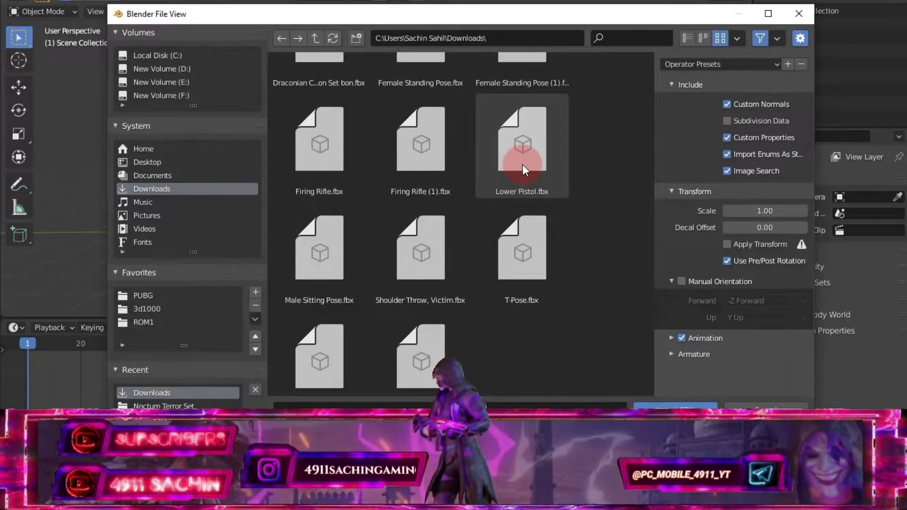
pyautogui.doubleClick(522, 164)
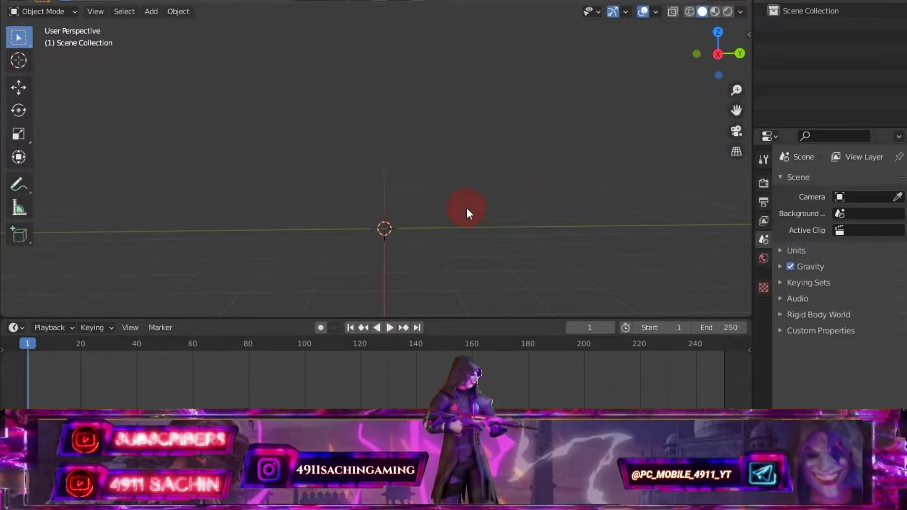
# Frame the imported Lower Pistol armature in the viewport and play its crouching animation.
pyautogui.scroll(3, 351, 166)
pyautogui.scroll(2, 393, 198)
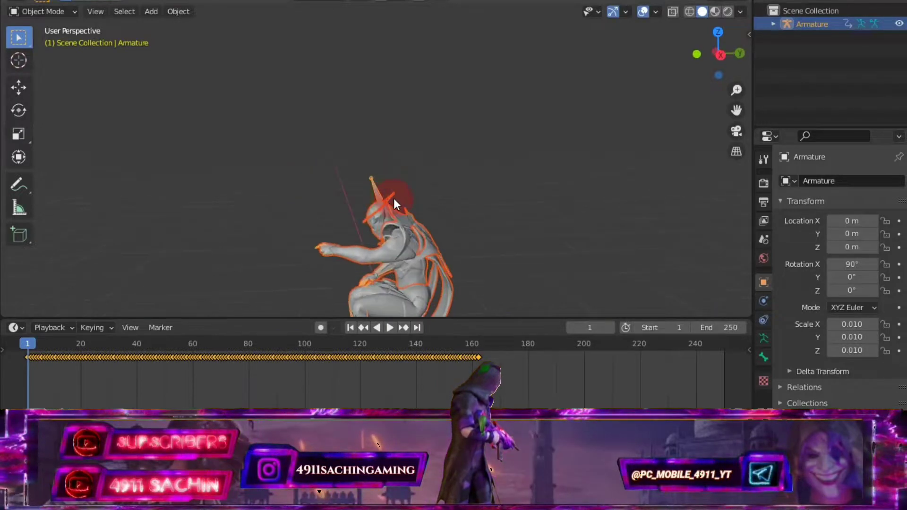
pyautogui.moveTo(393, 198)
pyautogui.mouseDown(button='middle')
pyautogui.moveTo(514, 163)
pyautogui.moveTo(492, 177)
pyautogui.mouseUp(button='middle')
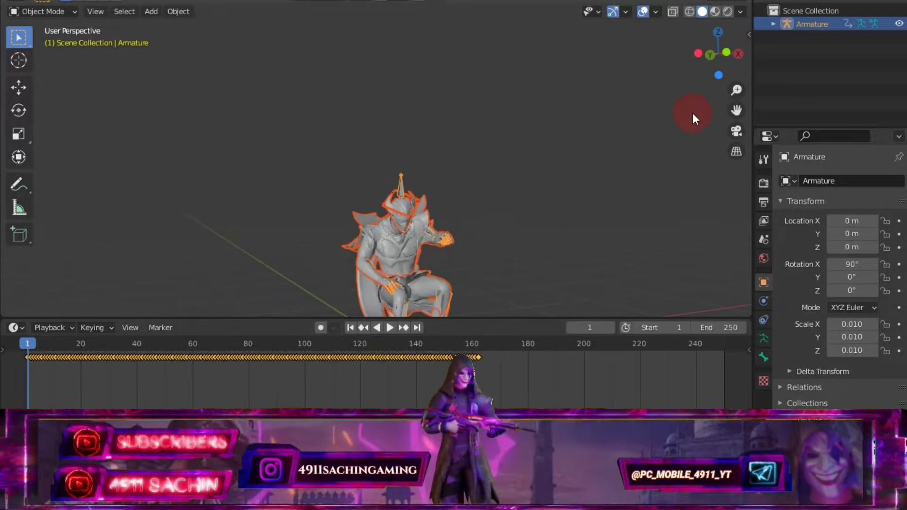
pyautogui.moveTo(736, 109); pyautogui.dragTo(736, 61)
pyautogui.scroll(2, 560, 191)
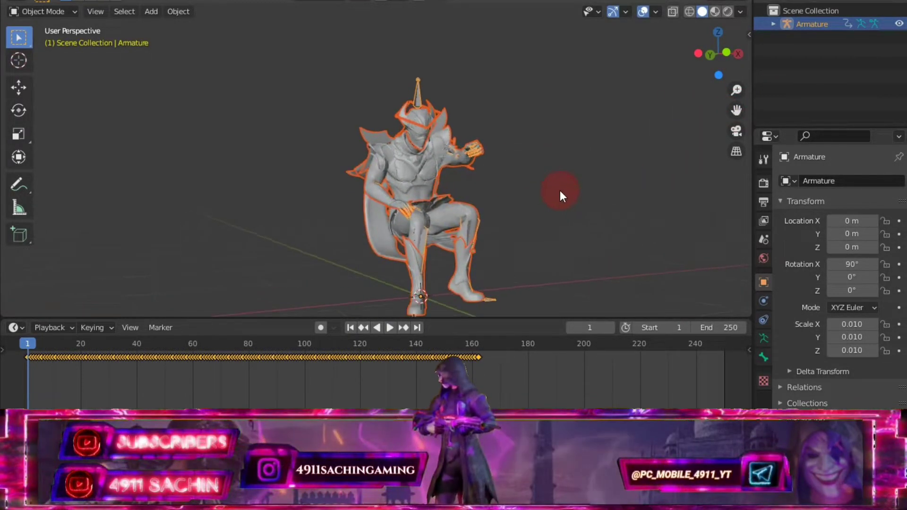
pyautogui.moveTo(560, 191)
pyautogui.mouseDown(button='middle')
pyautogui.moveTo(546, 198)
pyautogui.moveTo(610, 179)
pyautogui.mouseUp(button='middle')
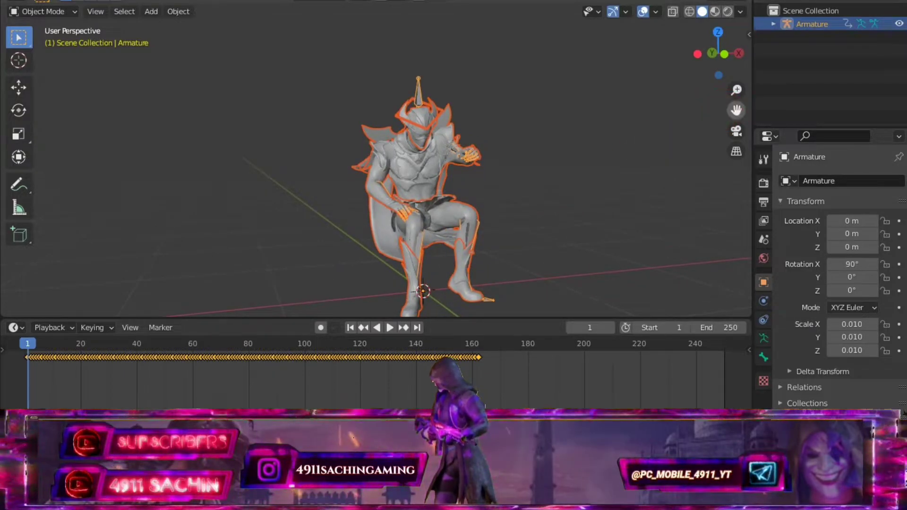
pyautogui.moveTo(736, 110); pyautogui.dragTo(736, 107)
pyautogui.moveTo(500, 133); pyautogui.dragTo(173, 291, button='middle')
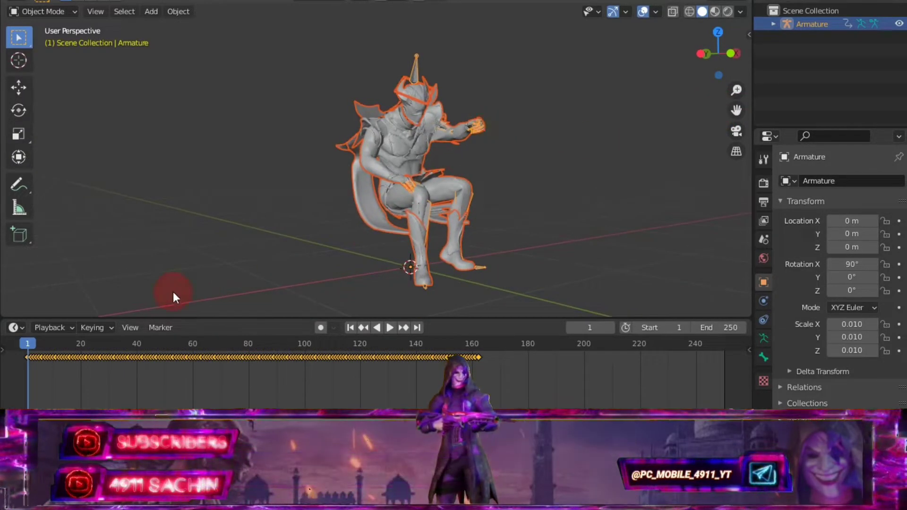
pyautogui.click(389, 327)
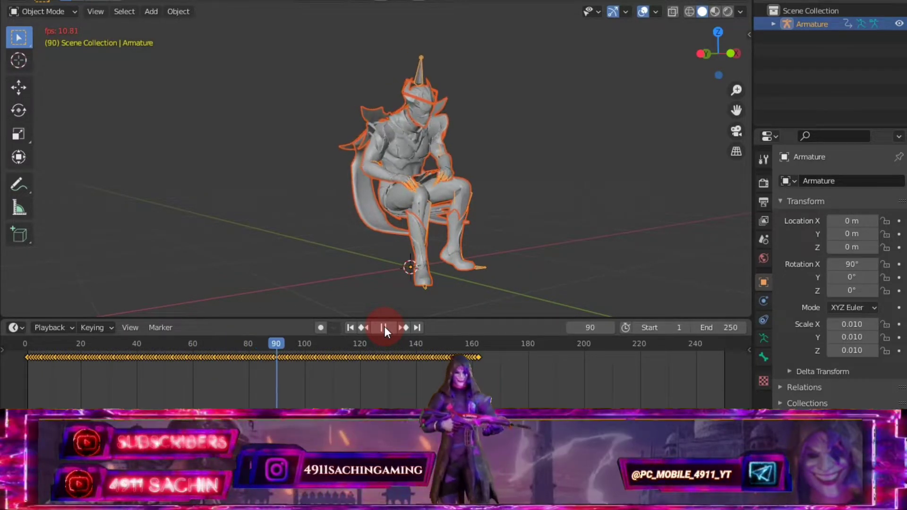
# Replay the crouch animation and stop the playhead at frame 90.
pyautogui.click(384, 327)
pyautogui.moveTo(482, 168); pyautogui.dragTo(419, 202, button='middle')
pyautogui.scroll(3, 434, 228)
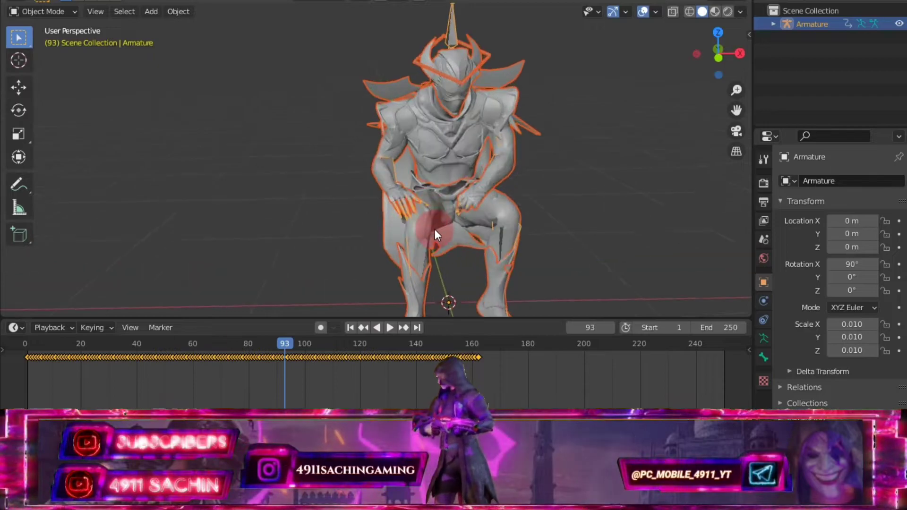
pyautogui.press('space')
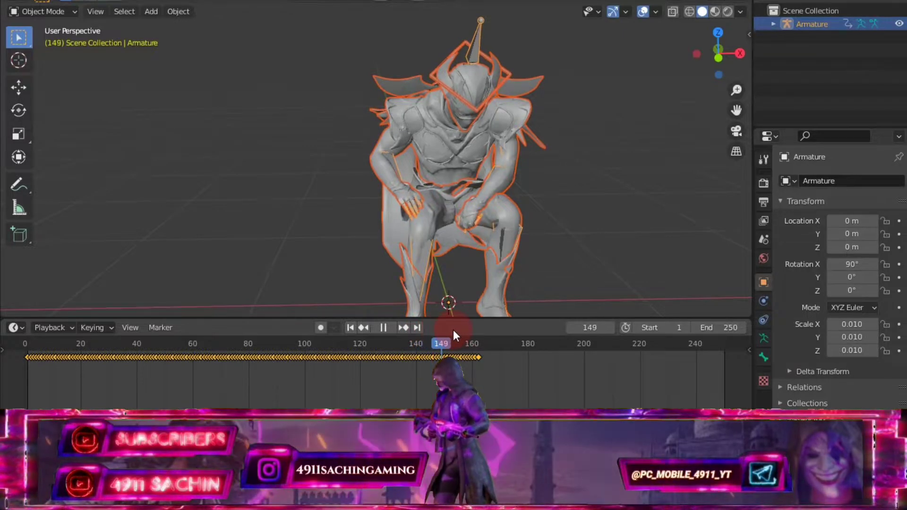
pyautogui.click(422, 333)
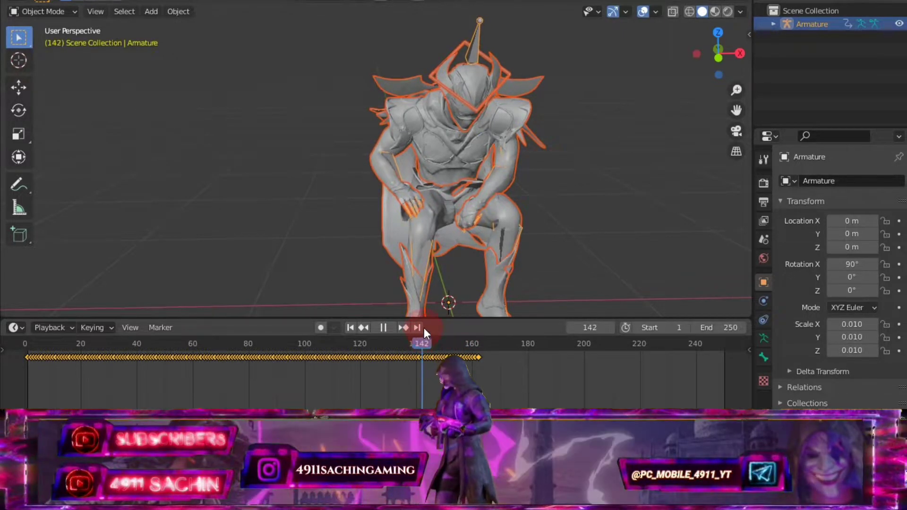
pyautogui.press('space')
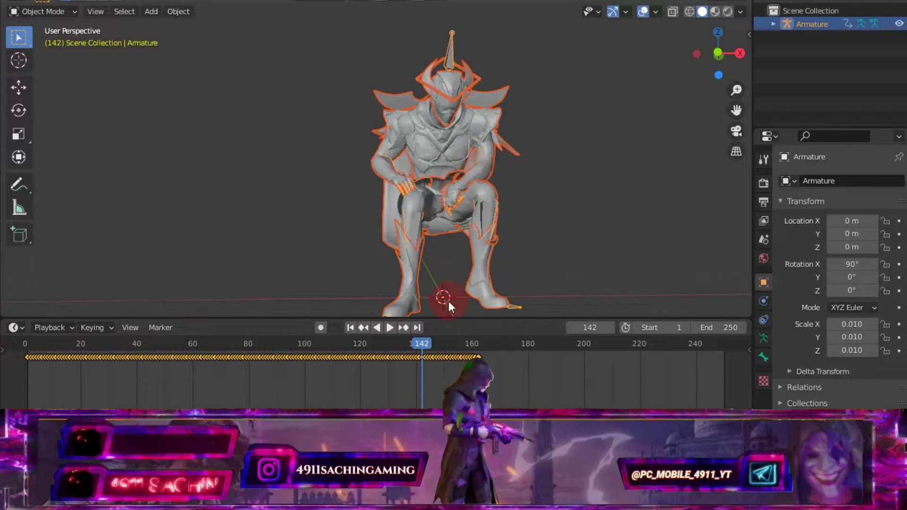
pyautogui.press('space')
pyautogui.moveTo(429, 342)
pyautogui.mouseDown()
pyautogui.moveTo(253, 344)
pyautogui.moveTo(280, 347)
pyautogui.mouseUp()
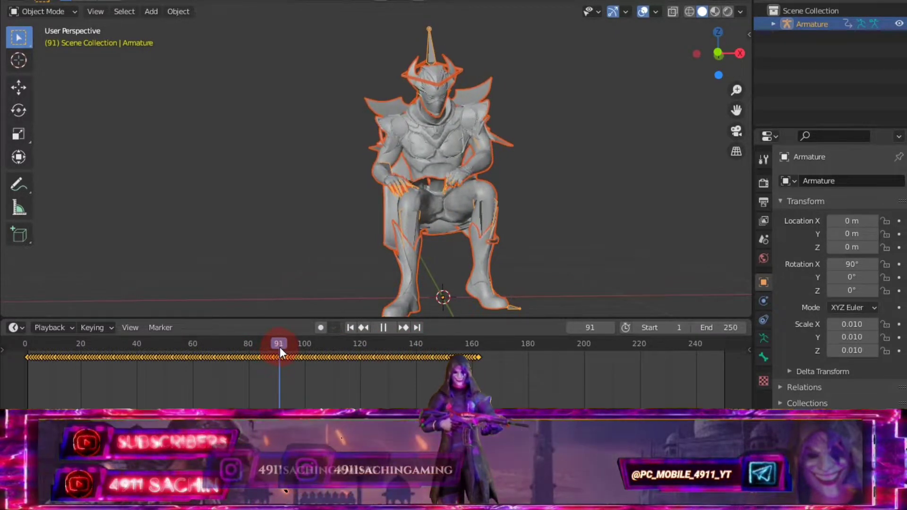
pyautogui.press('space')
# Reframe the character and show the Output Properties frame range 1–250 at 30 fps.
pyautogui.moveTo(318, 241)
pyautogui.mouseDown(button='middle')
pyautogui.moveTo(304, 222)
pyautogui.moveTo(329, 228)
pyautogui.moveTo(159, 225)
pyautogui.moveTo(323, 225)
pyautogui.moveTo(305, 225)
pyautogui.moveTo(464, 194)
pyautogui.mouseUp(button='middle')
pyautogui.moveTo(735, 111); pyautogui.dragTo(465, 257)
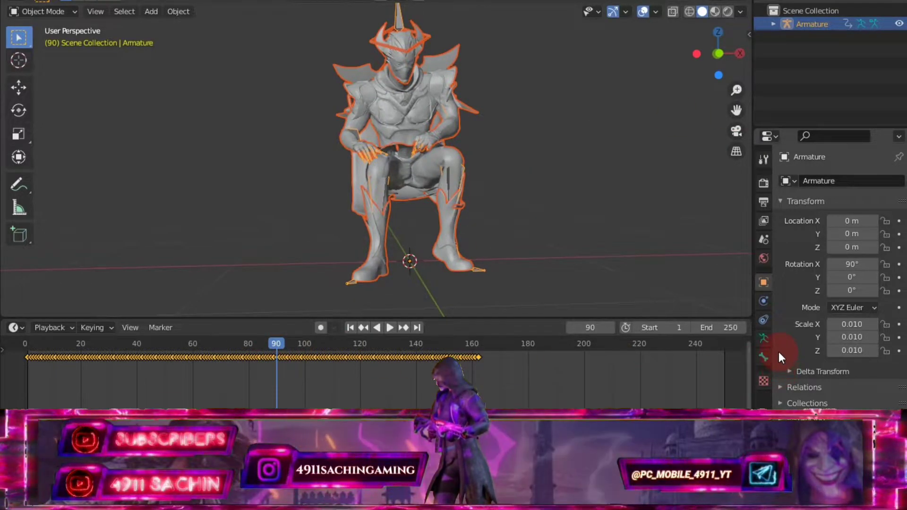
pyautogui.click(763, 202)
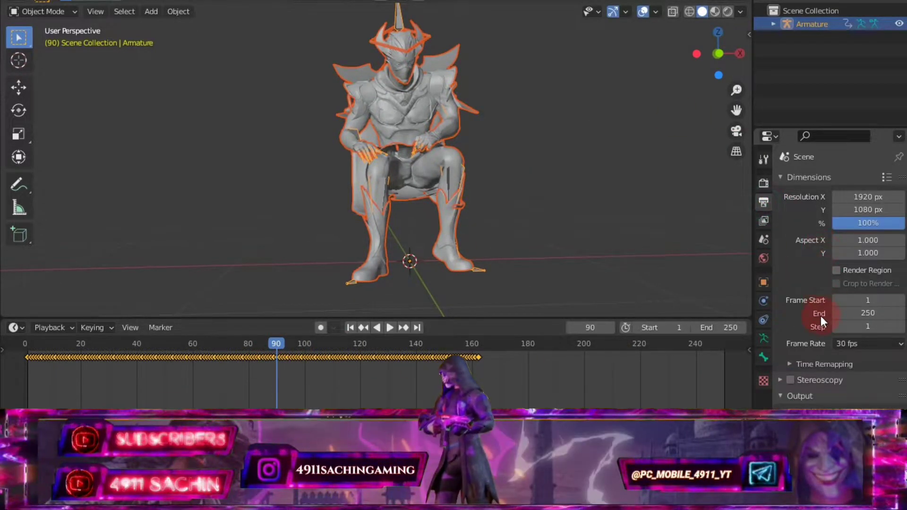
pyautogui.scroll(-3, 821, 316)
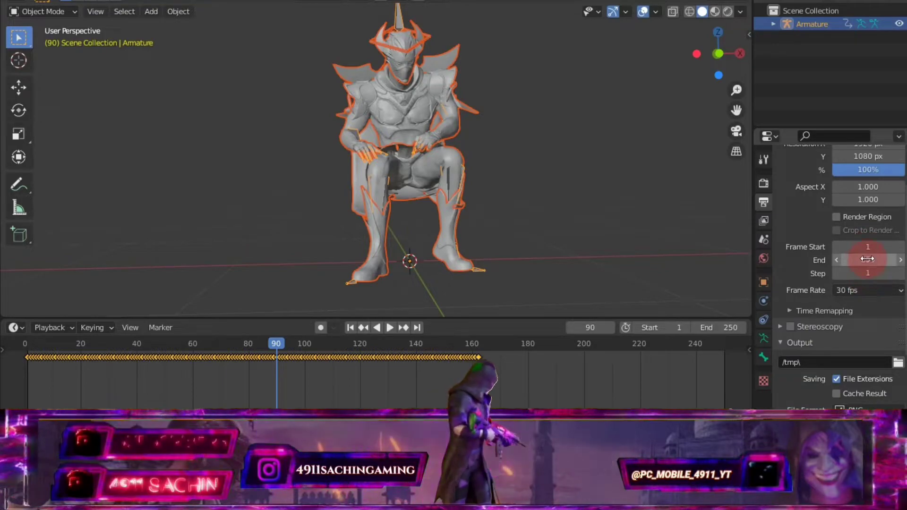
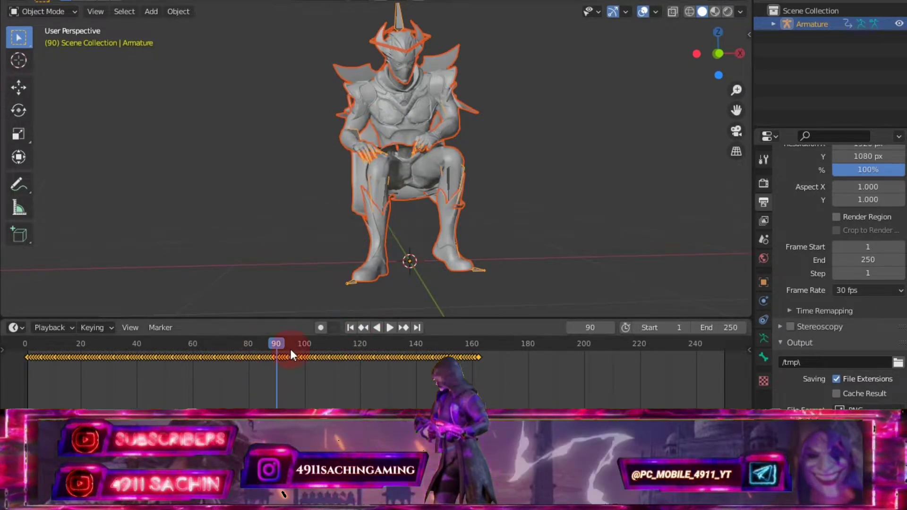
# Delete all animation keyframes from the timeline, leaving the seated pose at frame 90.
pyautogui.rightClick(294, 358)
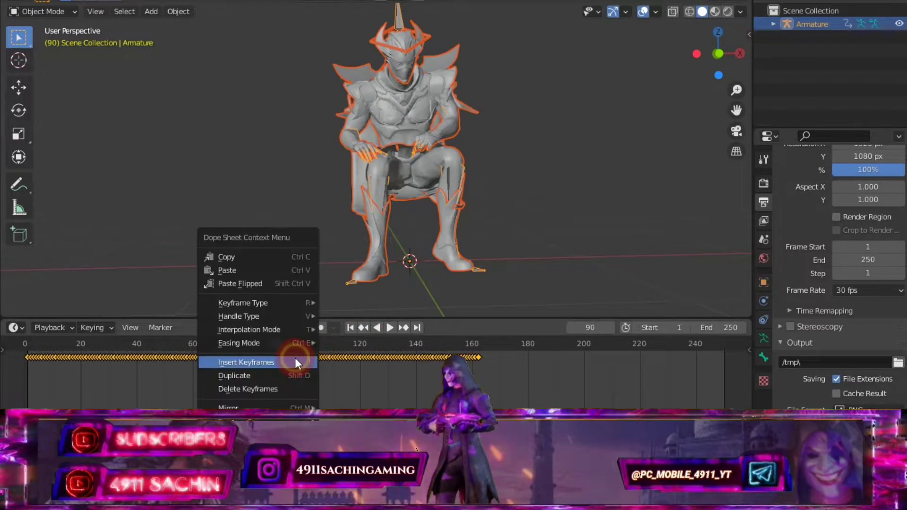
pyautogui.click(236, 391)
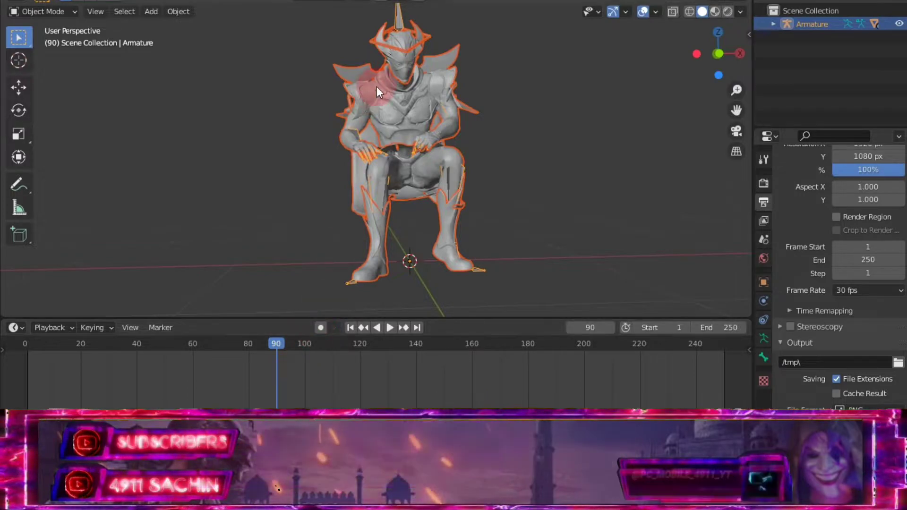
pyautogui.click(400, 15)
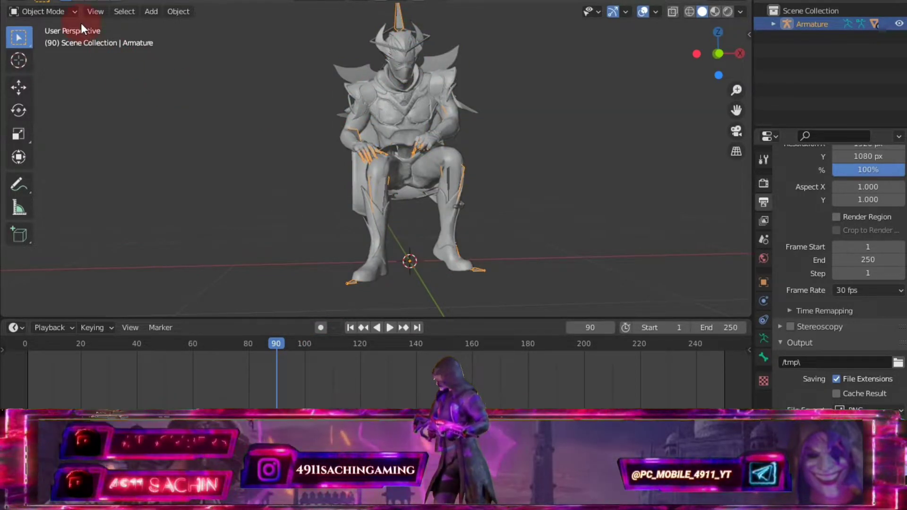
# In Pose Mode, check the character's hand and leg bones.
pyautogui.click(71, 11)
pyautogui.click(59, 57)
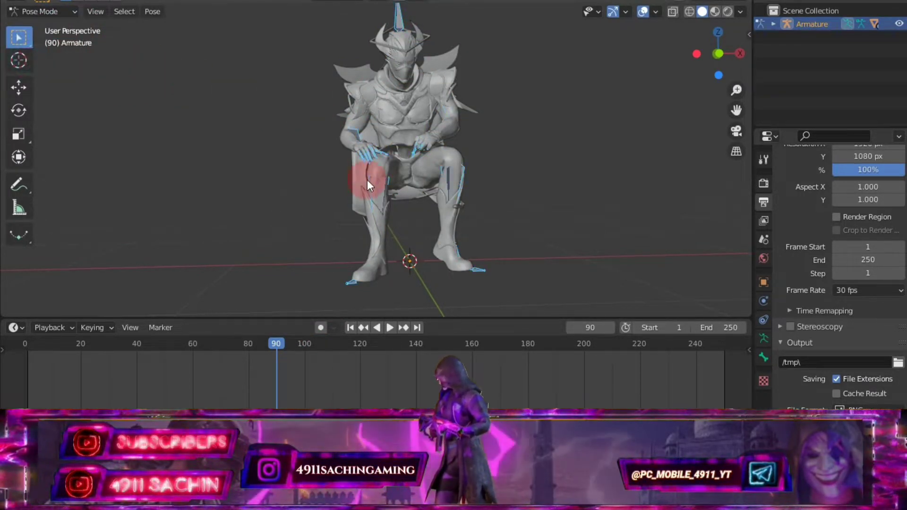
pyautogui.click(369, 154)
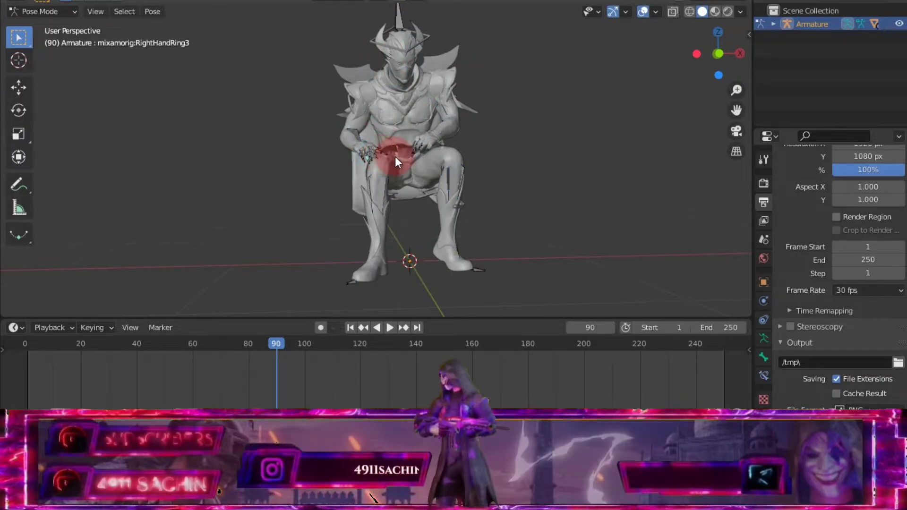
pyautogui.click(410, 126)
pyautogui.click(426, 143)
pyautogui.click(443, 188)
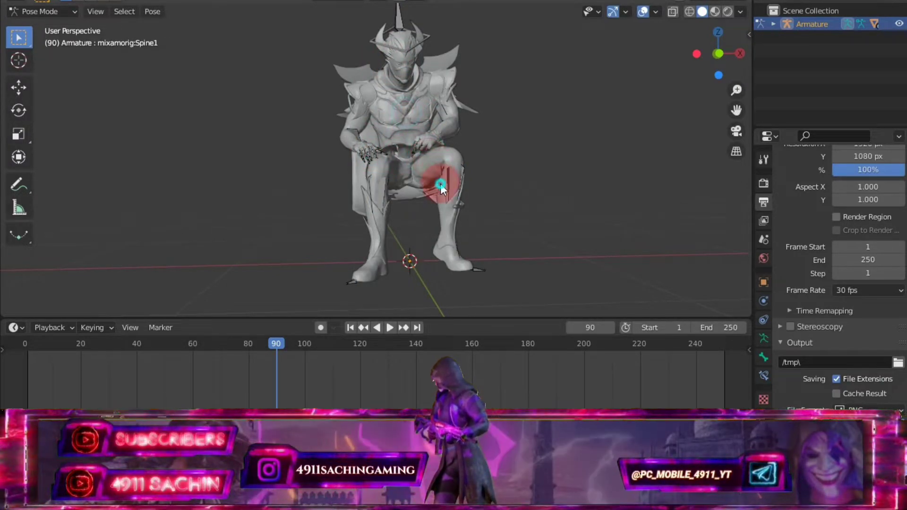
pyautogui.click(388, 251)
# Check the foot and toe bones, then return to Object Mode.
pyautogui.click(379, 210)
pyautogui.click(386, 241)
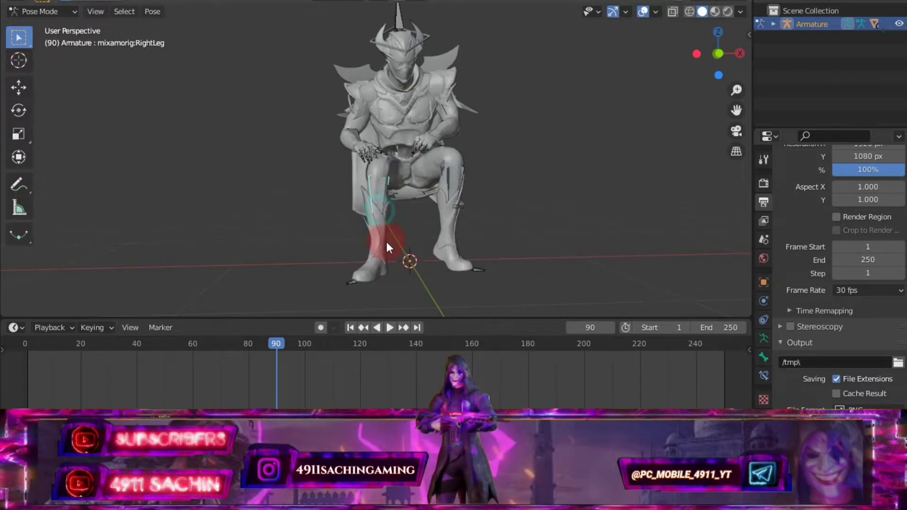
pyautogui.click(370, 271)
pyautogui.click(475, 268)
pyautogui.click(475, 269)
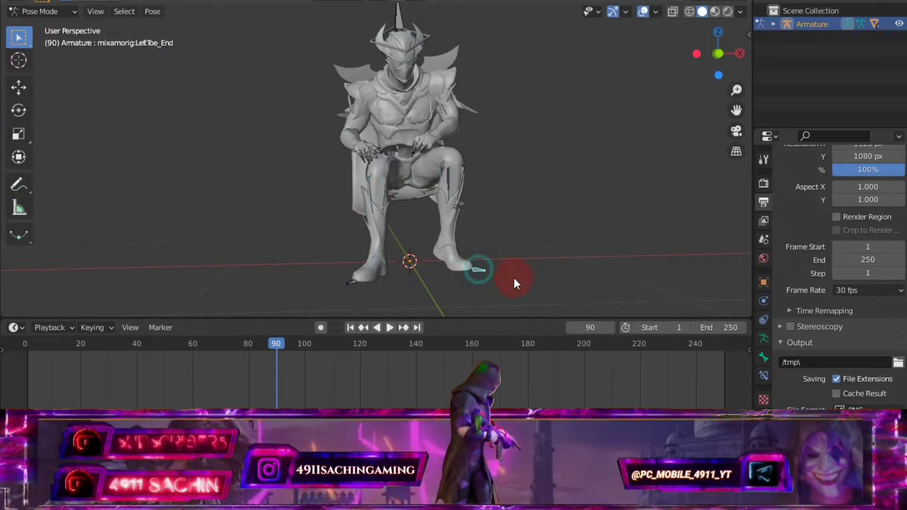
pyautogui.click(47, 14)
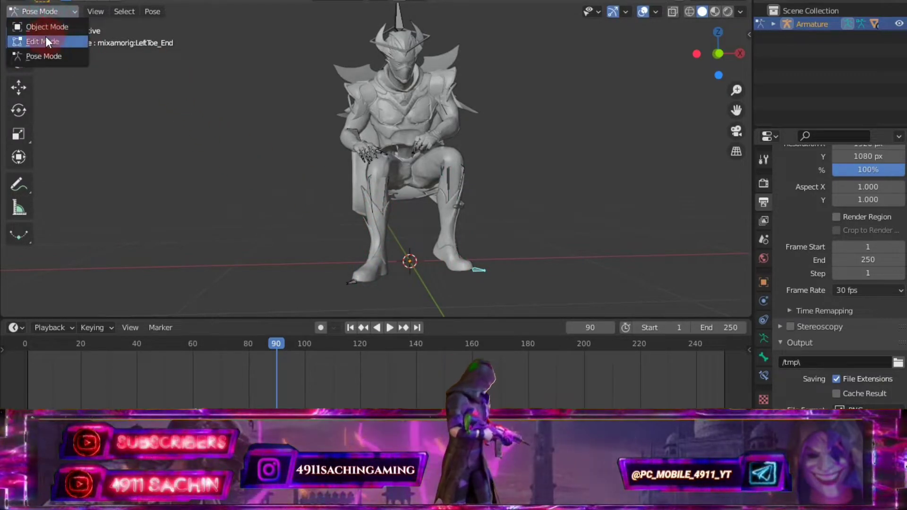
pyautogui.click(383, 138)
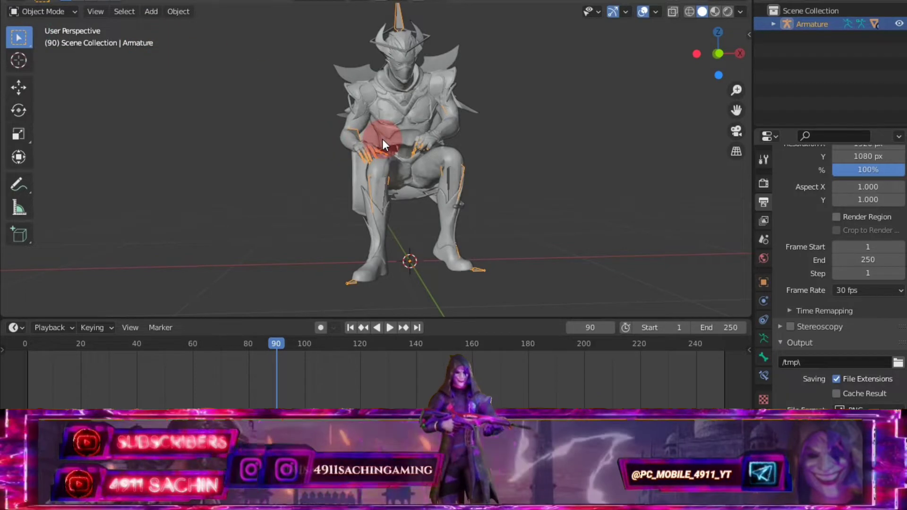
# Play and scrub to frame 80 to confirm the pose holds still, then box-select the armature and mesh.
pyautogui.click(828, 75)
pyautogui.moveTo(539, 234)
pyautogui.mouseDown(button='middle')
pyautogui.moveTo(488, 214)
pyautogui.moveTo(517, 211)
pyautogui.moveTo(501, 216)
pyautogui.mouseUp(button='middle')
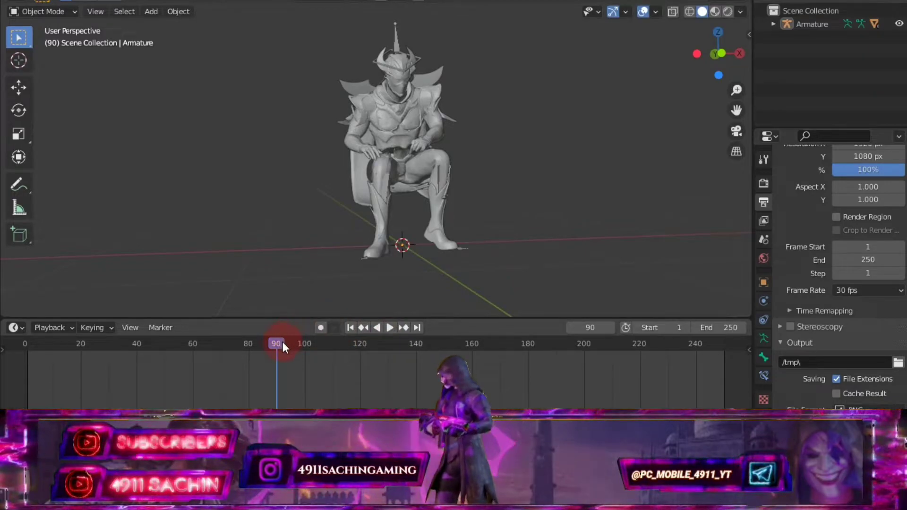
pyautogui.hotkey('shift', 'ctrl', 'space')
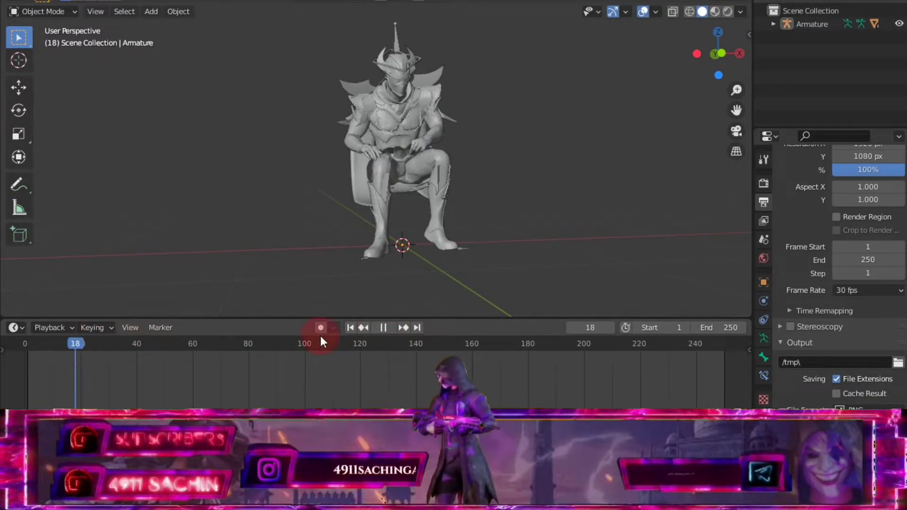
pyautogui.moveTo(318, 343)
pyautogui.mouseDown()
pyautogui.moveTo(551, 349)
pyautogui.moveTo(212, 343)
pyautogui.moveTo(249, 358)
pyautogui.mouseUp()
pyautogui.press('space')
pyautogui.click(585, 276)
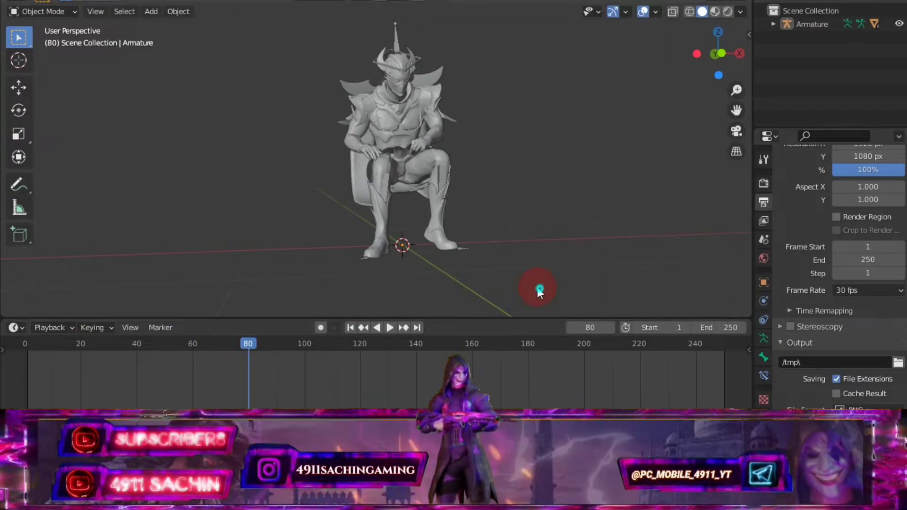
pyautogui.moveTo(539, 291); pyautogui.dragTo(306, 91)
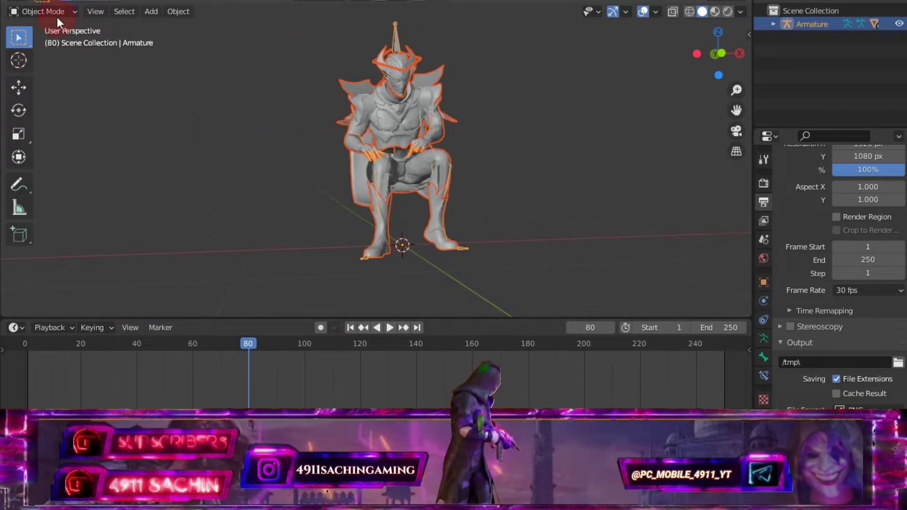
# Export the selected character as a Wavefront OBJ to Downloads with Selection Only enabled.
pyautogui.click(29, 1)
pyautogui.moveTo(49, 171)
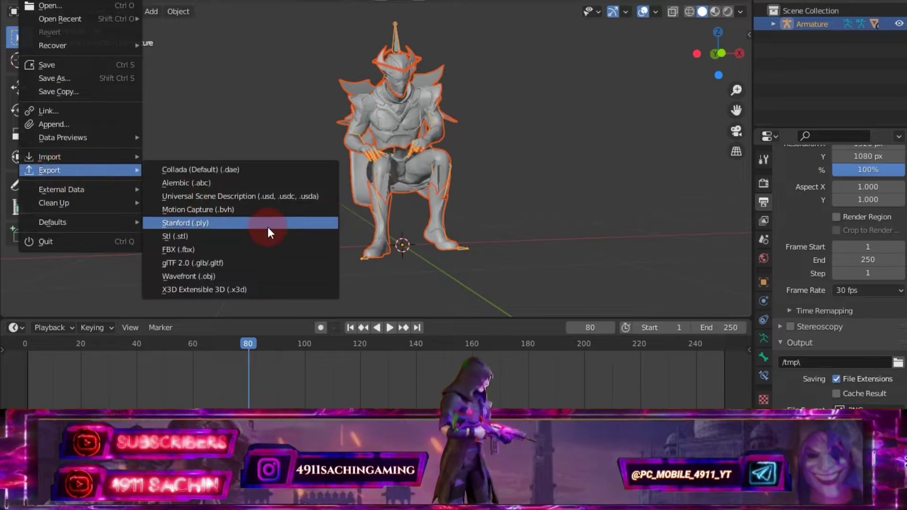
pyautogui.click(194, 278)
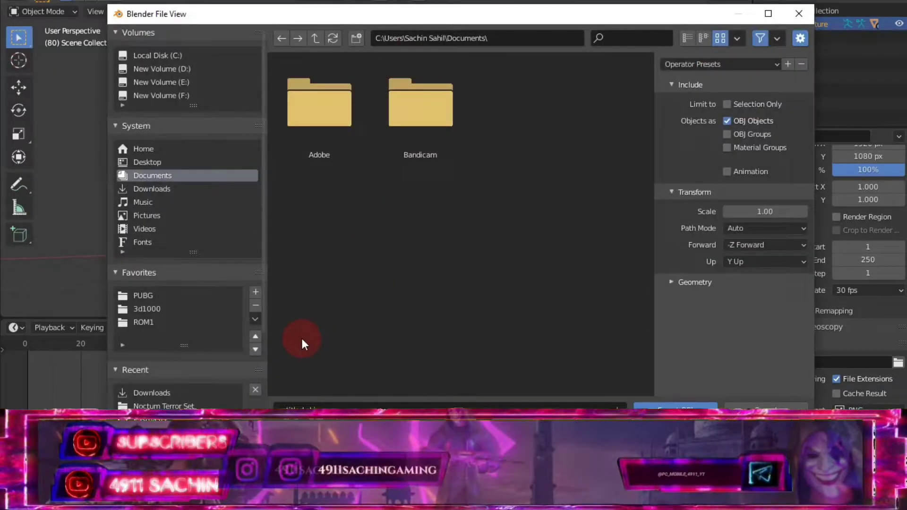
pyautogui.click(177, 395)
pyautogui.click(410, 336)
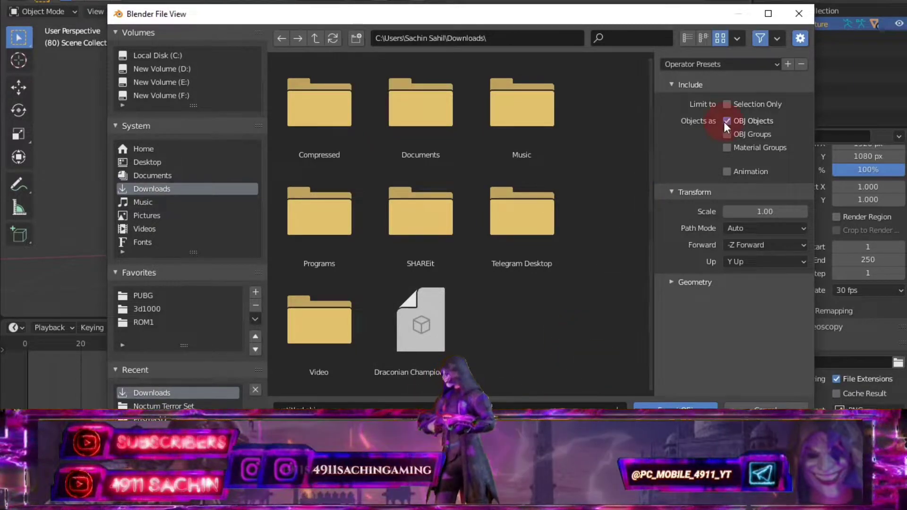
pyautogui.click(752, 104)
pyautogui.click(676, 405)
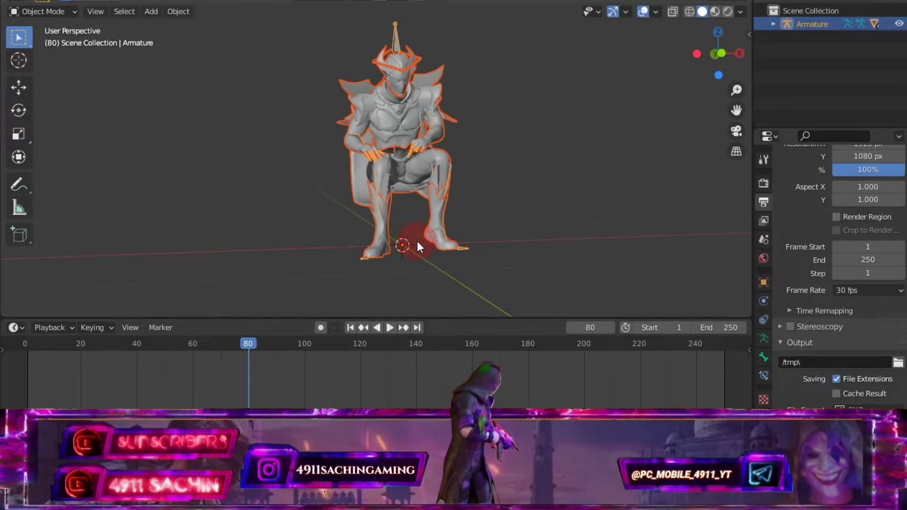
# Delete the posed character and look over the empty grid.
pyautogui.moveTo(418, 240)
pyautogui.mouseDown(button='middle')
pyautogui.moveTo(485, 183)
pyautogui.moveTo(359, 185)
pyautogui.mouseUp(button='middle')
pyautogui.rightClick(381, 105)
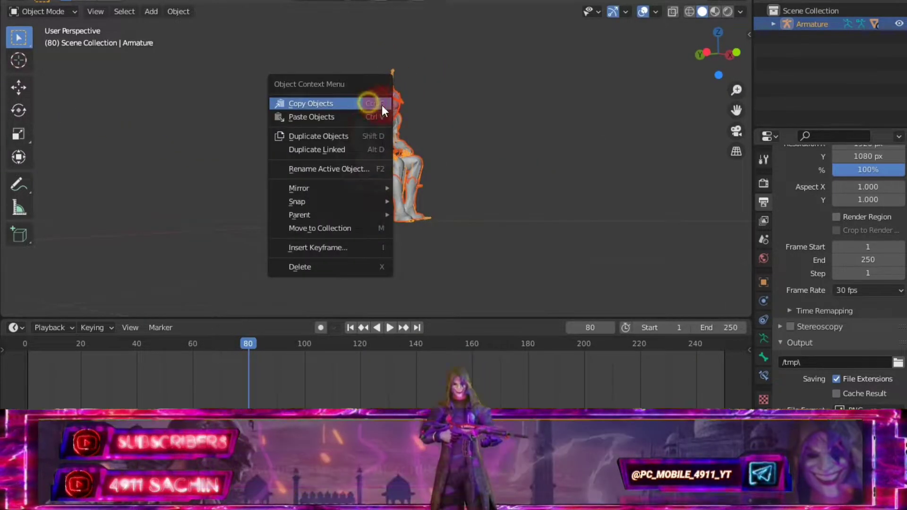
pyautogui.click(327, 267)
pyautogui.moveTo(566, 138)
pyautogui.mouseDown(button='middle')
pyautogui.moveTo(450, 197)
pyautogui.moveTo(690, 125)
pyautogui.mouseUp(button='middle')
pyautogui.moveTo(735, 110); pyautogui.dragTo(734, 111)
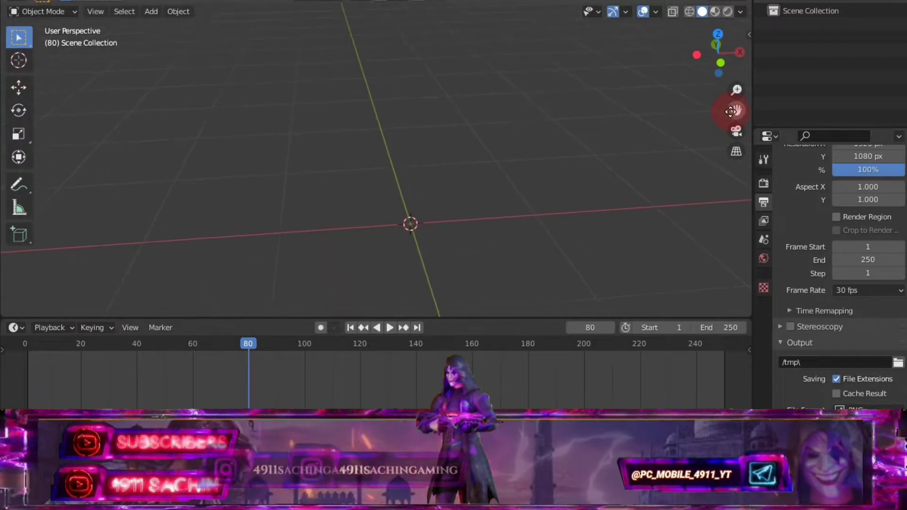
pyautogui.moveTo(248, 344); pyautogui.dragTo(21, 341)
# Set the timeline to frame 1 and start a new General file without saving.
pyautogui.press('space')
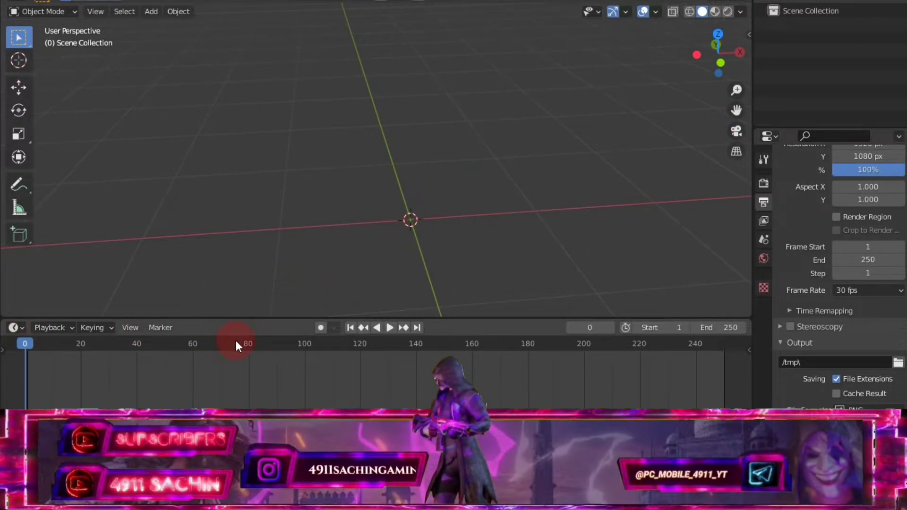
pyautogui.click(352, 329)
pyautogui.click(74, 115)
pyautogui.press('F4')
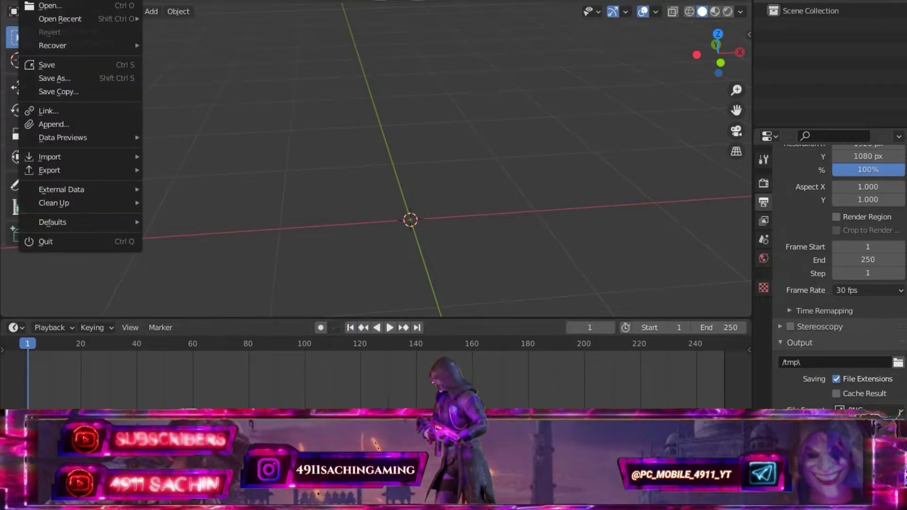
pyautogui.click(178, 4)
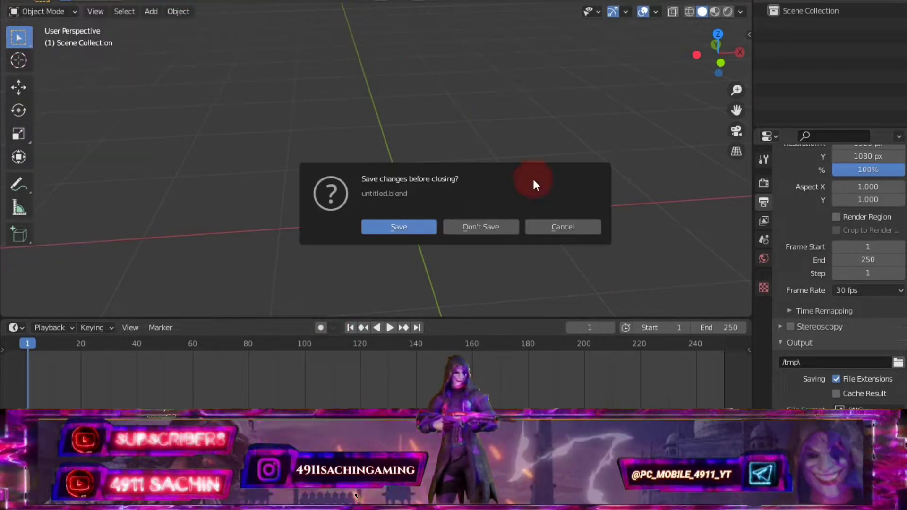
pyautogui.click(470, 227)
# Delete the default Camera, Cube and Light from the Outliner.
pyautogui.moveTo(834, 105); pyautogui.dragTo(766, 8)
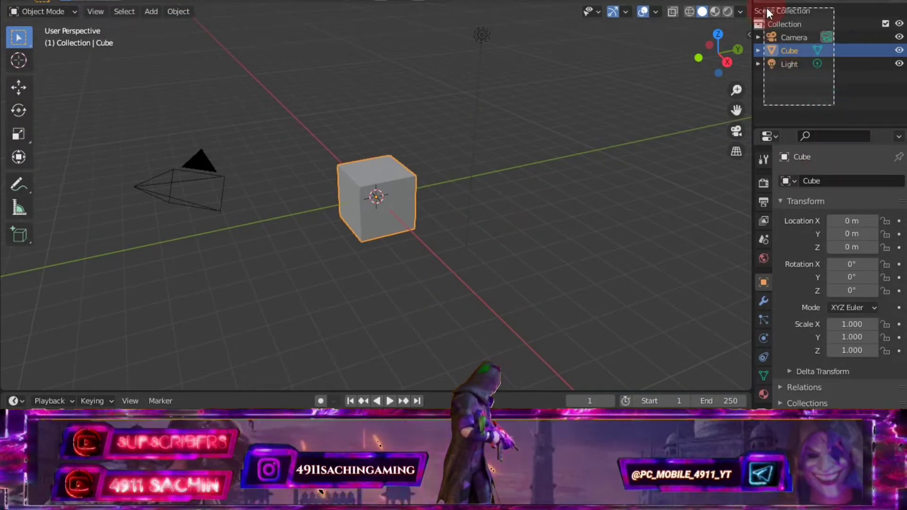
pyautogui.rightClick(774, 47)
pyautogui.click(775, 49)
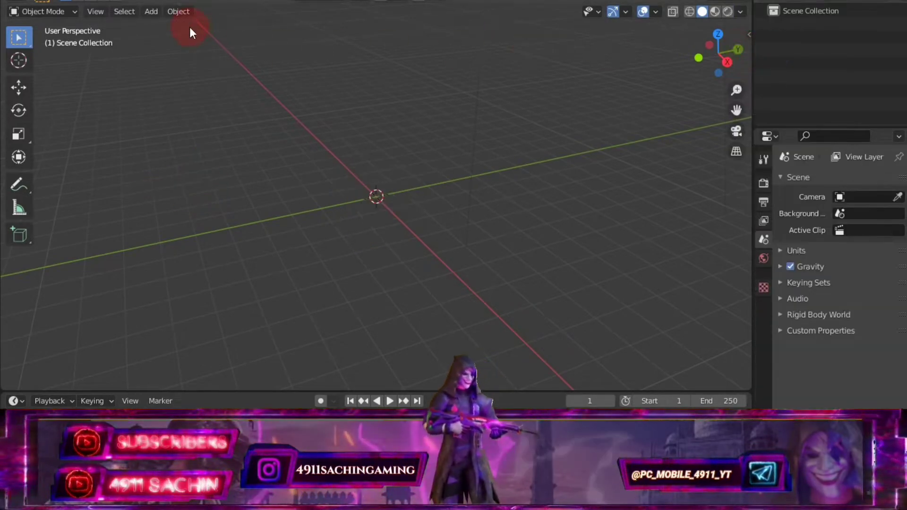
pyautogui.click(41, 1)
pyautogui.moveTo(49, 157)
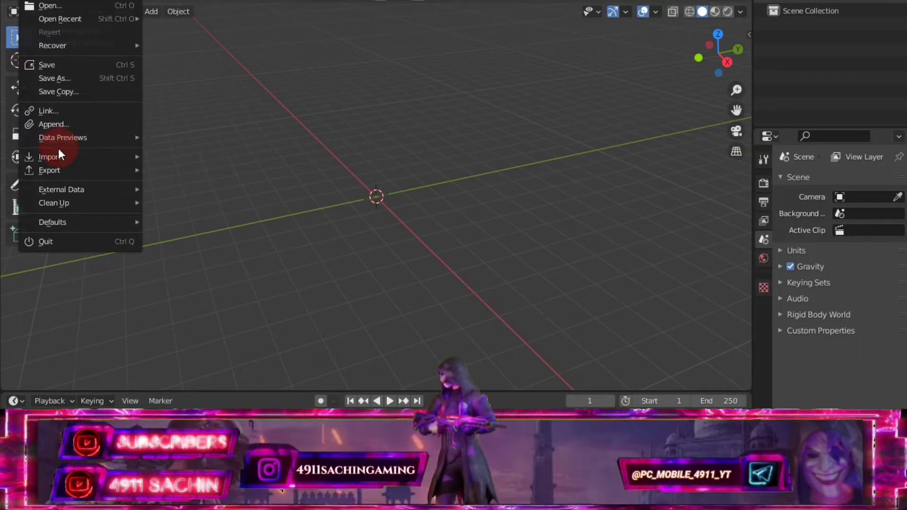
# Import untitled.obj from Downloads and frame the seated character in the view.
pyautogui.click(205, 263)
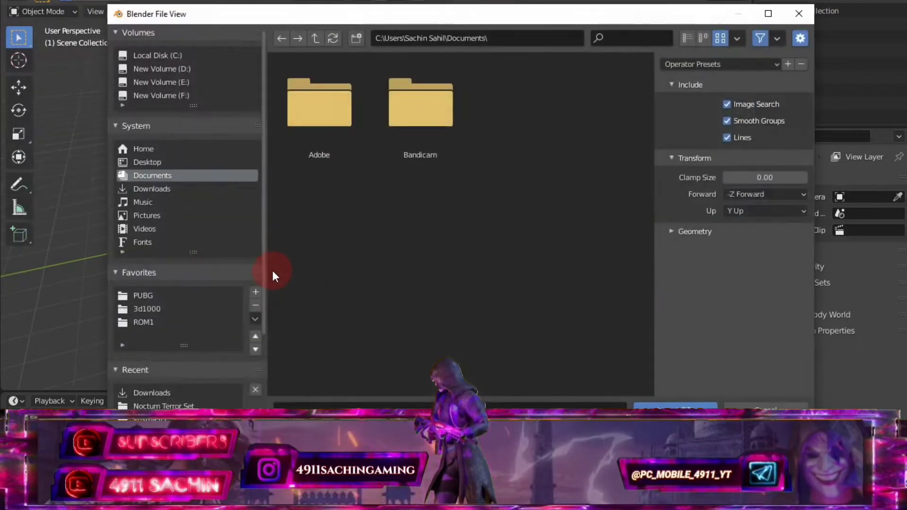
pyautogui.click(175, 190)
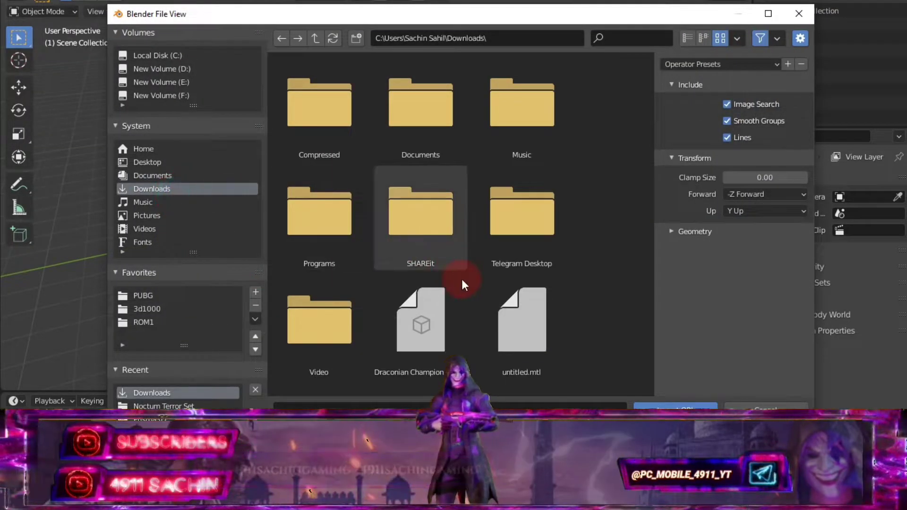
pyautogui.doubleClick(341, 338)
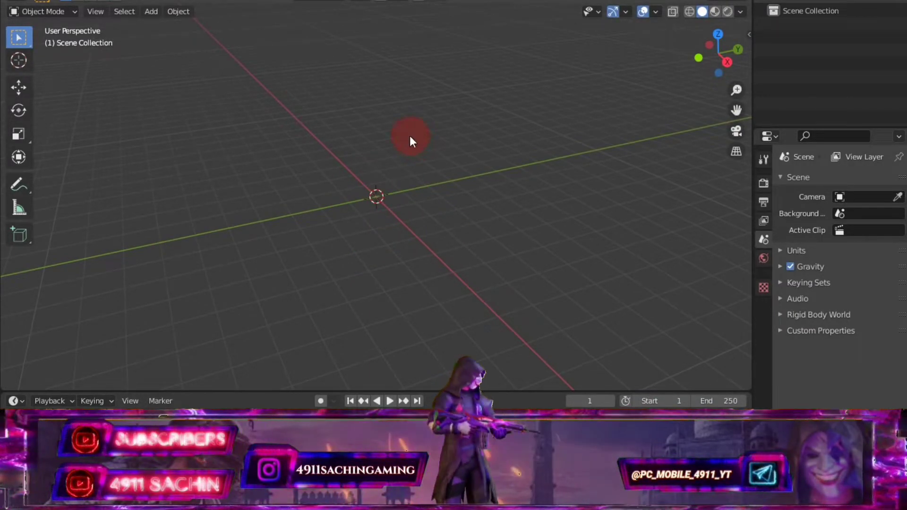
pyautogui.scroll(2, 373, 142)
pyautogui.scroll(3, 321, 130)
pyautogui.moveTo(283, 127)
pyautogui.mouseDown(button='middle')
pyautogui.moveTo(428, 107)
pyautogui.moveTo(433, 39)
pyautogui.mouseUp(button='middle')
# Inspect the imported meshes in wireframe shading, then switch back to solid shading.
pyautogui.click(838, 107)
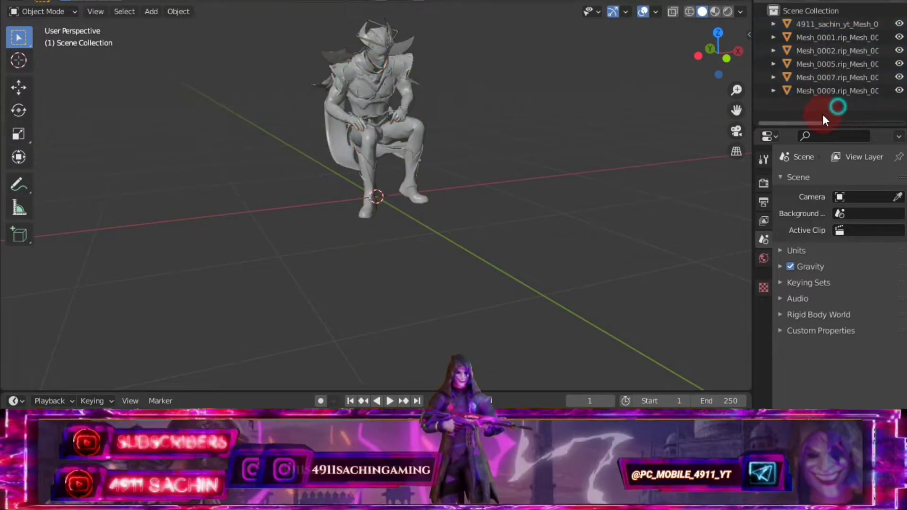
pyautogui.moveTo(743, 124); pyautogui.dragTo(547, 158)
pyautogui.scroll(2, 609, 114)
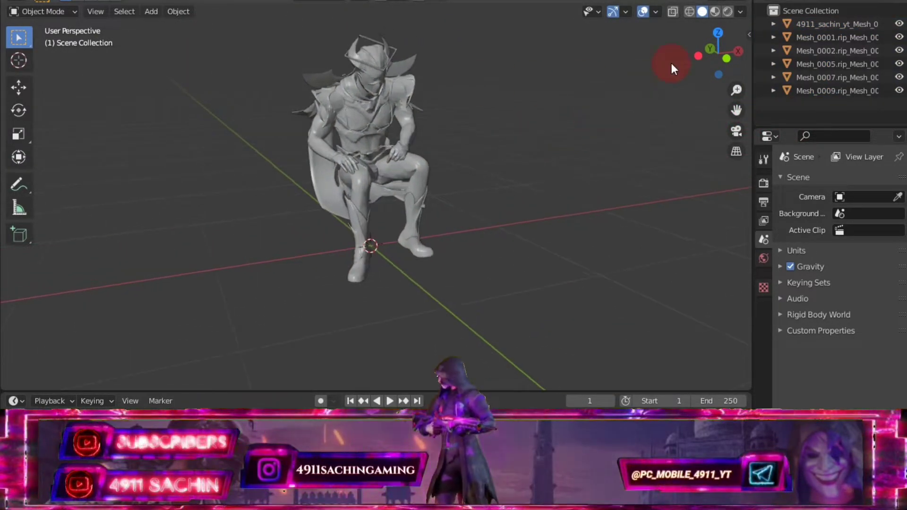
pyautogui.click(690, 12)
pyautogui.moveTo(565, 129); pyautogui.dragTo(543, 109, button='middle')
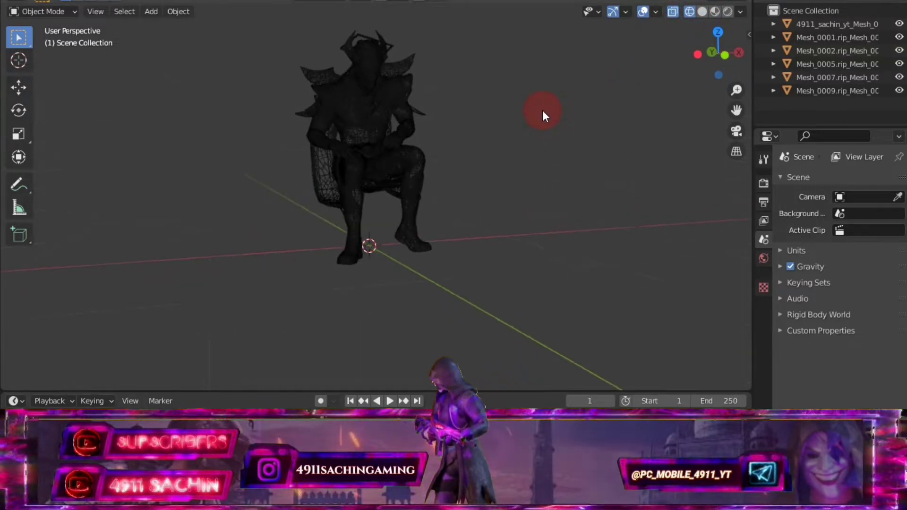
pyautogui.click(388, 71)
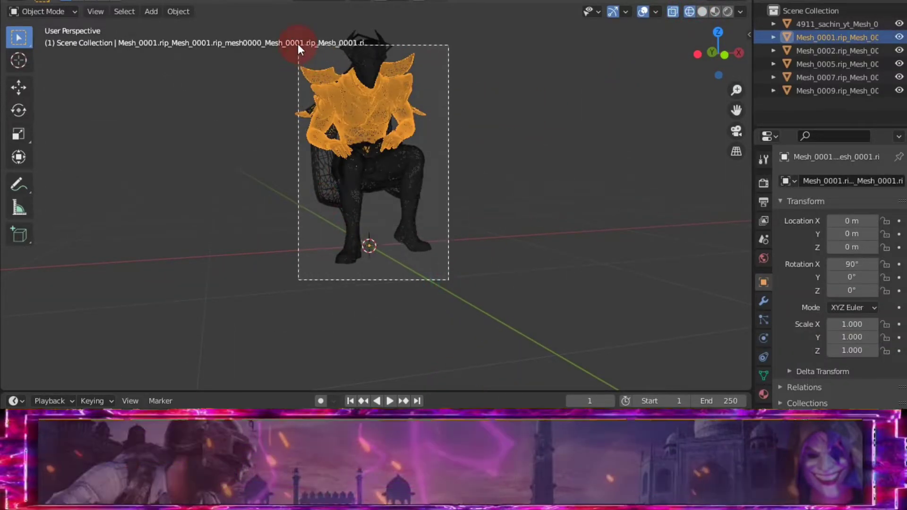
pyautogui.moveTo(345, 244); pyautogui.dragTo(299, 44)
pyautogui.moveTo(392, 107)
pyautogui.mouseDown(button='middle')
pyautogui.moveTo(619, 126)
pyautogui.moveTo(455, 138)
pyautogui.moveTo(355, 120)
pyautogui.moveTo(500, 166)
pyautogui.moveTo(343, 160)
pyautogui.moveTo(474, 156)
pyautogui.moveTo(498, 165)
pyautogui.moveTo(567, 121)
pyautogui.mouseUp(button='middle')
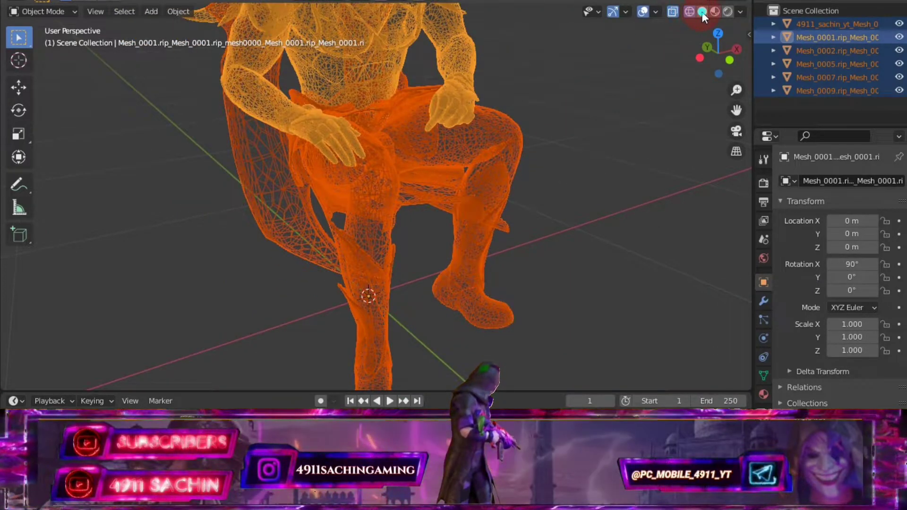
pyautogui.click(701, 12)
pyautogui.scroll(-4, 499, 123)
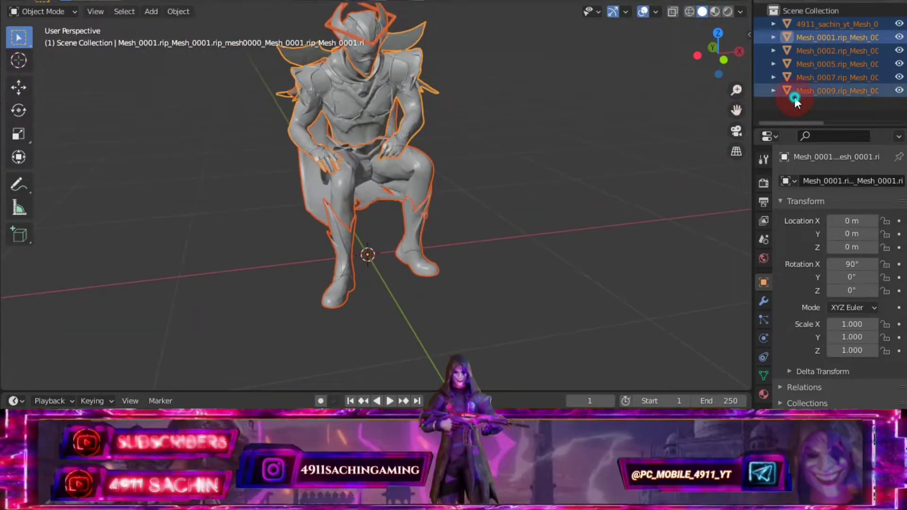
# Select Mesh_0009 and orbit around the character to view its side and front.
pyautogui.click(802, 90)
pyautogui.moveTo(734, 110); pyautogui.dragTo(733, 111)
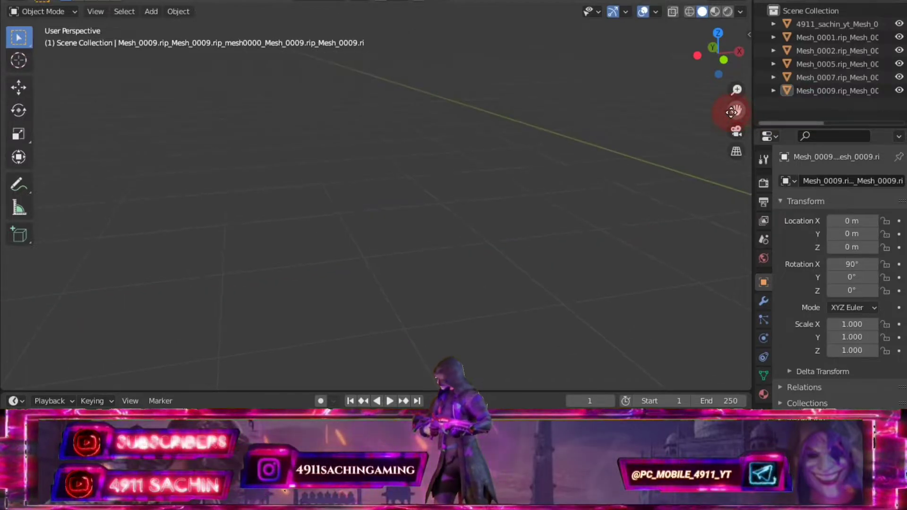
pyautogui.moveTo(545, 112)
pyautogui.mouseDown(button='middle')
pyautogui.moveTo(506, 98)
pyautogui.moveTo(430, 93)
pyautogui.moveTo(749, 80)
pyautogui.mouseUp(button='middle')
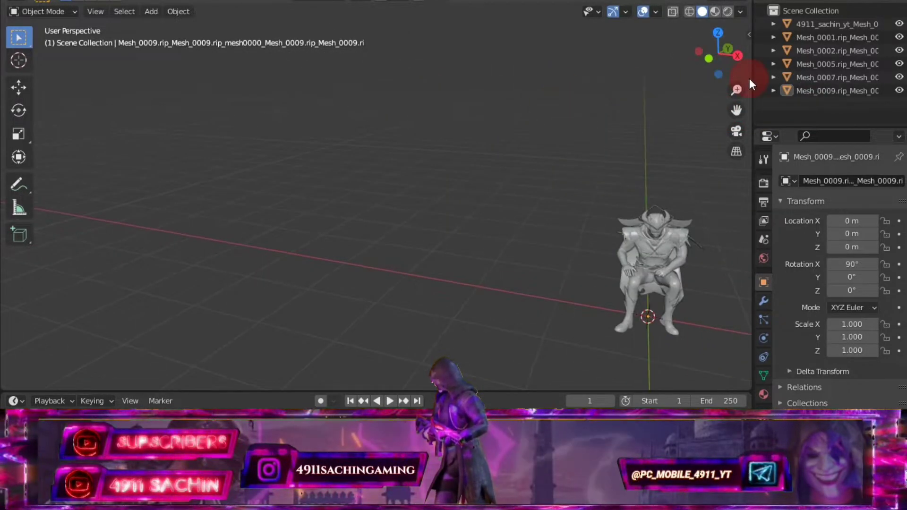
pyautogui.moveTo(732, 113); pyautogui.dragTo(712, 128)
pyautogui.scroll(5, 509, 154)
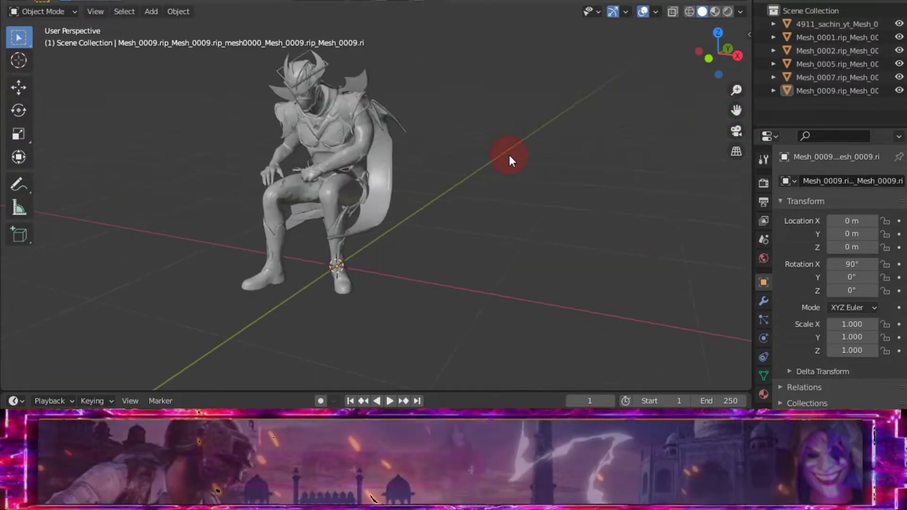
pyautogui.moveTo(404, 142); pyautogui.dragTo(707, 141, button='middle')
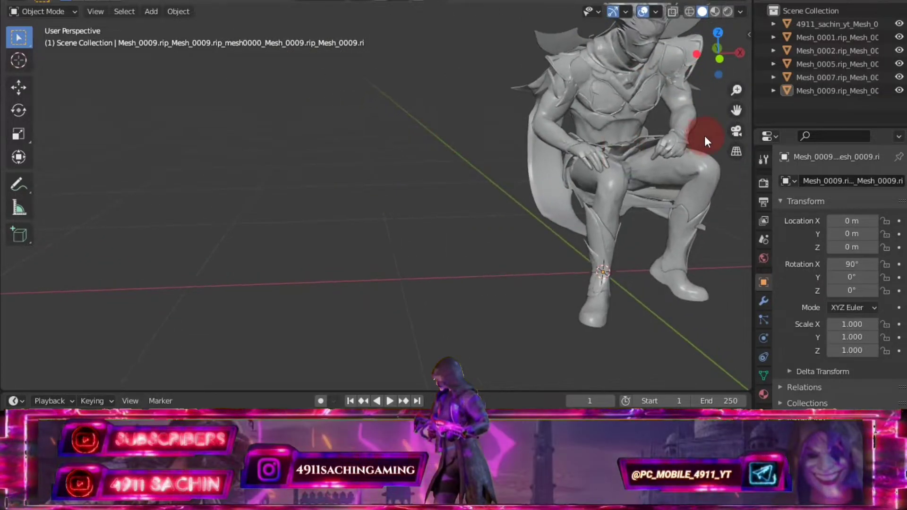
pyautogui.moveTo(737, 112); pyautogui.dragTo(694, 130)
pyautogui.moveTo(695, 129); pyautogui.dragTo(578, 126, button='middle')
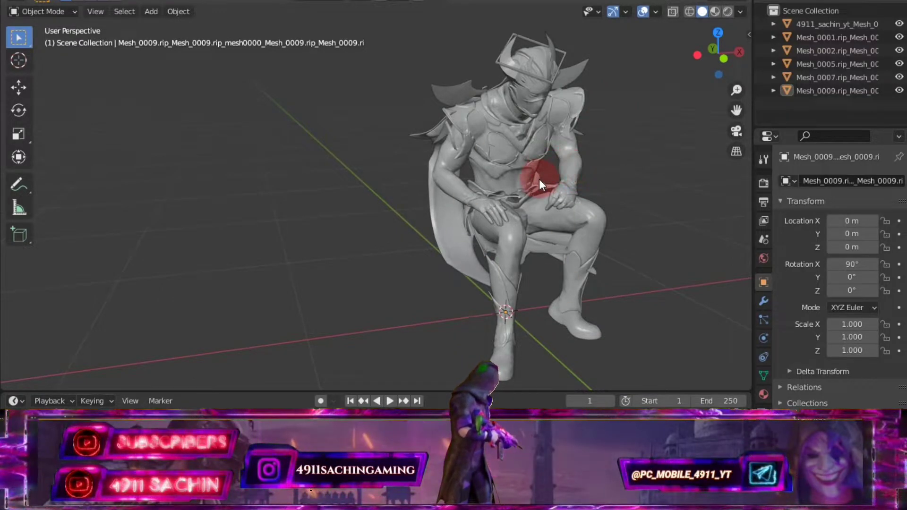
pyautogui.moveTo(540, 179)
pyautogui.mouseDown(button='middle')
pyautogui.moveTo(476, 173)
pyautogui.moveTo(499, 164)
pyautogui.moveTo(490, 152)
pyautogui.moveTo(501, 144)
pyautogui.moveTo(666, 141)
pyautogui.mouseUp(button='middle')
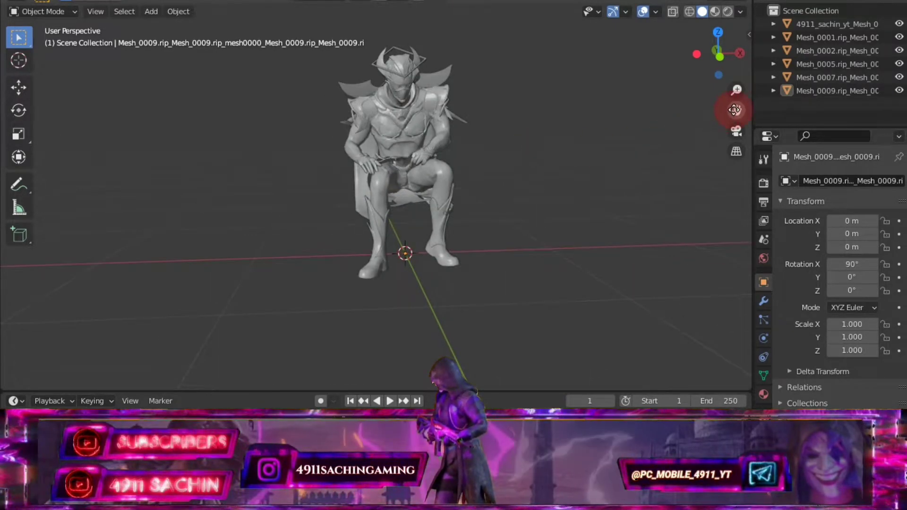
pyautogui.moveTo(735, 110); pyautogui.dragTo(734, 137)
pyautogui.keyDown('ctrl'); pyautogui.moveTo(524, 149); pyautogui.dragTo(464, 132, button='middle'); pyautogui.keyUp('ctrl')
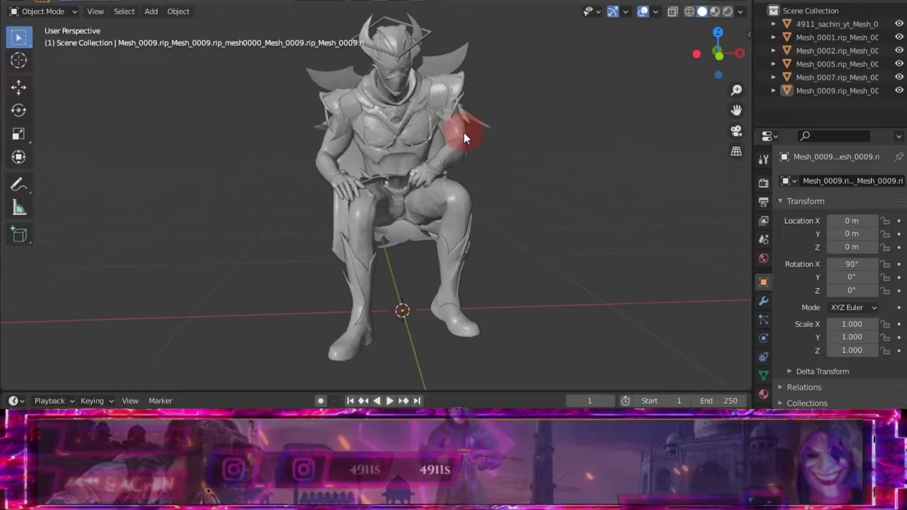
# Box-select the whole seated figure and delete all six meshes.
pyautogui.scroll(-1, 464, 133)
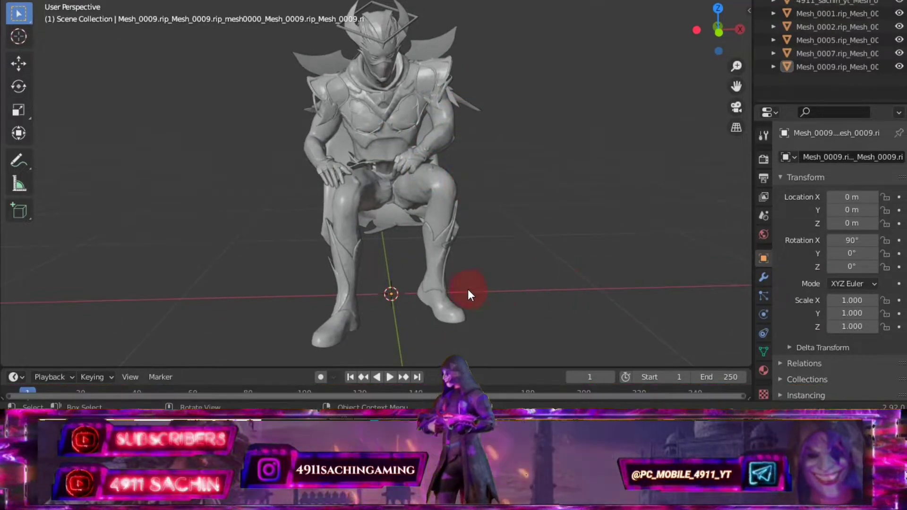
pyautogui.scroll(-2, 467, 289)
pyautogui.moveTo(474, 308); pyautogui.dragTo(279, 83)
pyautogui.rightClick(369, 90)
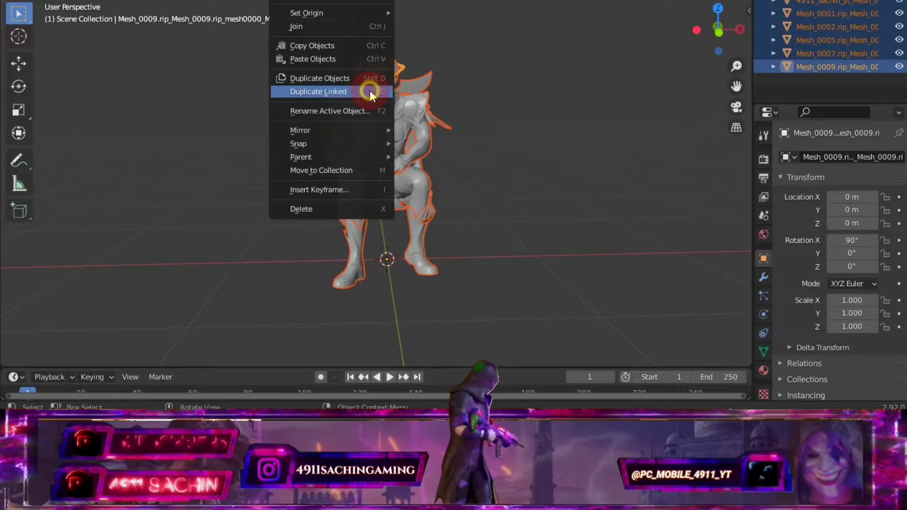
pyautogui.click(328, 205)
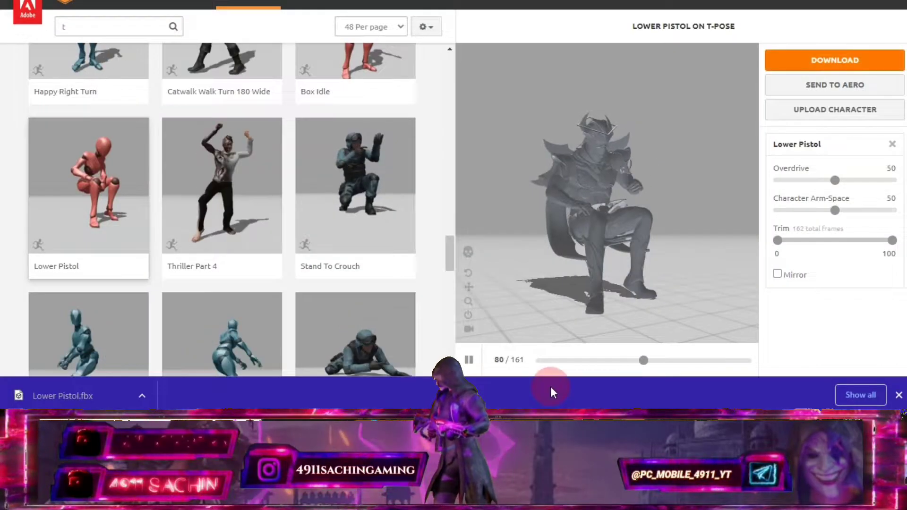
# Upload the untitled model from the Blender pc folder to Mixamo's Auto-Rigger.
pyautogui.click(864, 119)
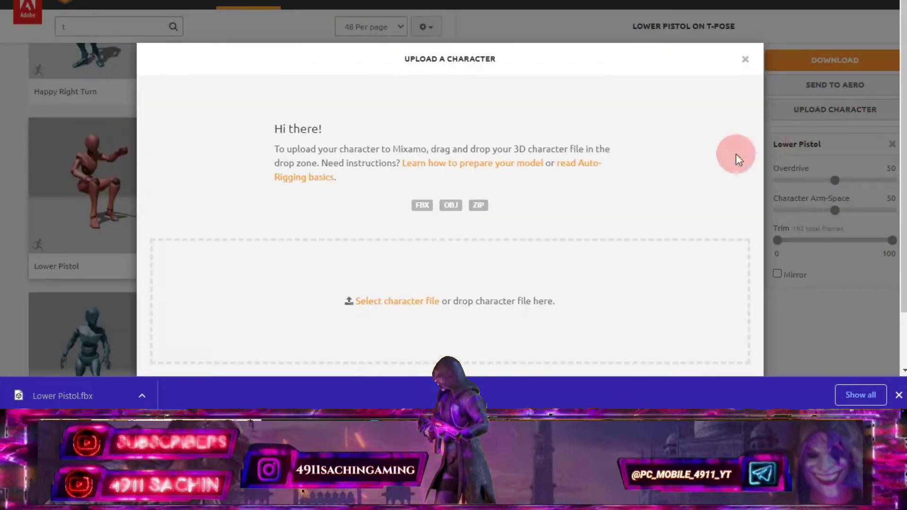
pyautogui.hotkey('alt', 'Tab')
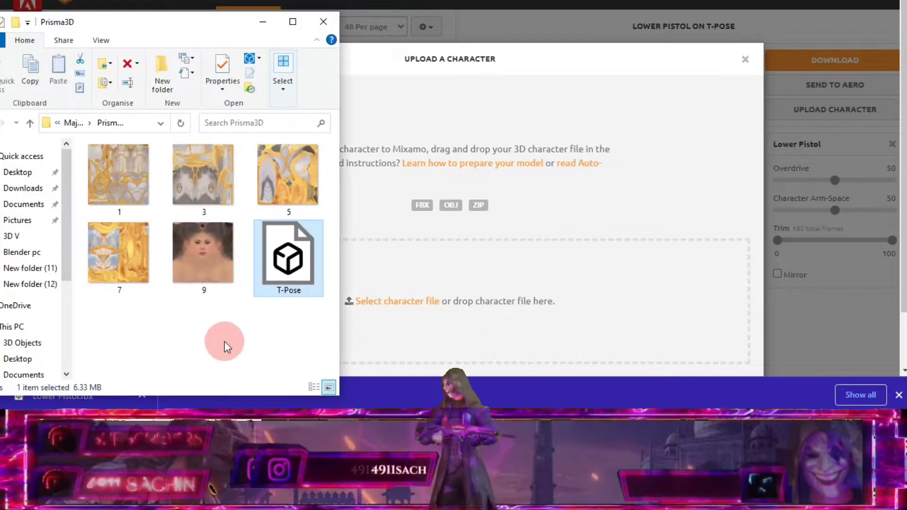
pyautogui.click(31, 123)
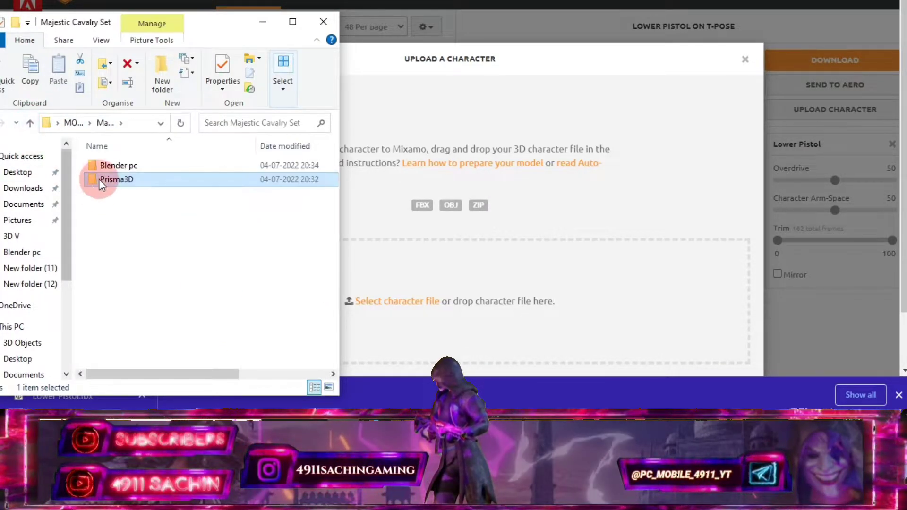
pyautogui.doubleClick(124, 163)
pyautogui.scroll(-3, 203, 289)
pyautogui.moveTo(201, 336); pyautogui.dragTo(474, 305)
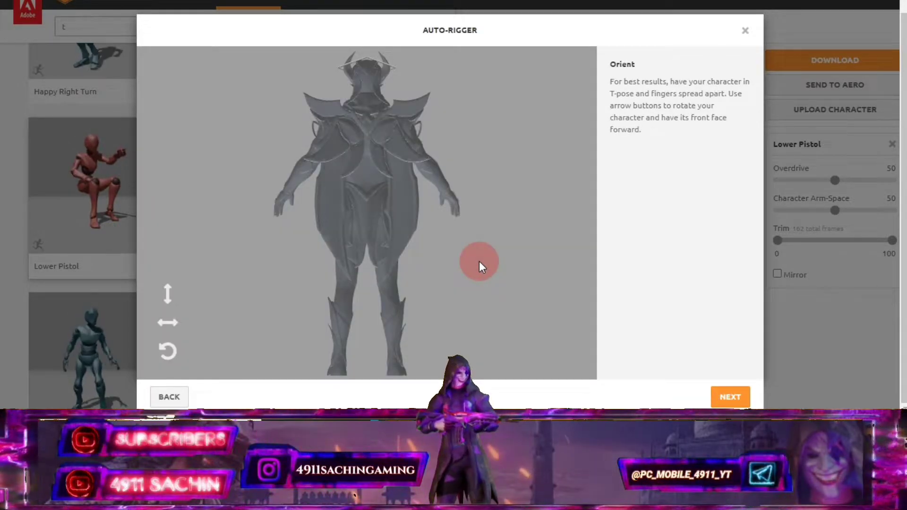
# Turn the model to face forward and place the chin and wrist markers.
pyautogui.click(170, 323)
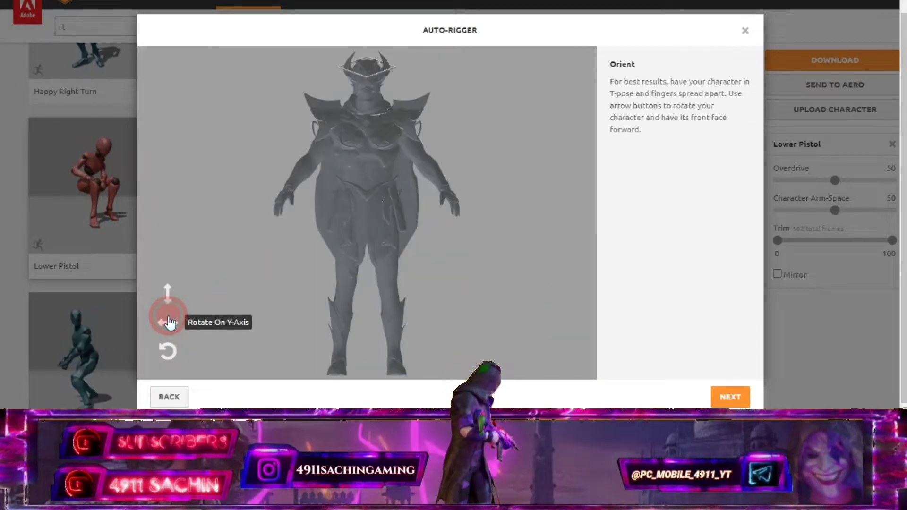
pyautogui.click(731, 398)
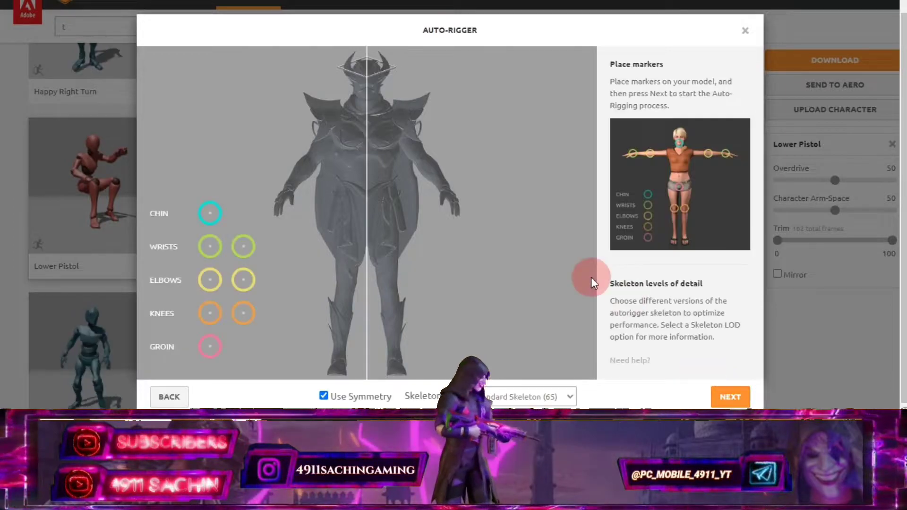
pyautogui.moveTo(216, 217); pyautogui.dragTo(368, 99)
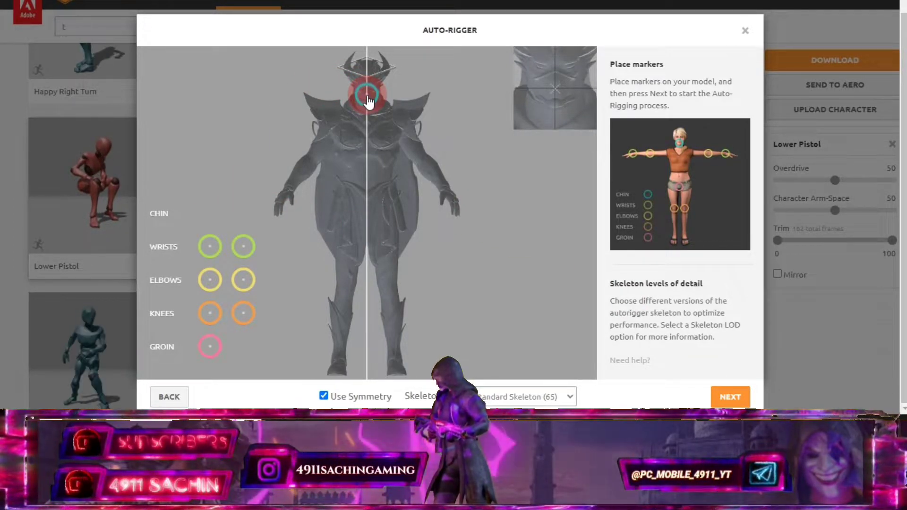
pyautogui.moveTo(368, 101); pyautogui.dragTo(367, 95)
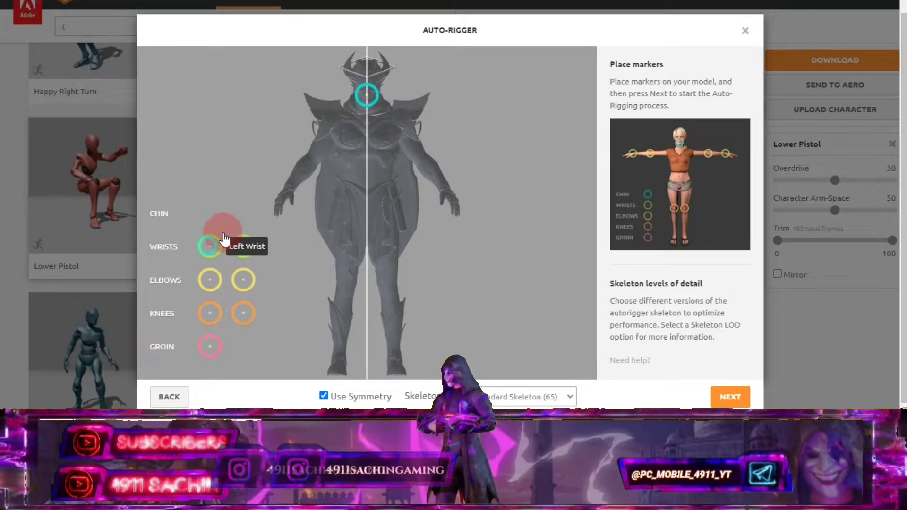
pyautogui.moveTo(204, 252); pyautogui.dragTo(285, 201)
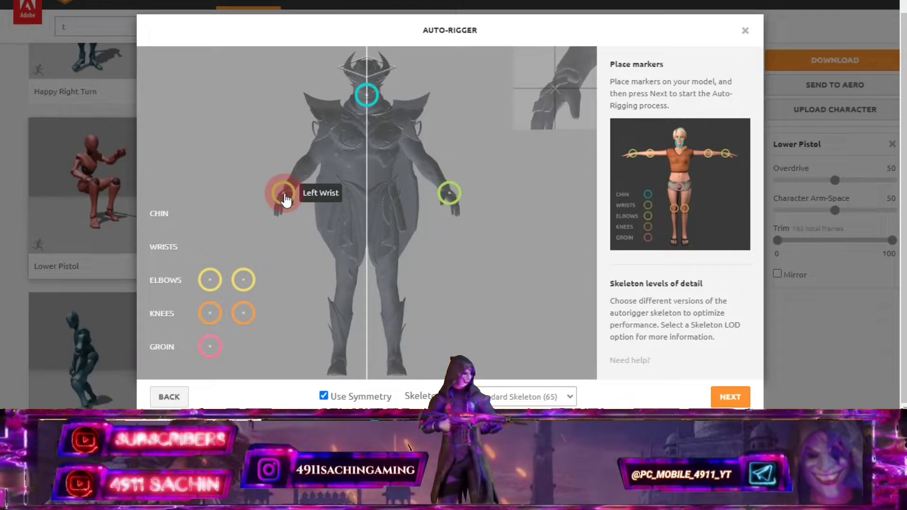
pyautogui.moveTo(286, 200); pyautogui.dragTo(291, 199)
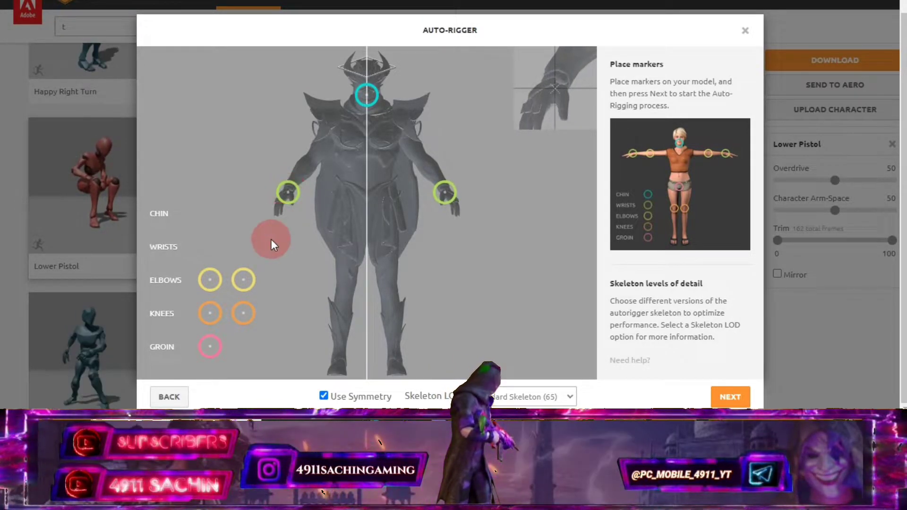
# Place the elbow, knee and groin markers and start auto-rigging.
pyautogui.moveTo(209, 279); pyautogui.dragTo(309, 166)
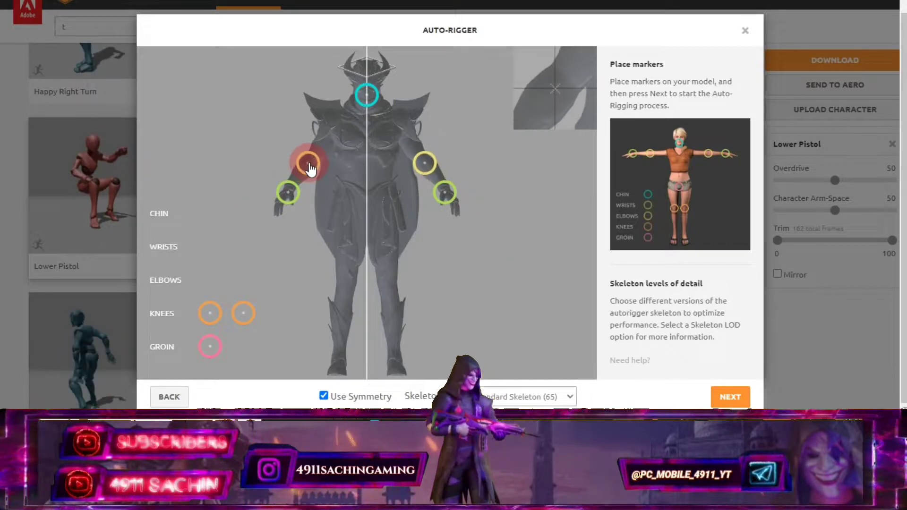
pyautogui.moveTo(310, 168); pyautogui.dragTo(311, 163)
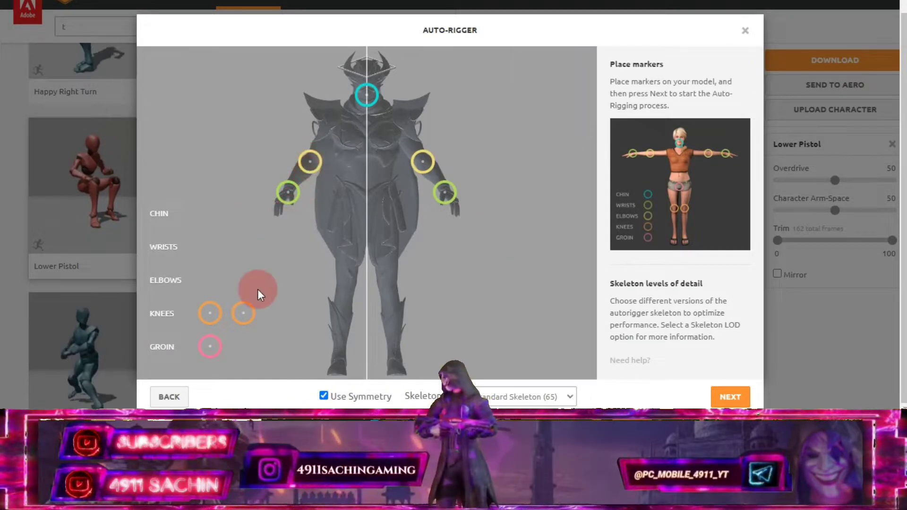
pyautogui.moveTo(210, 313)
pyautogui.mouseDown()
pyautogui.moveTo(351, 288)
pyautogui.moveTo(347, 281)
pyautogui.mouseUp()
pyautogui.moveTo(210, 347)
pyautogui.mouseDown()
pyautogui.moveTo(306, 244)
pyautogui.moveTo(370, 224)
pyautogui.mouseUp()
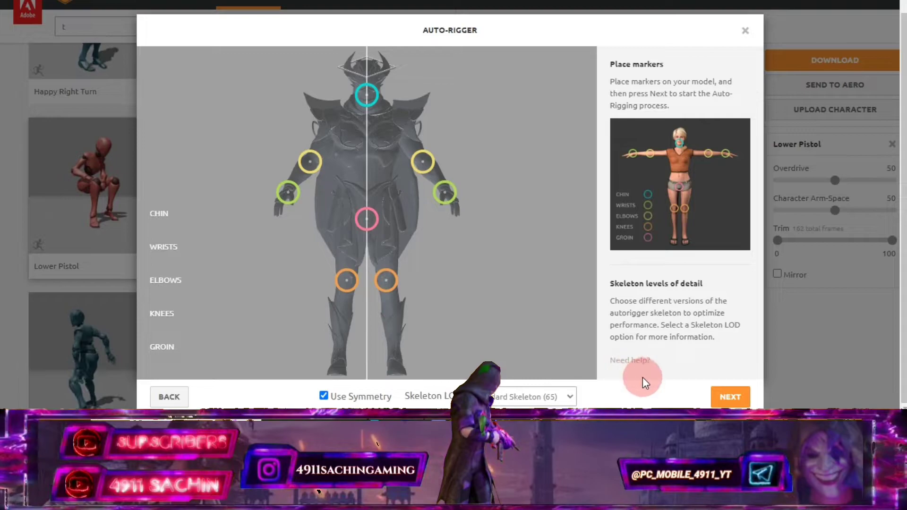
pyautogui.click(729, 395)
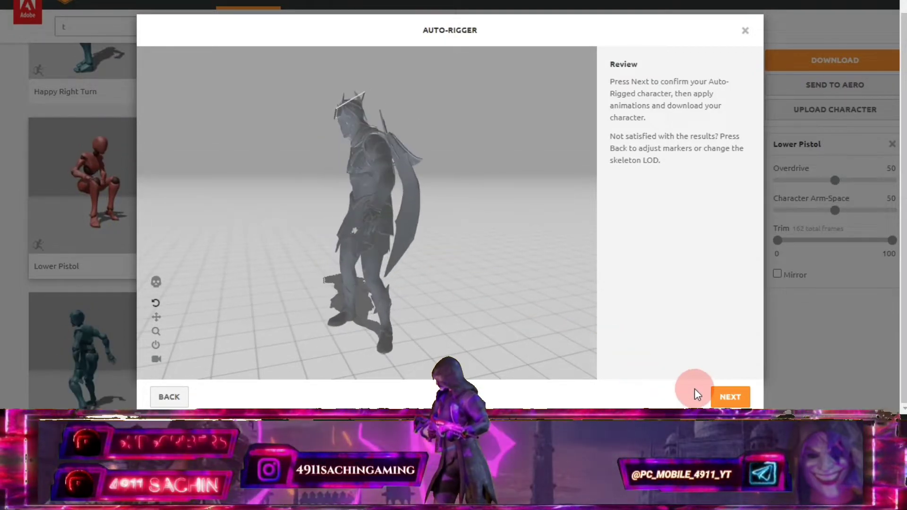
# Confirm the auto-rigged character to finish rigging.
pyautogui.click(727, 395)
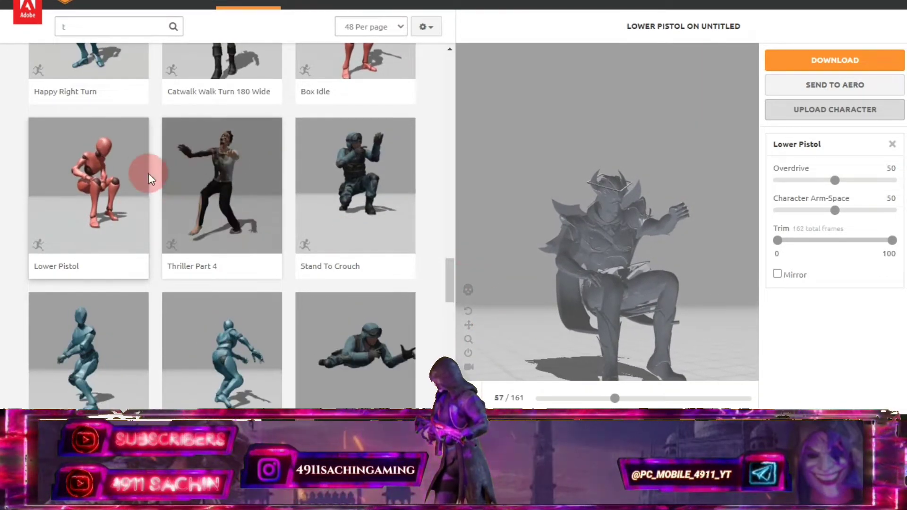
# Search the animations for 'T' and apply the T-Pose to the character.
pyautogui.scroll(6, 147, 172)
pyautogui.scroll(4, 115, 132)
pyautogui.click(94, 31)
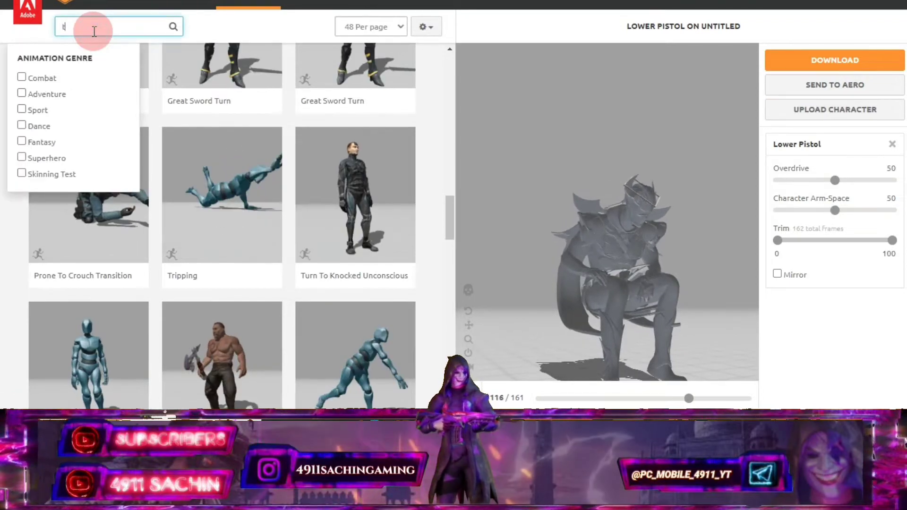
pyautogui.scroll(3, 197, 139)
pyautogui.scroll(5, 178, 125)
pyautogui.scroll(5, 168, 136)
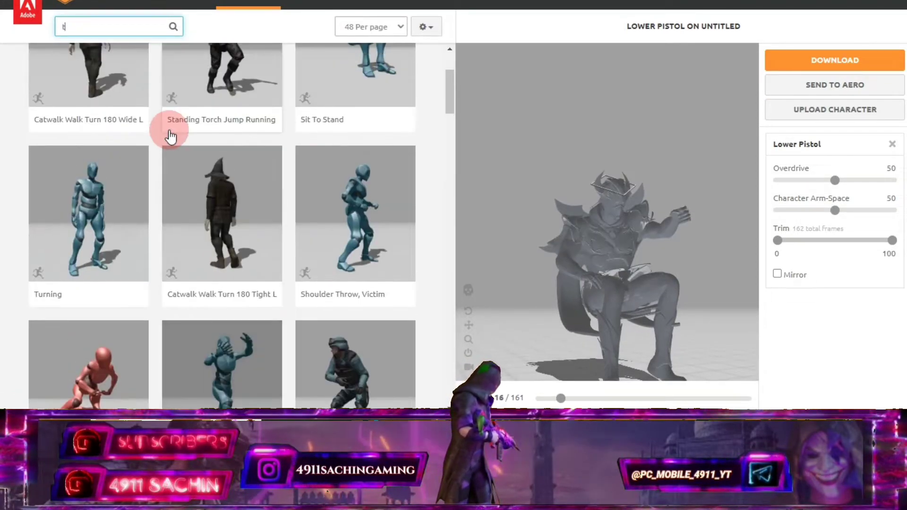
pyautogui.scroll(2, 172, 138)
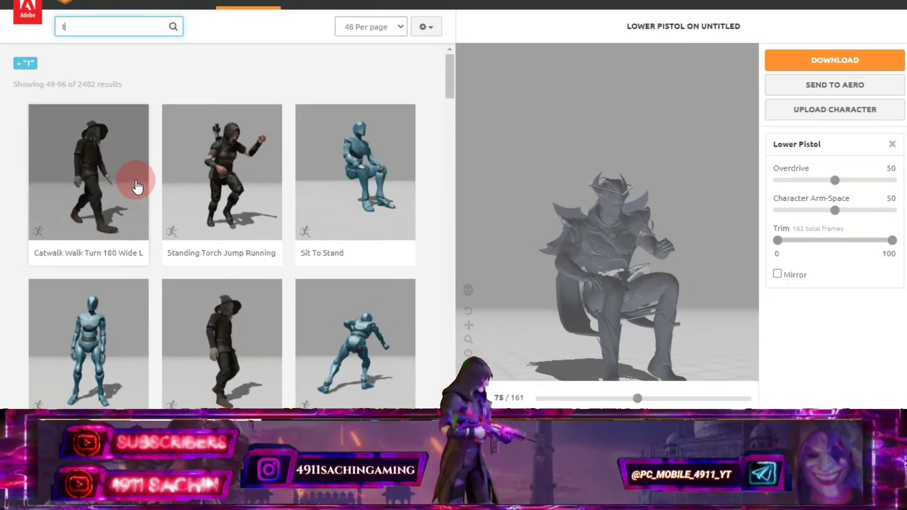
pyautogui.click(91, 26)
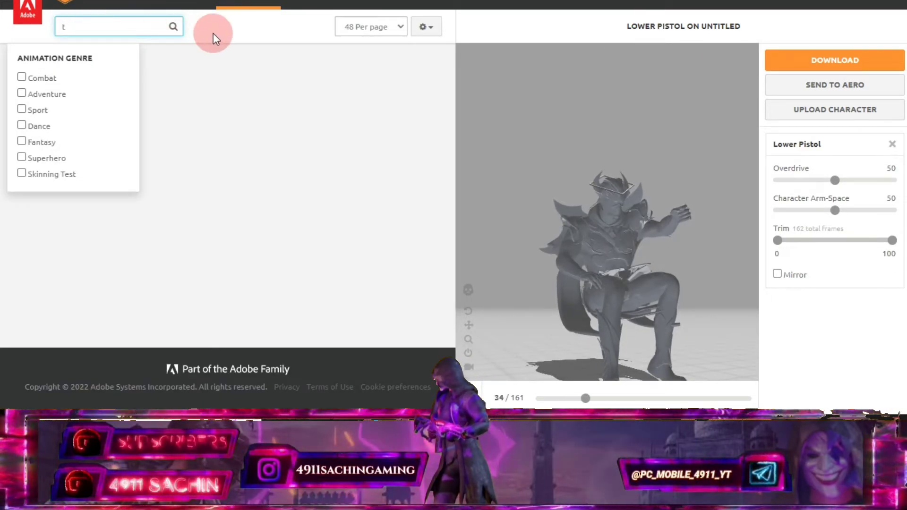
pyautogui.click(213, 33)
pyautogui.click(90, 193)
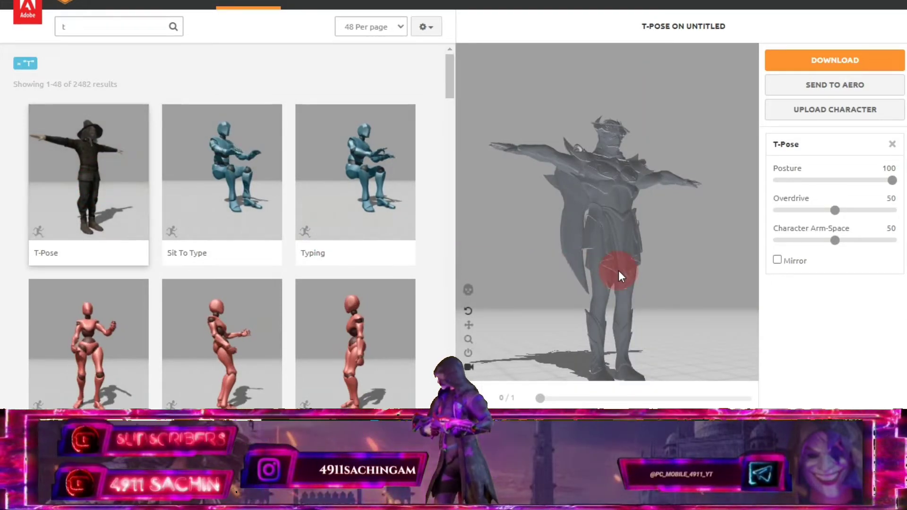
# Orbit around the T-posed character to inspect it from front and side.
pyautogui.moveTo(560, 289)
pyautogui.mouseDown()
pyautogui.moveTo(551, 286)
pyautogui.moveTo(598, 273)
pyautogui.mouseUp()
pyautogui.moveTo(668, 280)
pyautogui.mouseDown()
pyautogui.moveTo(767, 285)
pyautogui.moveTo(537, 287)
pyautogui.moveTo(594, 274)
pyautogui.mouseUp()
pyautogui.moveTo(620, 239)
pyautogui.mouseDown()
pyautogui.moveTo(629, 250)
pyautogui.moveTo(595, 221)
pyautogui.mouseUp()
pyautogui.moveTo(646, 240)
pyautogui.mouseDown()
pyautogui.moveTo(645, 248)
pyautogui.moveTo(676, 246)
pyautogui.moveTo(571, 247)
pyautogui.mouseUp()
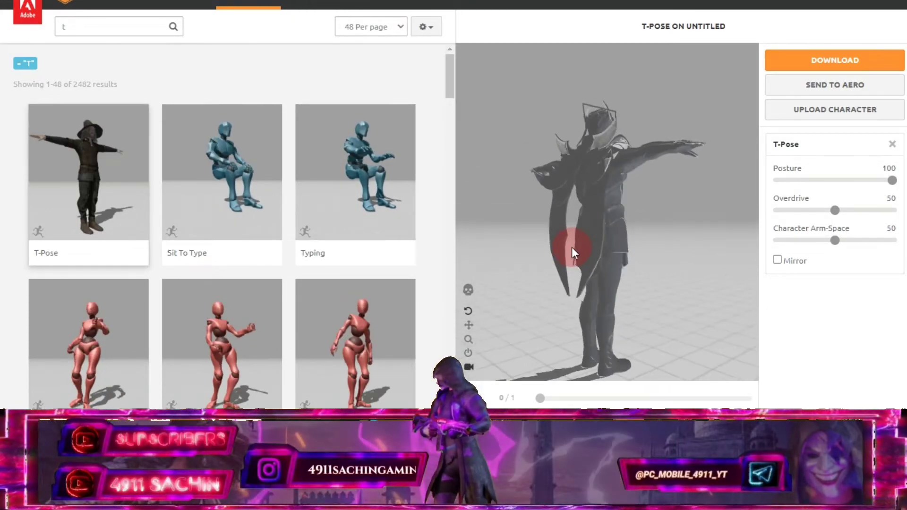
pyautogui.scroll(-10, 239, 354)
pyautogui.scroll(-3, 236, 340)
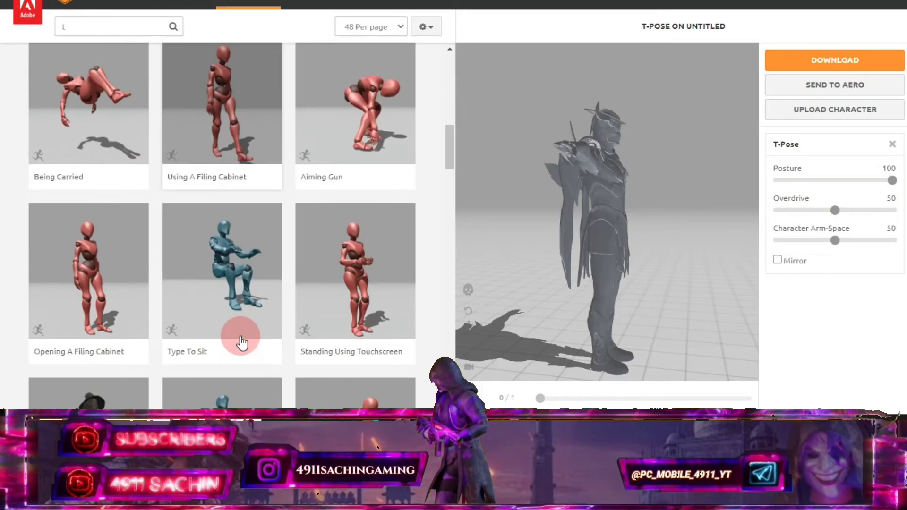
pyautogui.scroll(5, 212, 333)
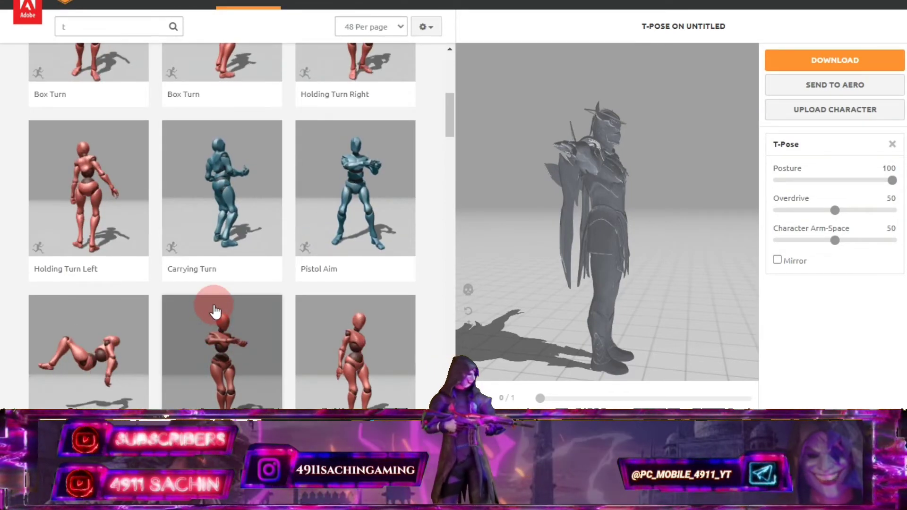